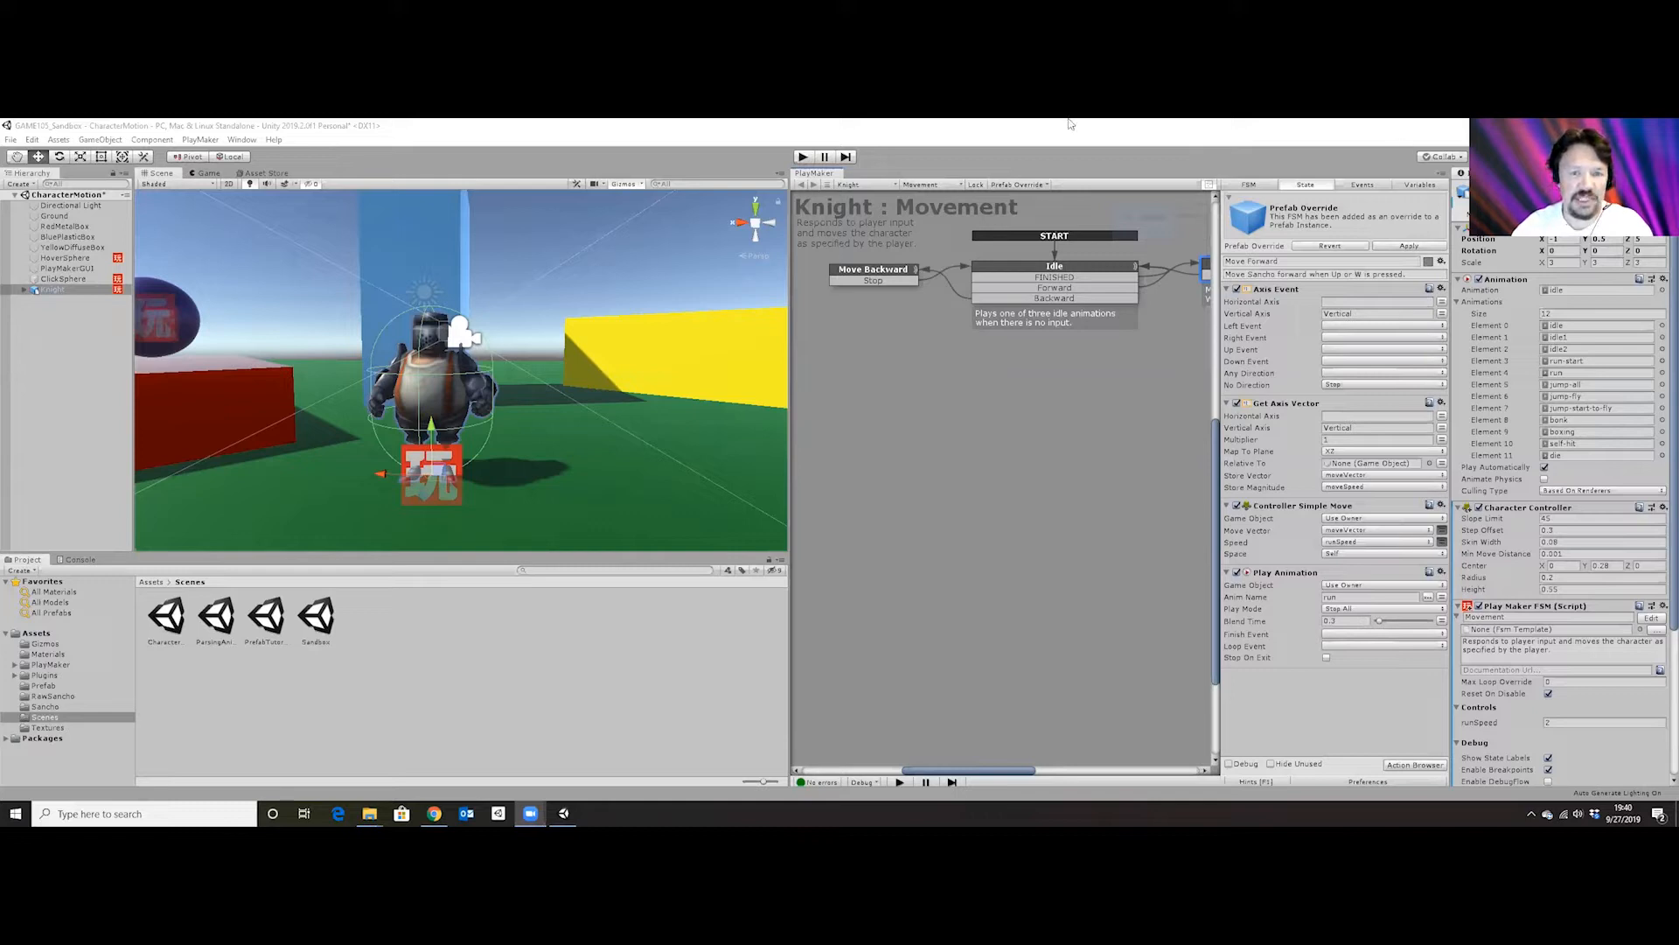
Select the Knight model in the Sancho assets folder and try placing it in the scene beside the existing character.
click(150, 582)
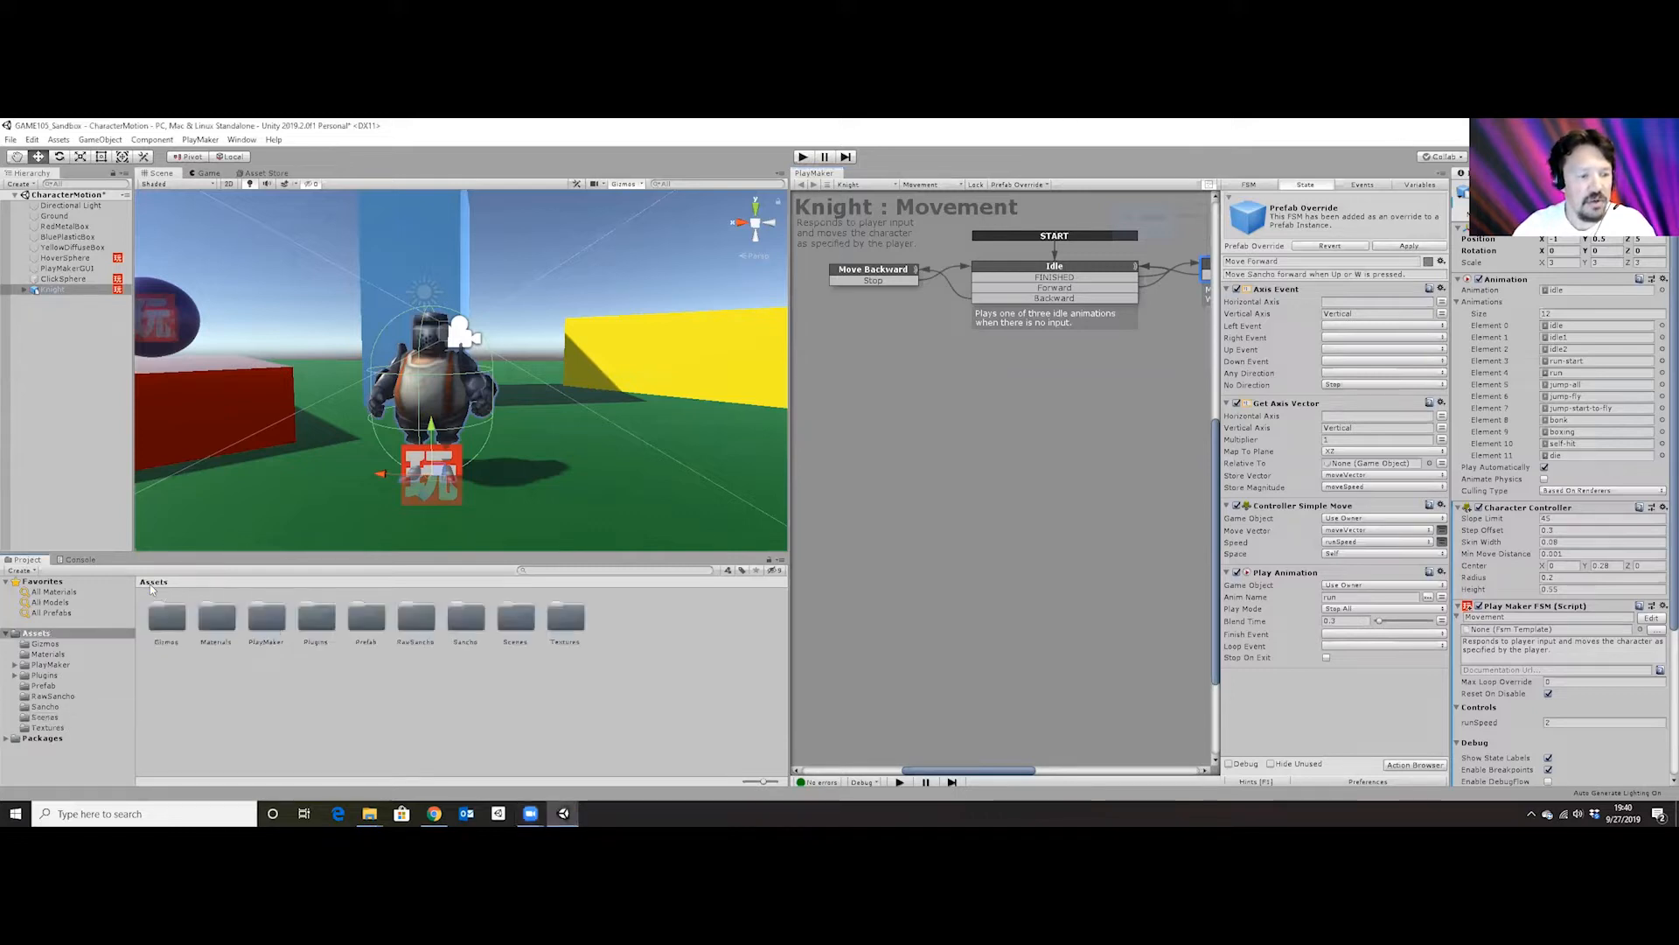
double_click(466, 619)
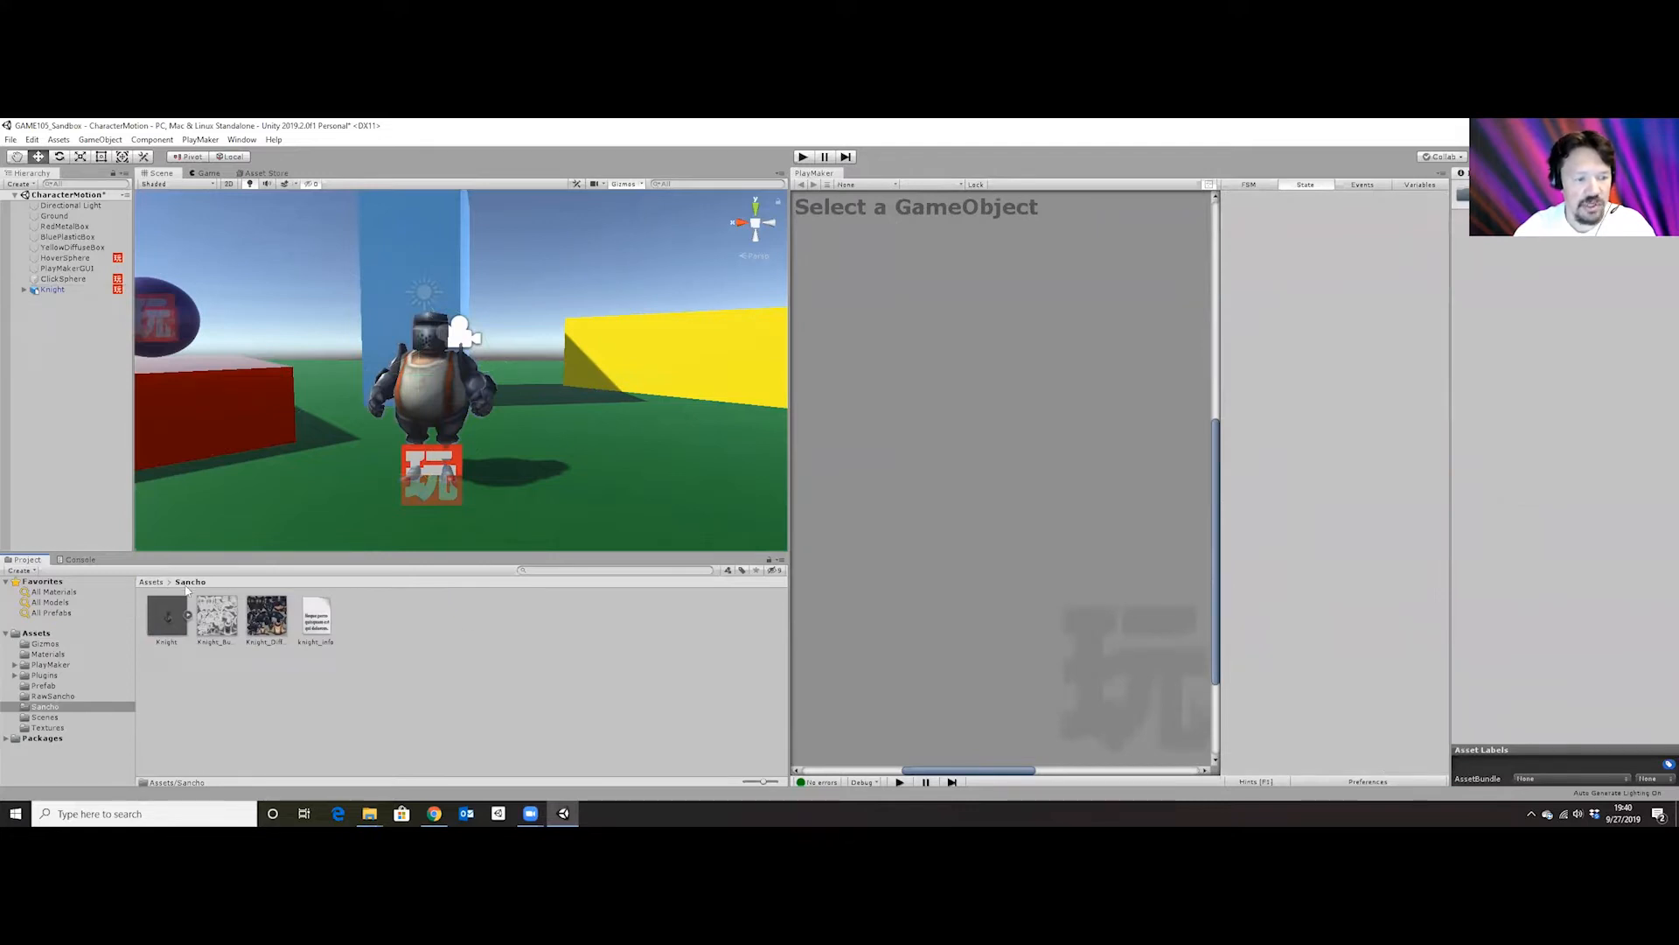
click(167, 618)
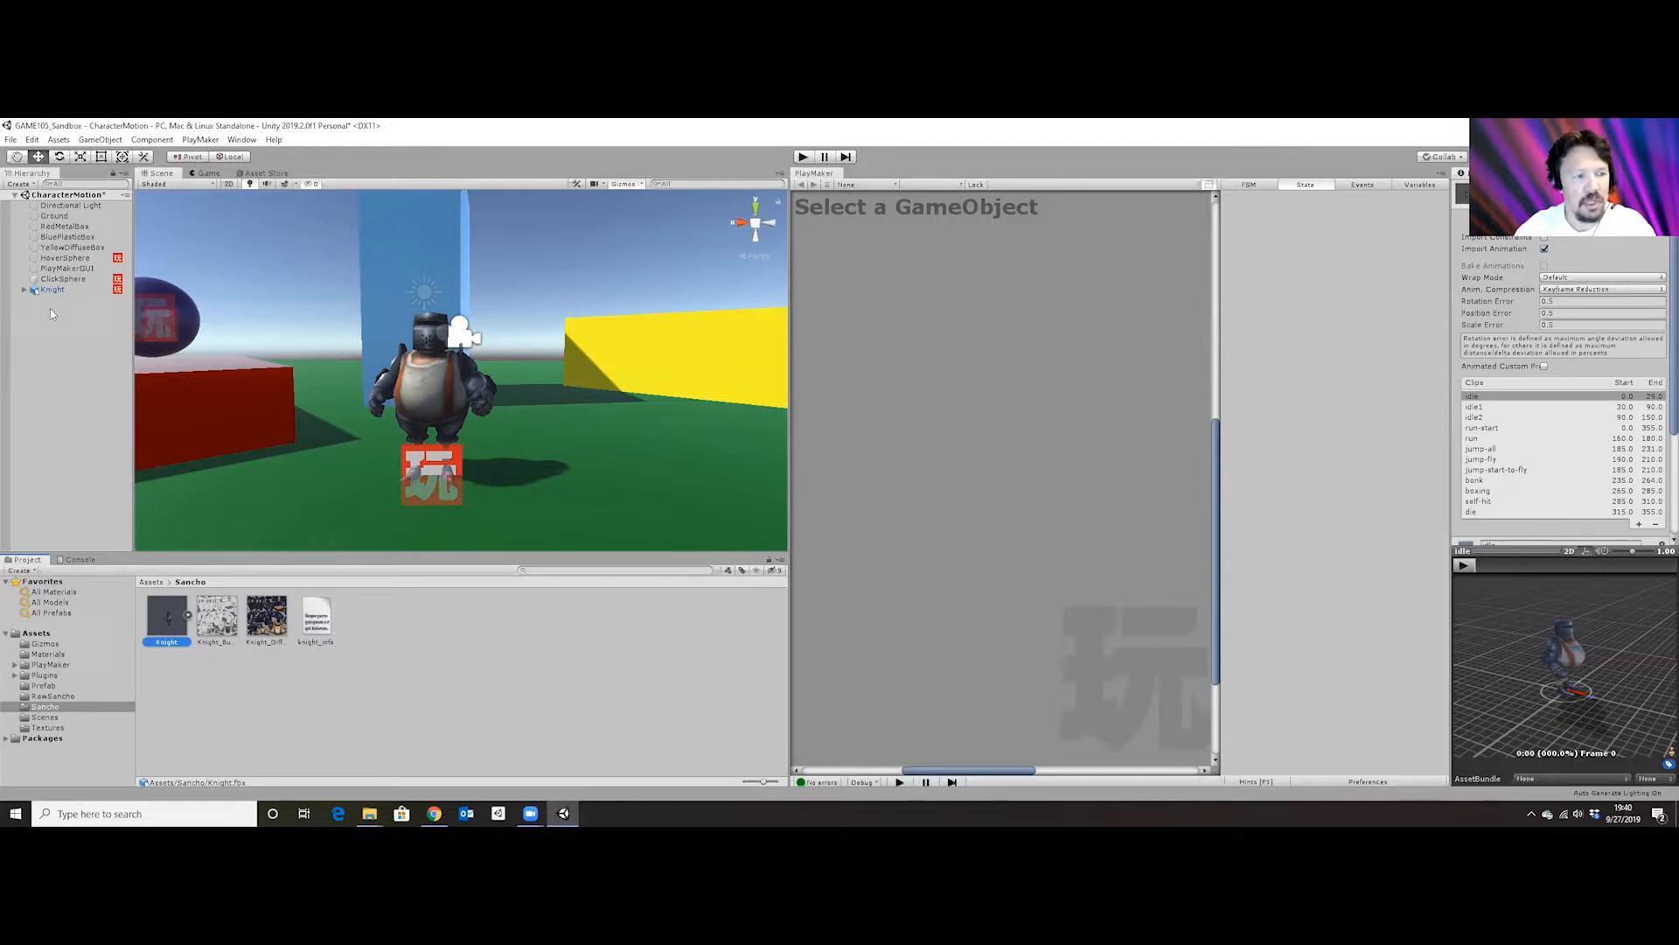
drag(175, 619, 588, 466)
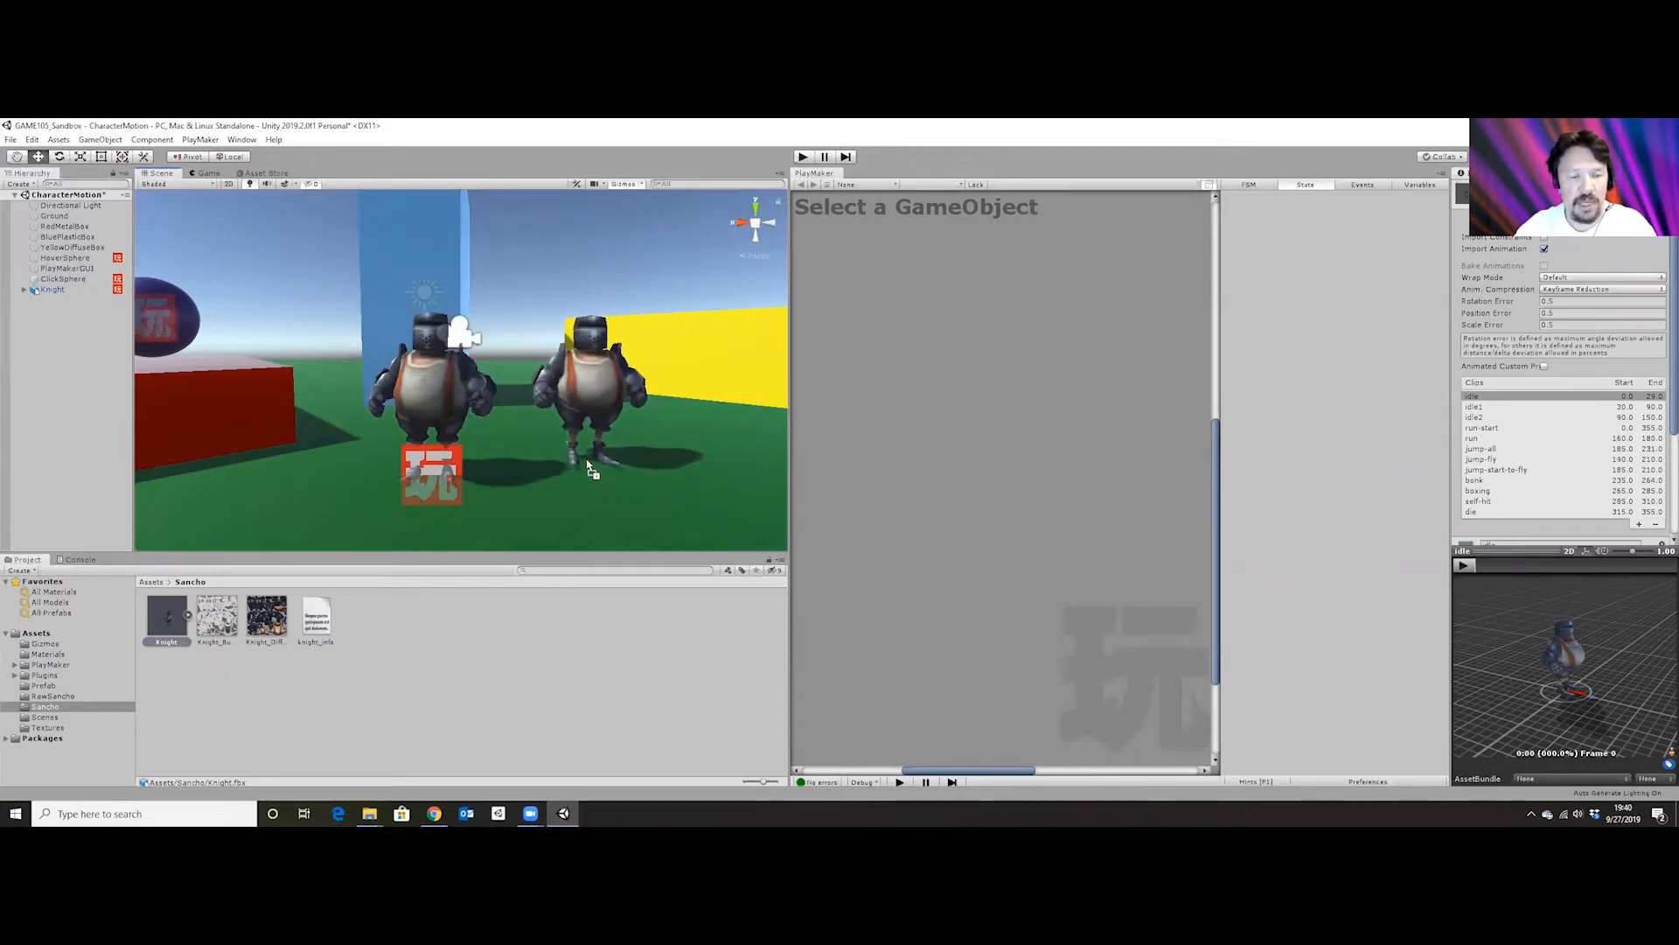
drag(587, 468, 476, 648)
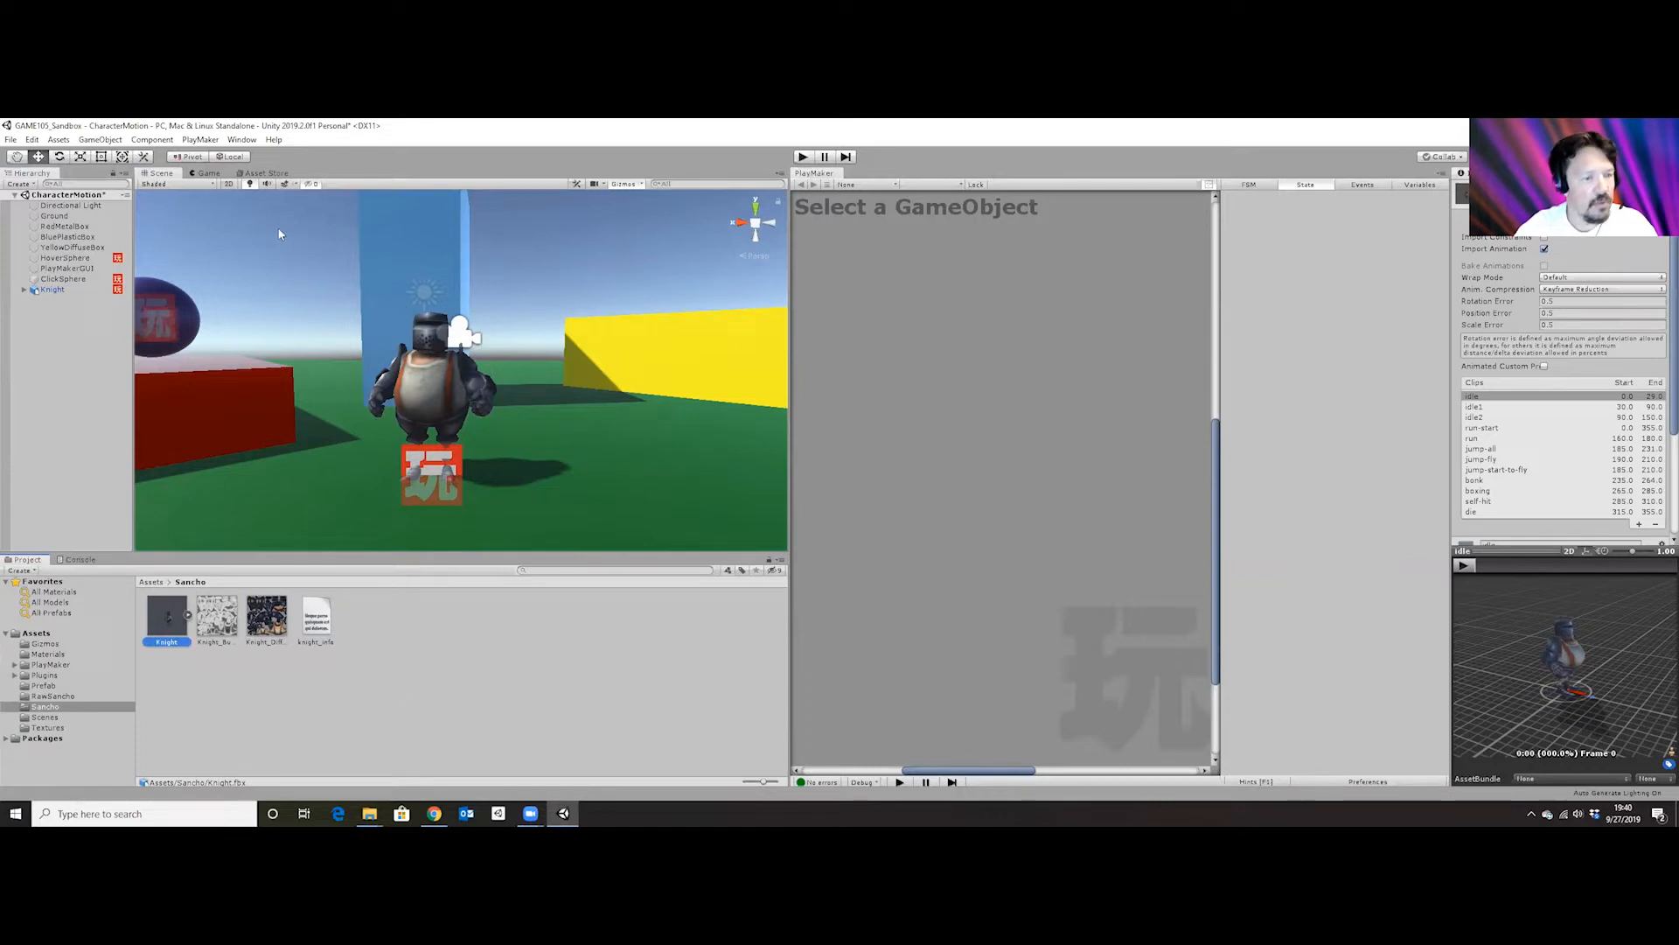
Review the components on the scene's Knight object and search the components available to add for "char".
click(52, 289)
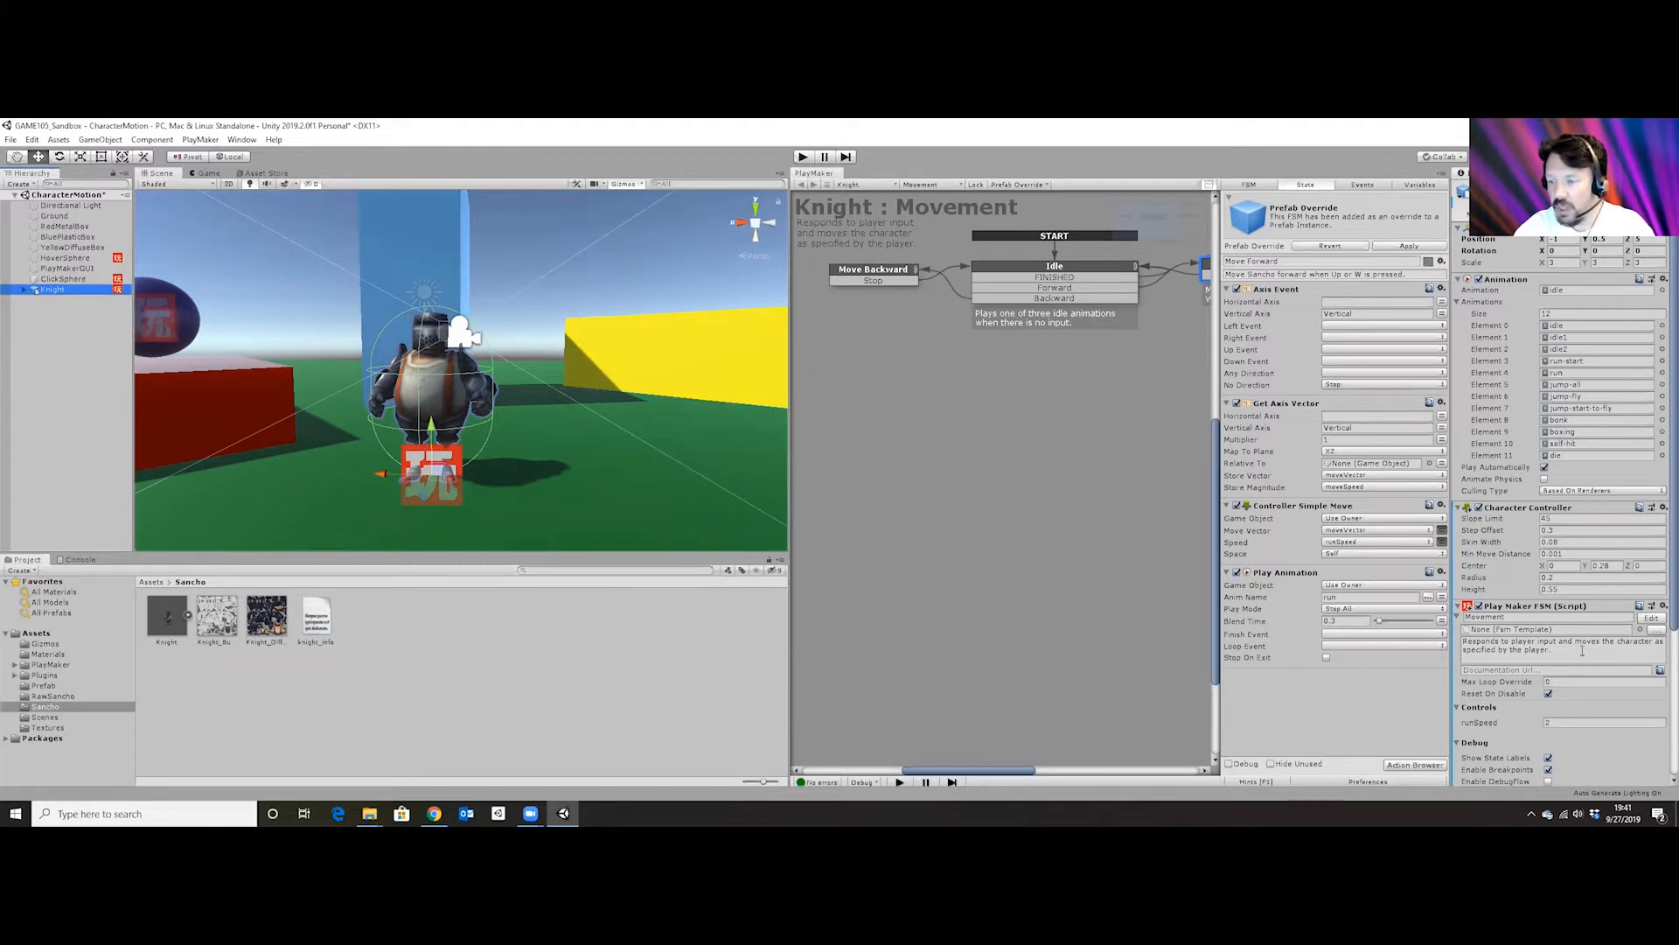
scroll(1557, 664, down, 5)
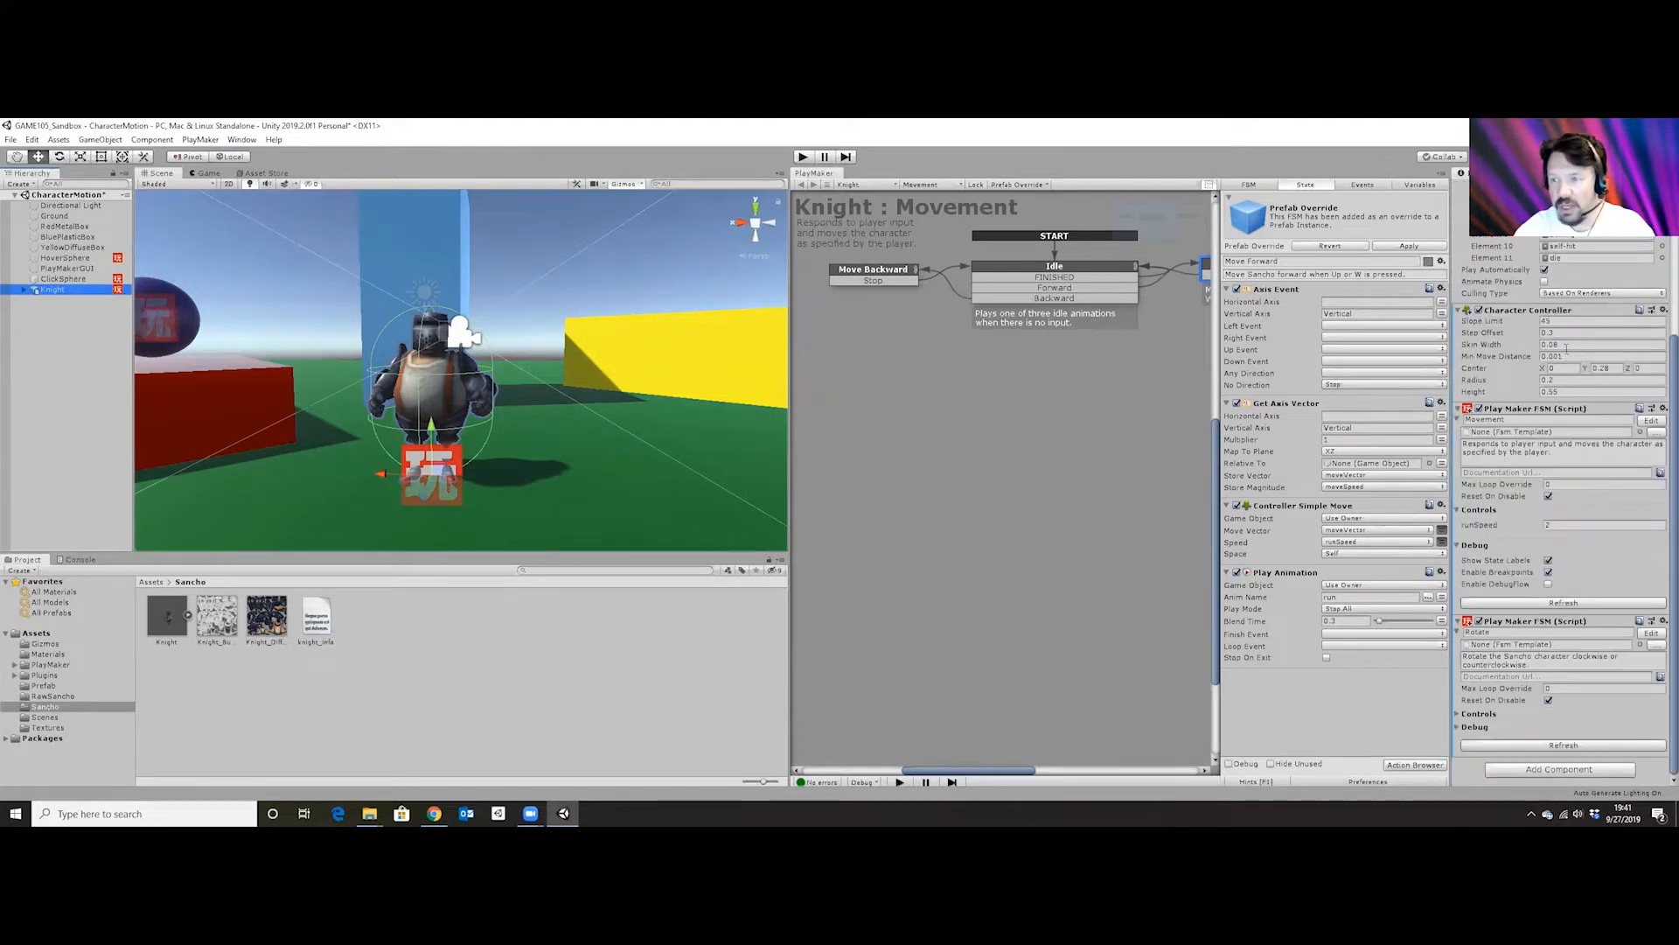
scroll(1566, 348, up, 5)
scroll(1508, 441, down, 5)
click(1526, 773)
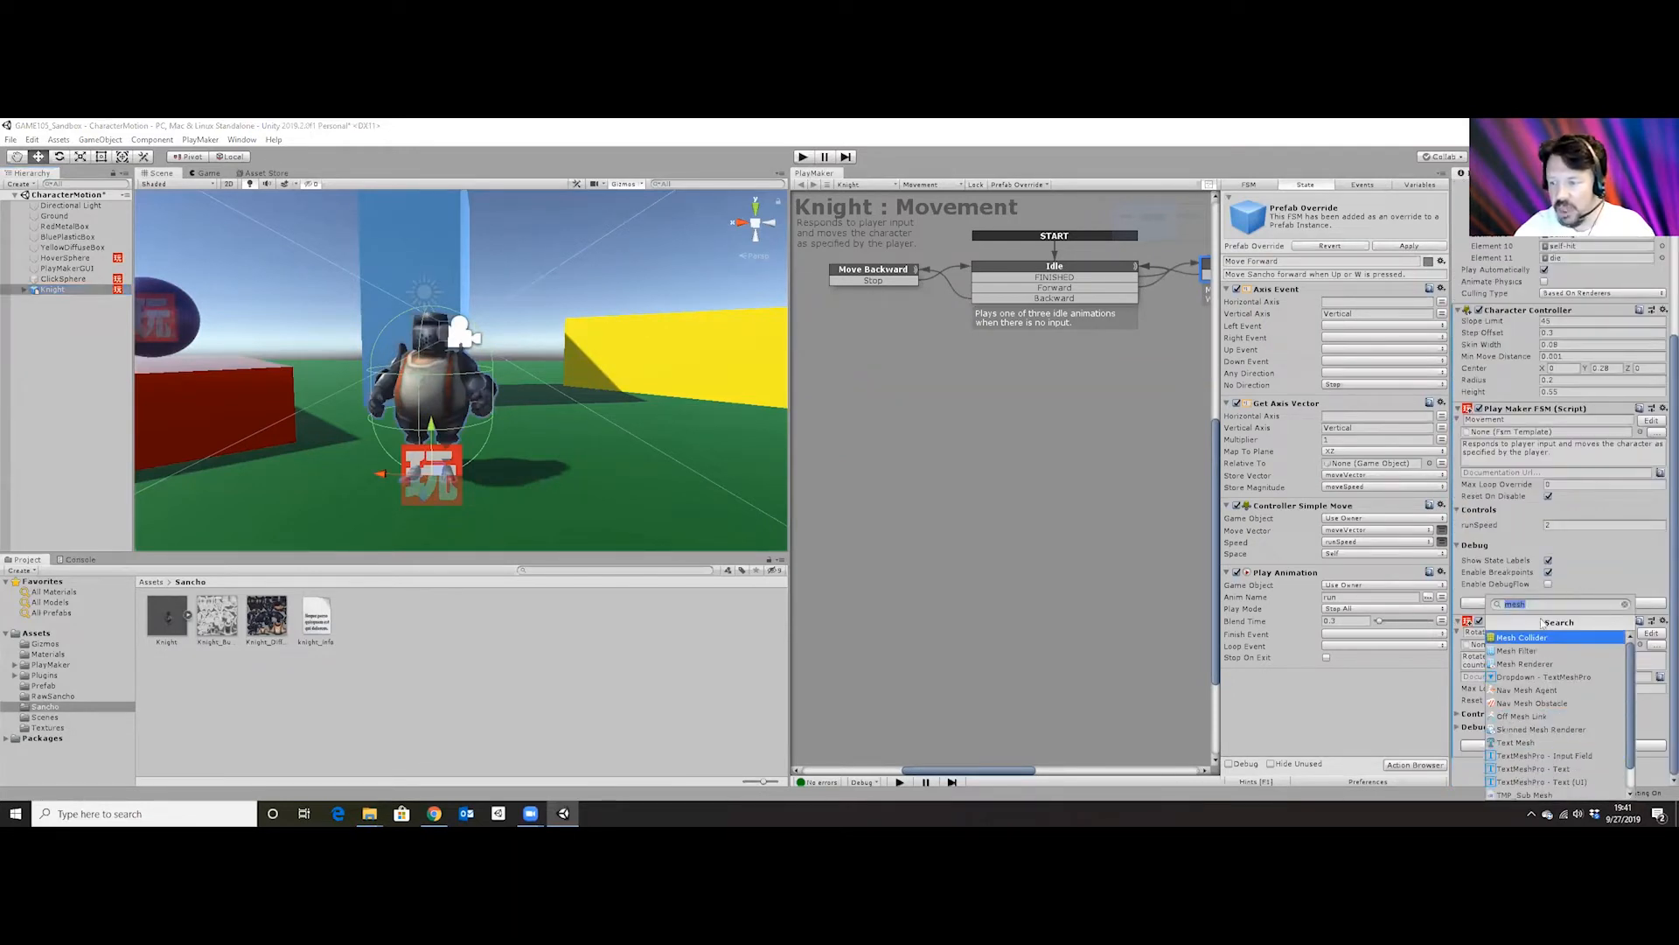
scroll(1553, 621, down, 2)
key(BackSpace)
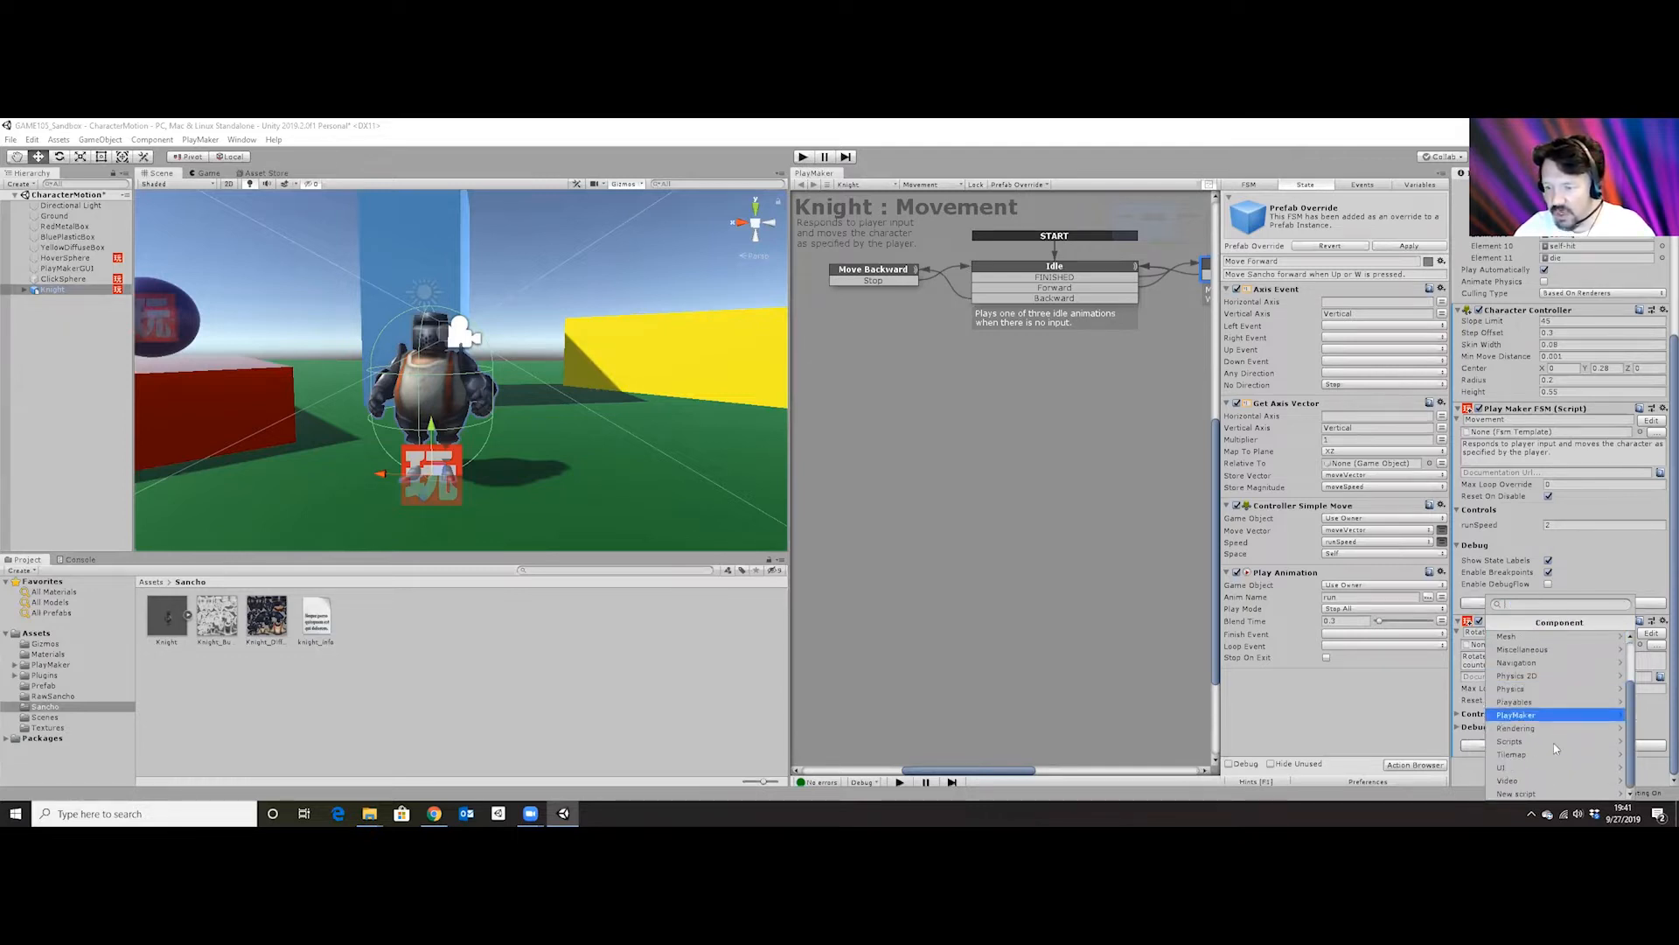
scroll(1548, 787, up, 5)
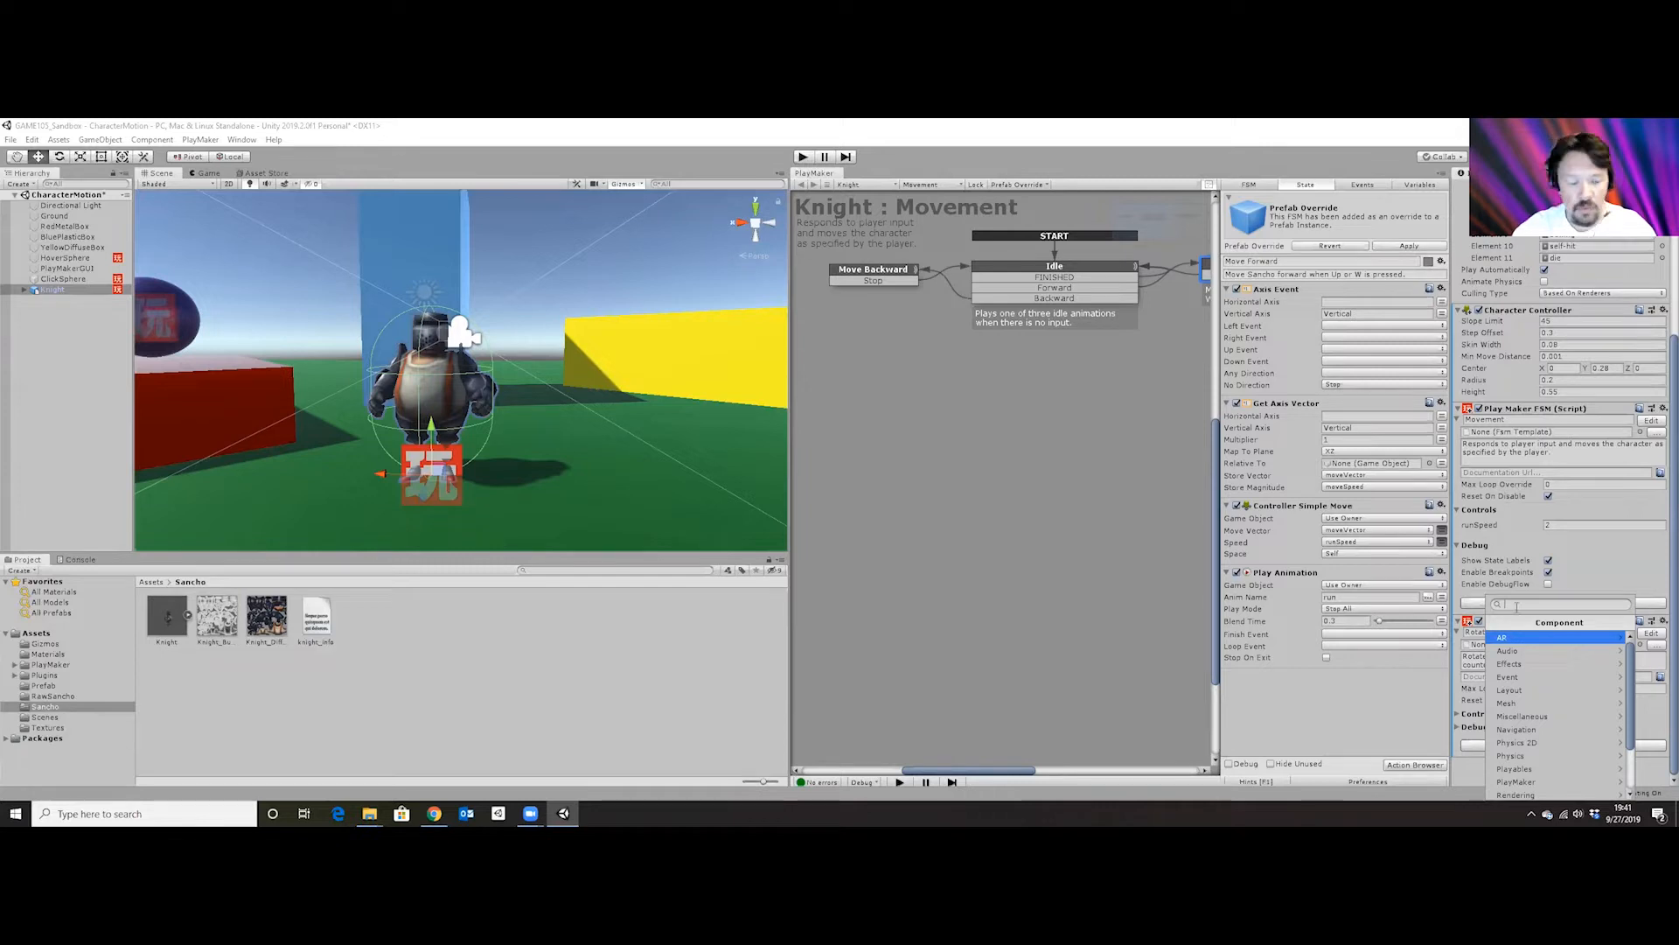
text(char)
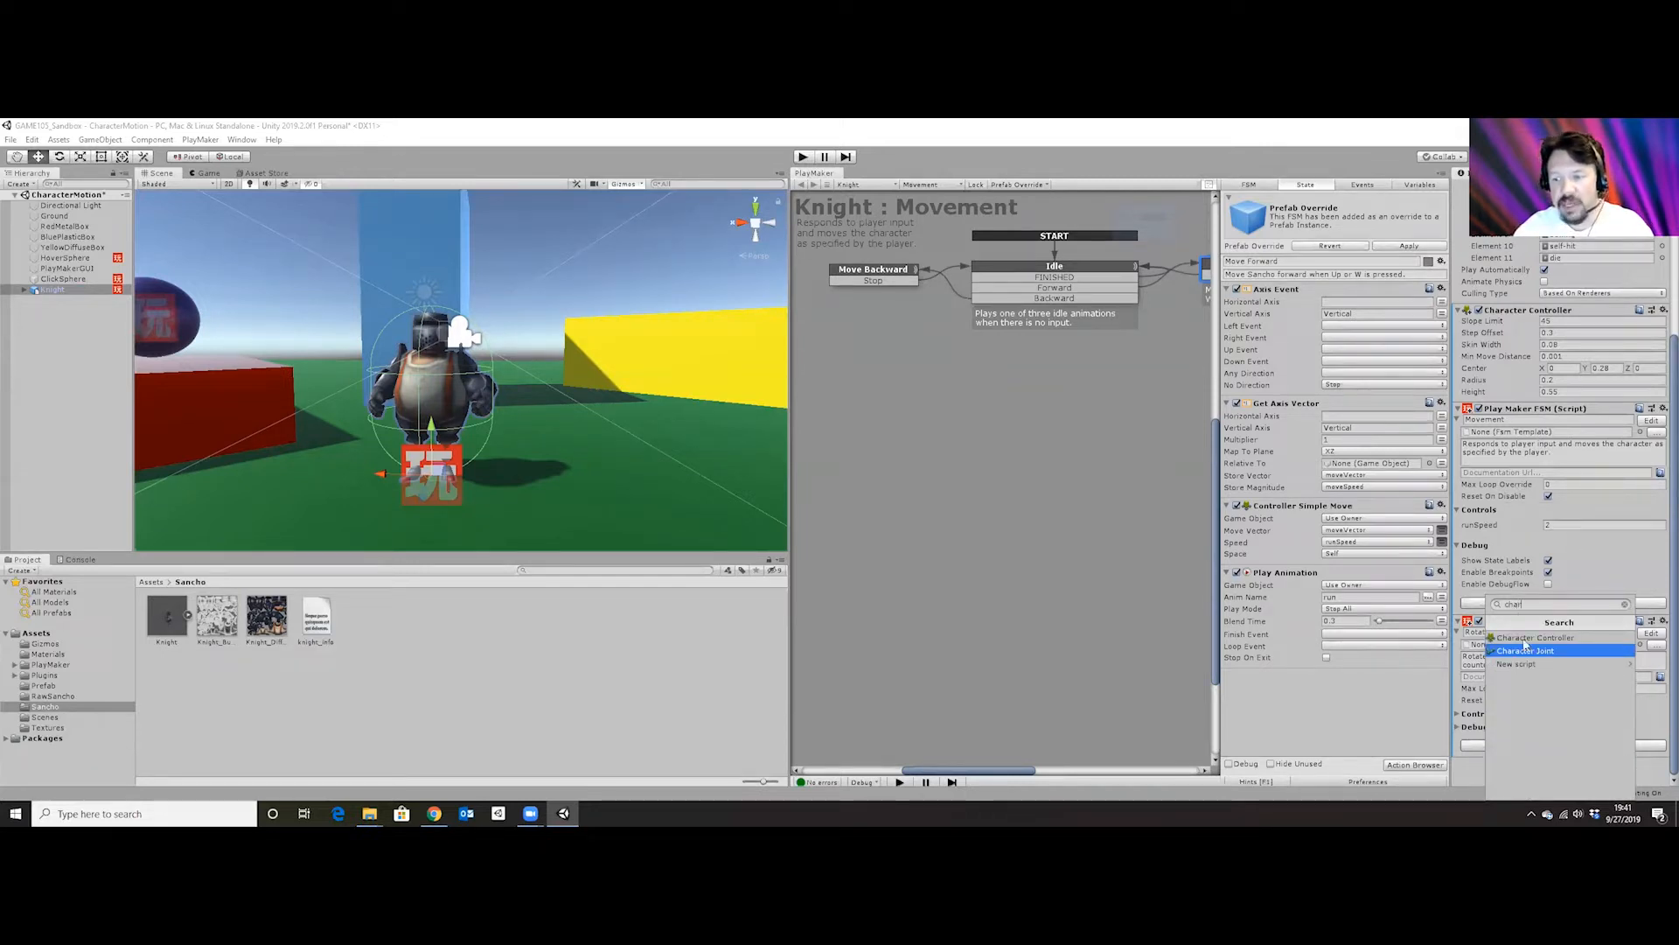
key(Up)
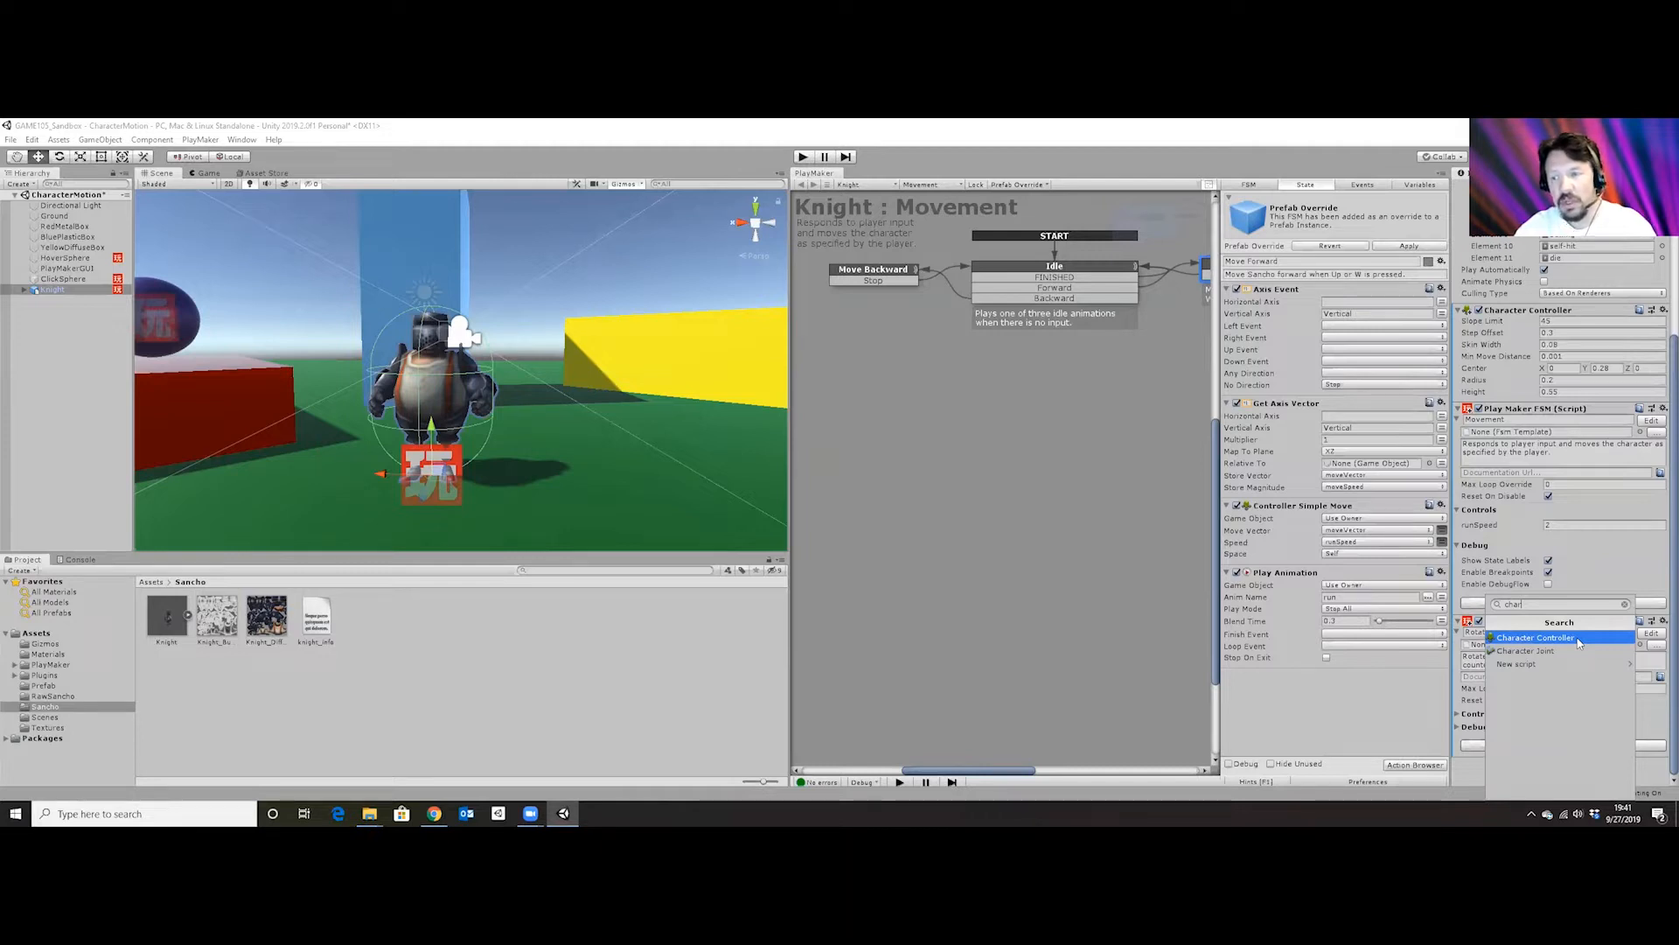
click(1522, 308)
click(1522, 308)
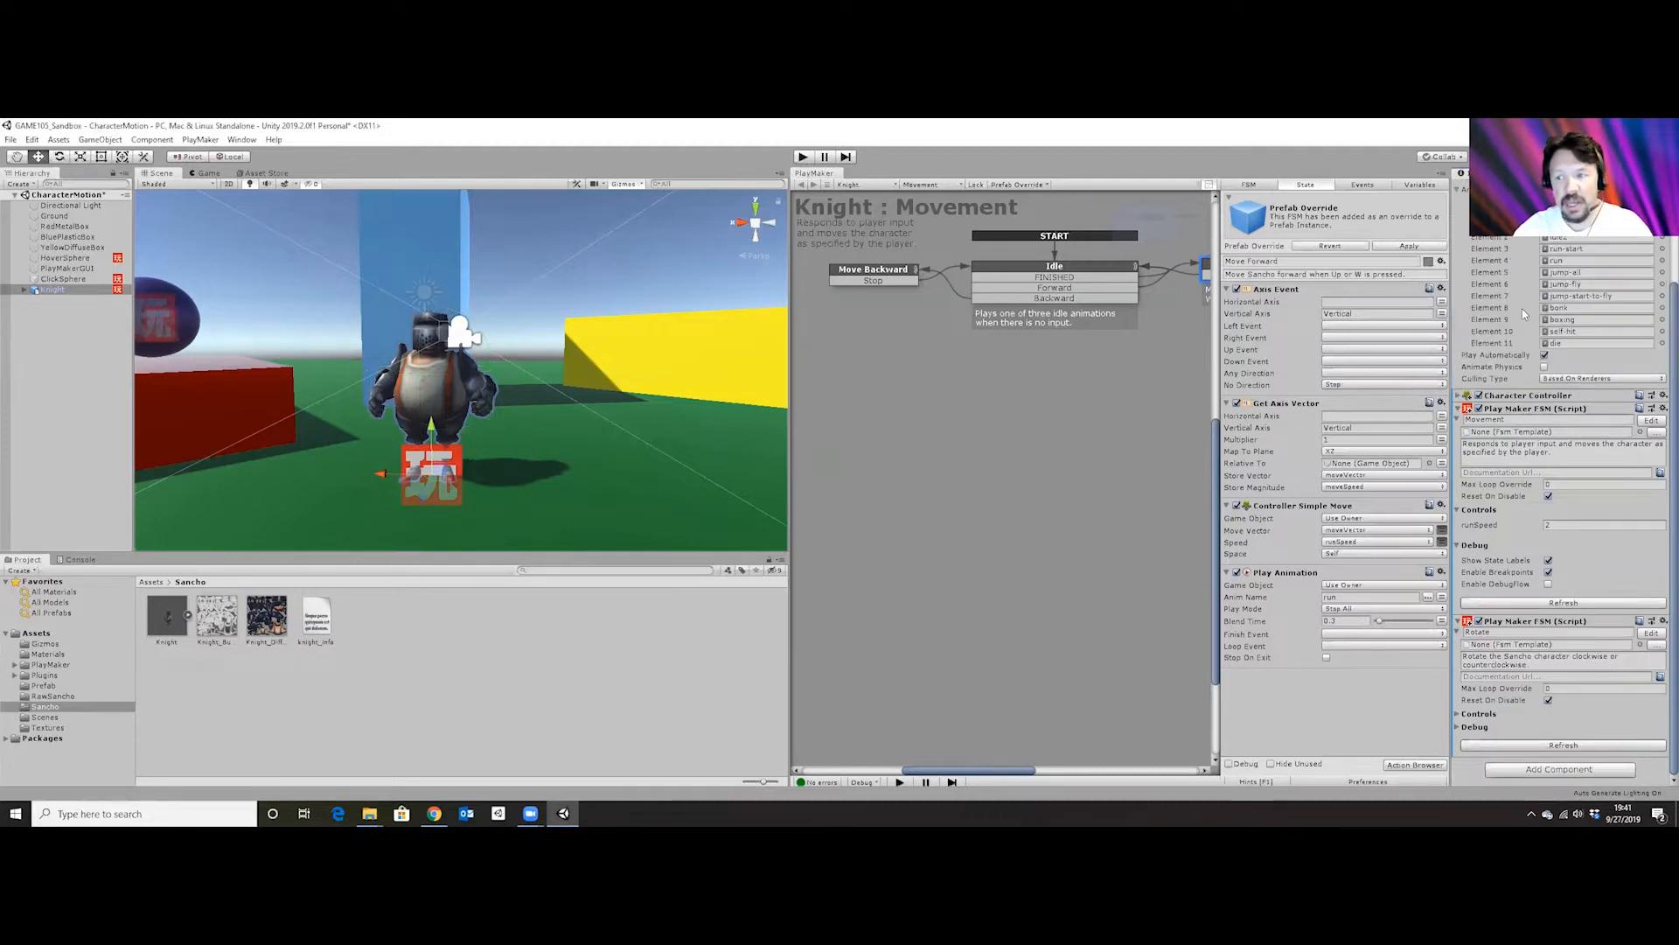
Try radius values of 1 and 0.1 on the Knight's Character Controller, and return the radius to 0.2.
click(1461, 397)
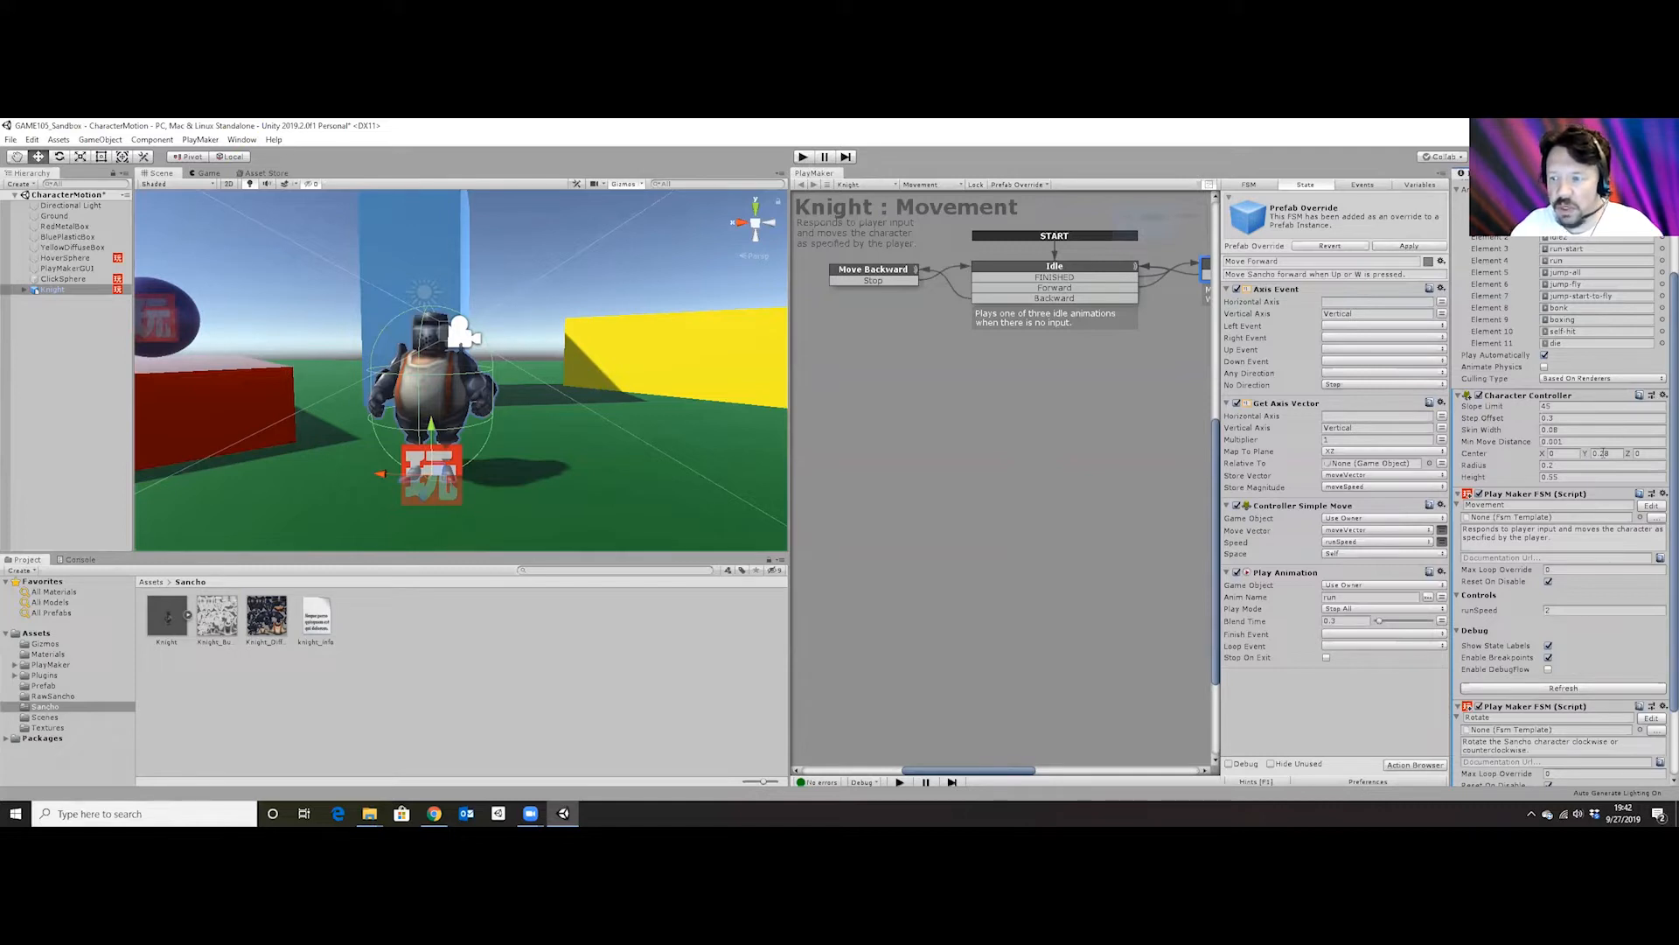
click(1601, 455)
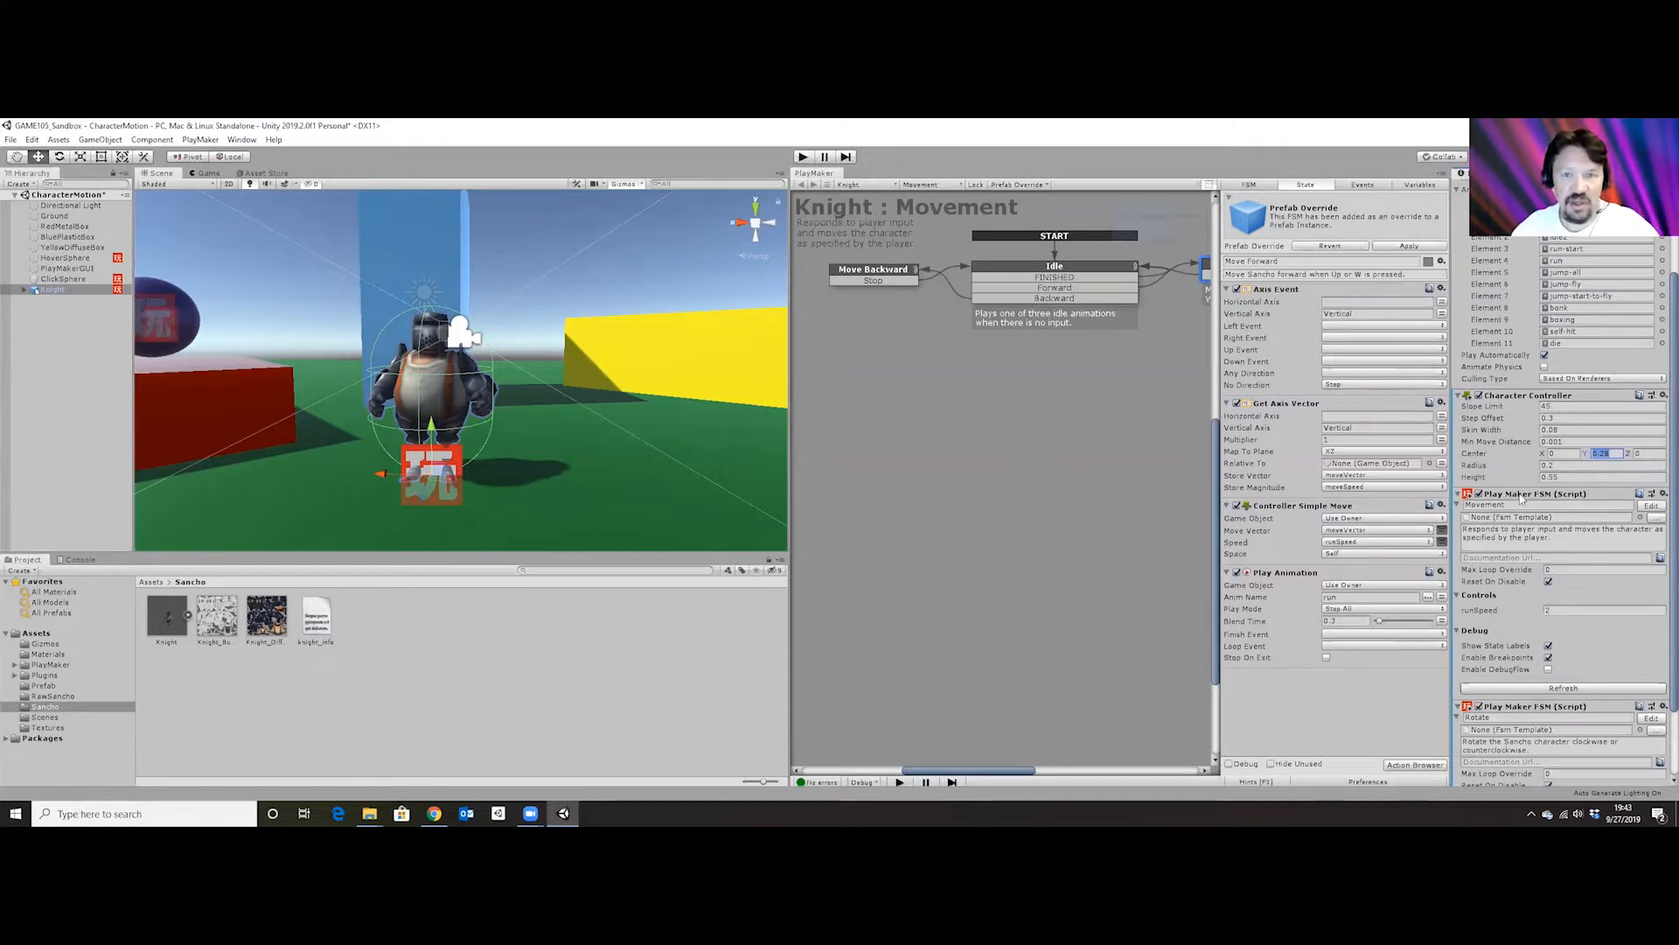
click(1559, 466)
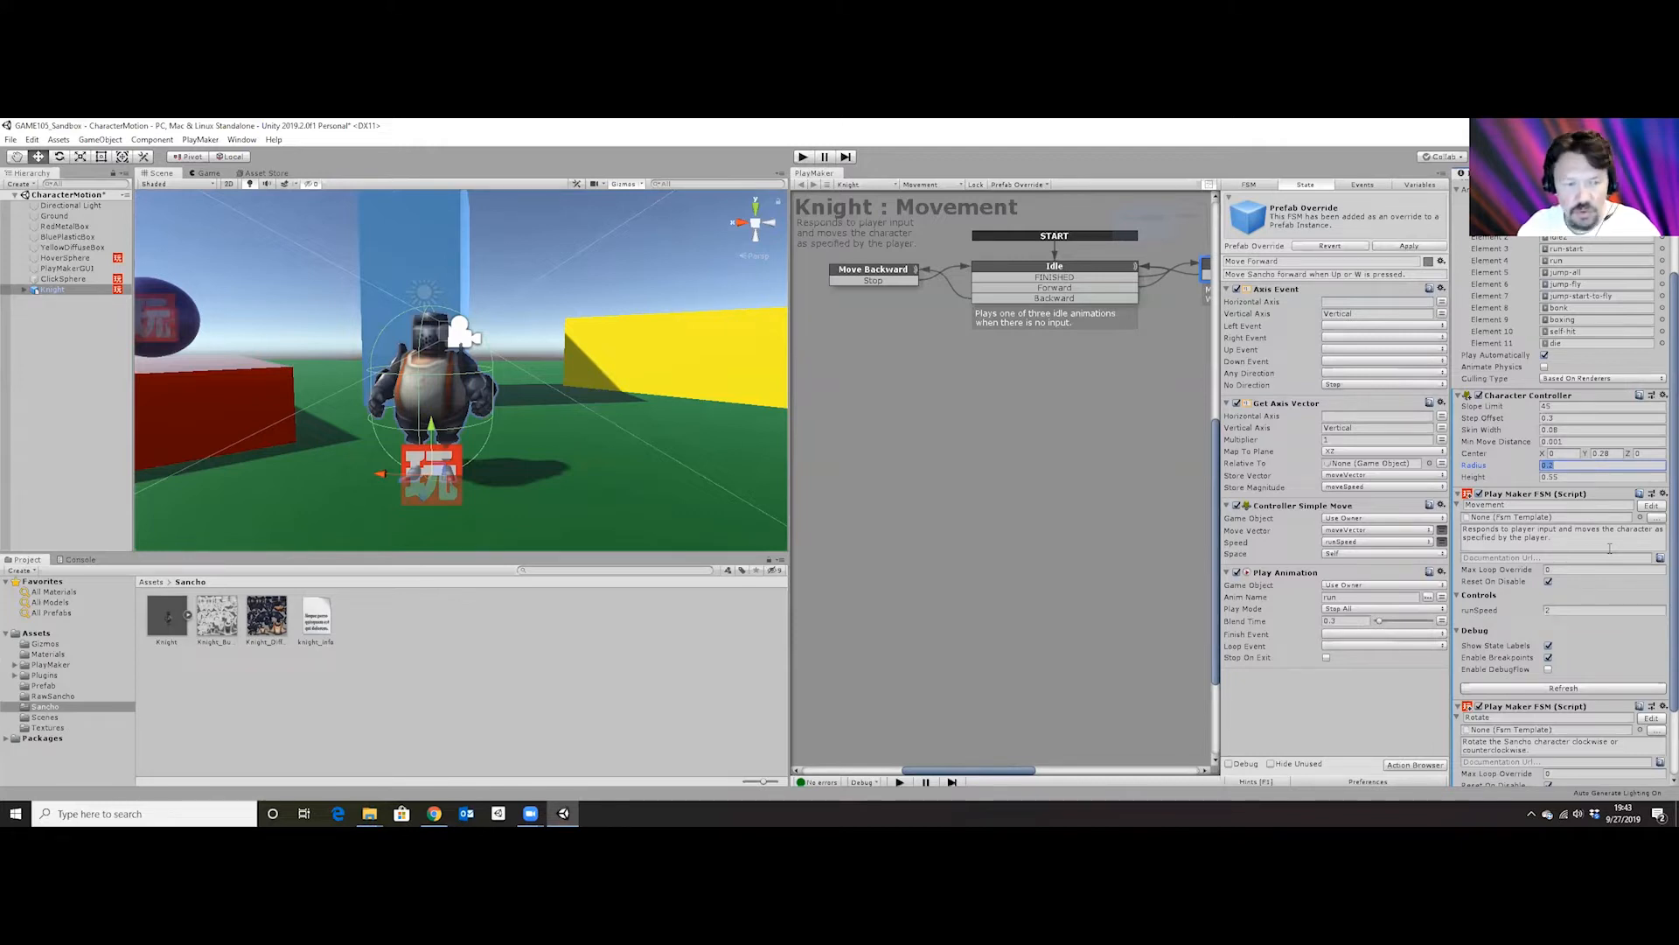
text(1)
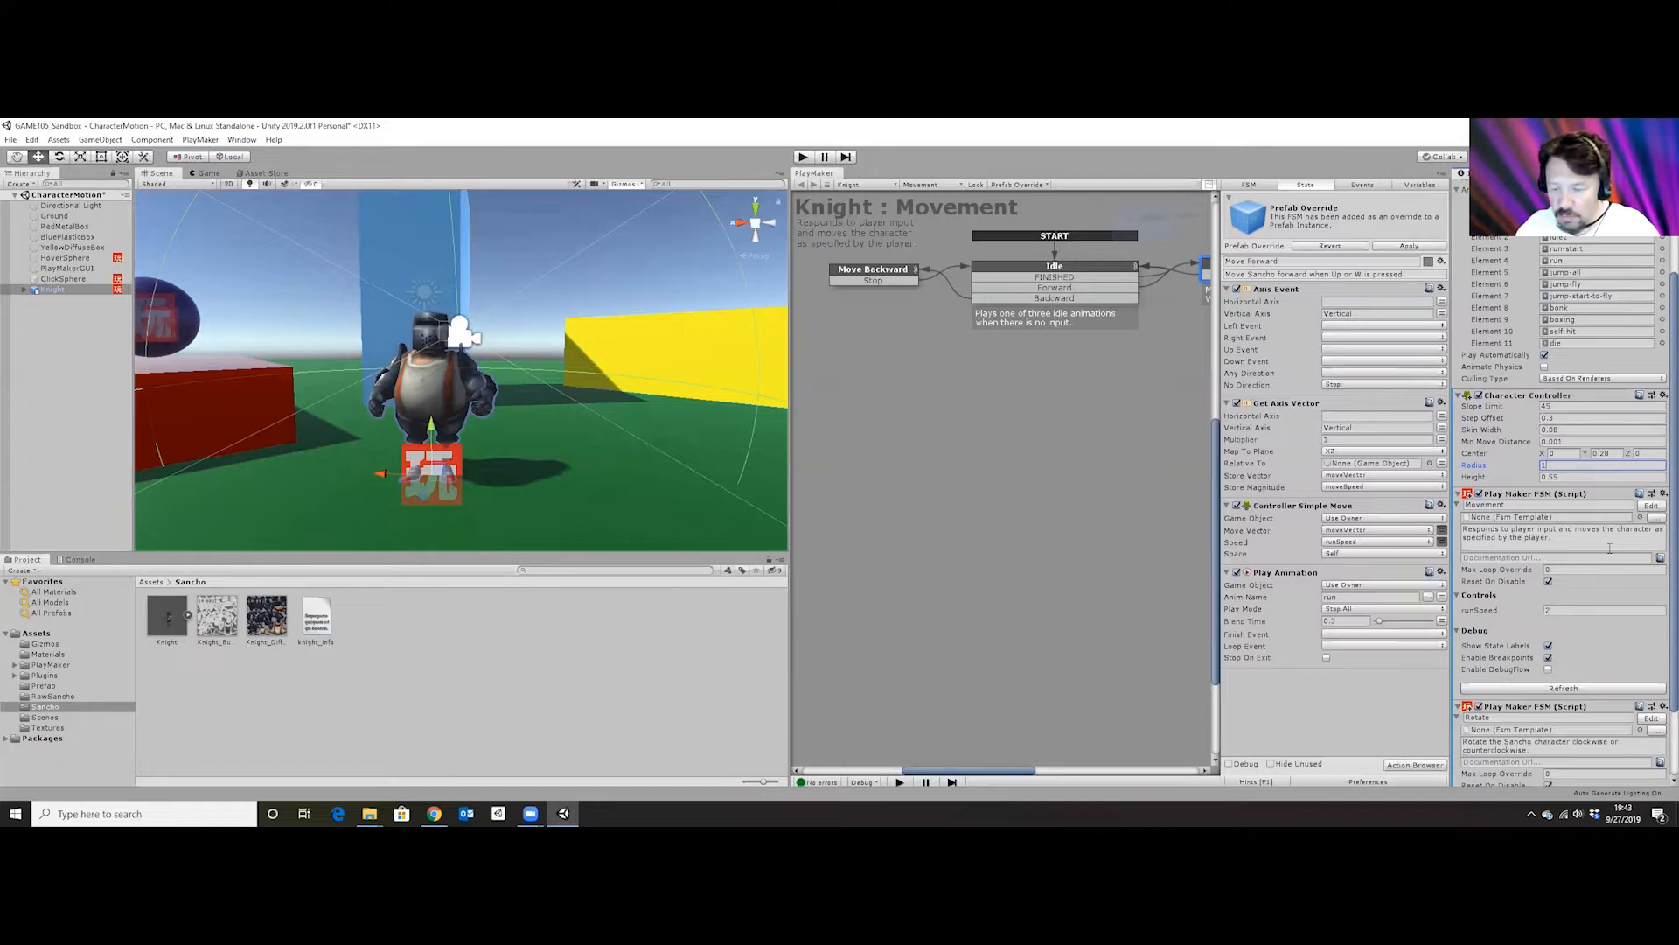
key(BackSpace)
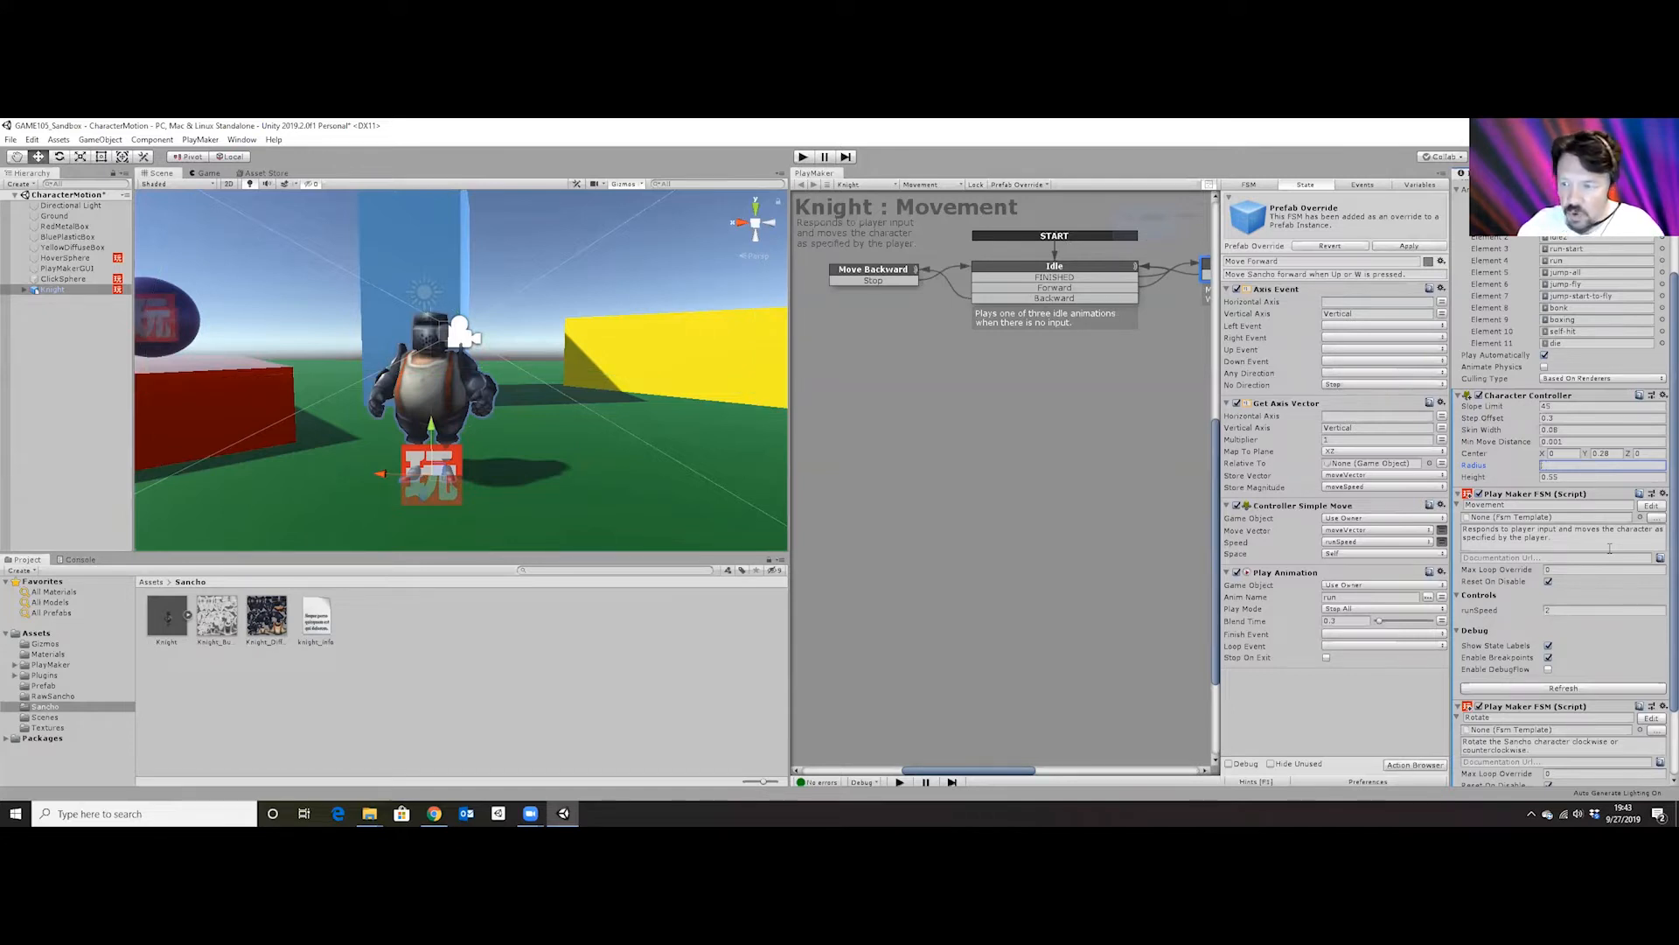
text(.1)
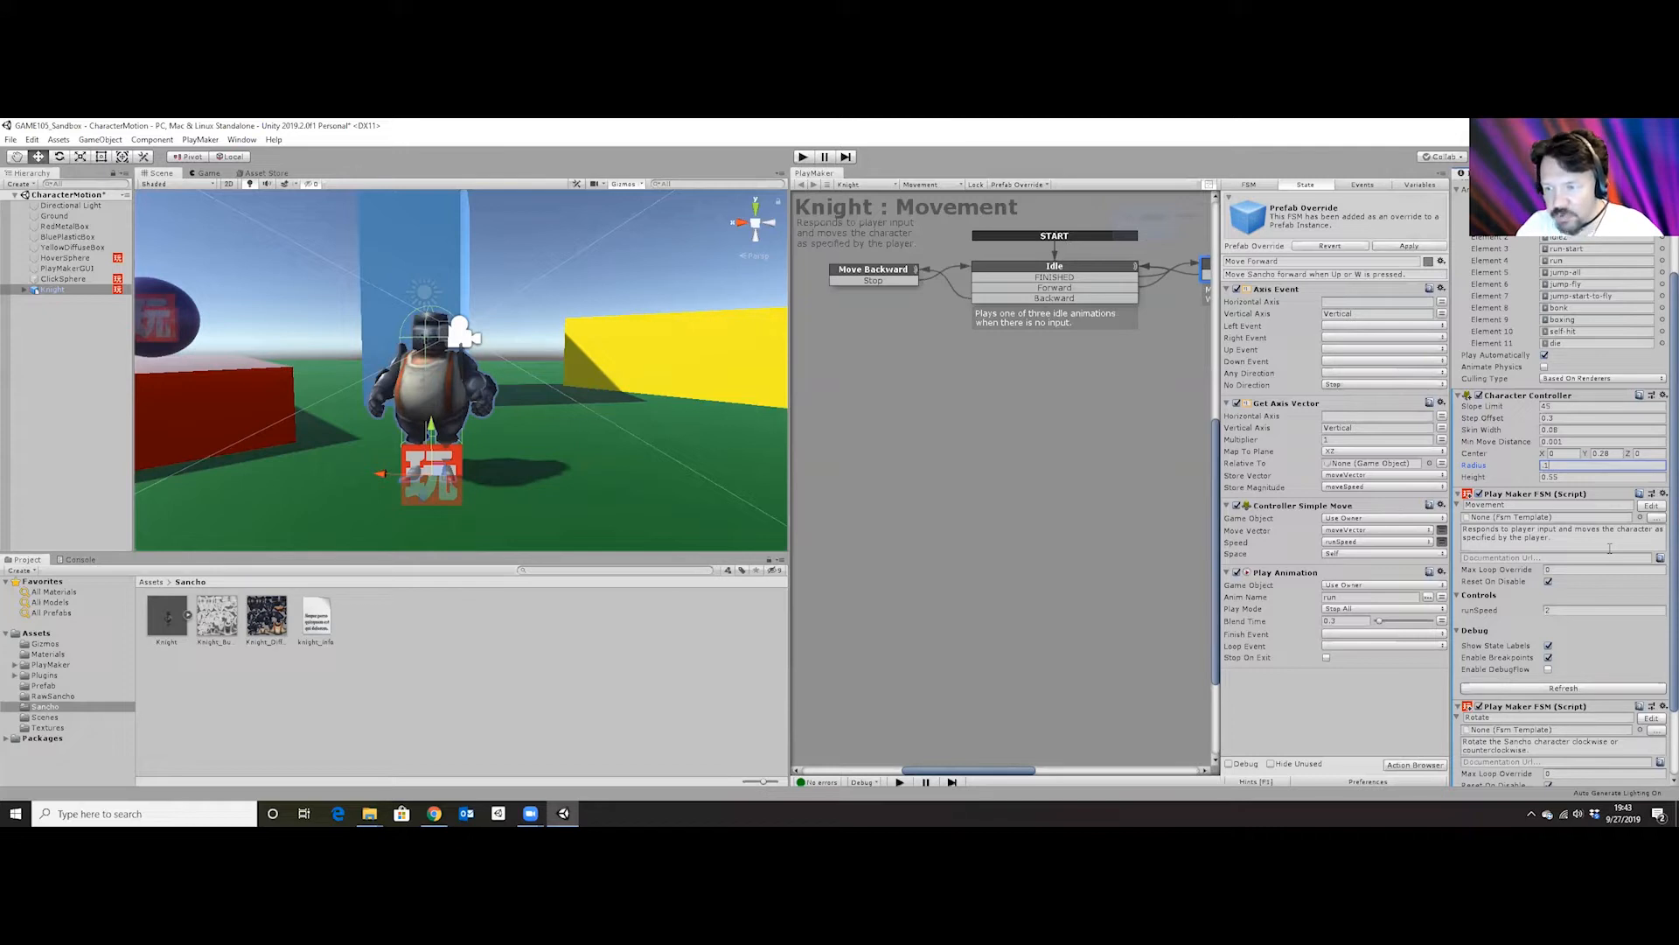
key(BackSpace)
text(2)
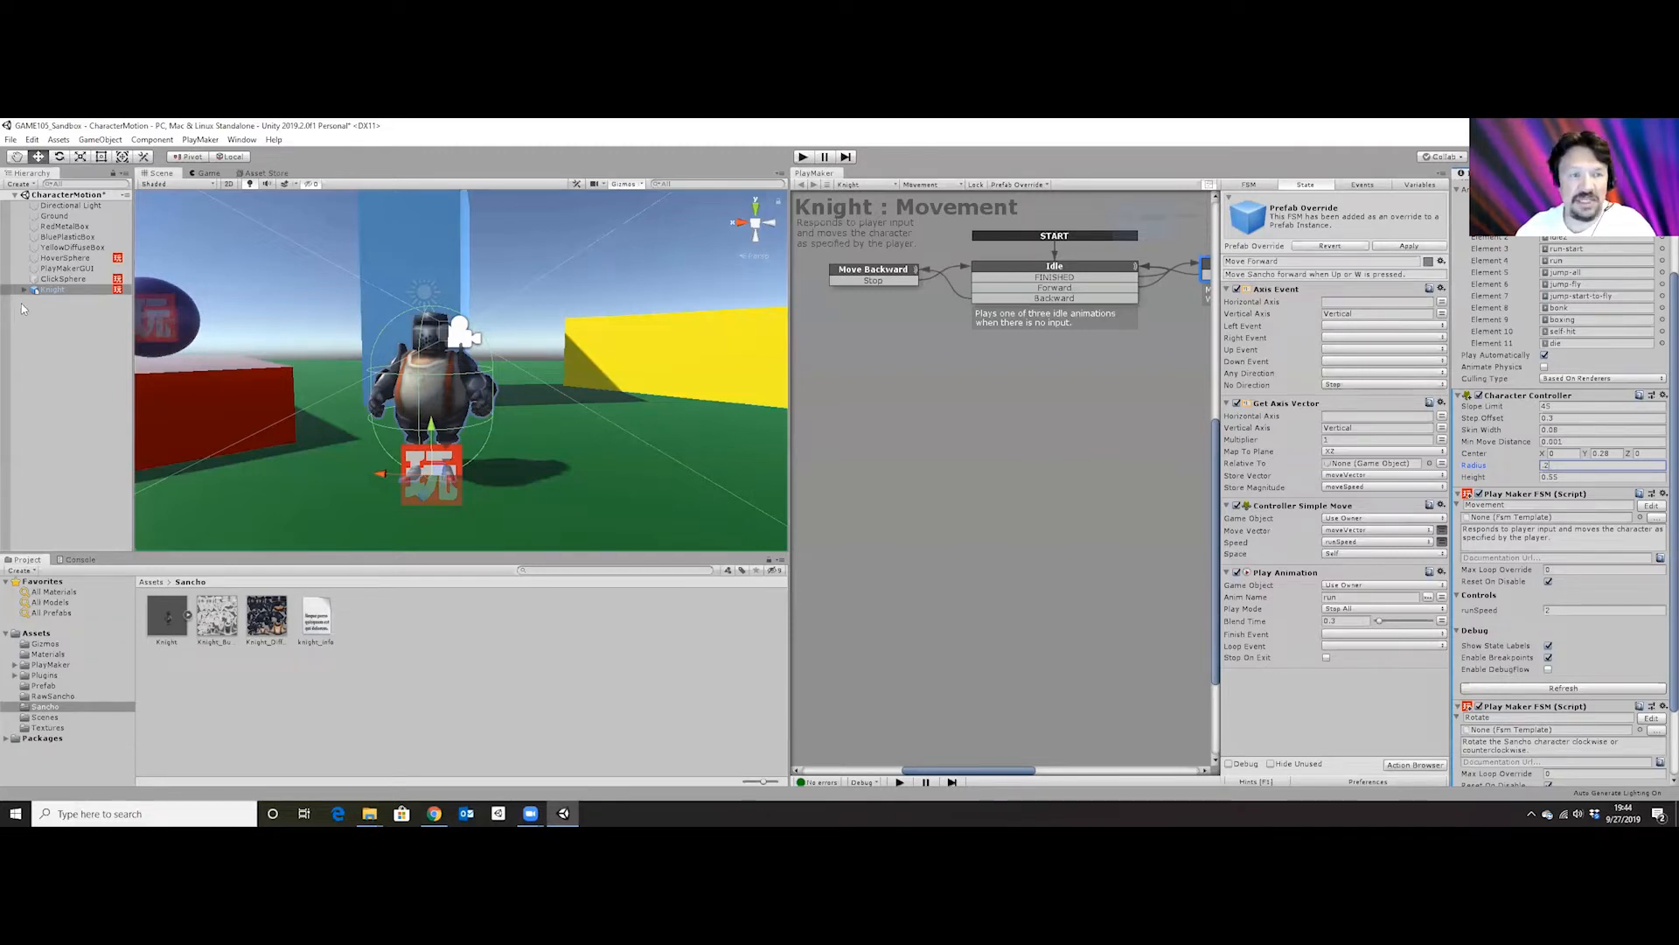
click(59, 292)
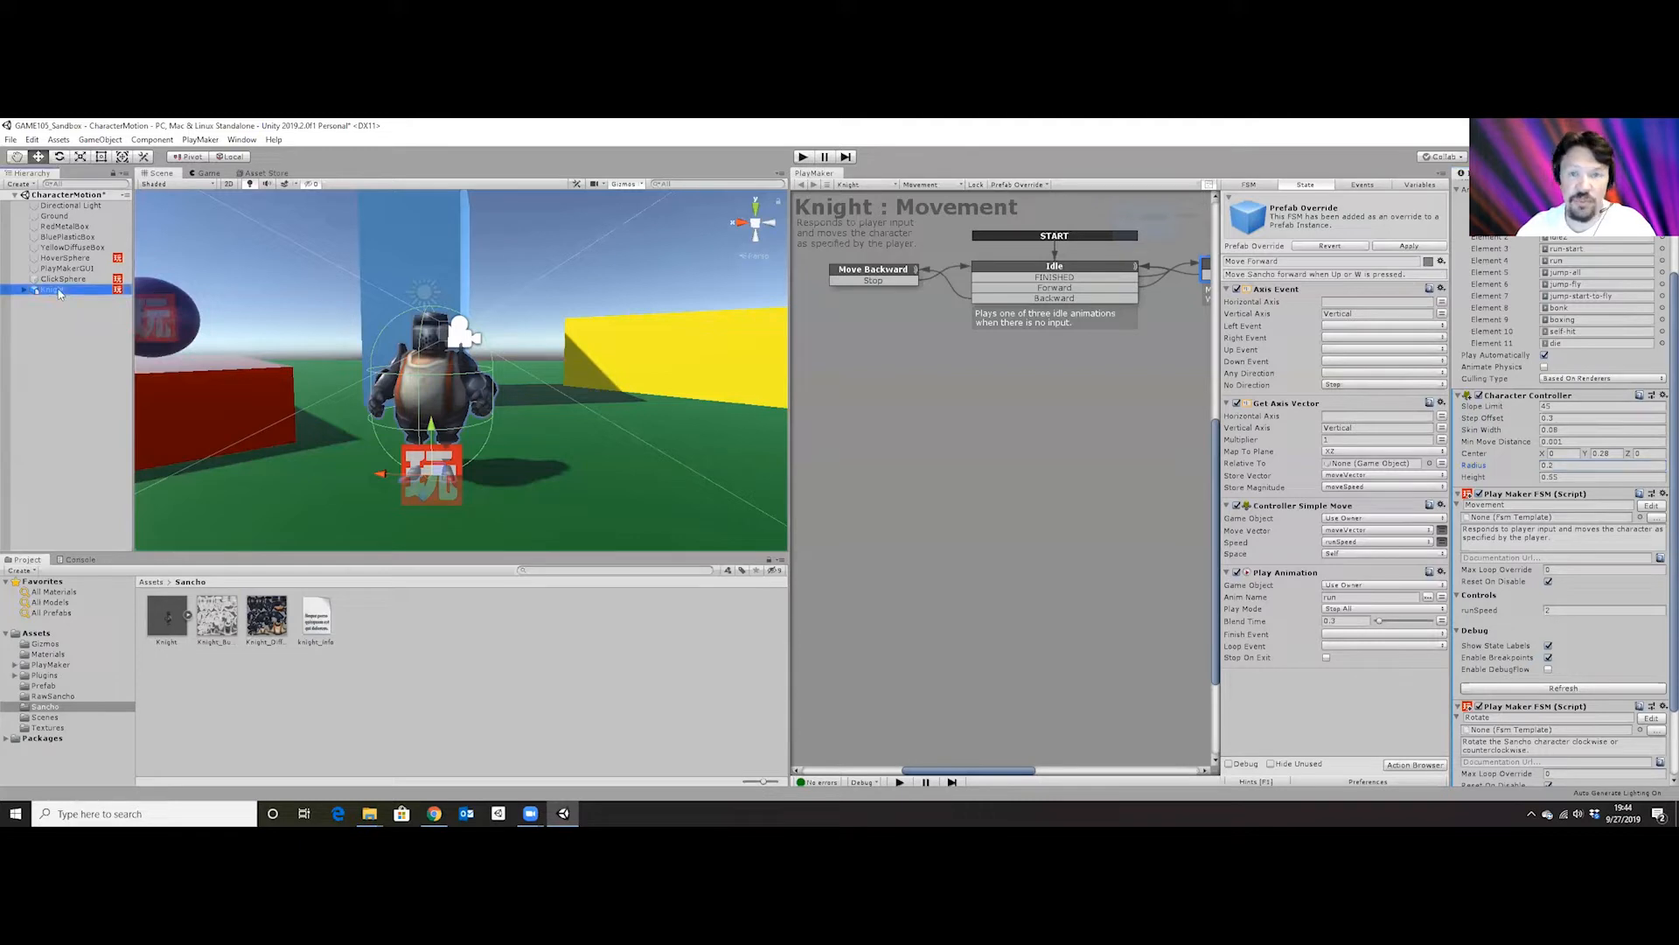
click(200, 140)
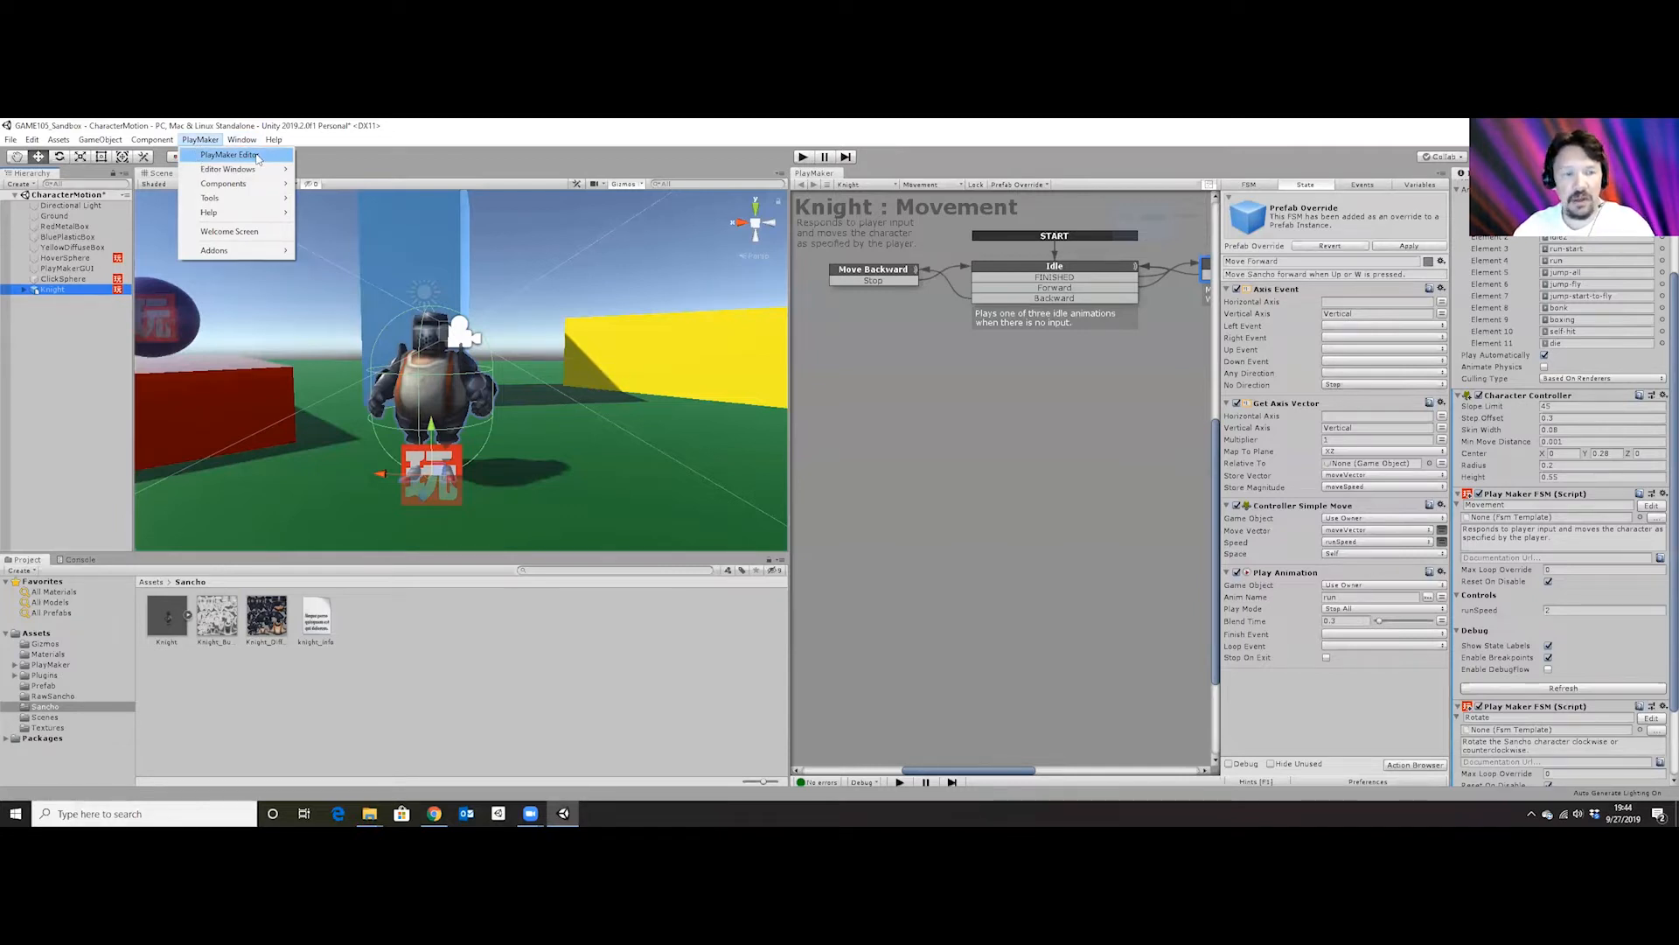
click(999, 434)
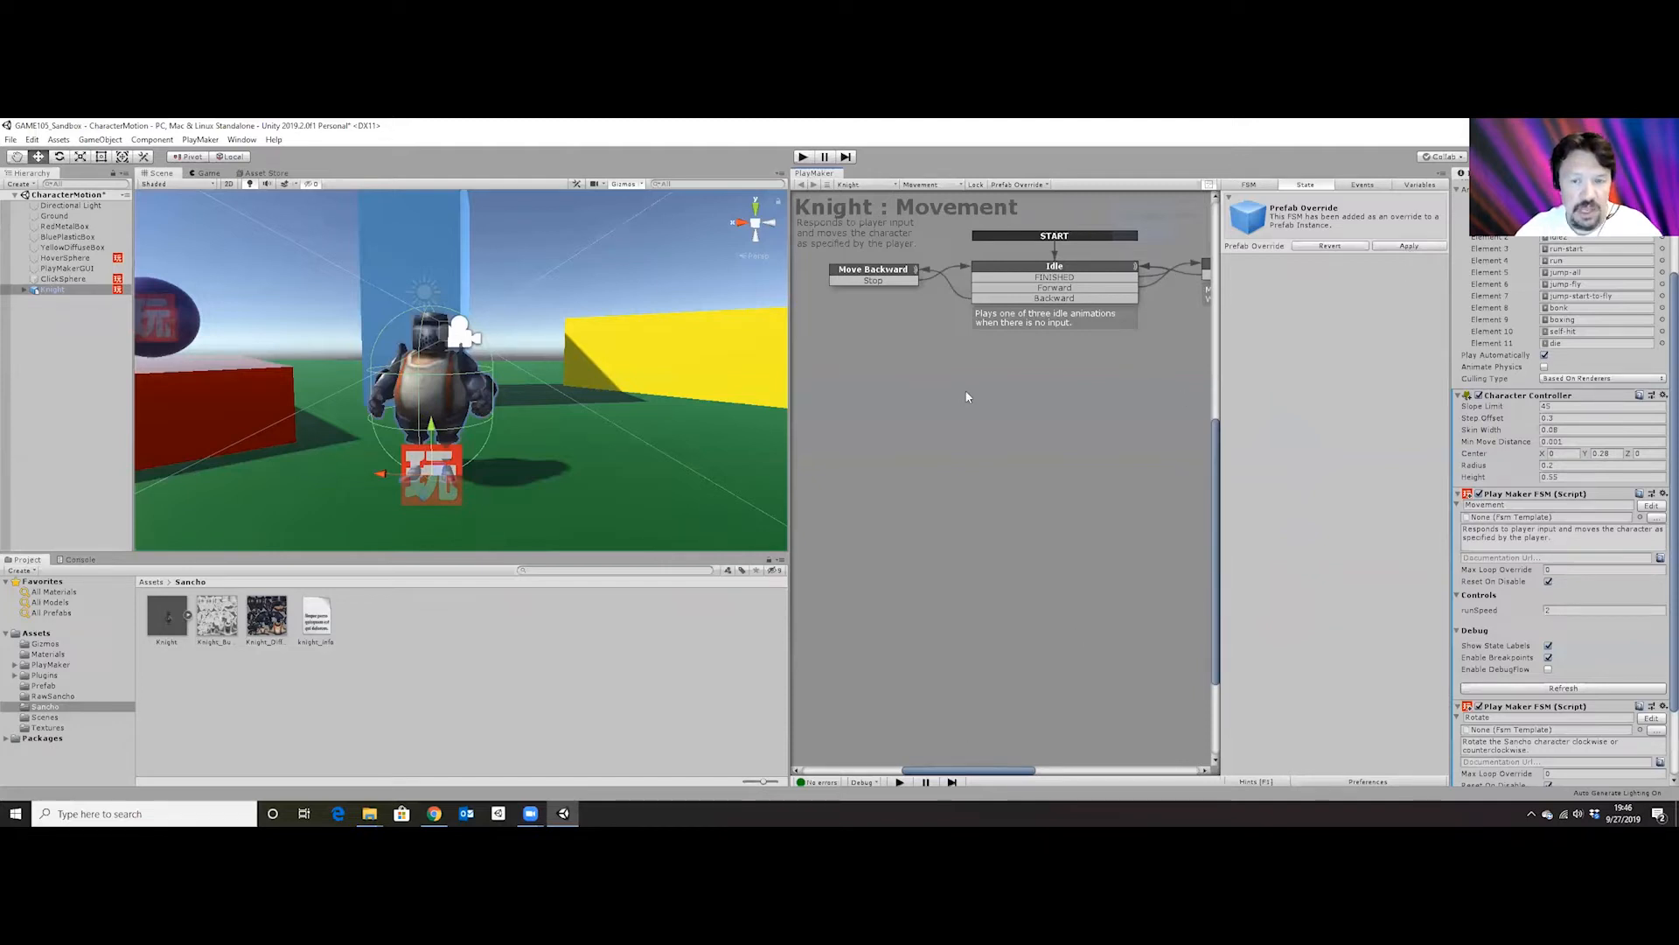
right_click(875, 385)
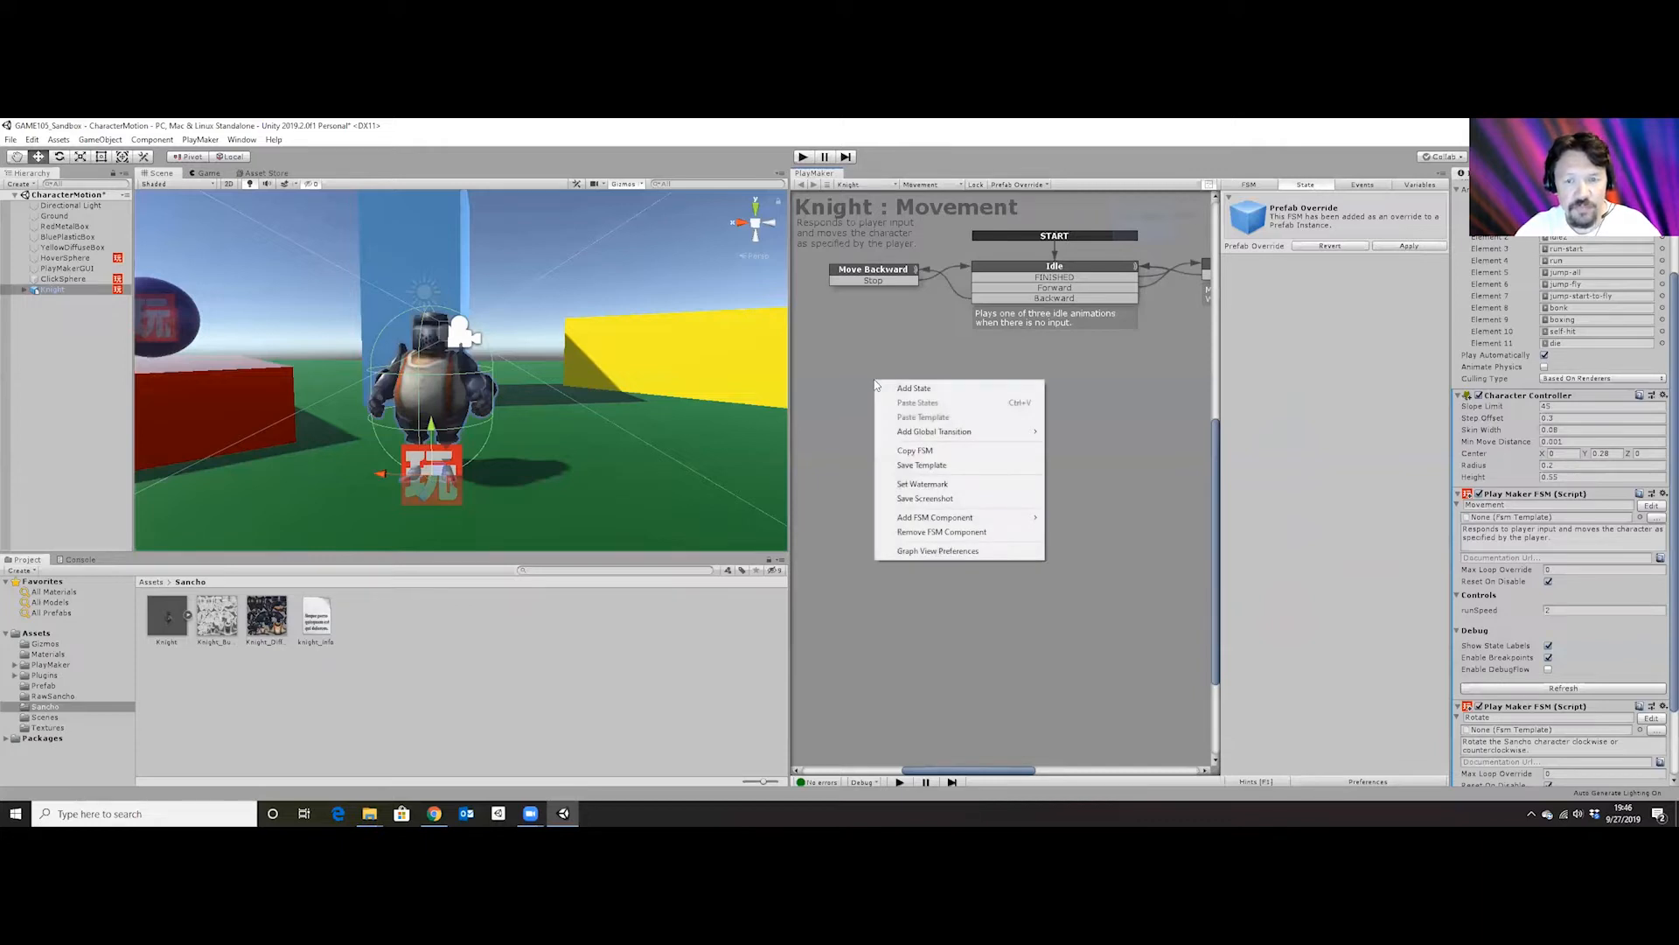
click(815, 422)
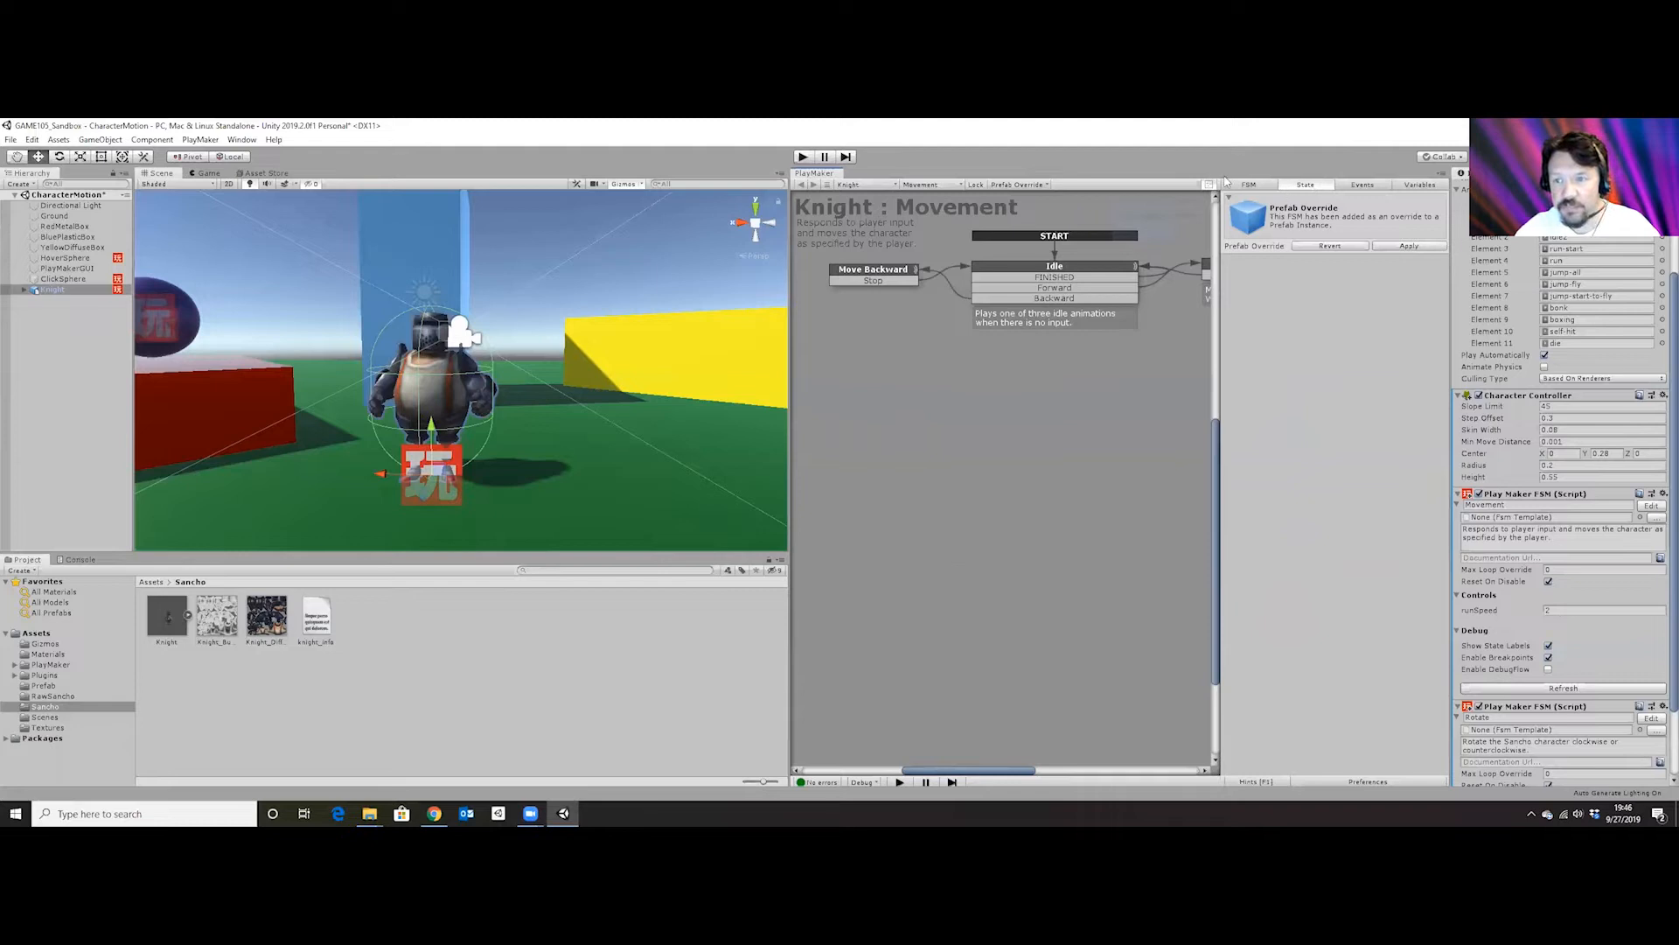
Show the Knight's Movement FSM settings and examine its name and description.
click(1251, 186)
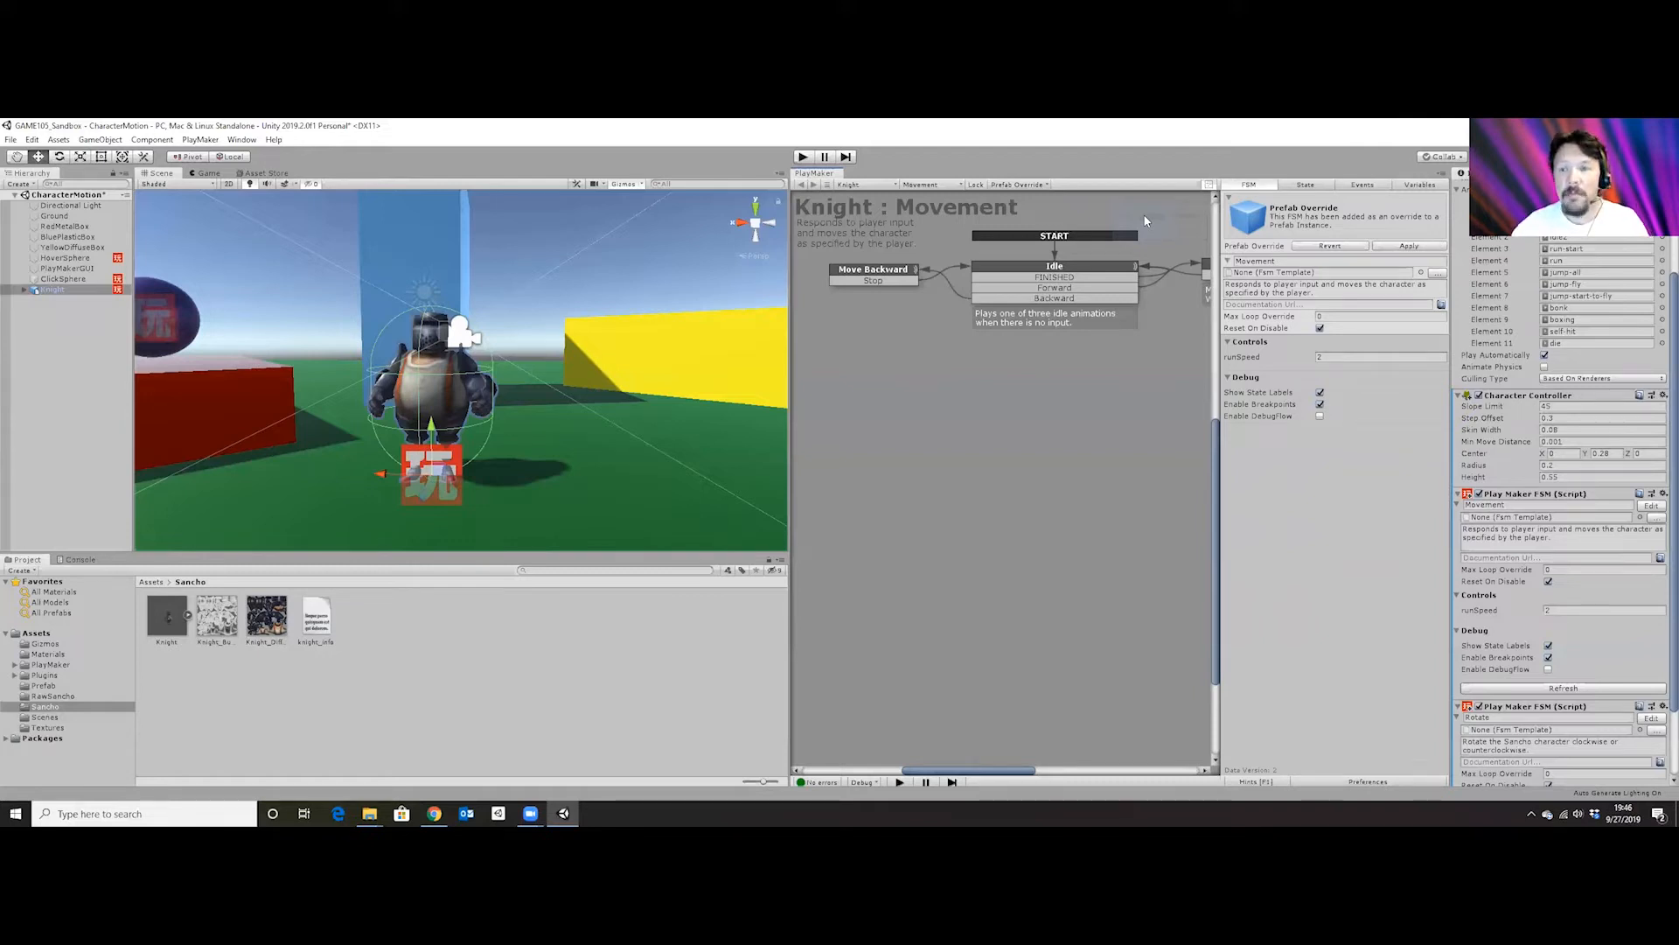
click(1276, 261)
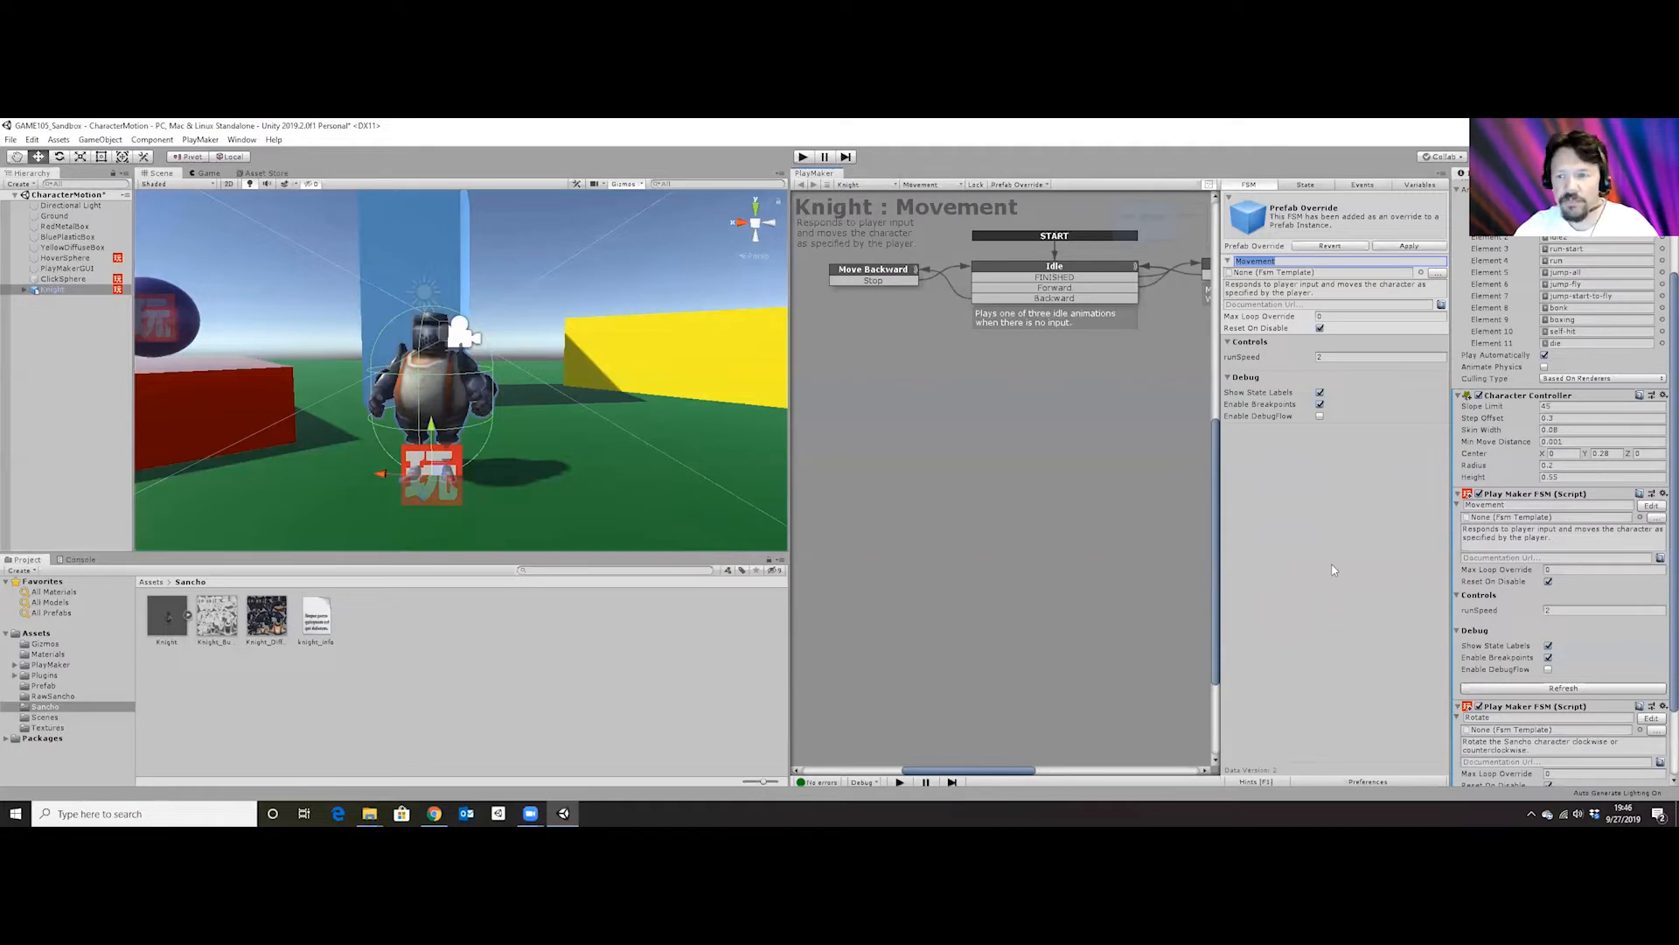
click(1275, 293)
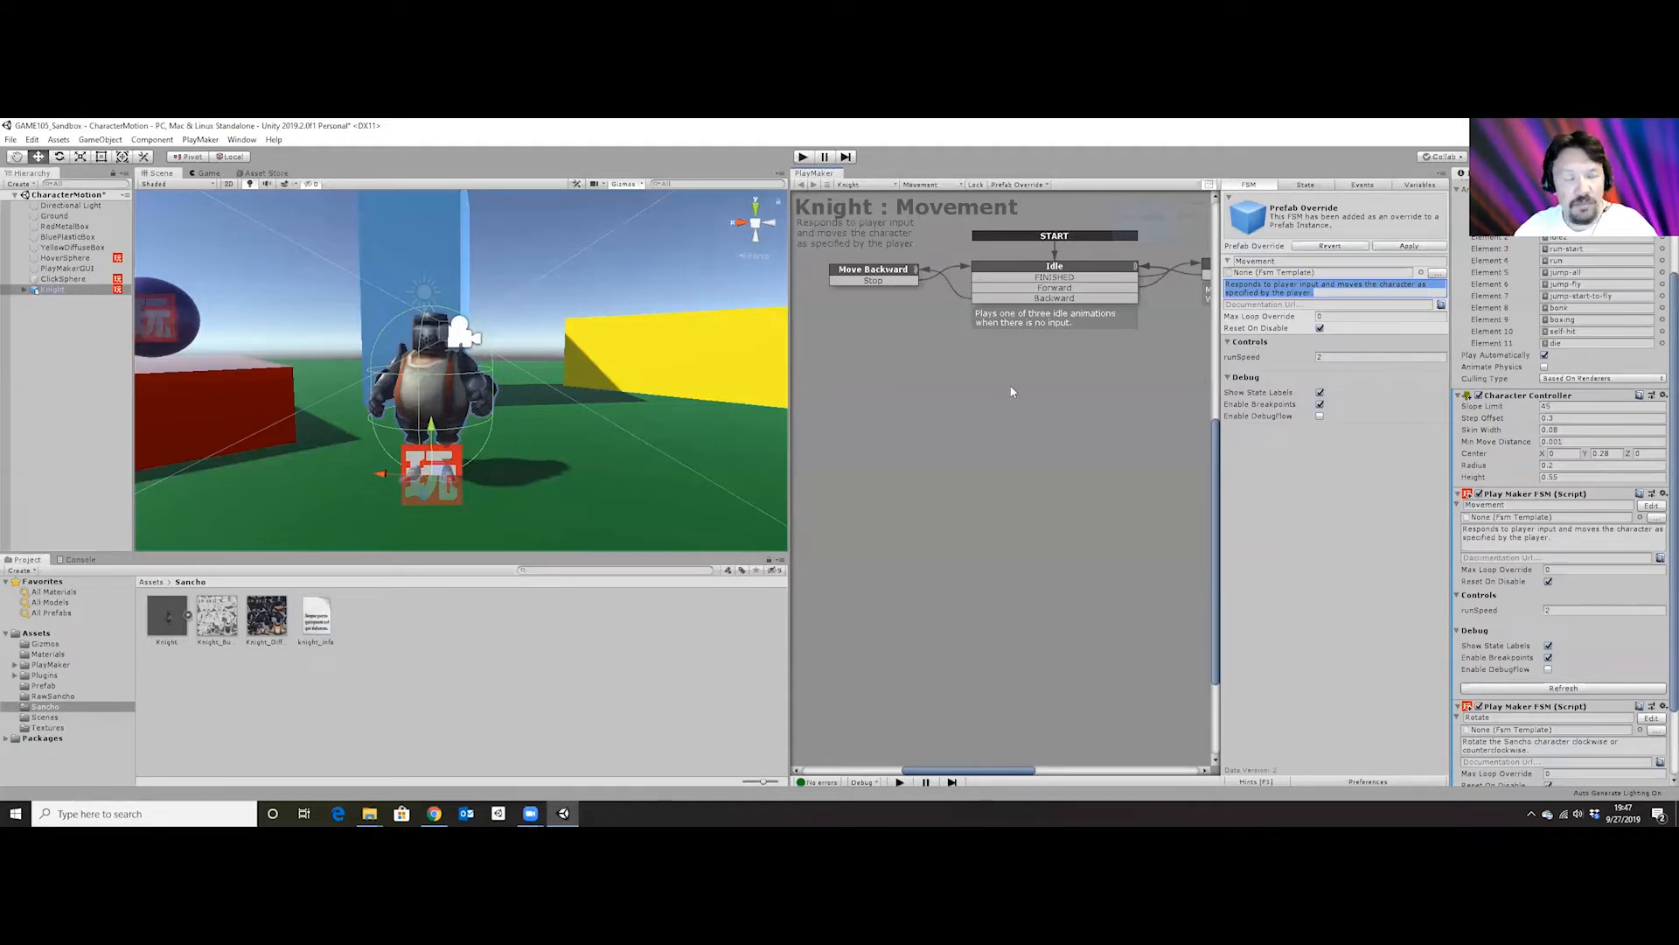
Examine the Movement FSM's Idle state and search the available PlayMaker actions for "play ra".
click(1055, 270)
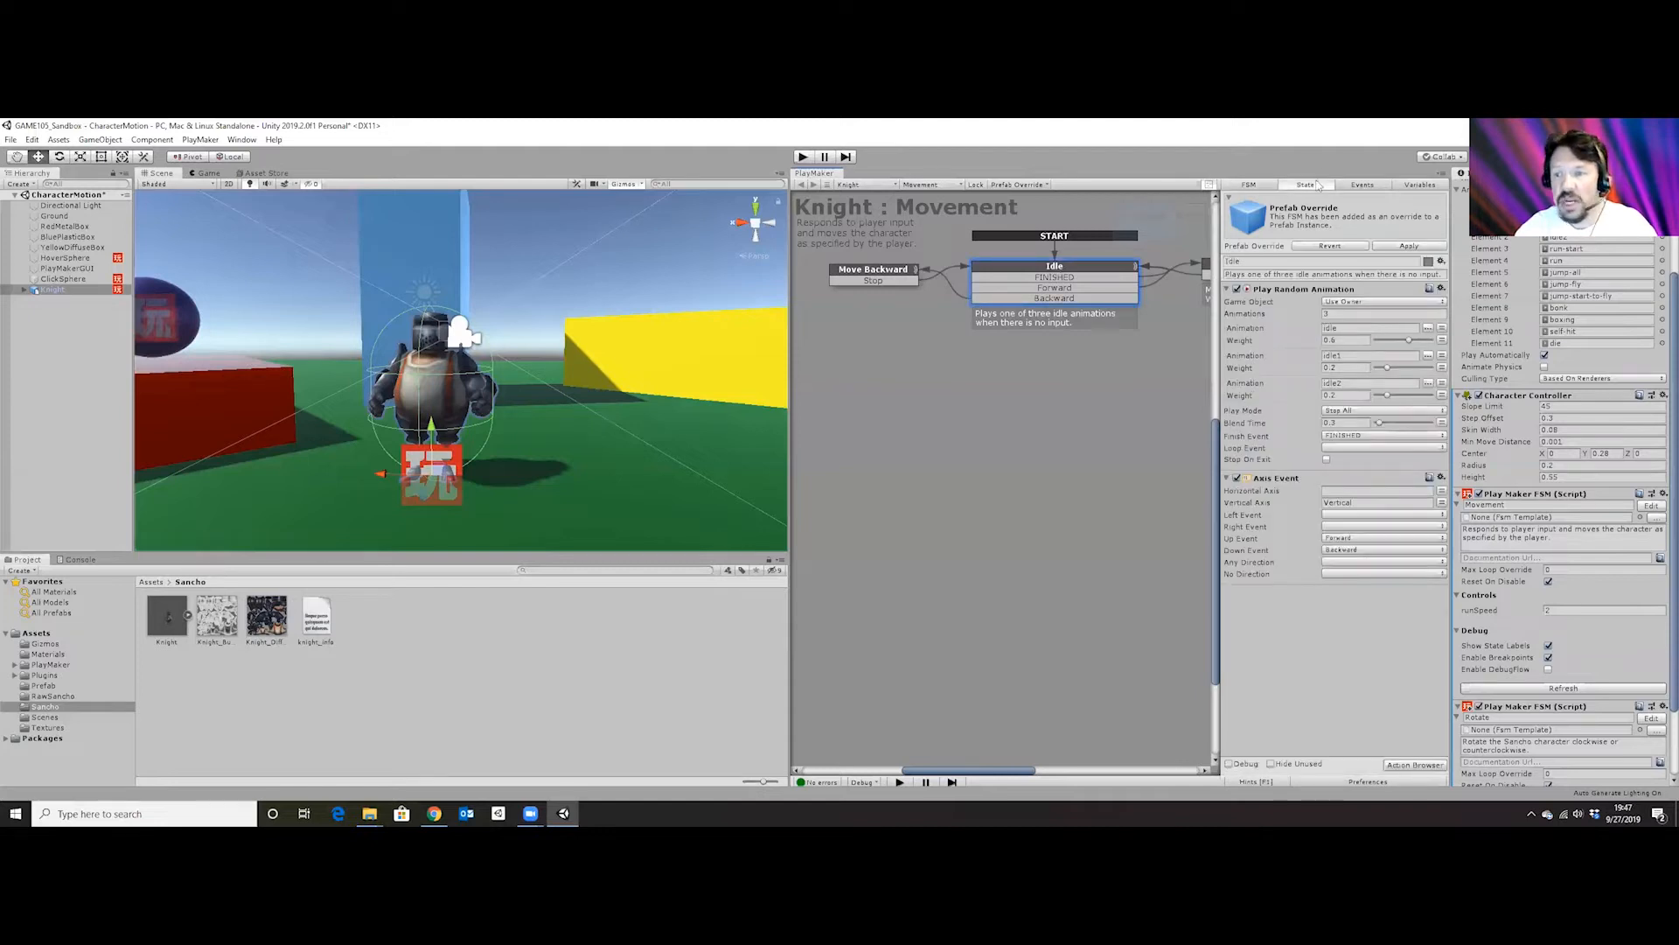
click(1238, 262)
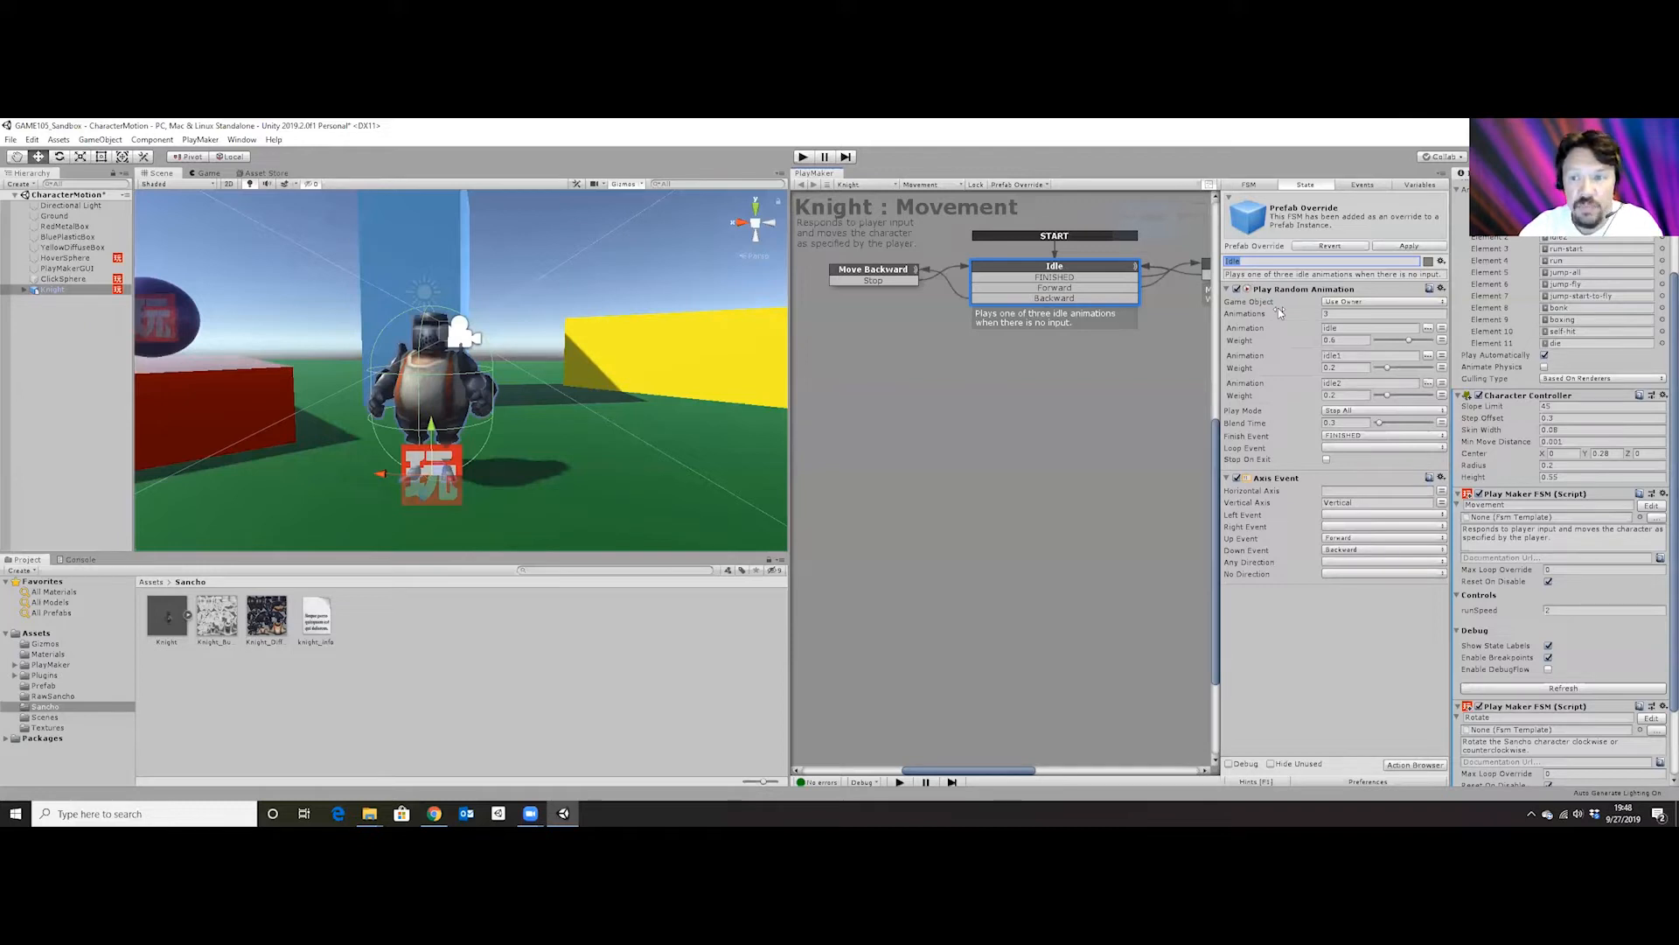
click(1416, 765)
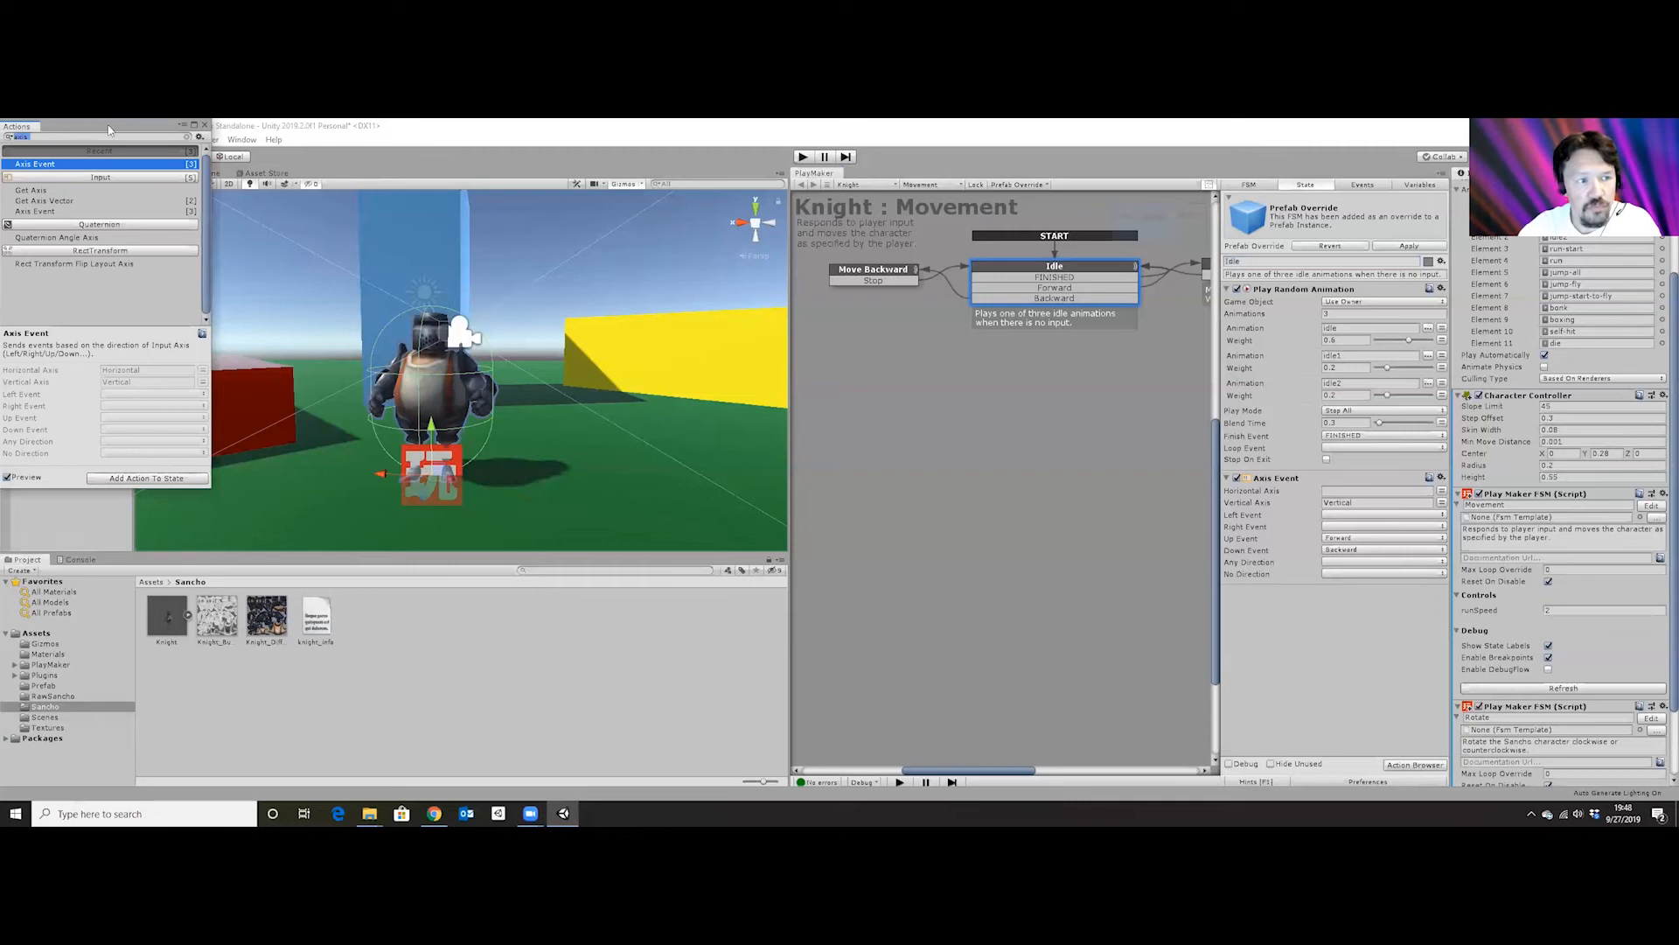
drag(109, 126, 760, 184)
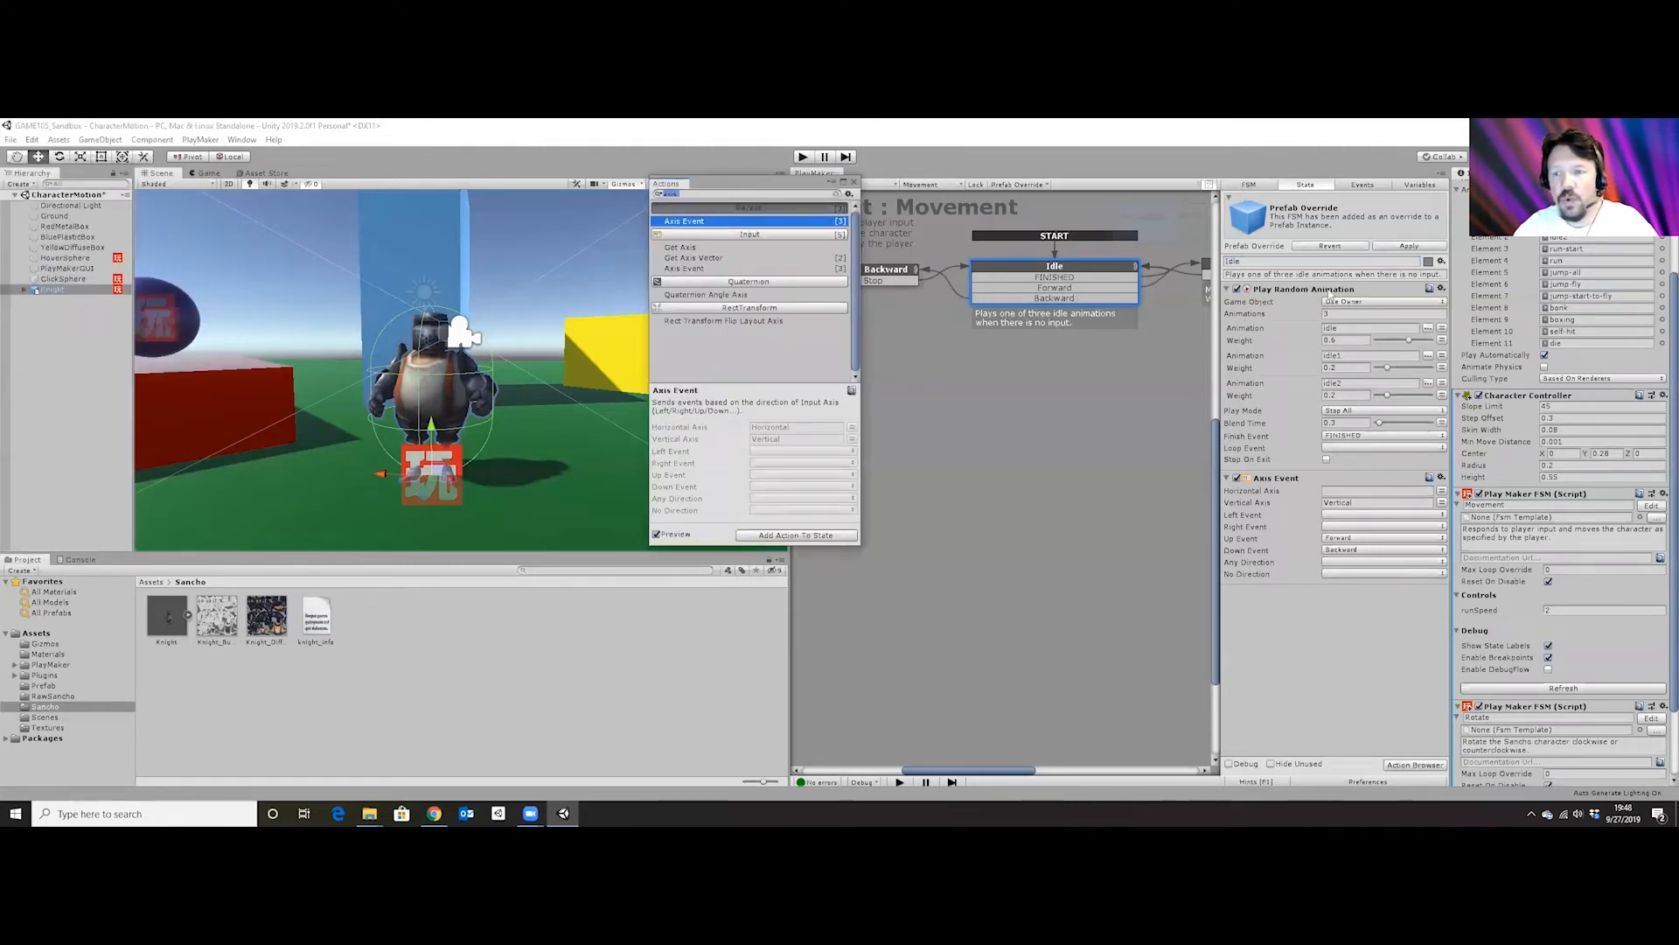
text(pl)
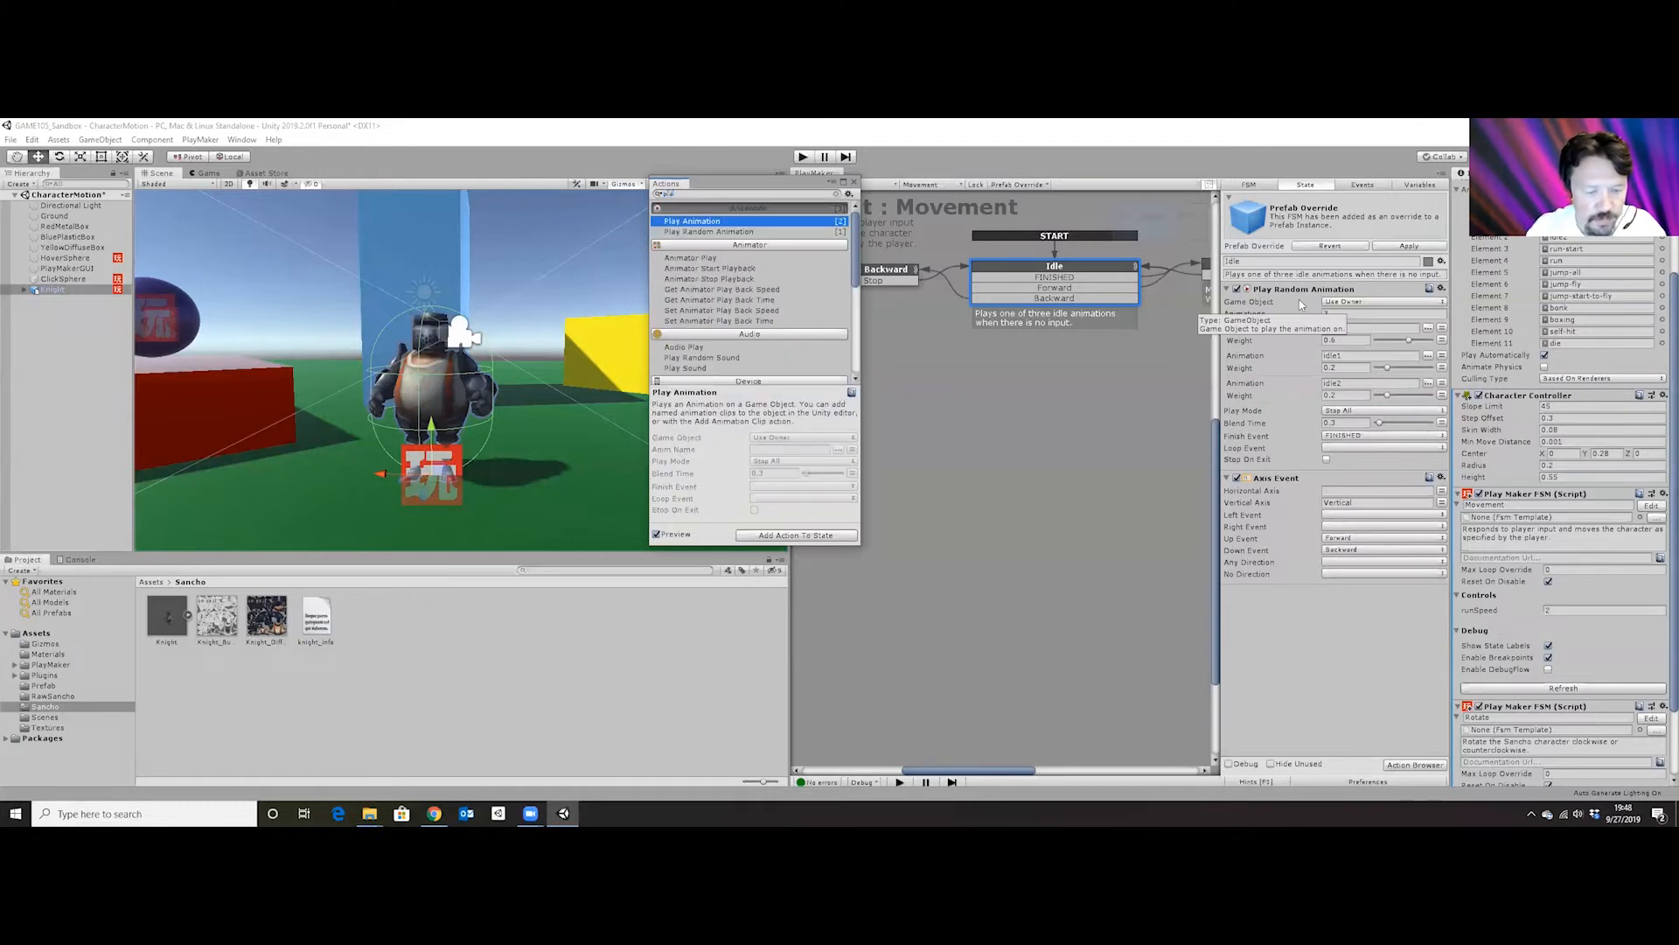
text(ay r)
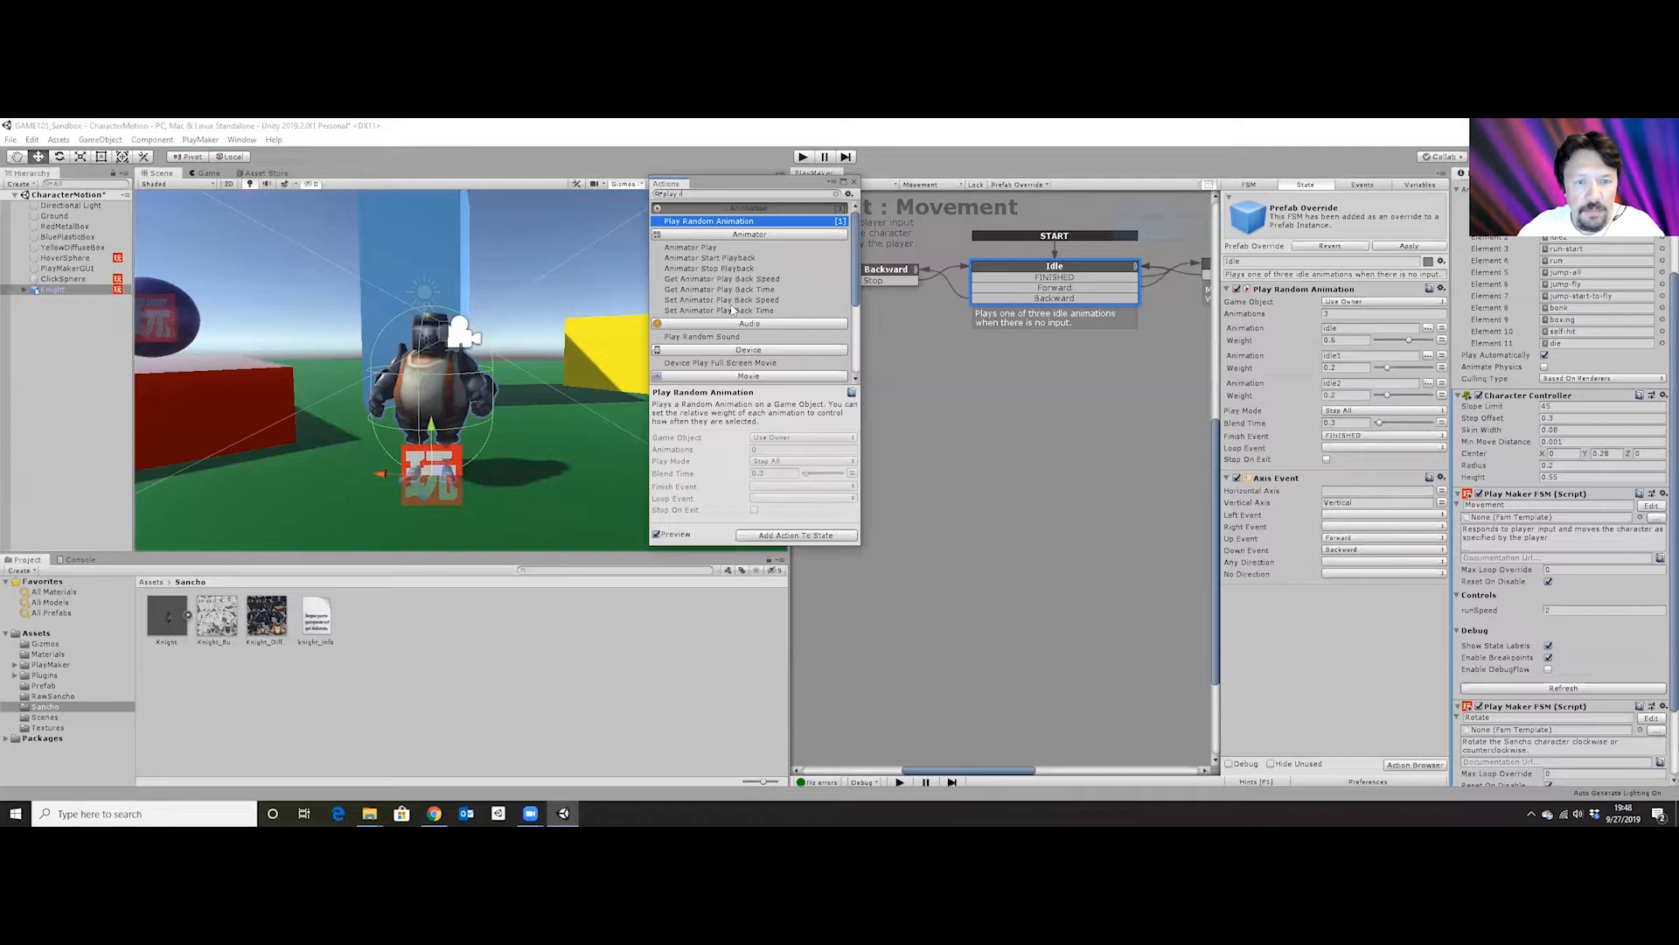
text(a)
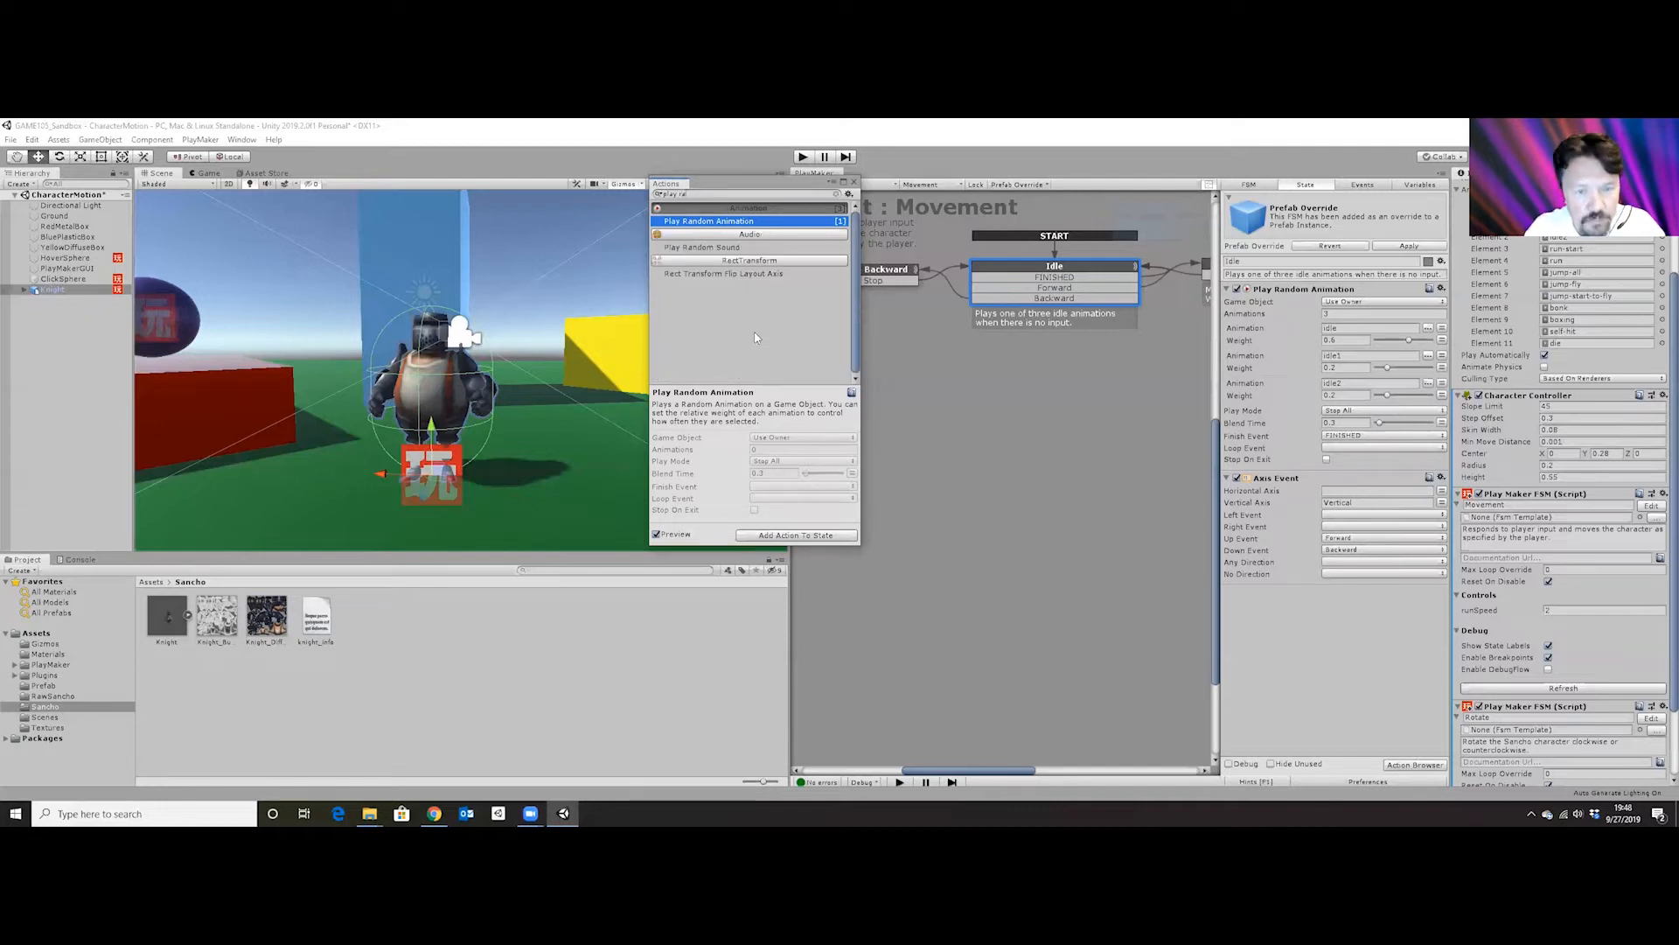
Search the available PlayMaker actions for "play random" and select the Idle state's Play Random Animation action.
text(ndom)
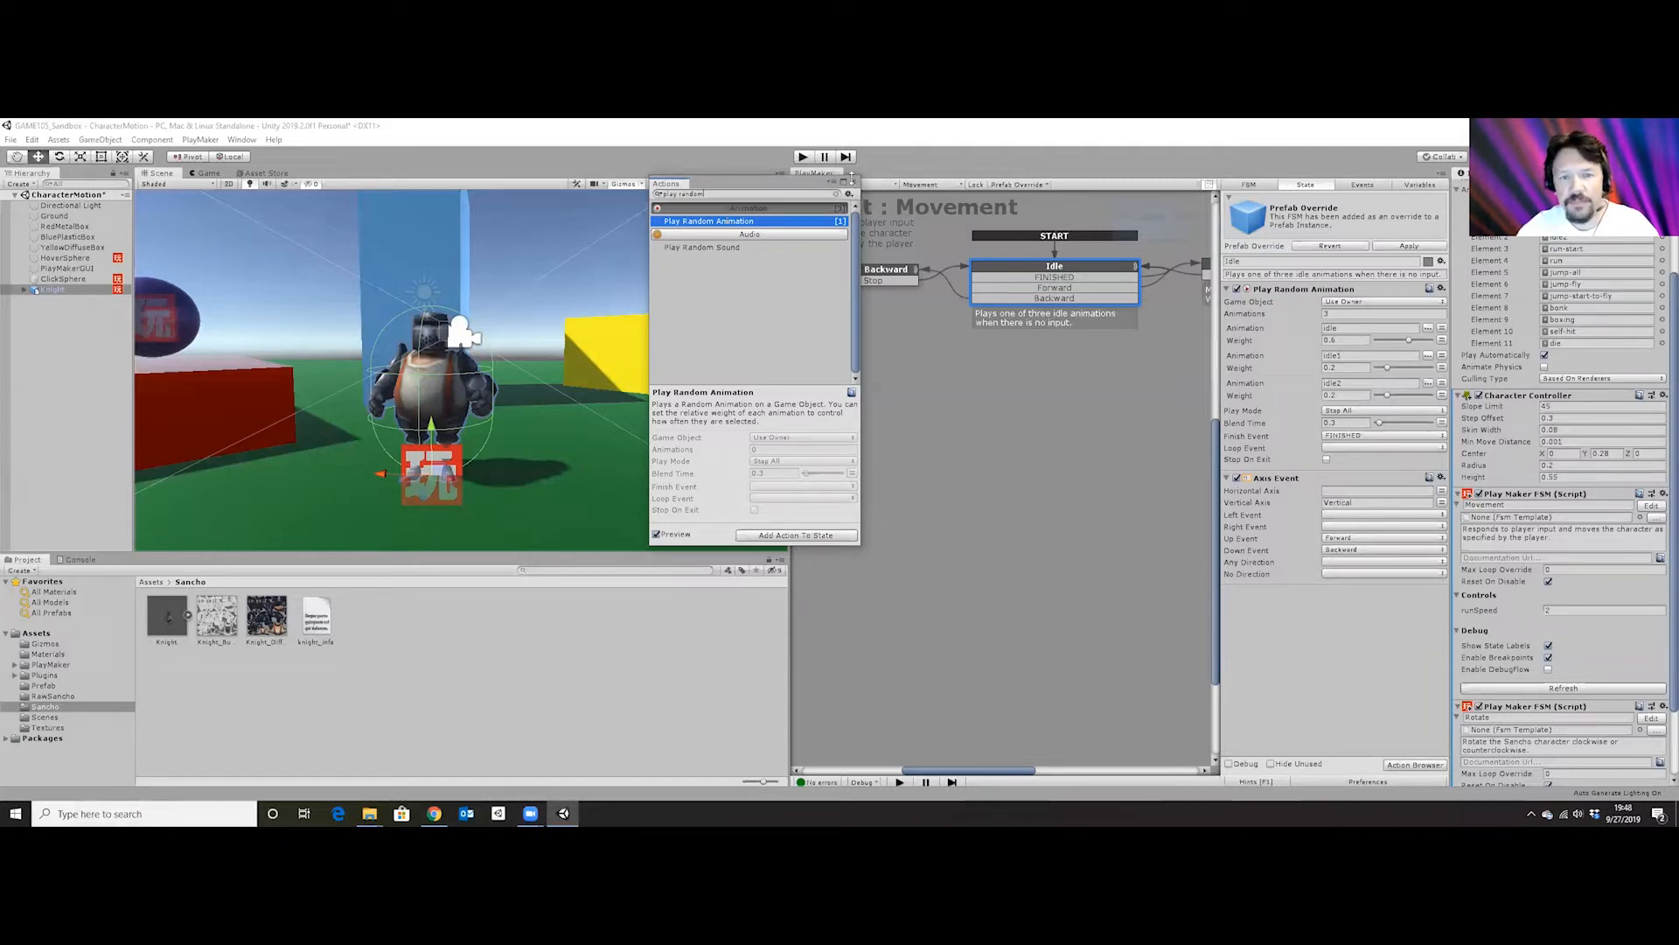
click(852, 181)
click(1289, 316)
click(1310, 289)
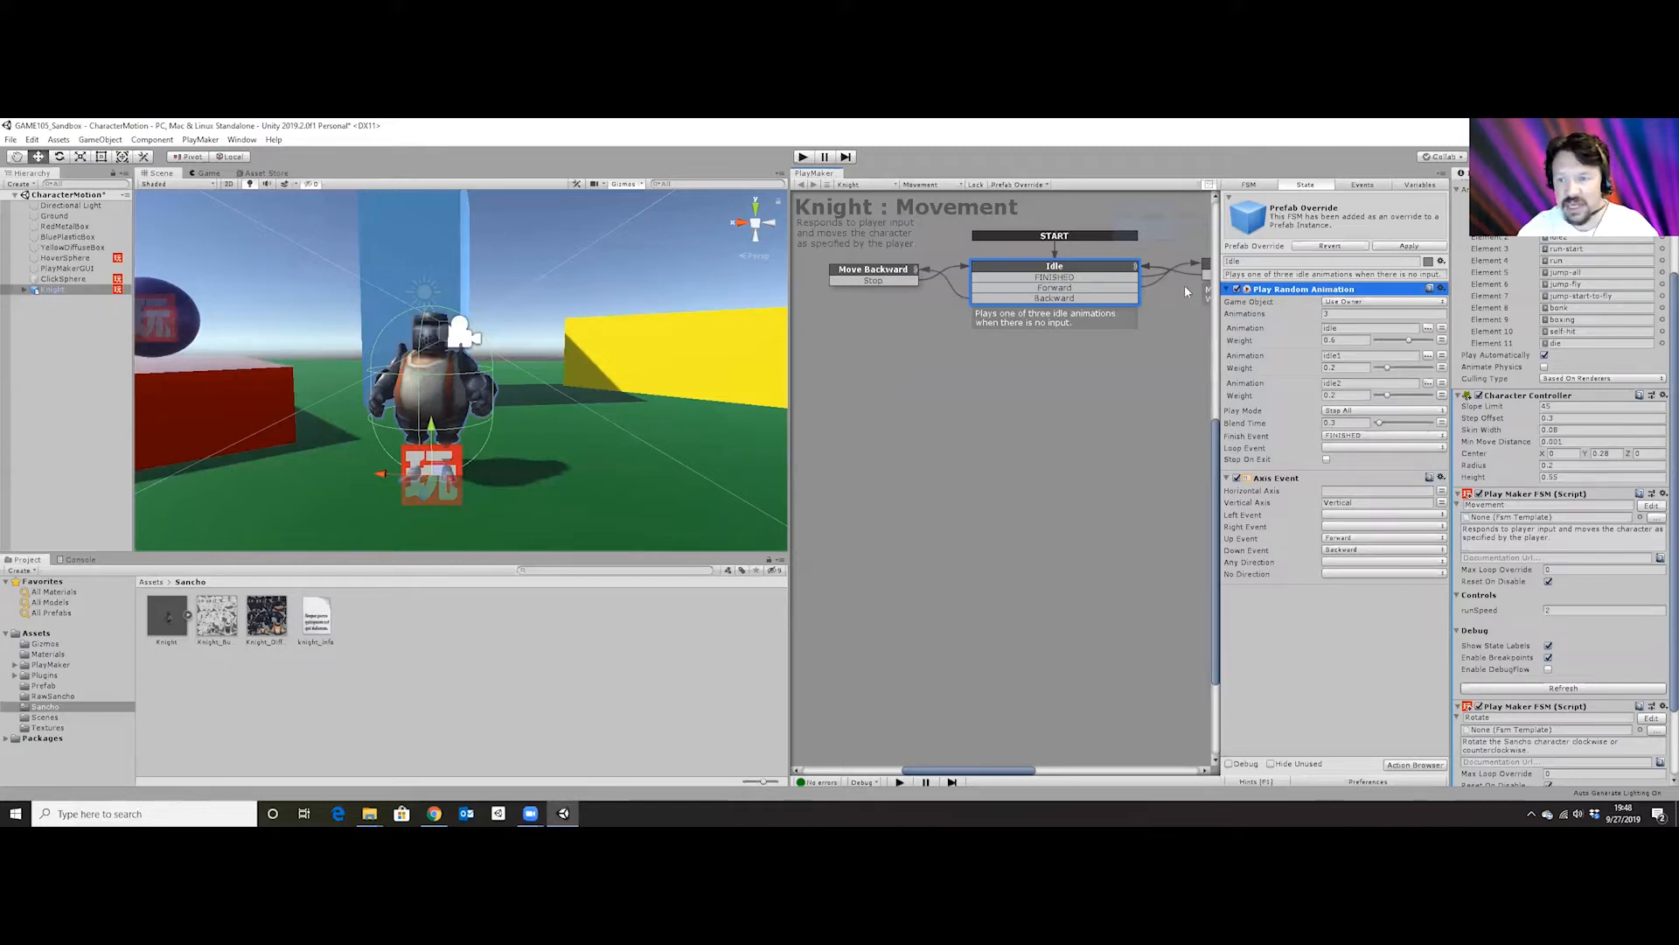
Review the animation count and the three animation names in Play Random Animation, and browse the Knight's available animations.
click(1351, 313)
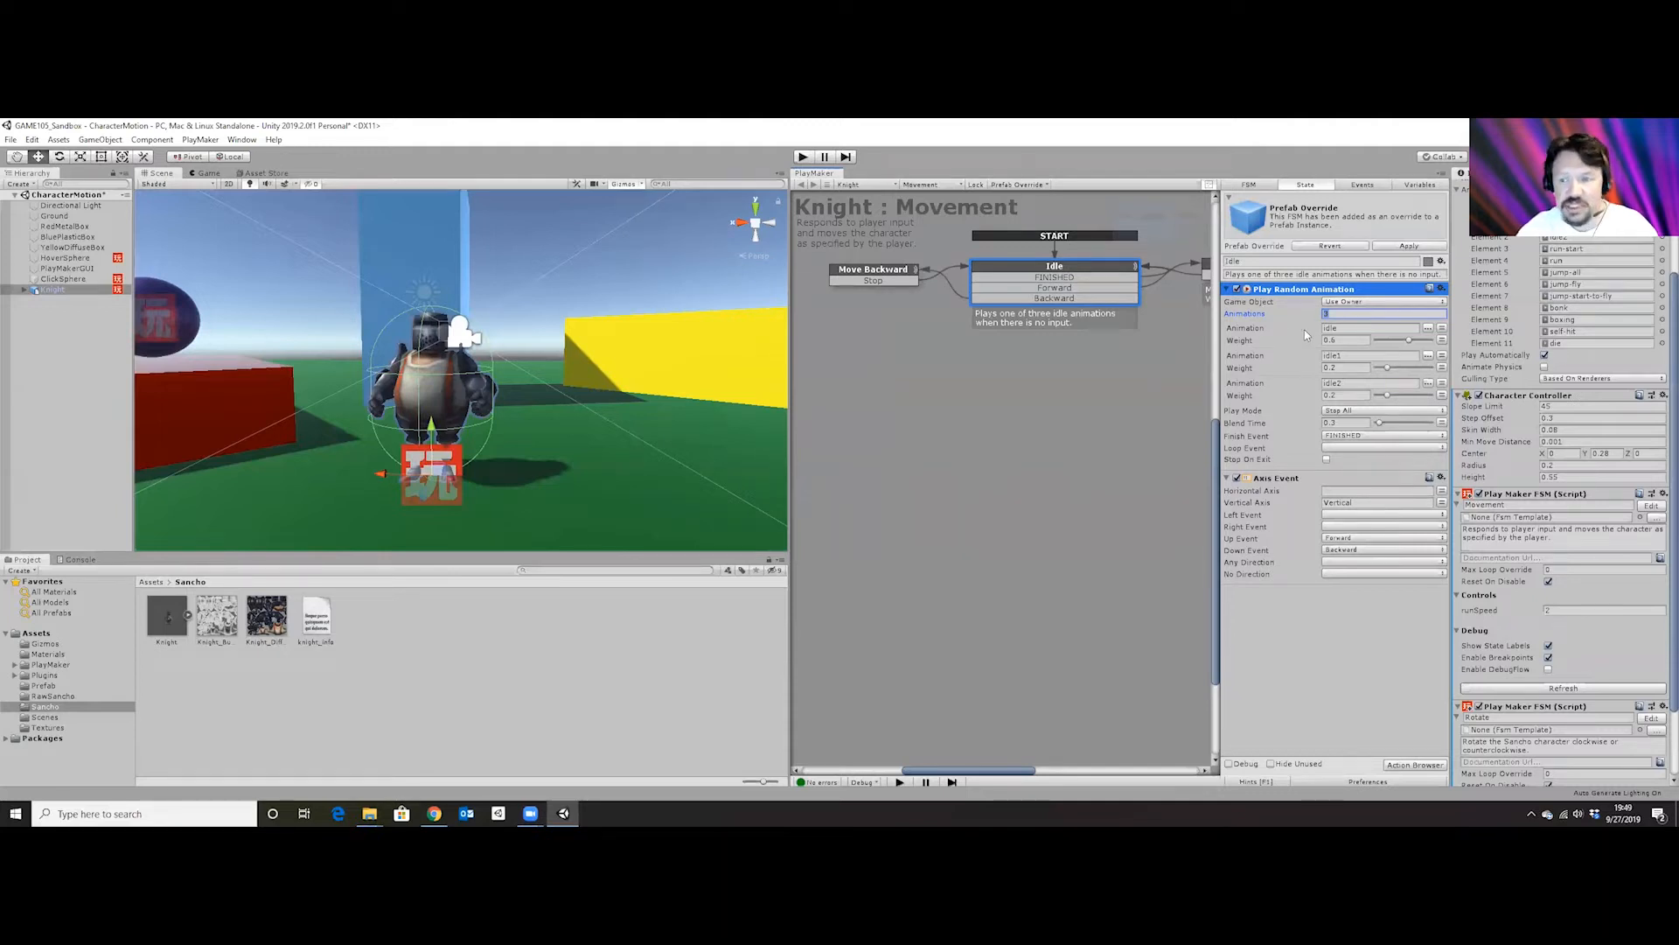
key(Tab)
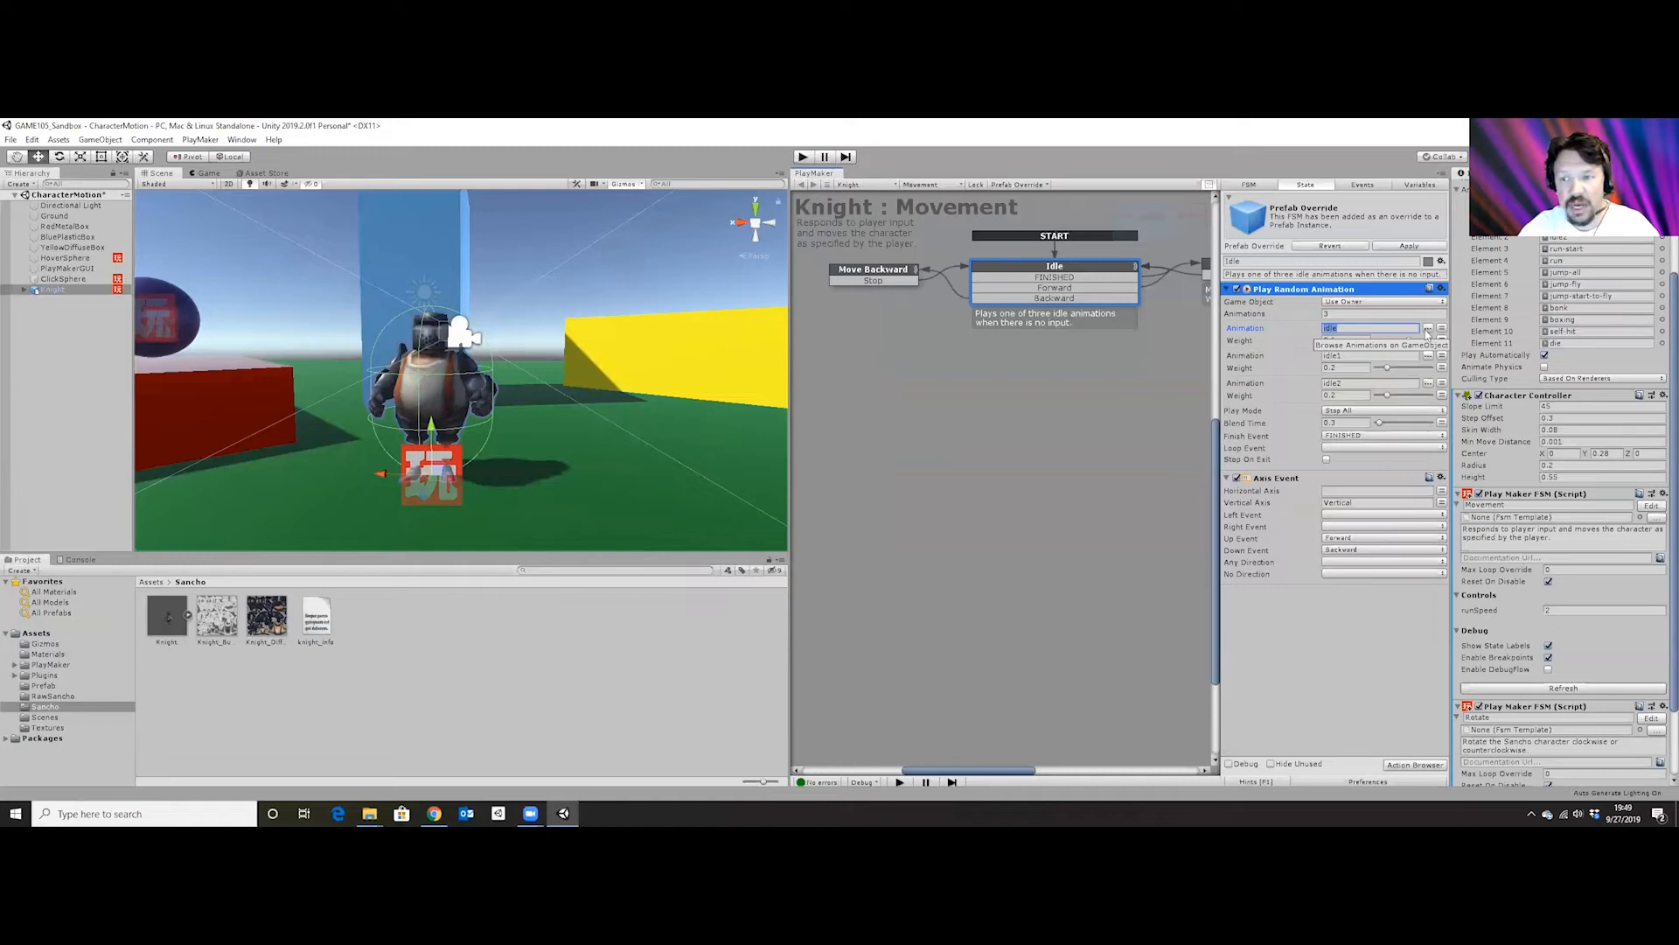
click(1428, 329)
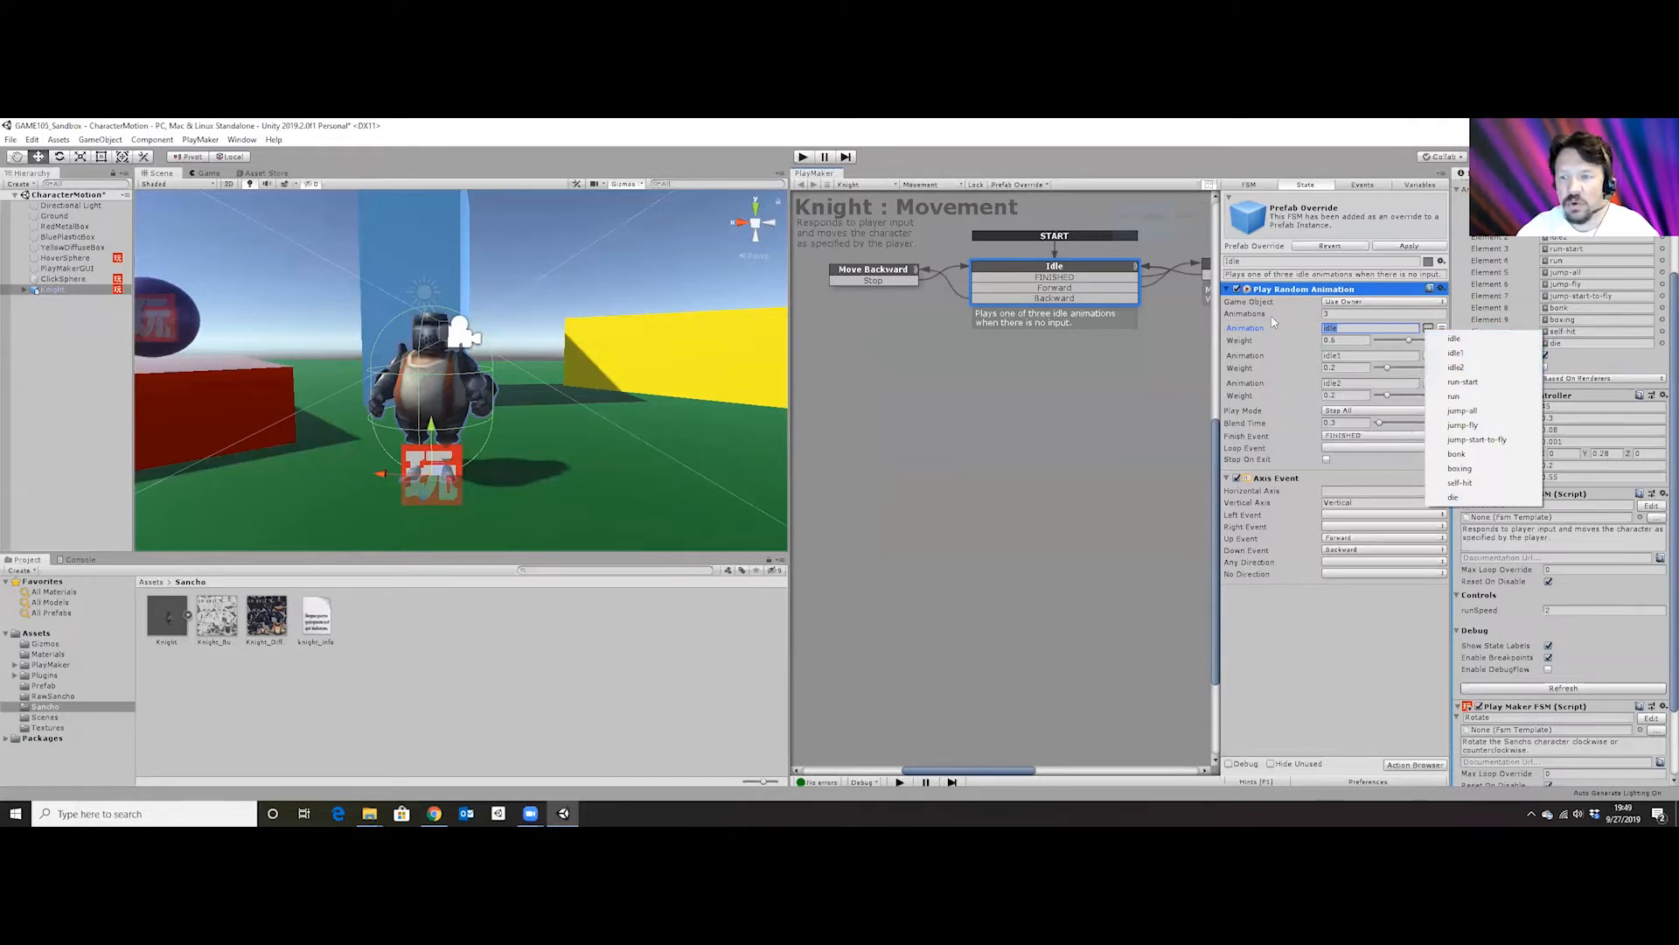
click(1273, 327)
click(1345, 356)
click(1357, 383)
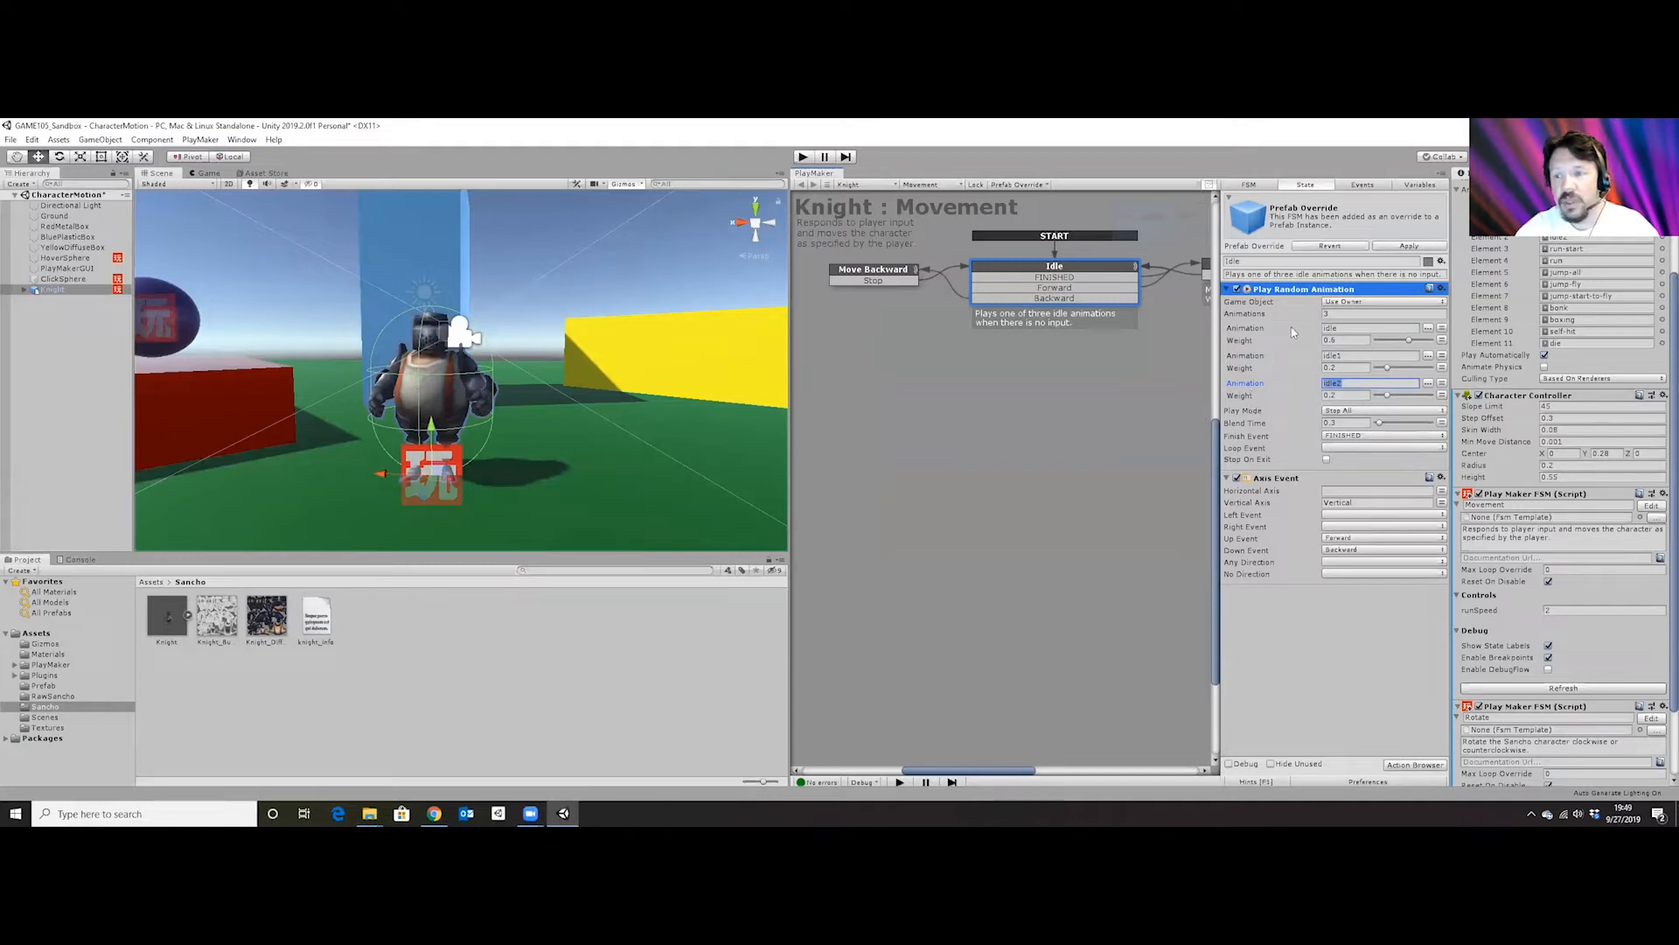
click(1292, 333)
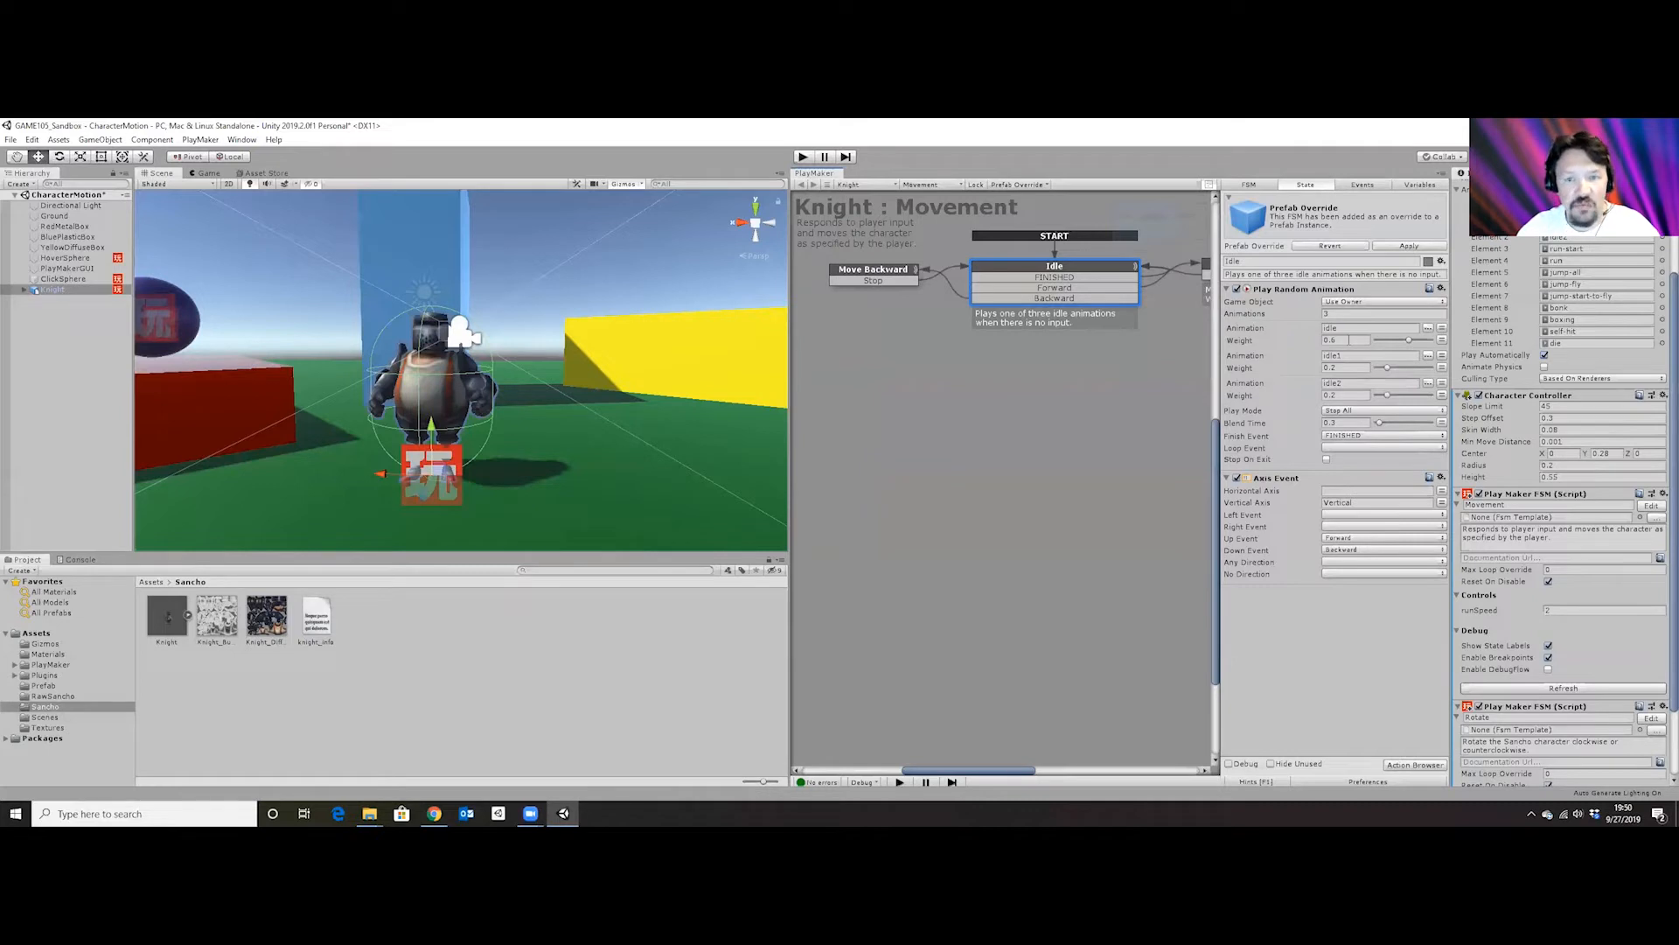
Examine the weights of the three idle animations and the events available as Play Random Animation's finish event.
click(1345, 367)
click(1344, 339)
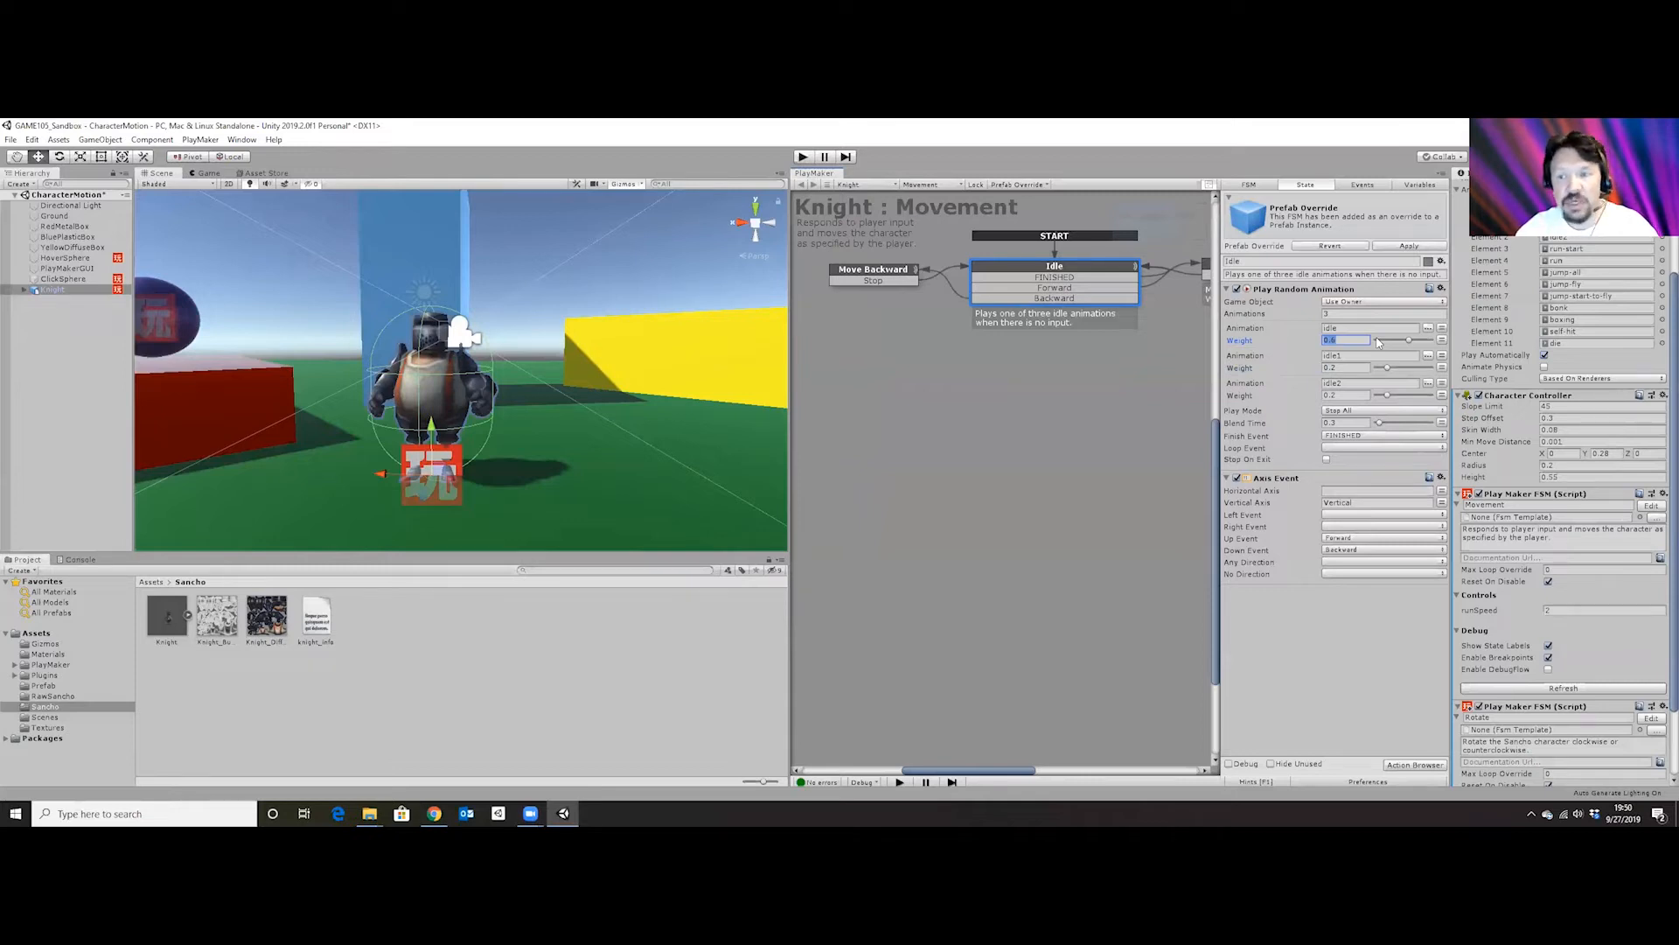
click(1353, 368)
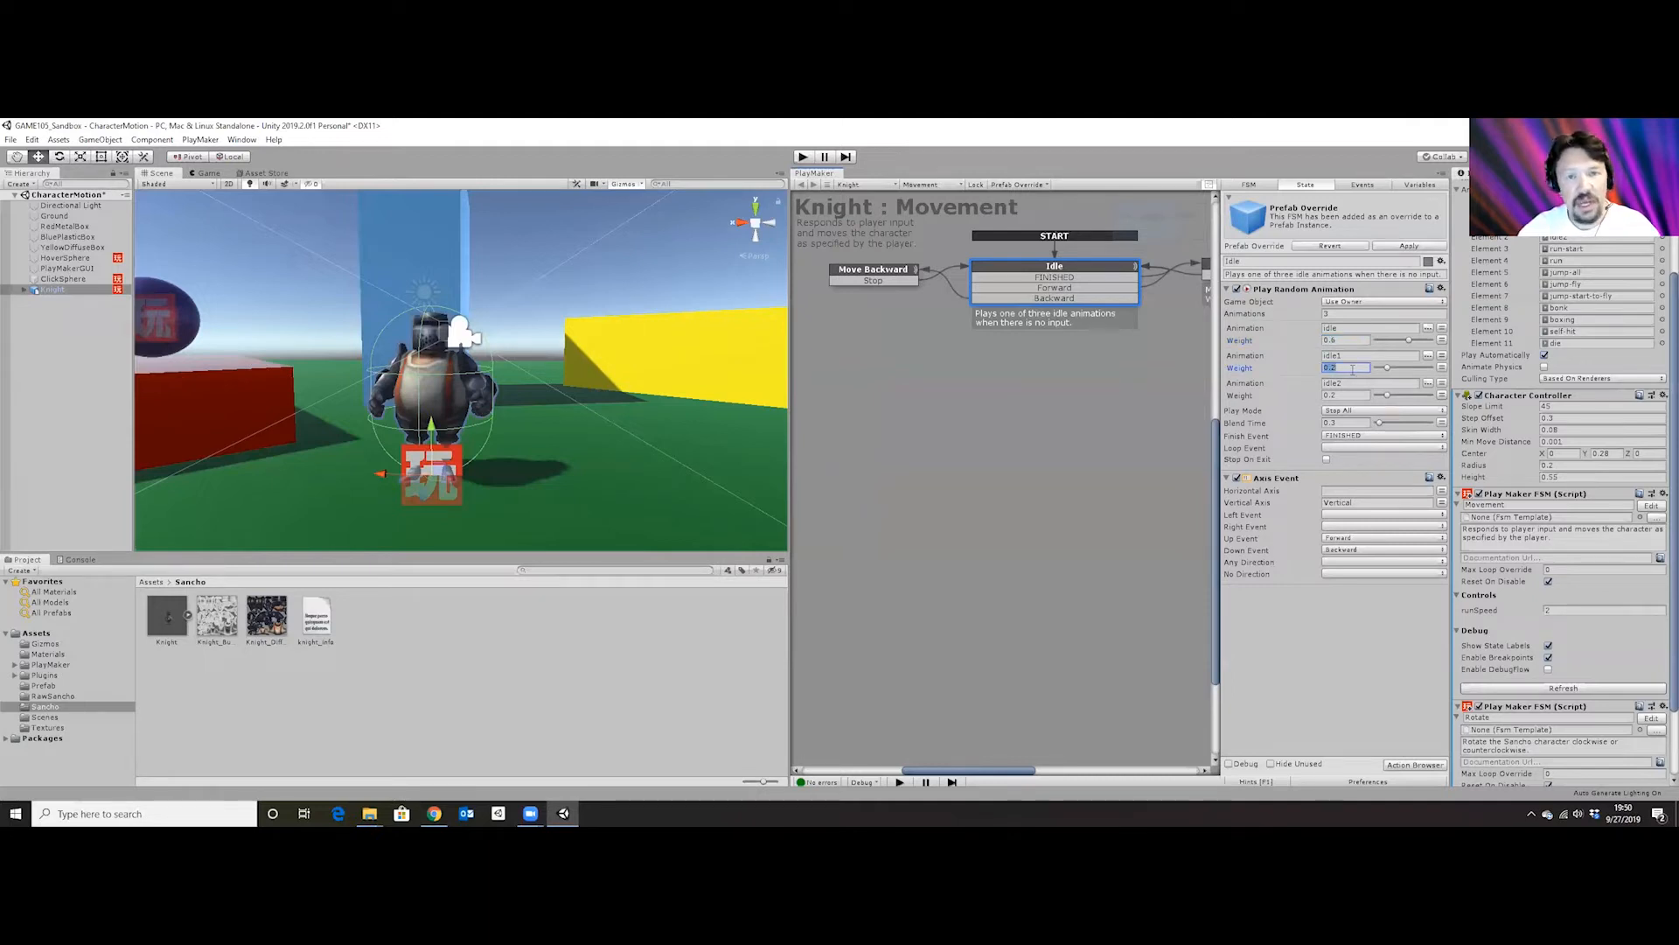
click(1344, 395)
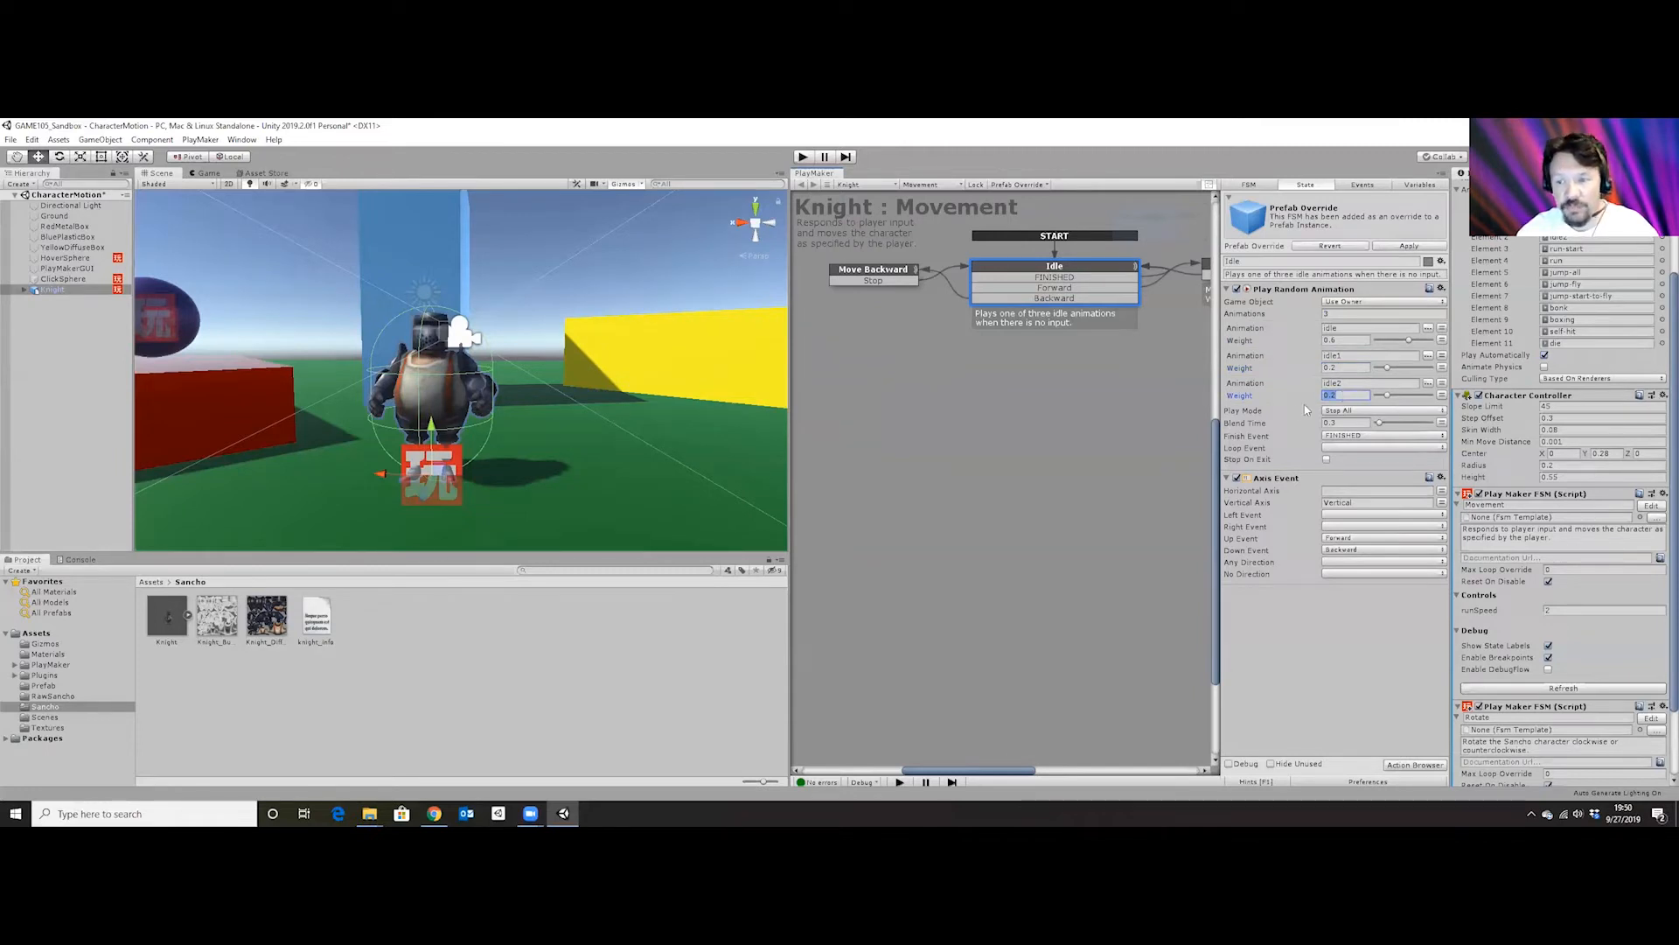
click(1352, 436)
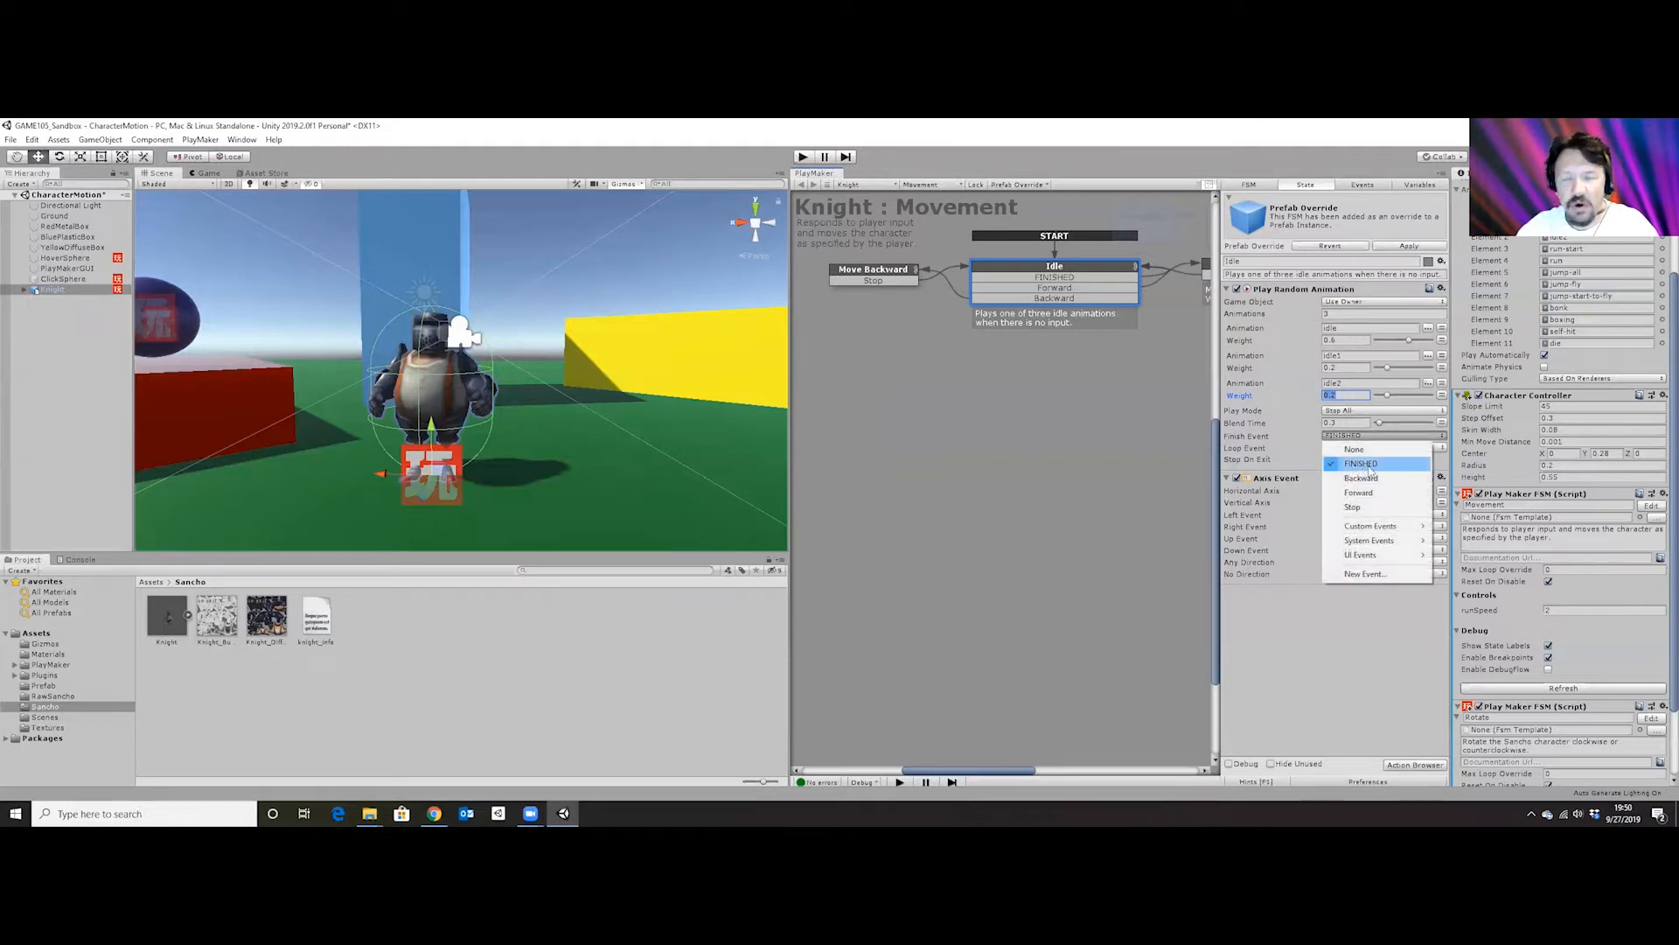
click(1279, 436)
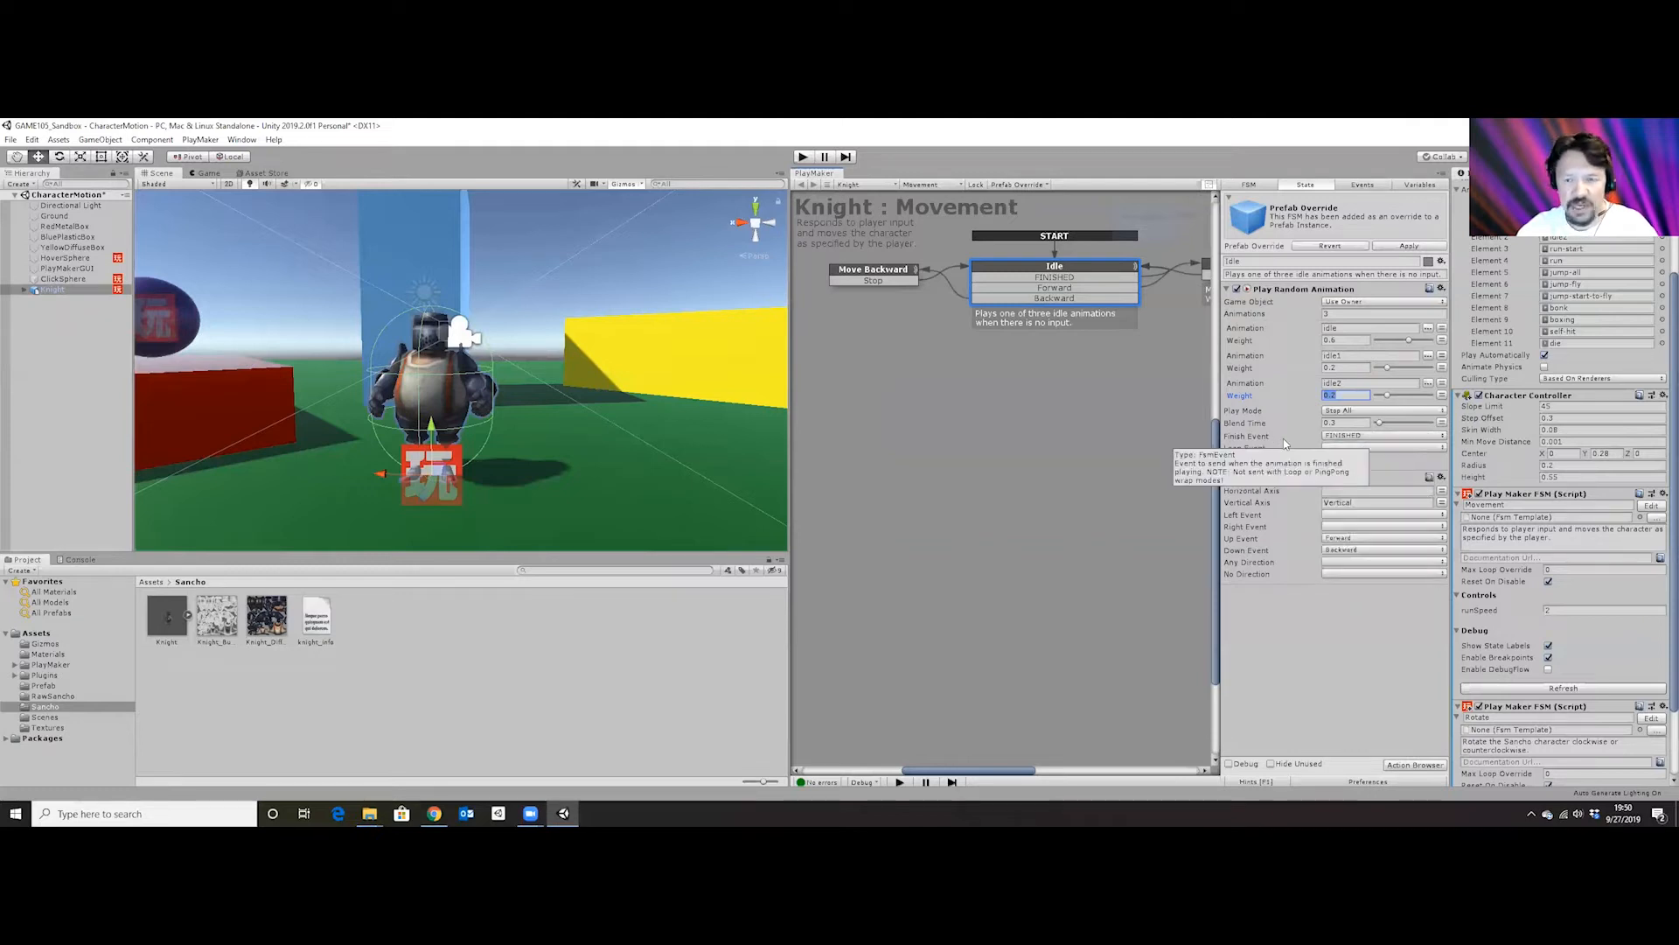
Show the events available as transitions for the Idle state and examine its FINISHED transition.
right_click(1083, 271)
mouse_move(1144, 277)
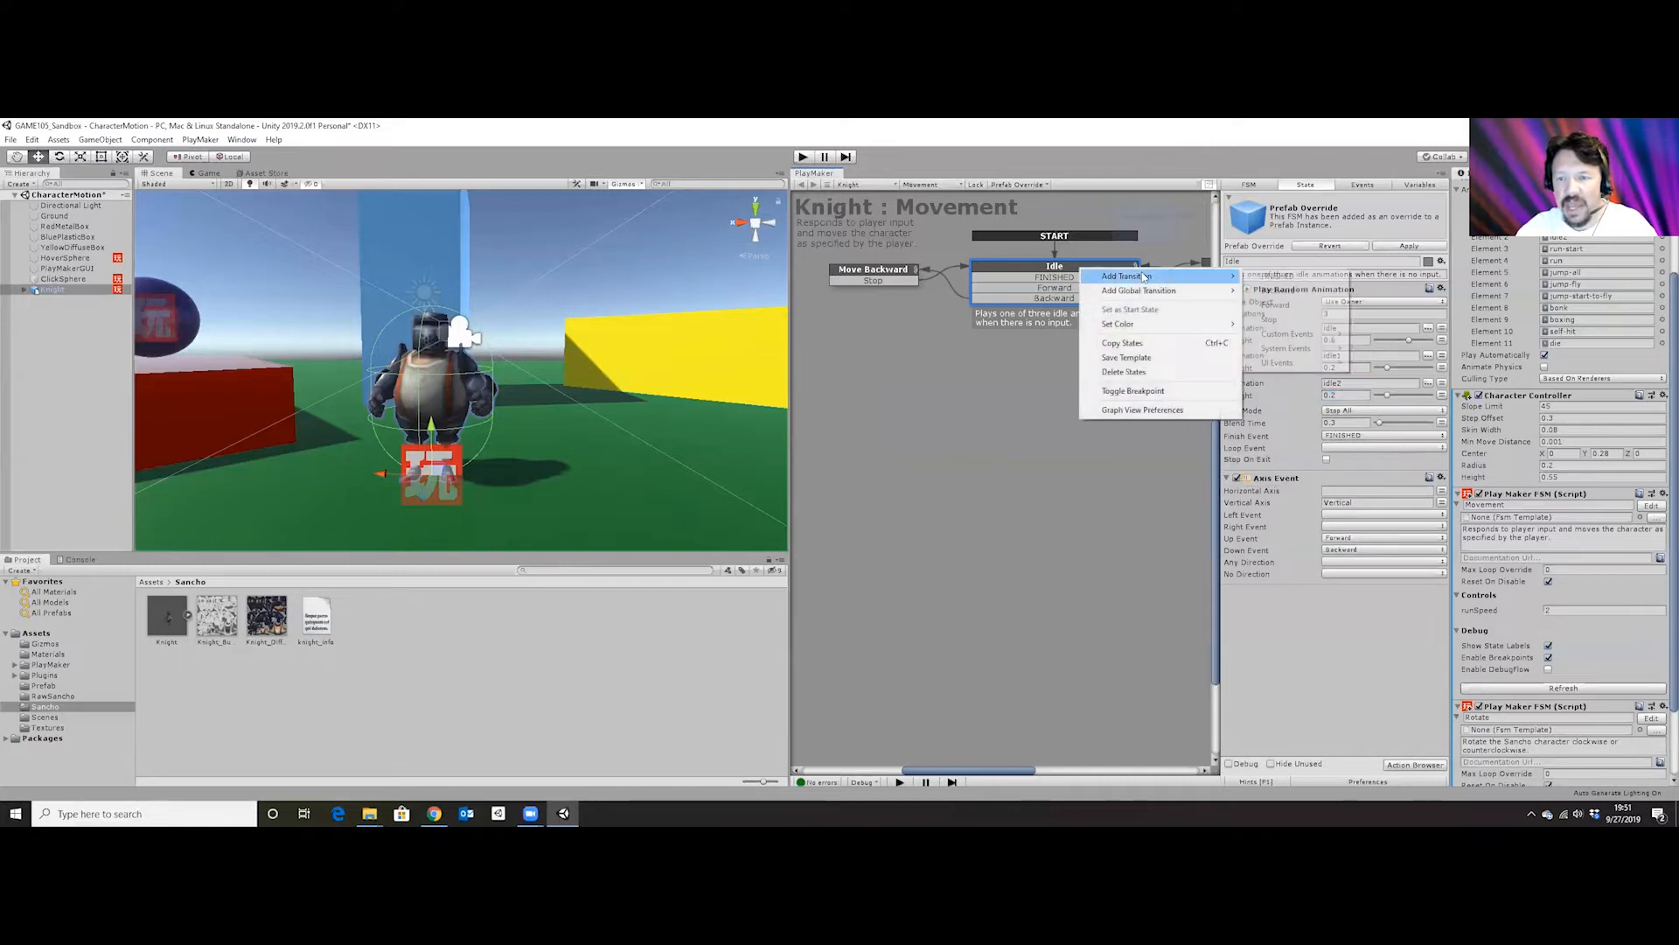
click(1293, 276)
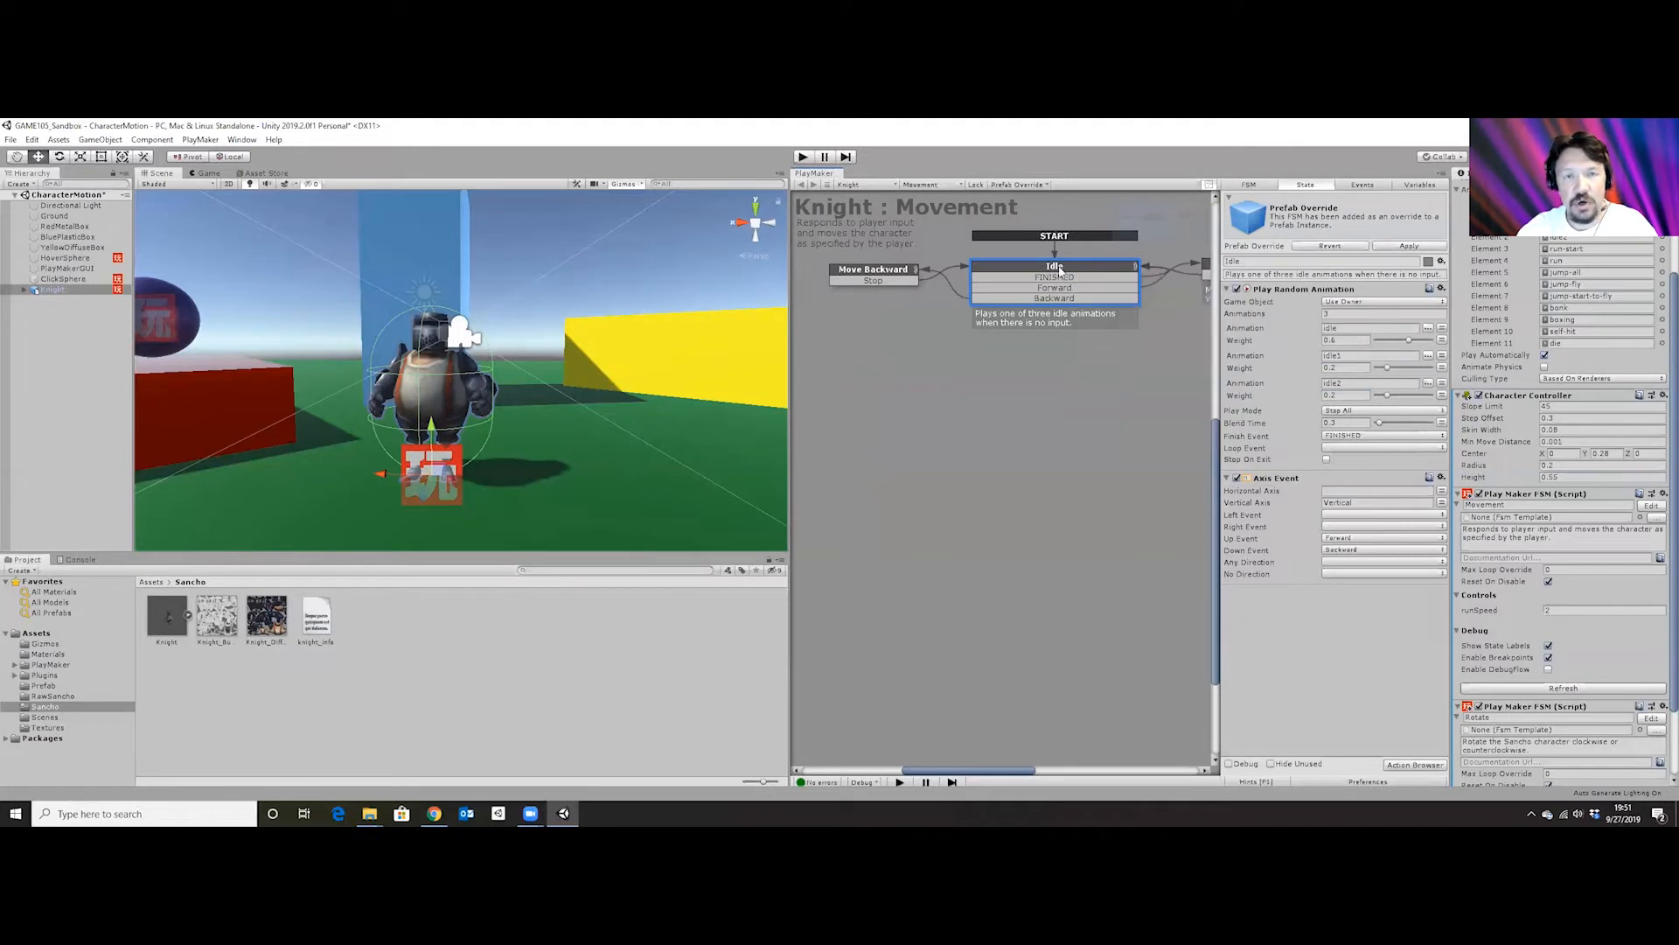
mouse_move(1136, 277)
mouse_down()
mouse_move(1178, 271)
mouse_move(1126, 265)
mouse_up()
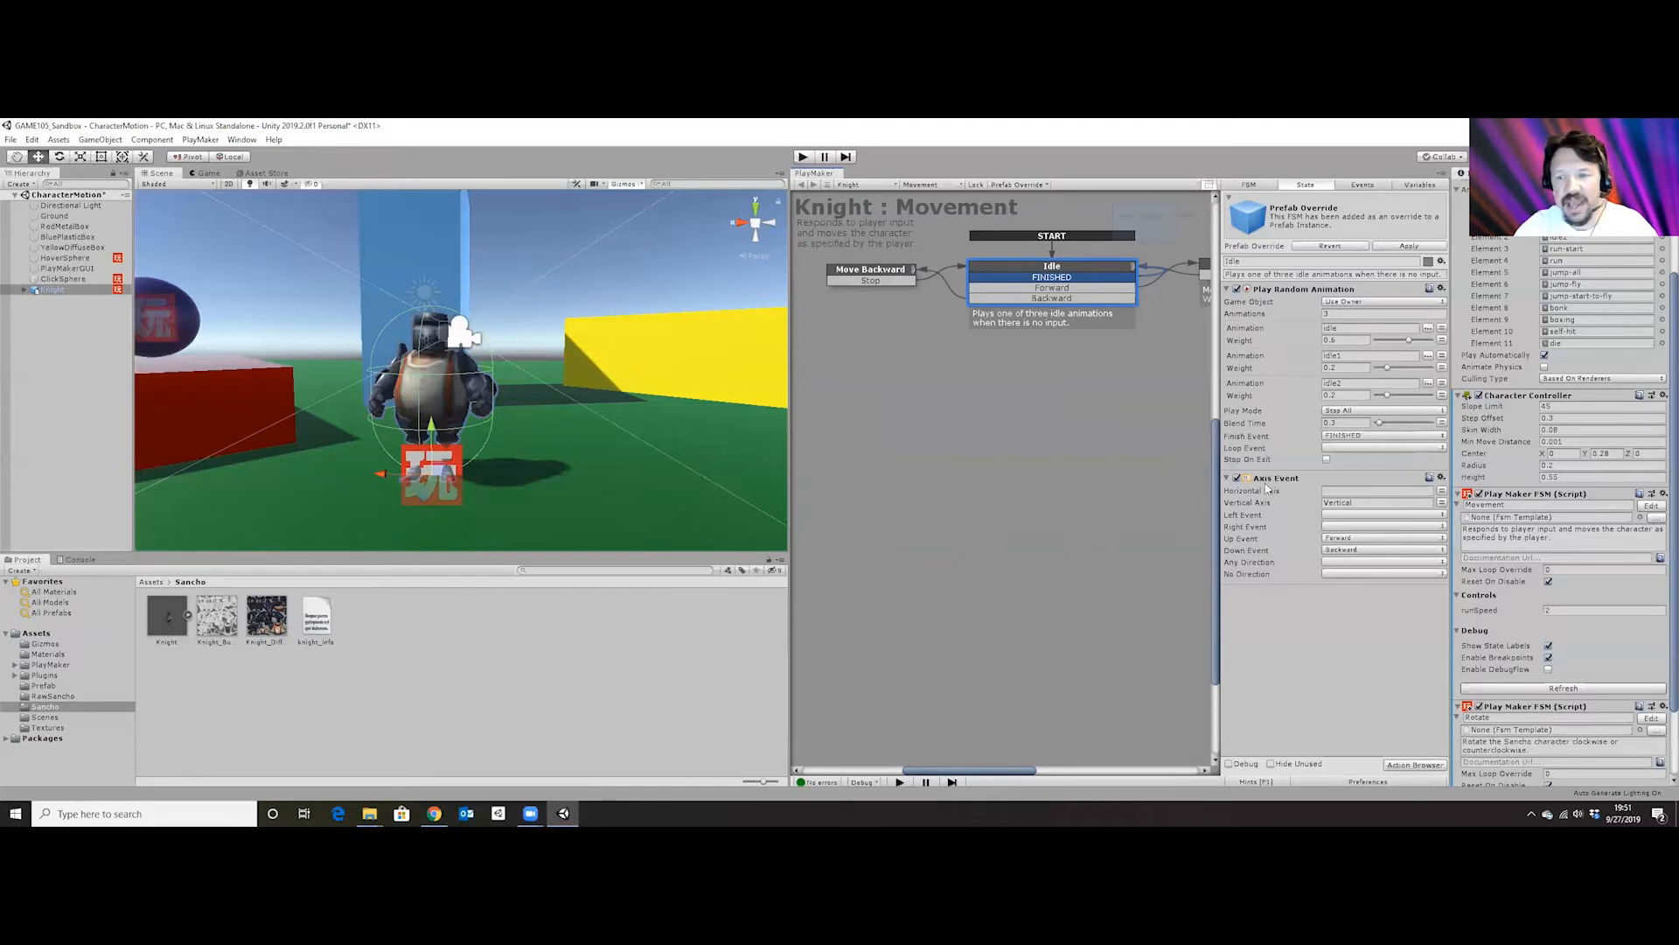
Search the available PlayMaker actions for "axis", preview Axis Event, and inspect the horizontal axis setting in the Idle state's Axis Event.
click(1413, 766)
text(axis)
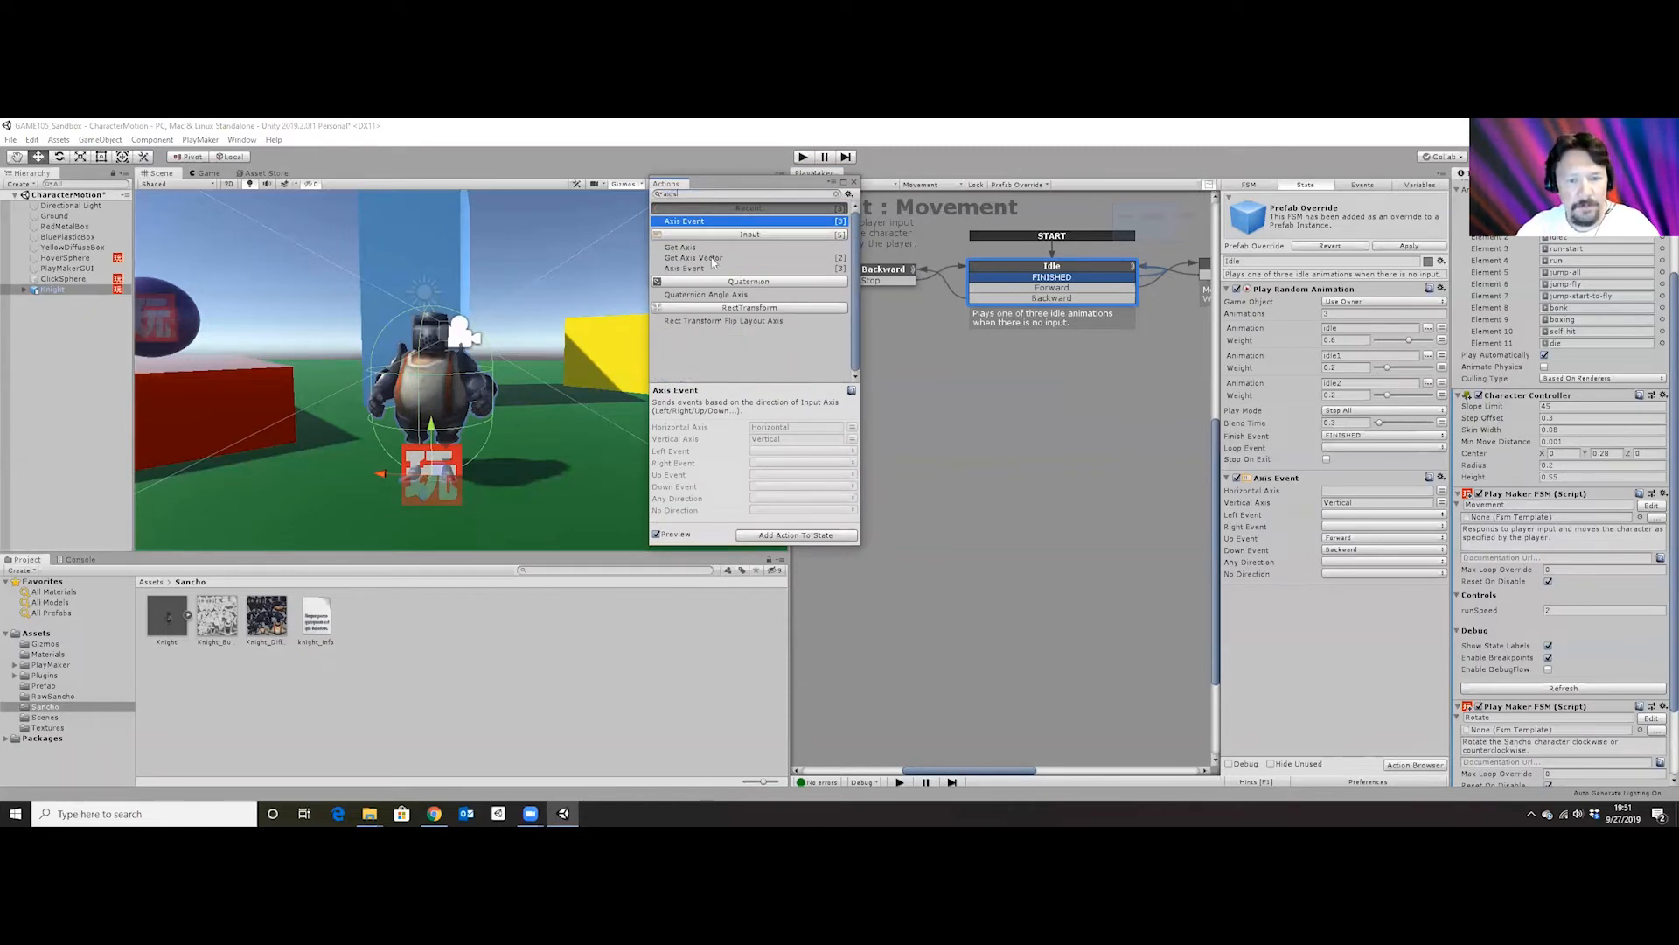
click(687, 270)
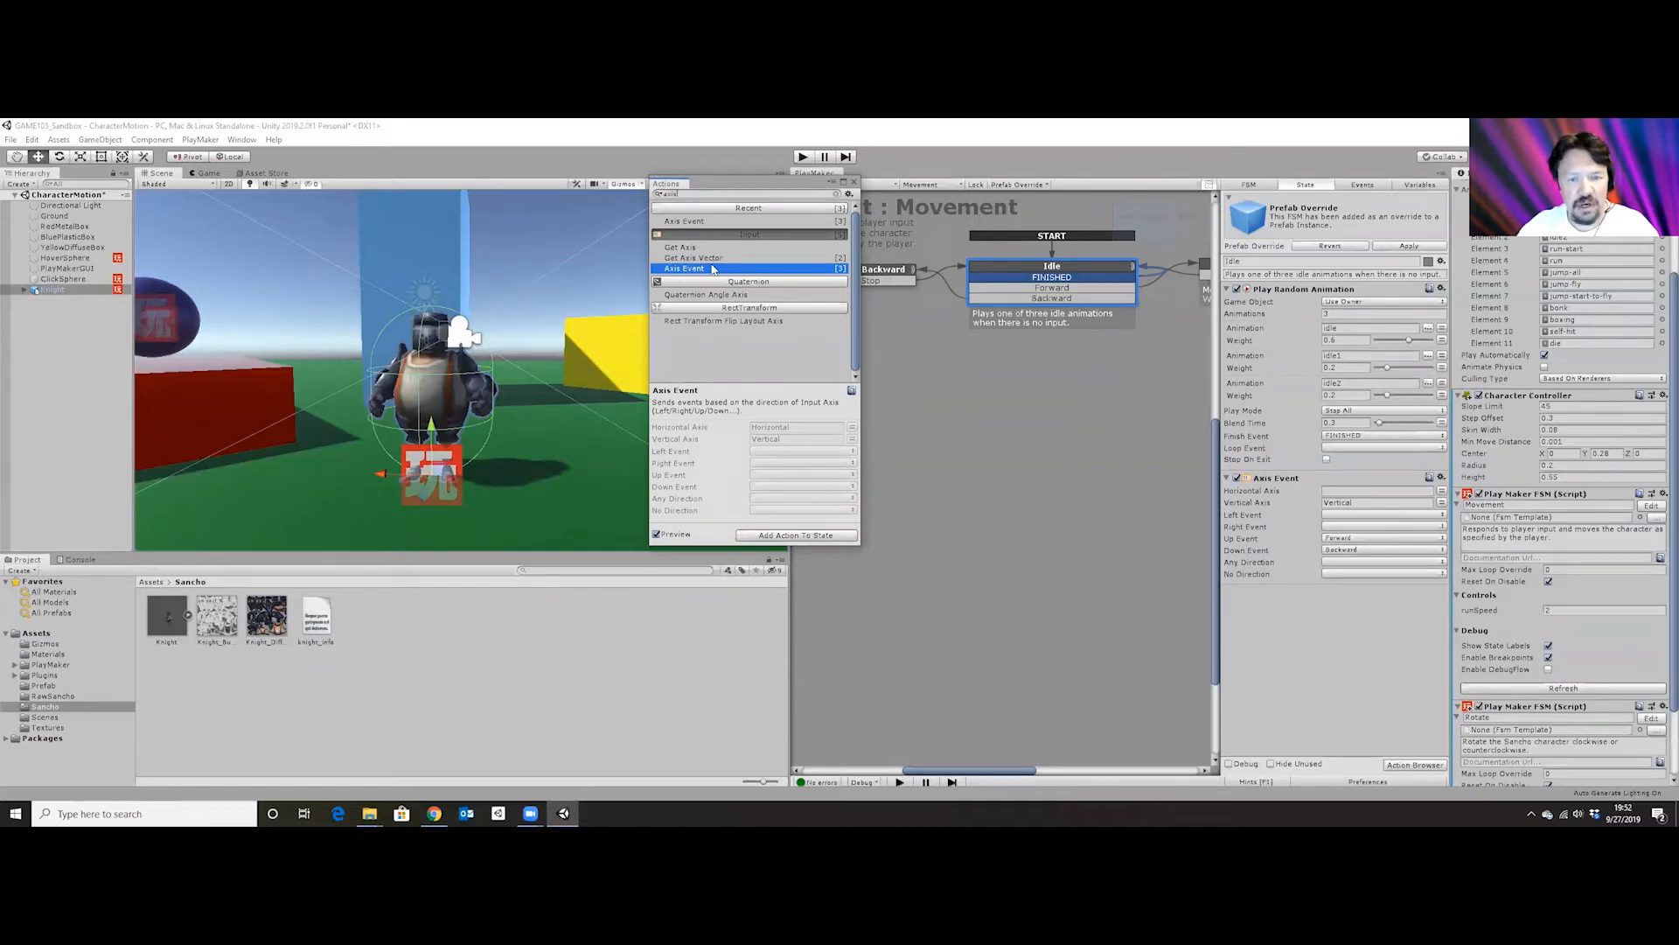
click(854, 183)
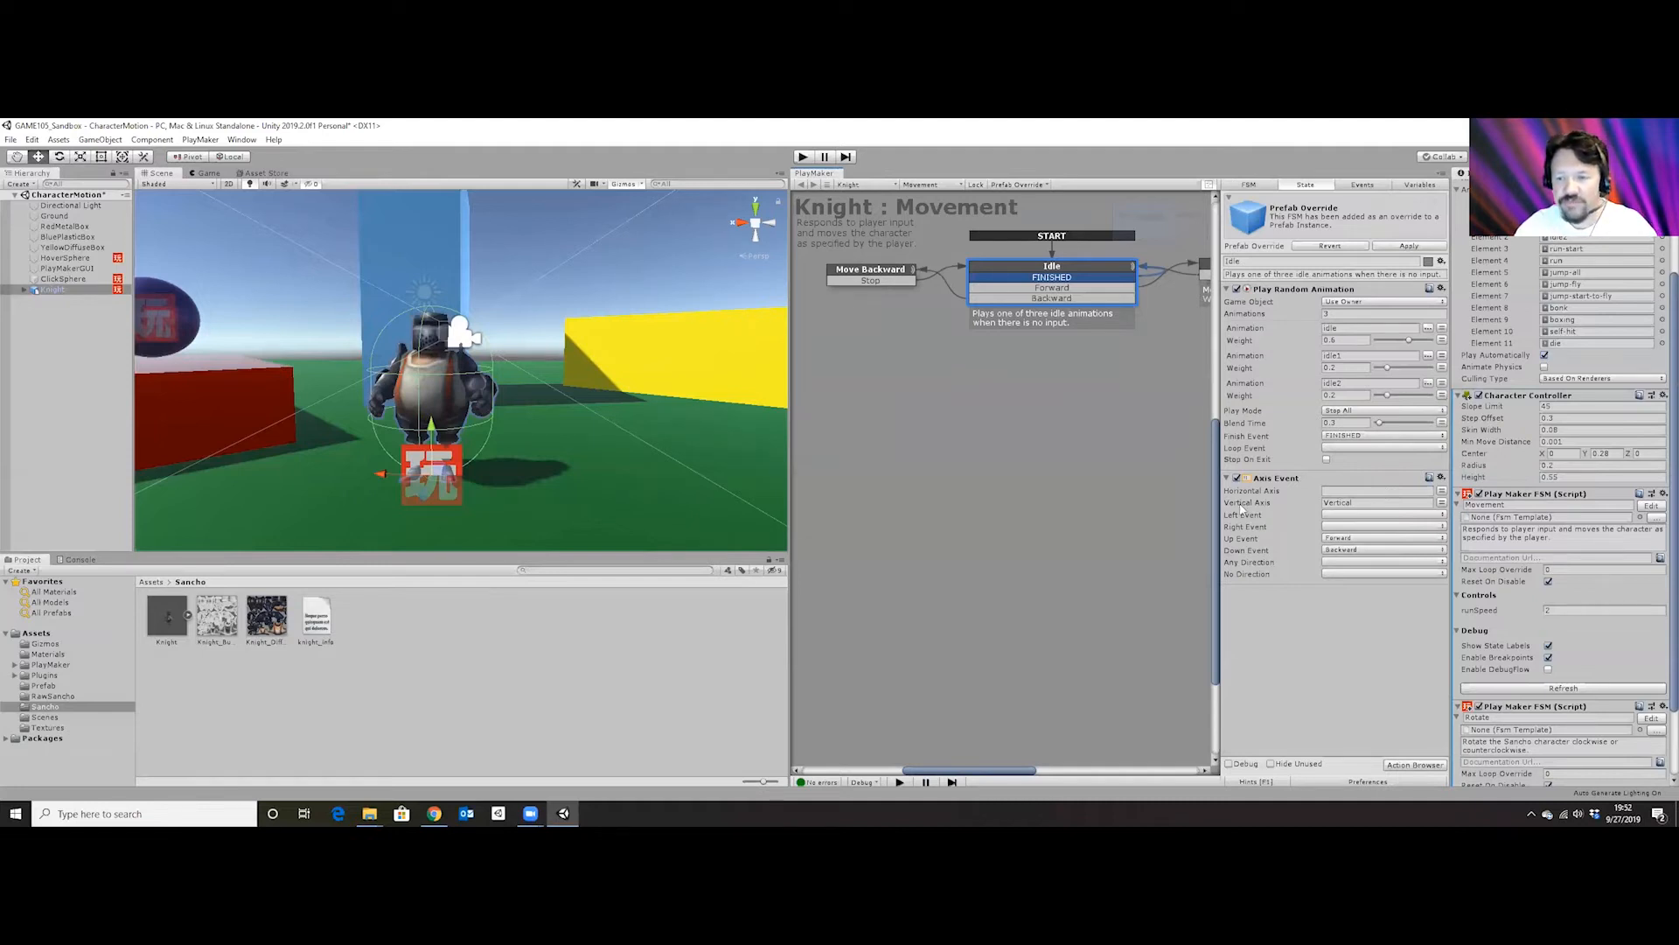
click(1442, 492)
click(1442, 492)
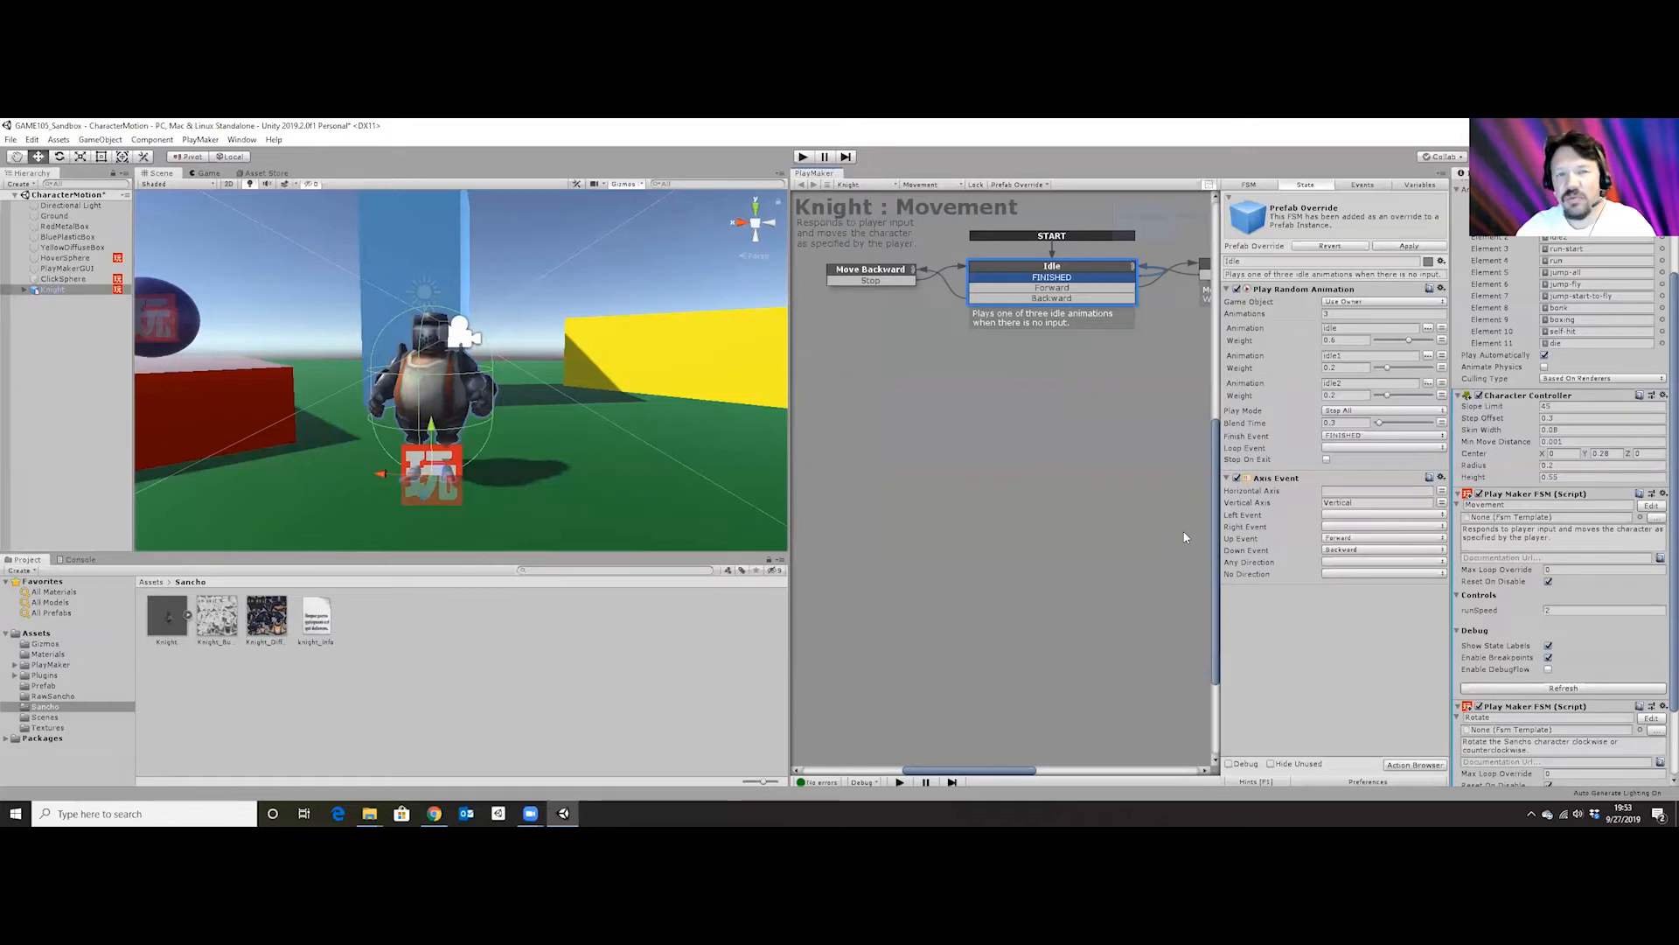
Show the Movement FSM's events, try the name Forward for a new event, and clear the entry.
click(1366, 185)
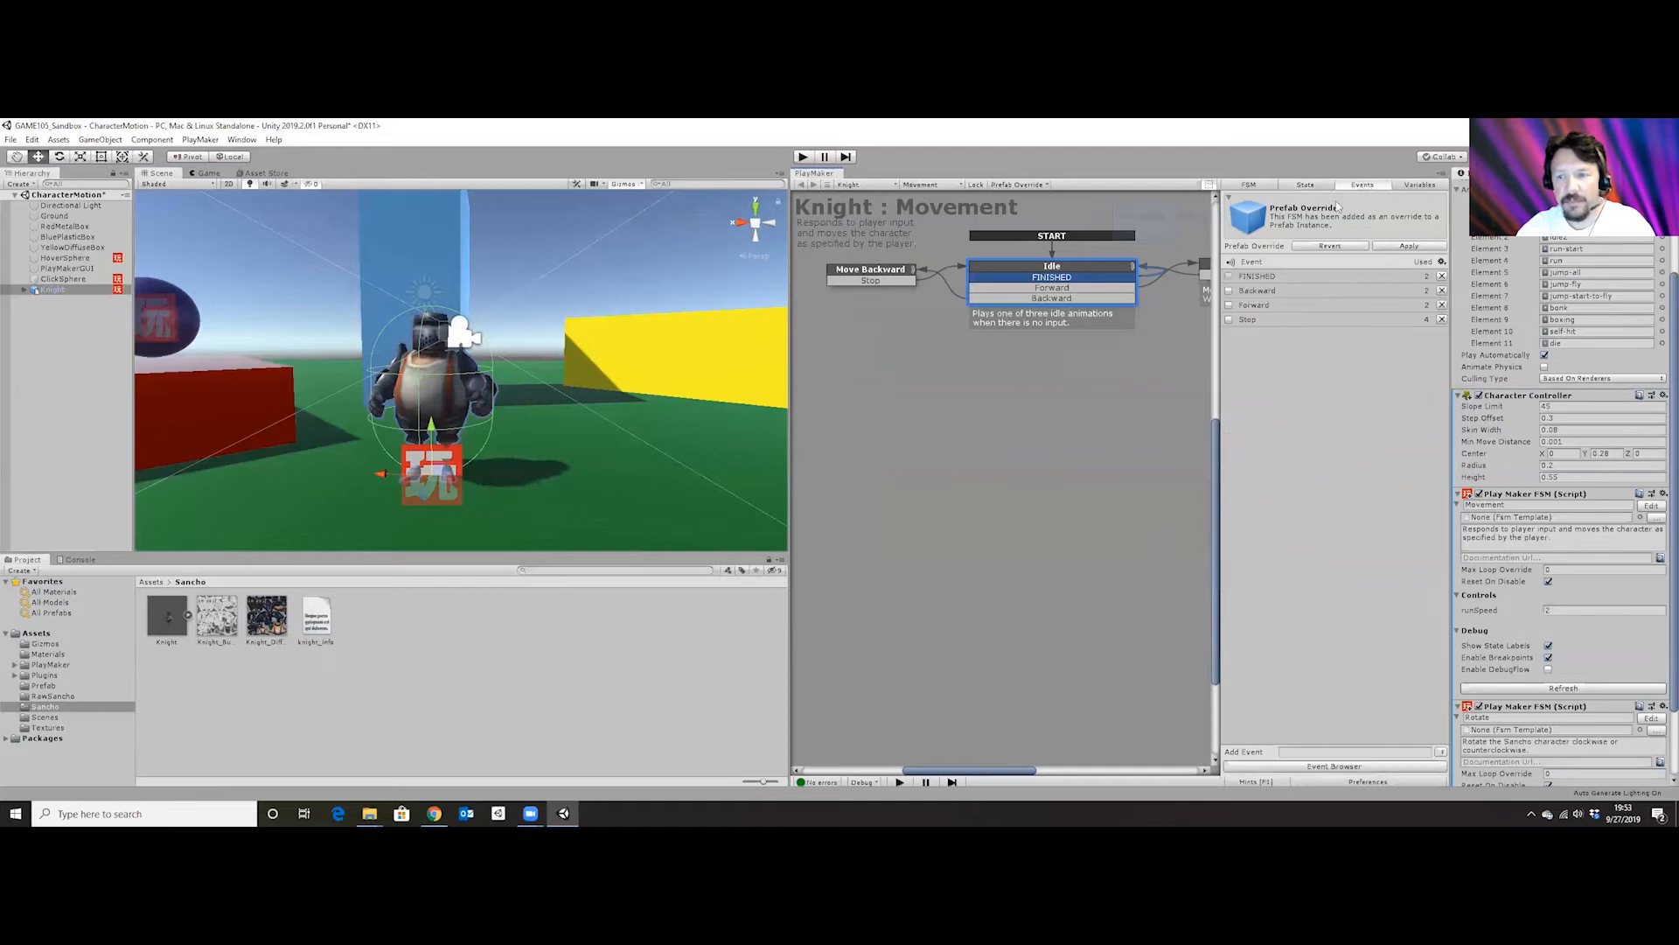
click(1300, 752)
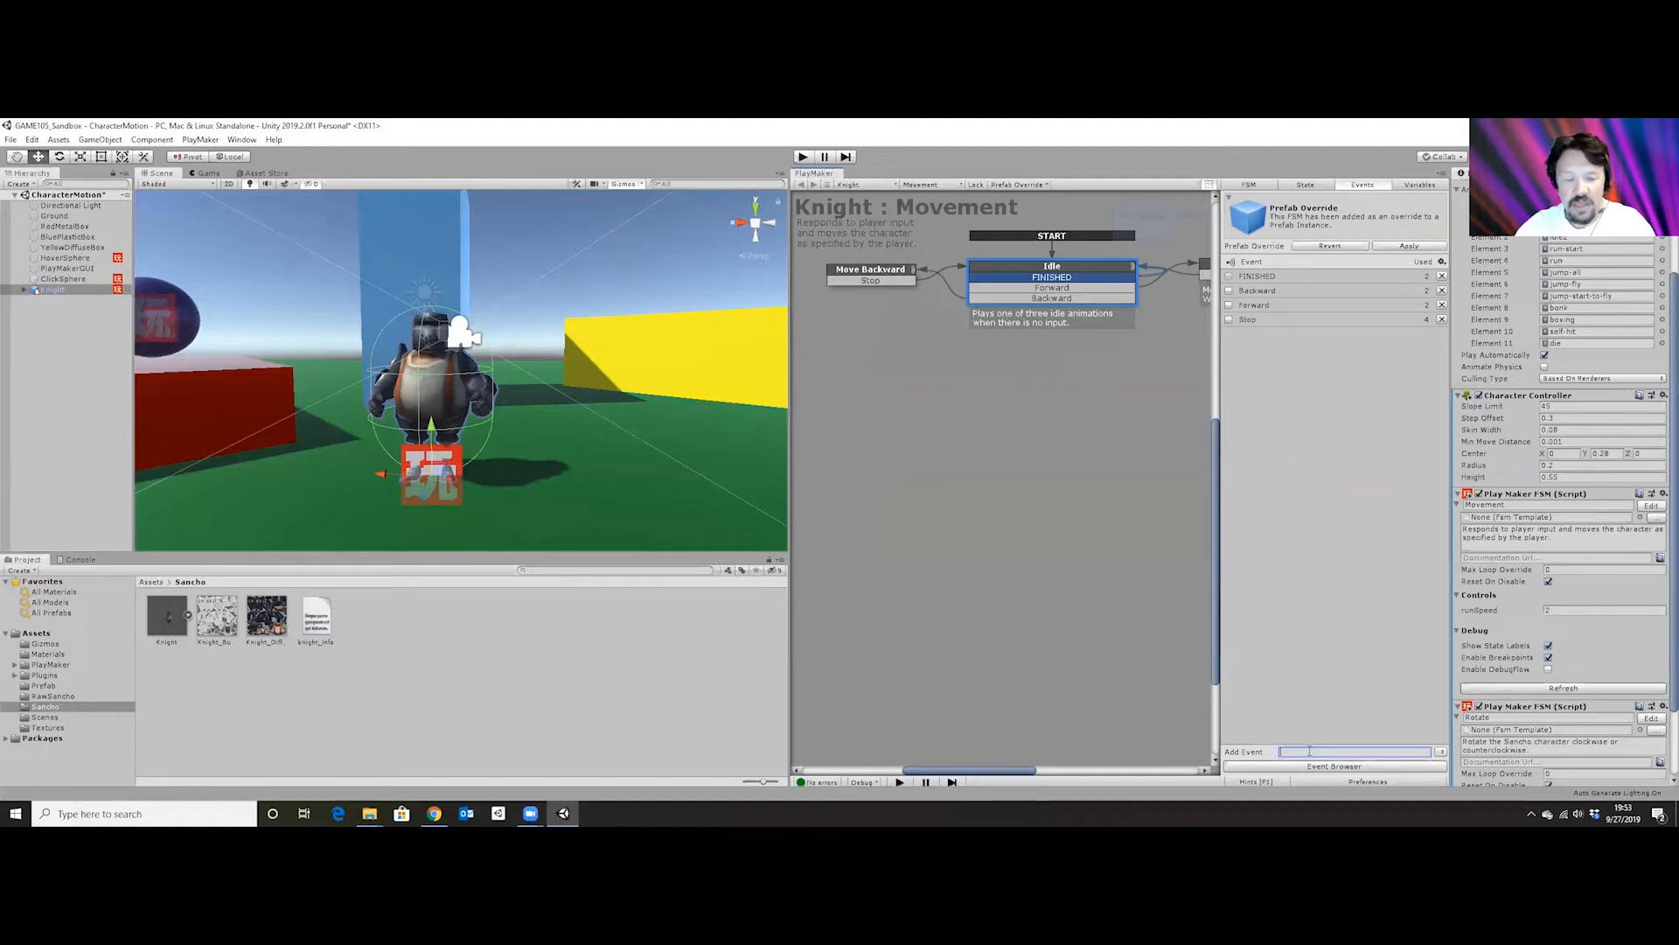
text(Forward)
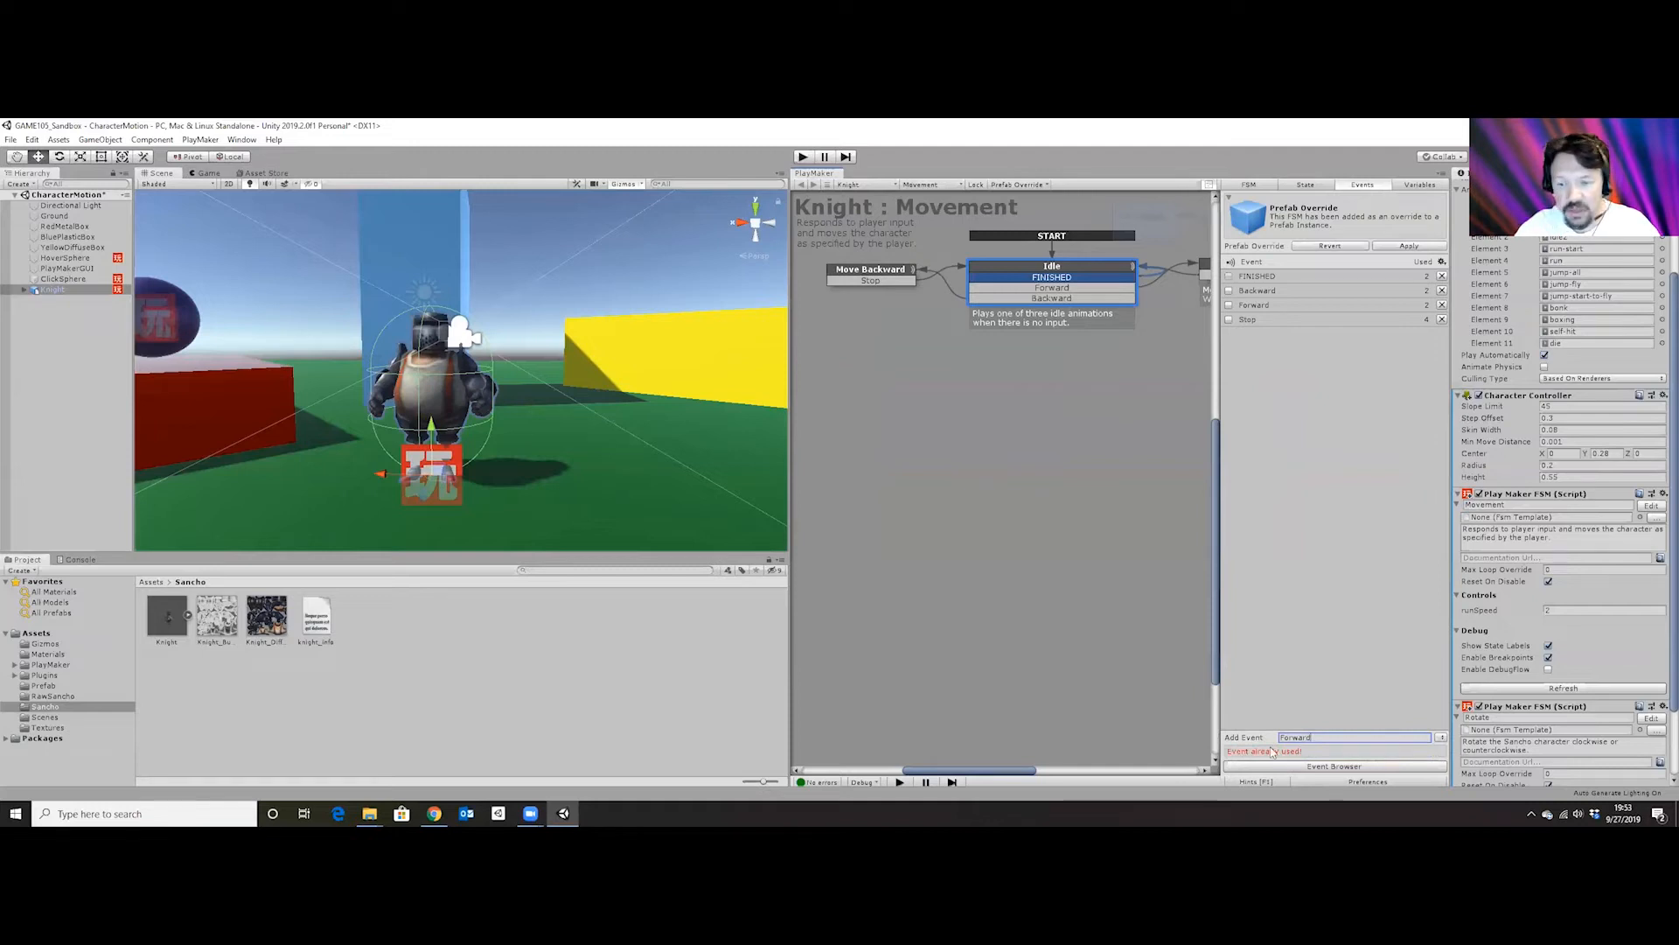
key(BackSpace)
key(BackSpace)
key(BackSpace)
key(BackSpace)
key(BackSpace)
key(BackSpace)
key(BackSpace)
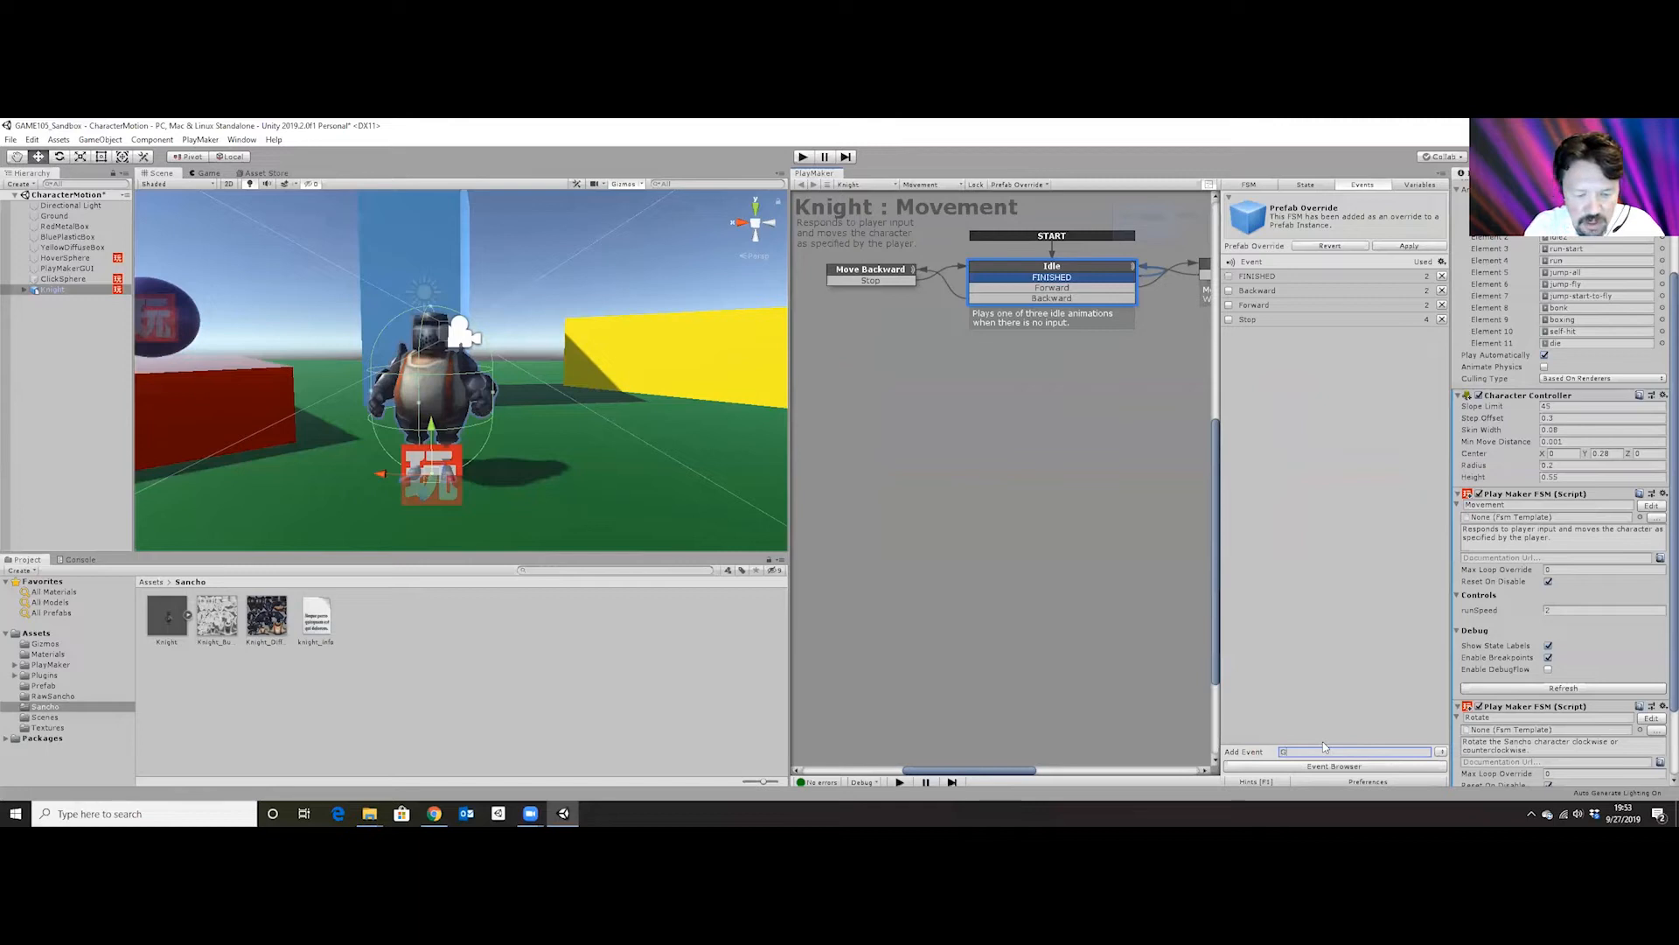
Try the name GoForward for a new event in the Movement FSM and discard it.
text(GoForward)
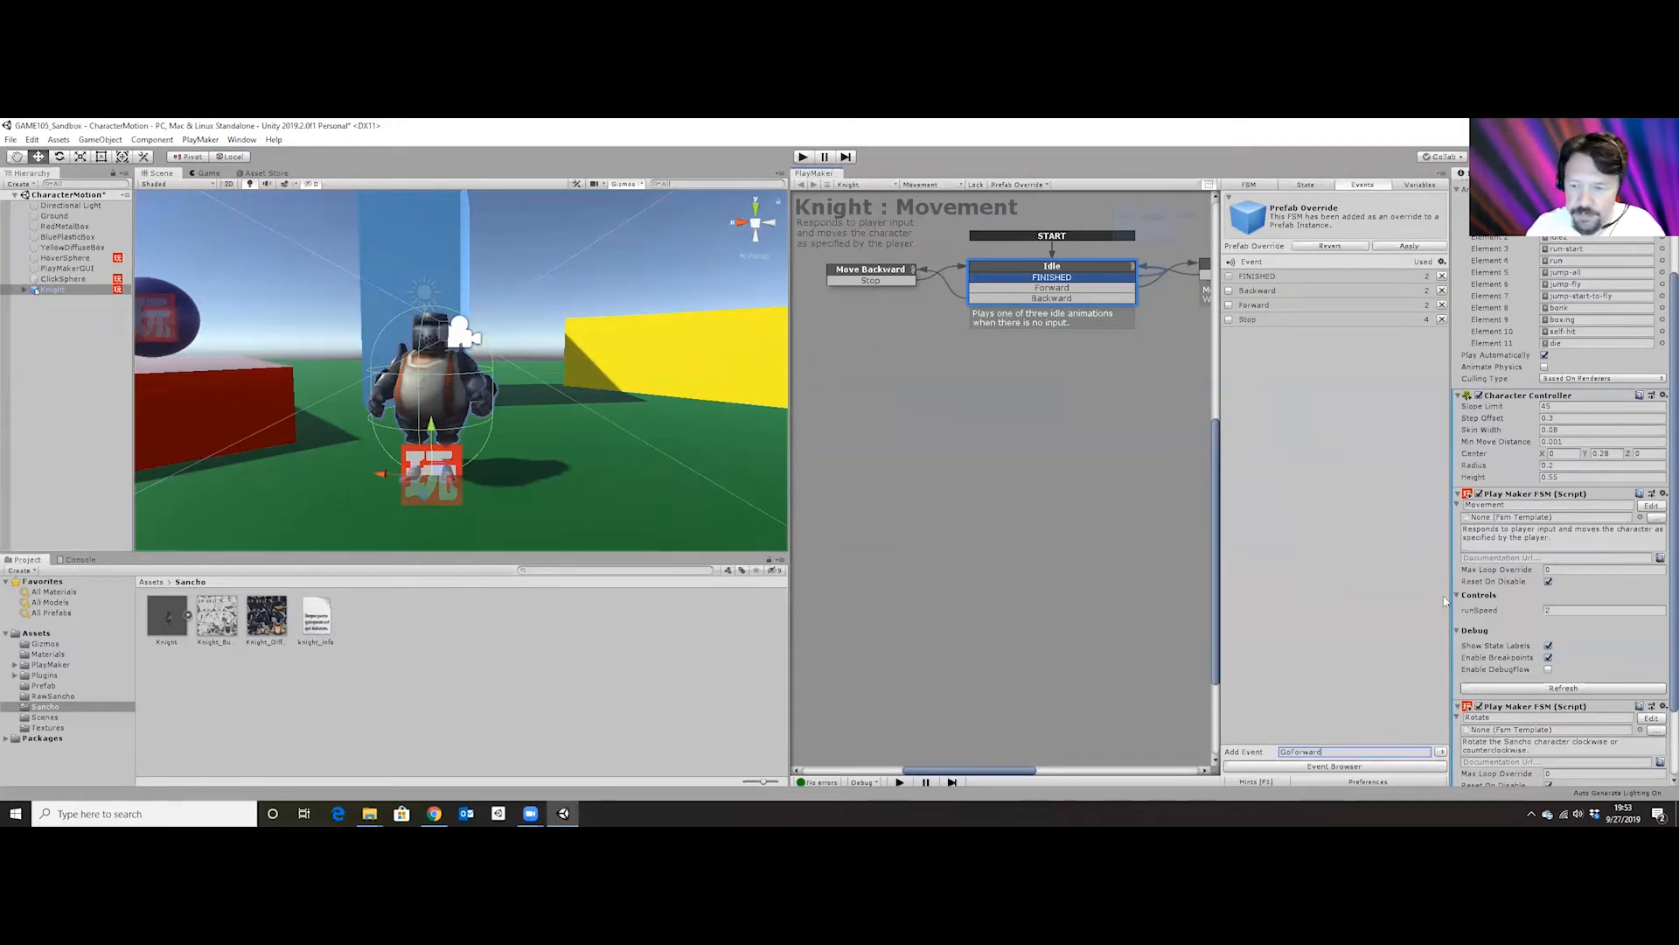
key(ctrl+a)
key(BackSpace)
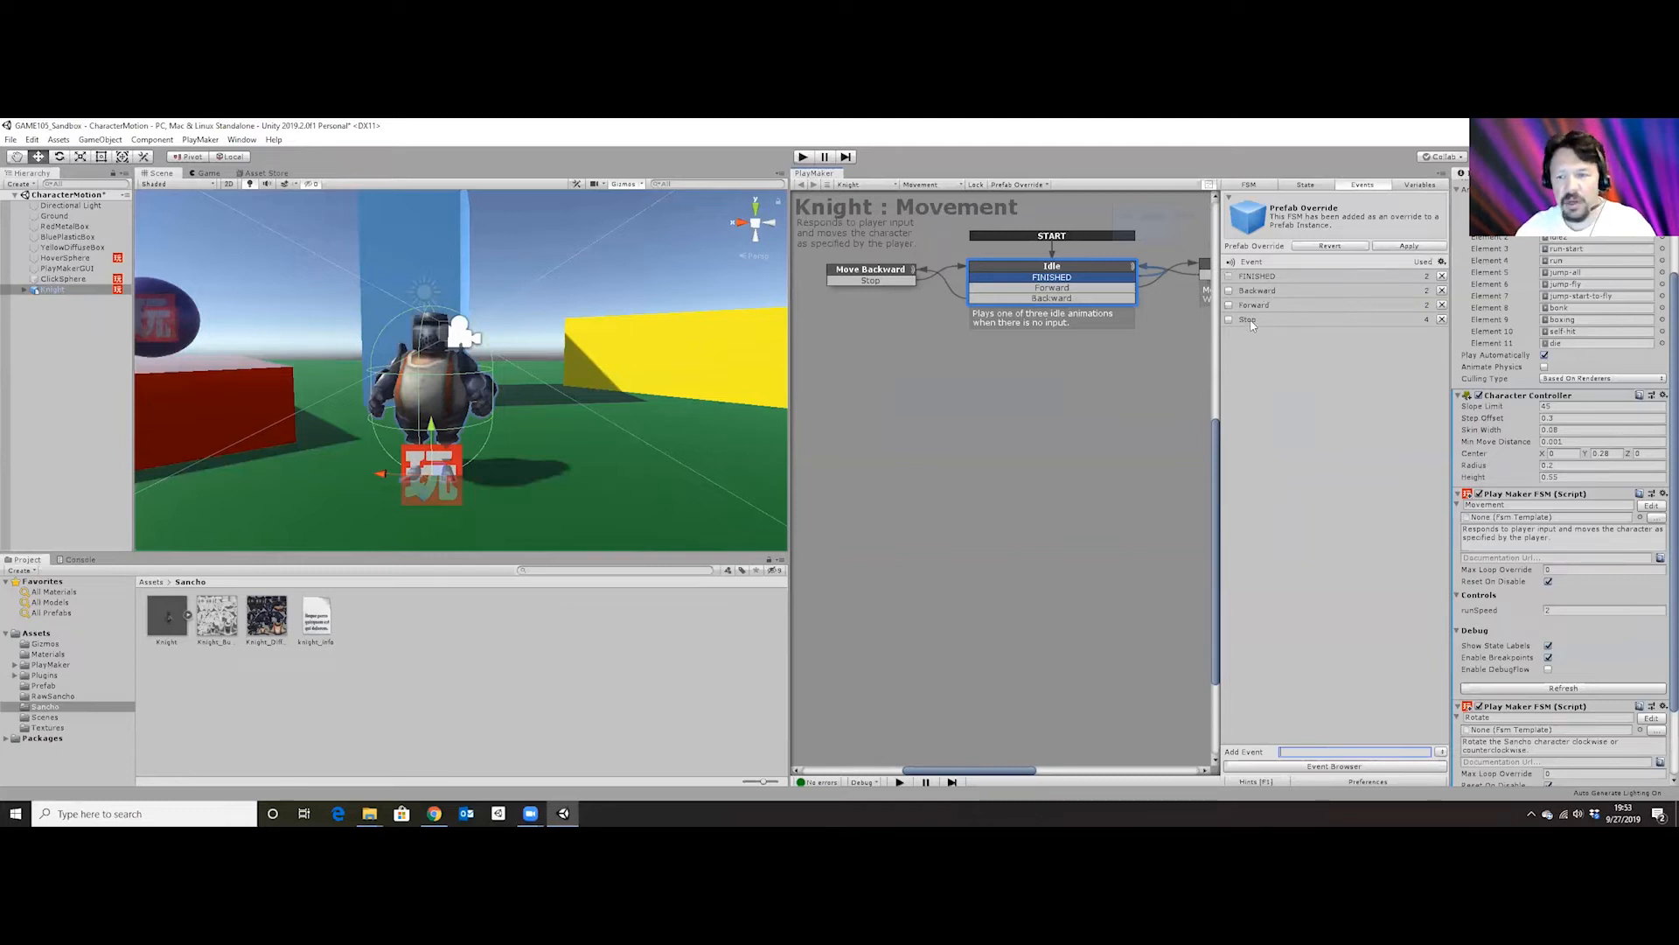
Return to the Idle state and review which events can be added to it as transitions.
click(1056, 266)
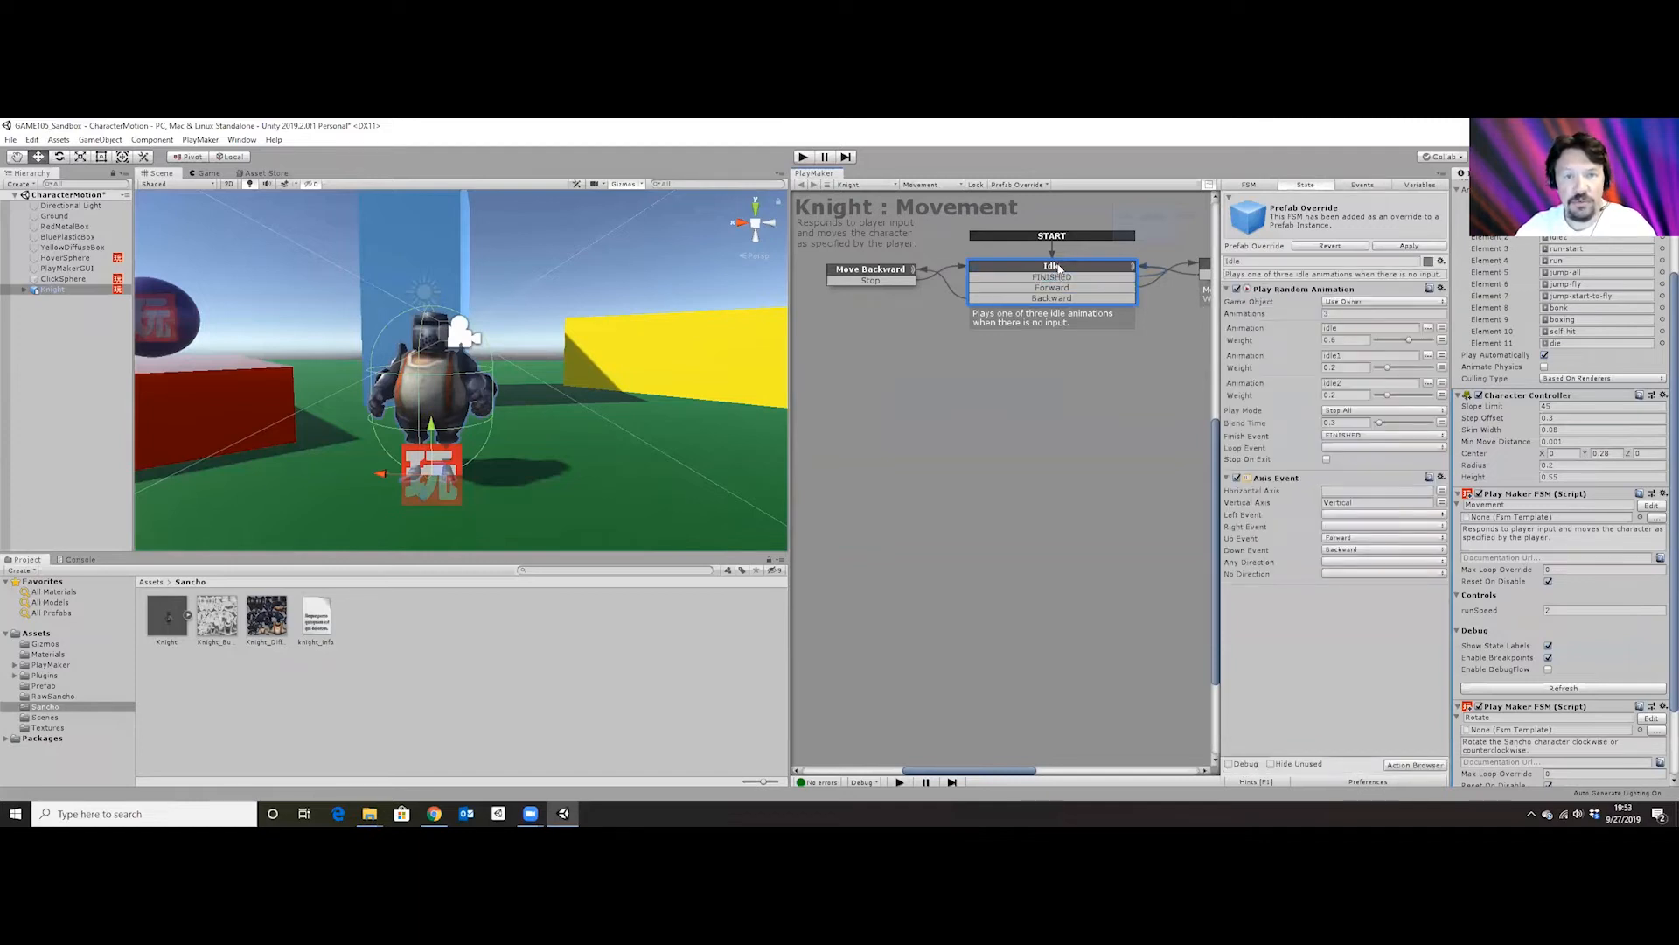
right_click(1069, 273)
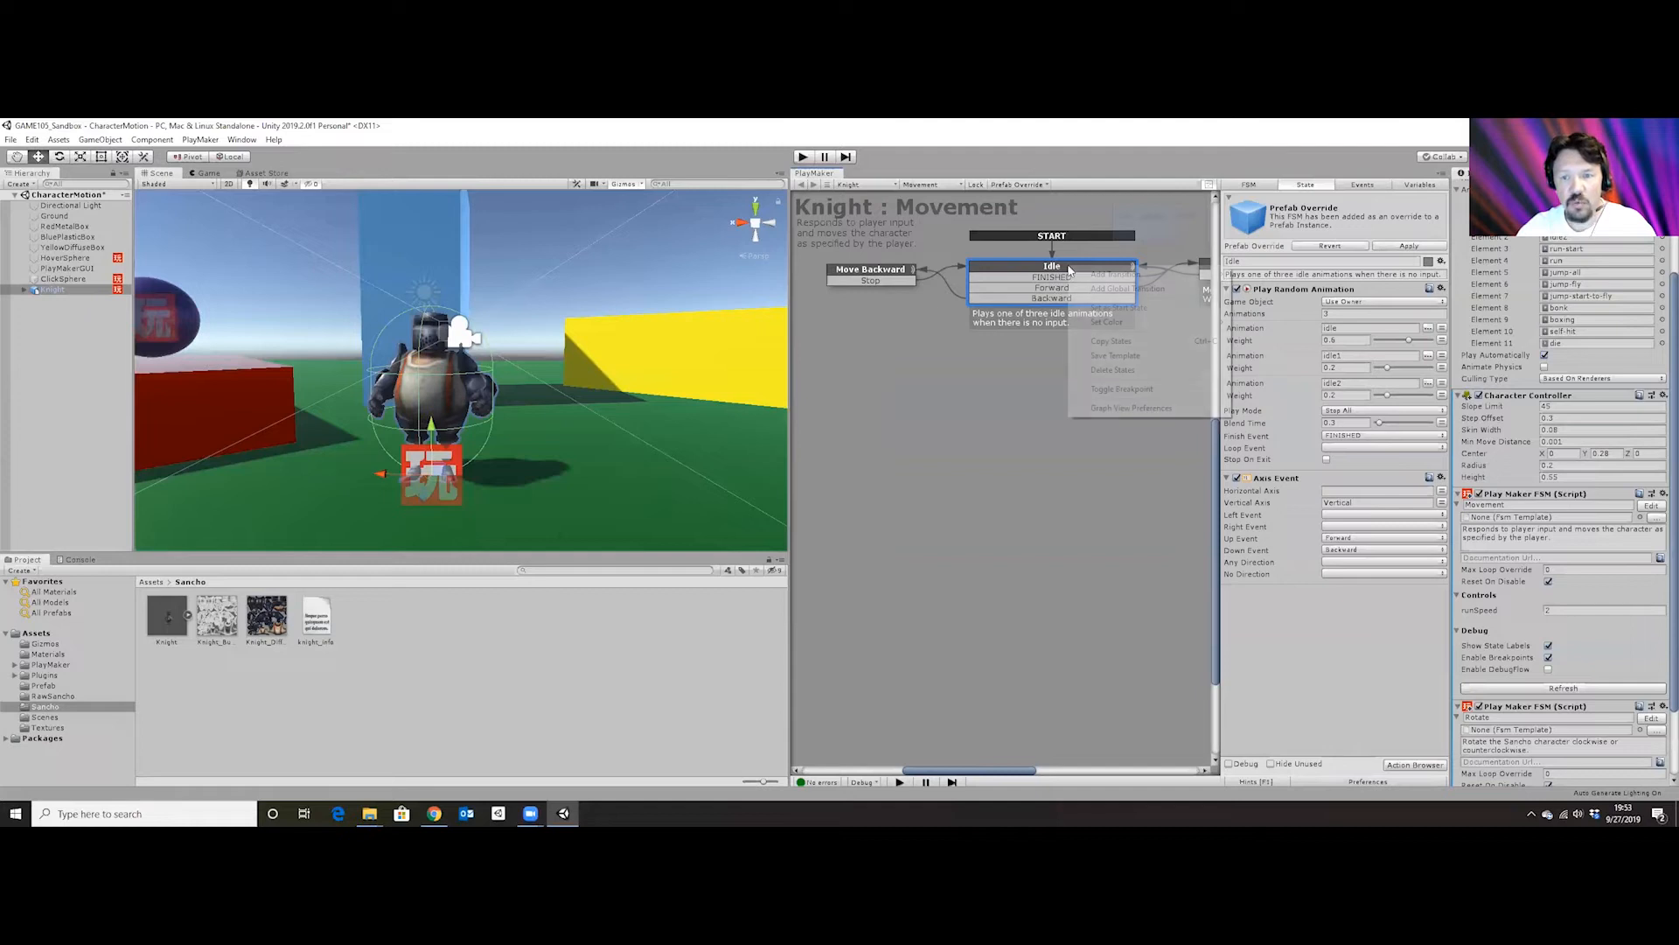
mouse_move(1211, 277)
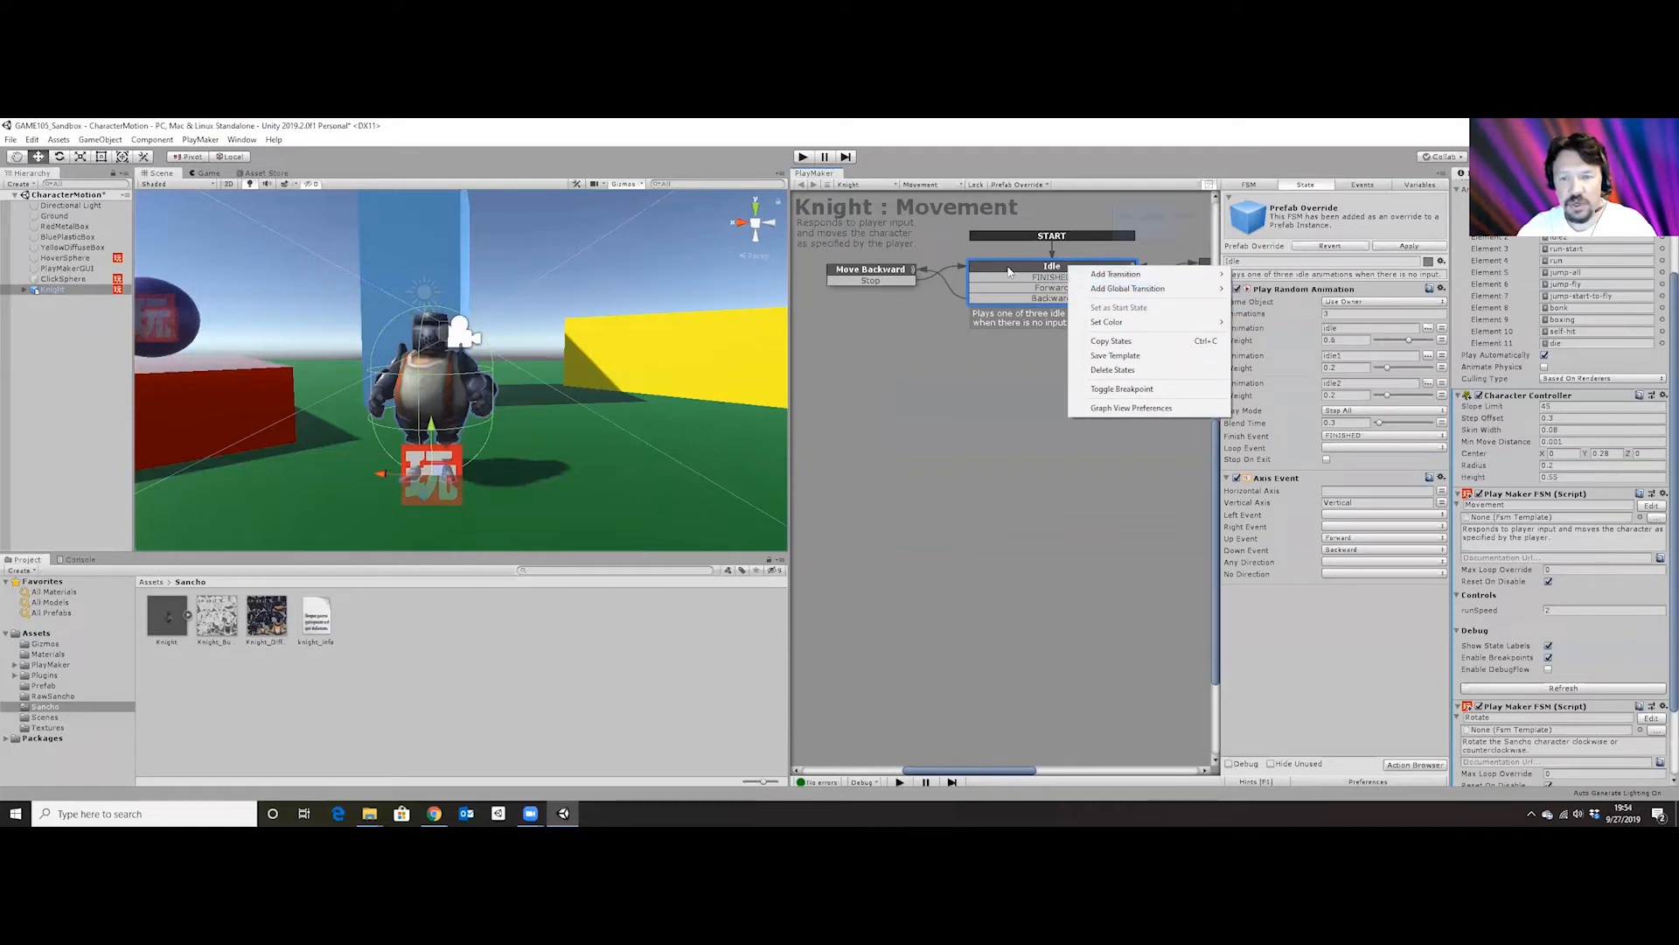
key(Escape)
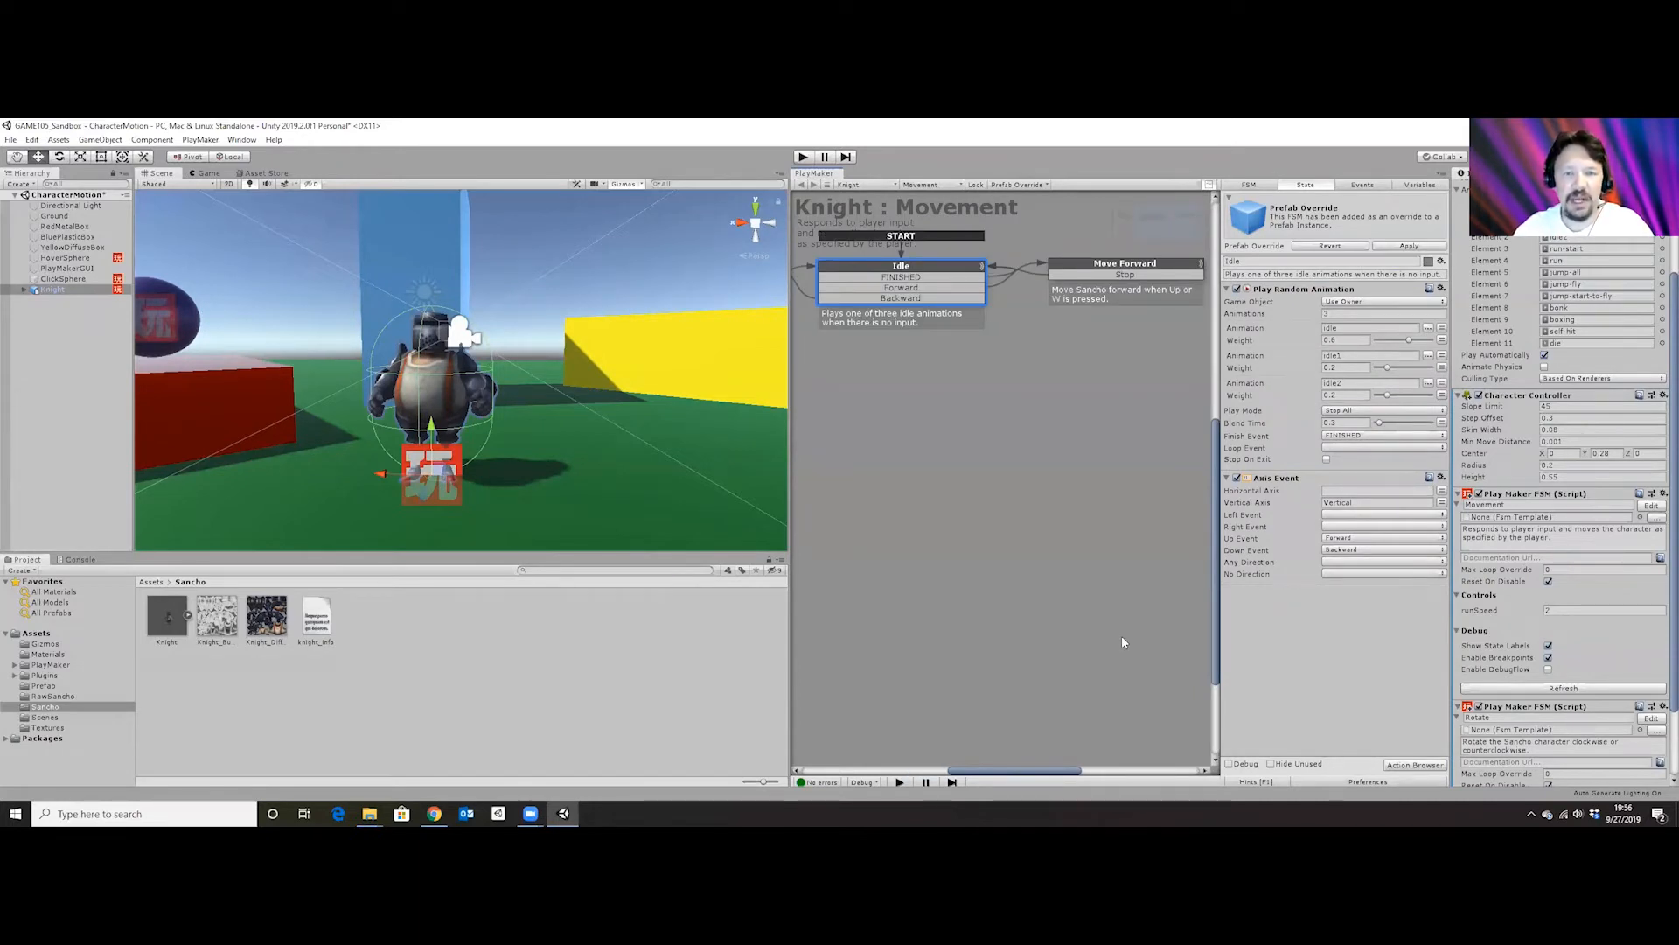
right_click(910, 274)
mouse_move(1041, 279)
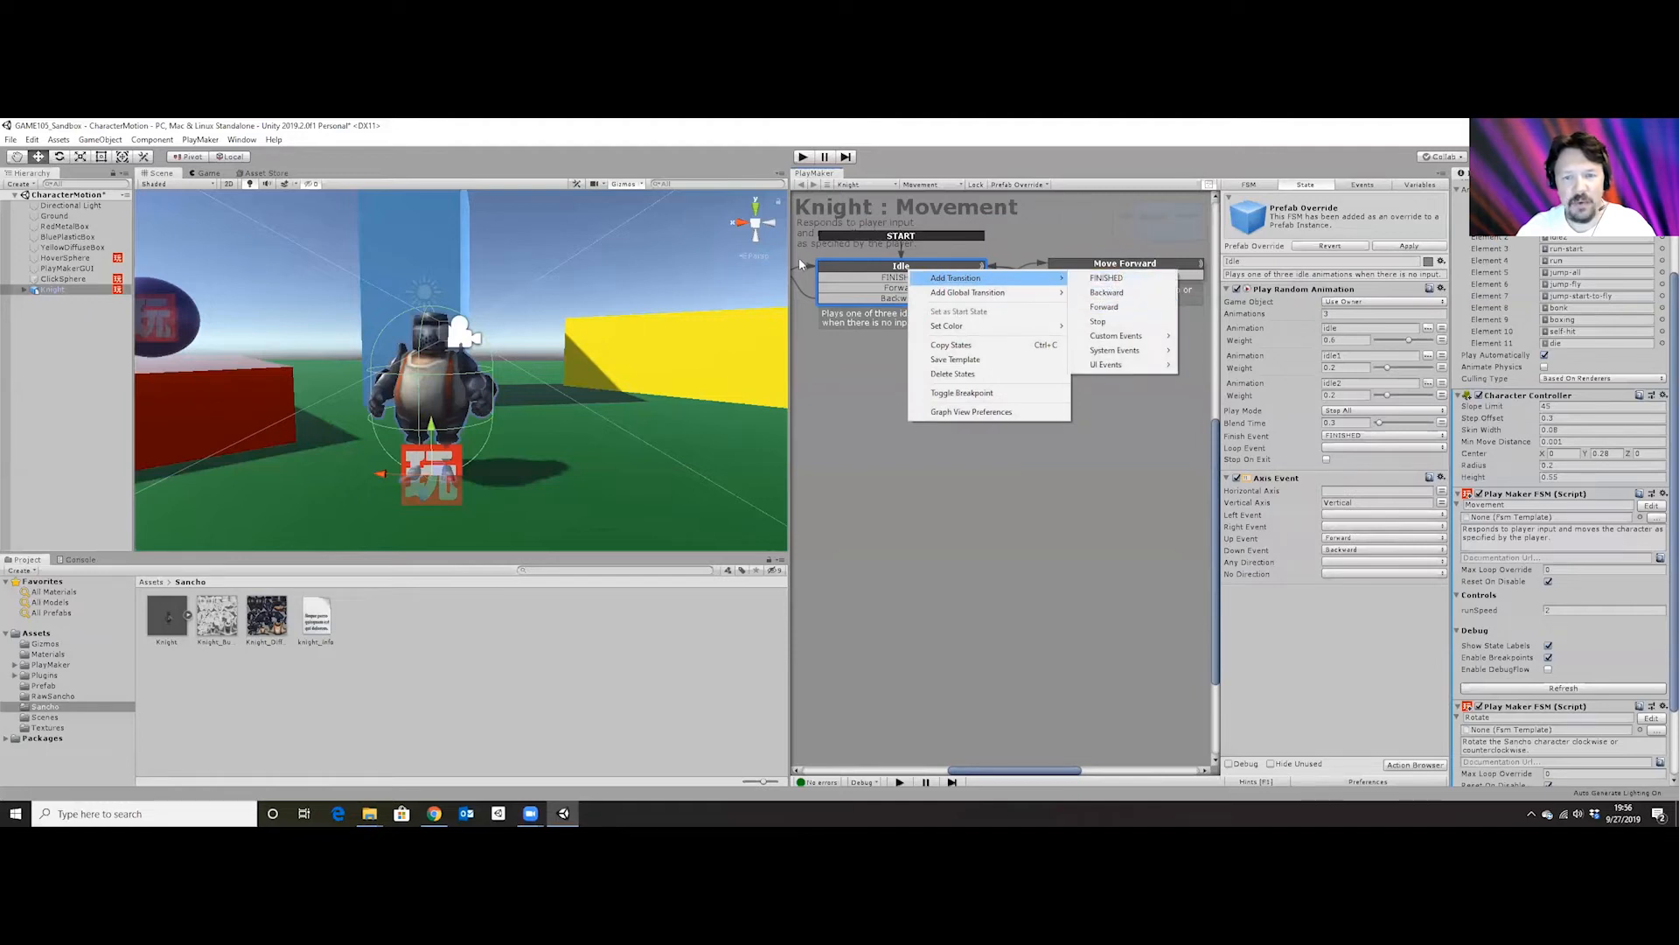
click(856, 271)
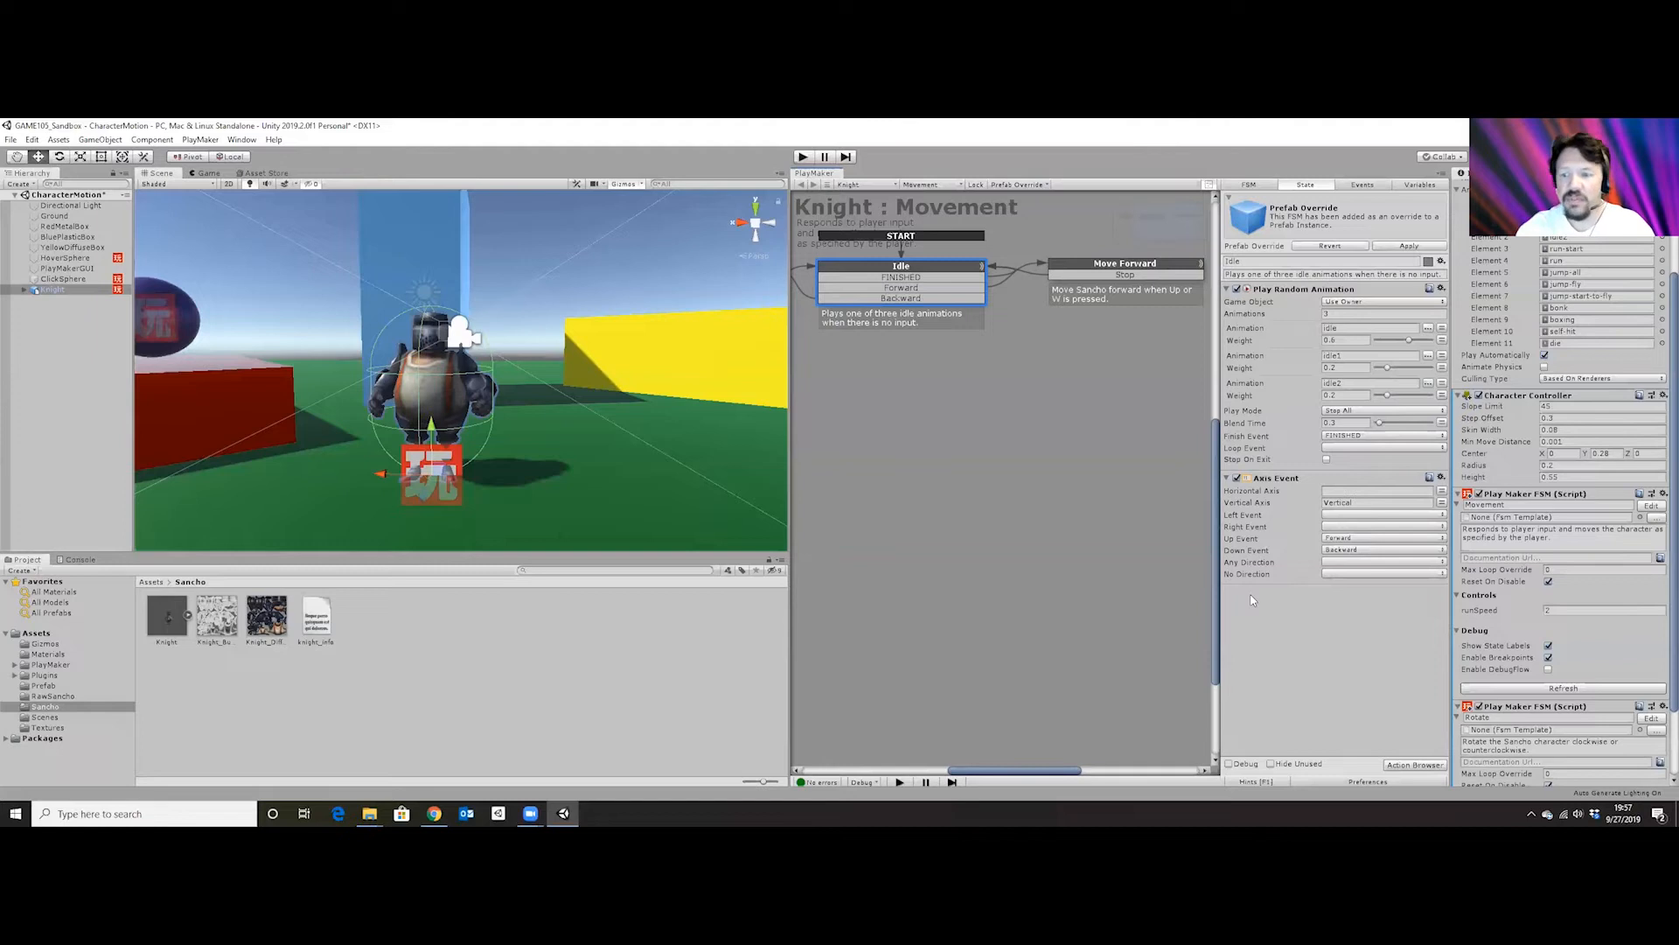
Review the events available for the up and down directions in the Idle state's Axis Event action.
click(1364, 538)
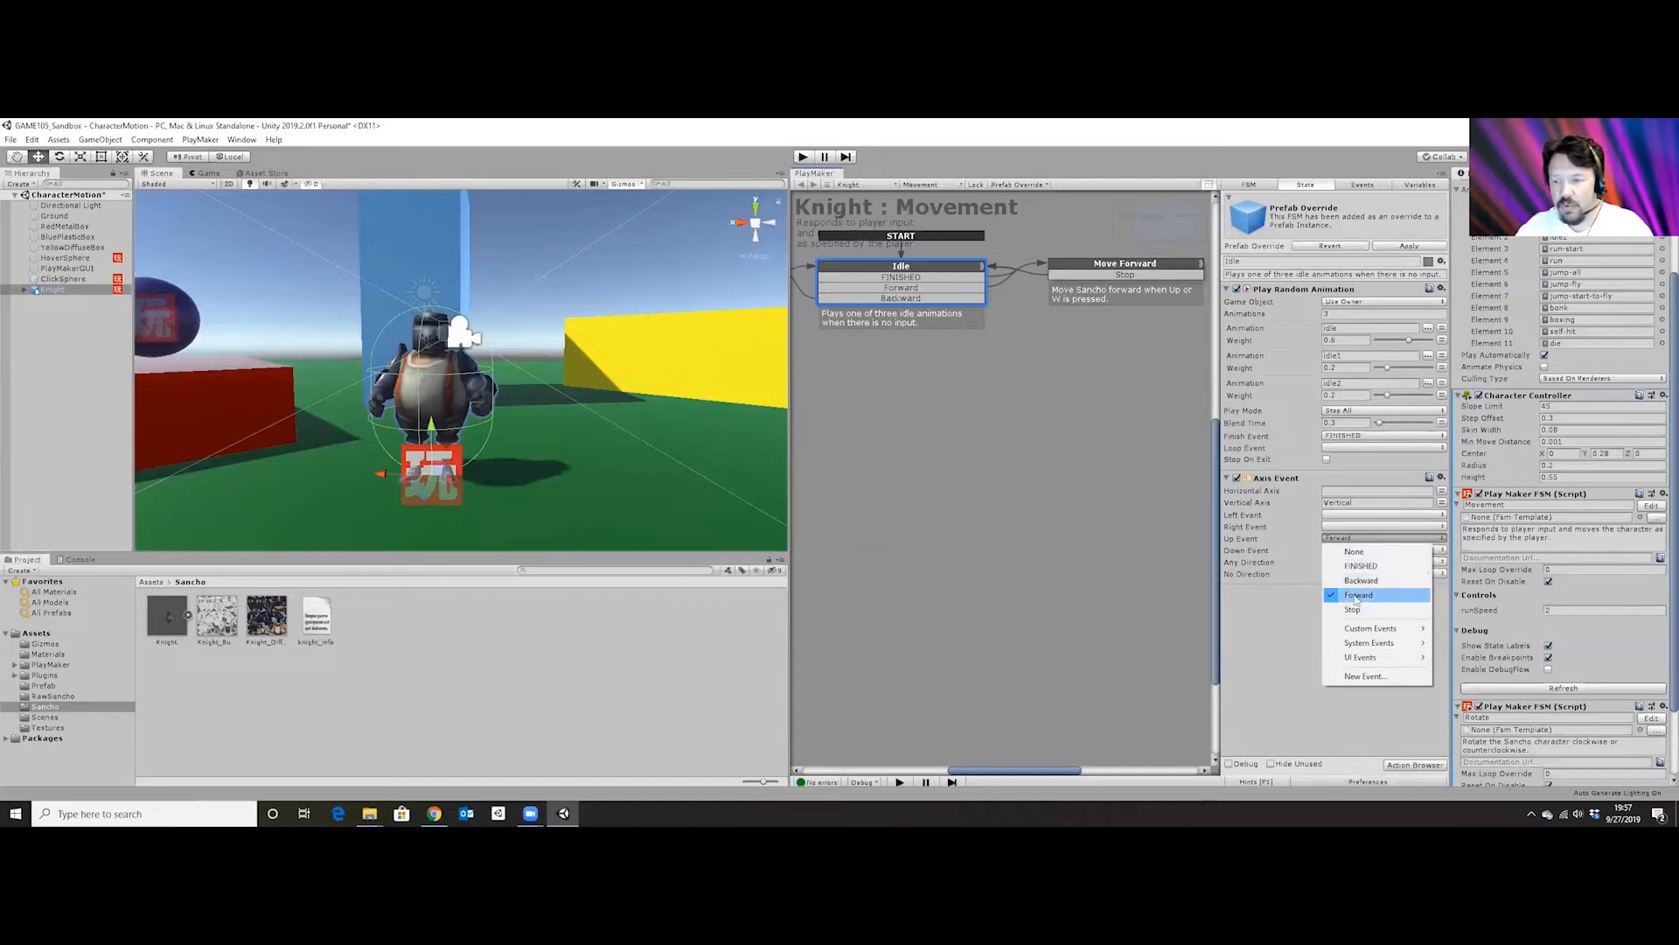
click(1361, 580)
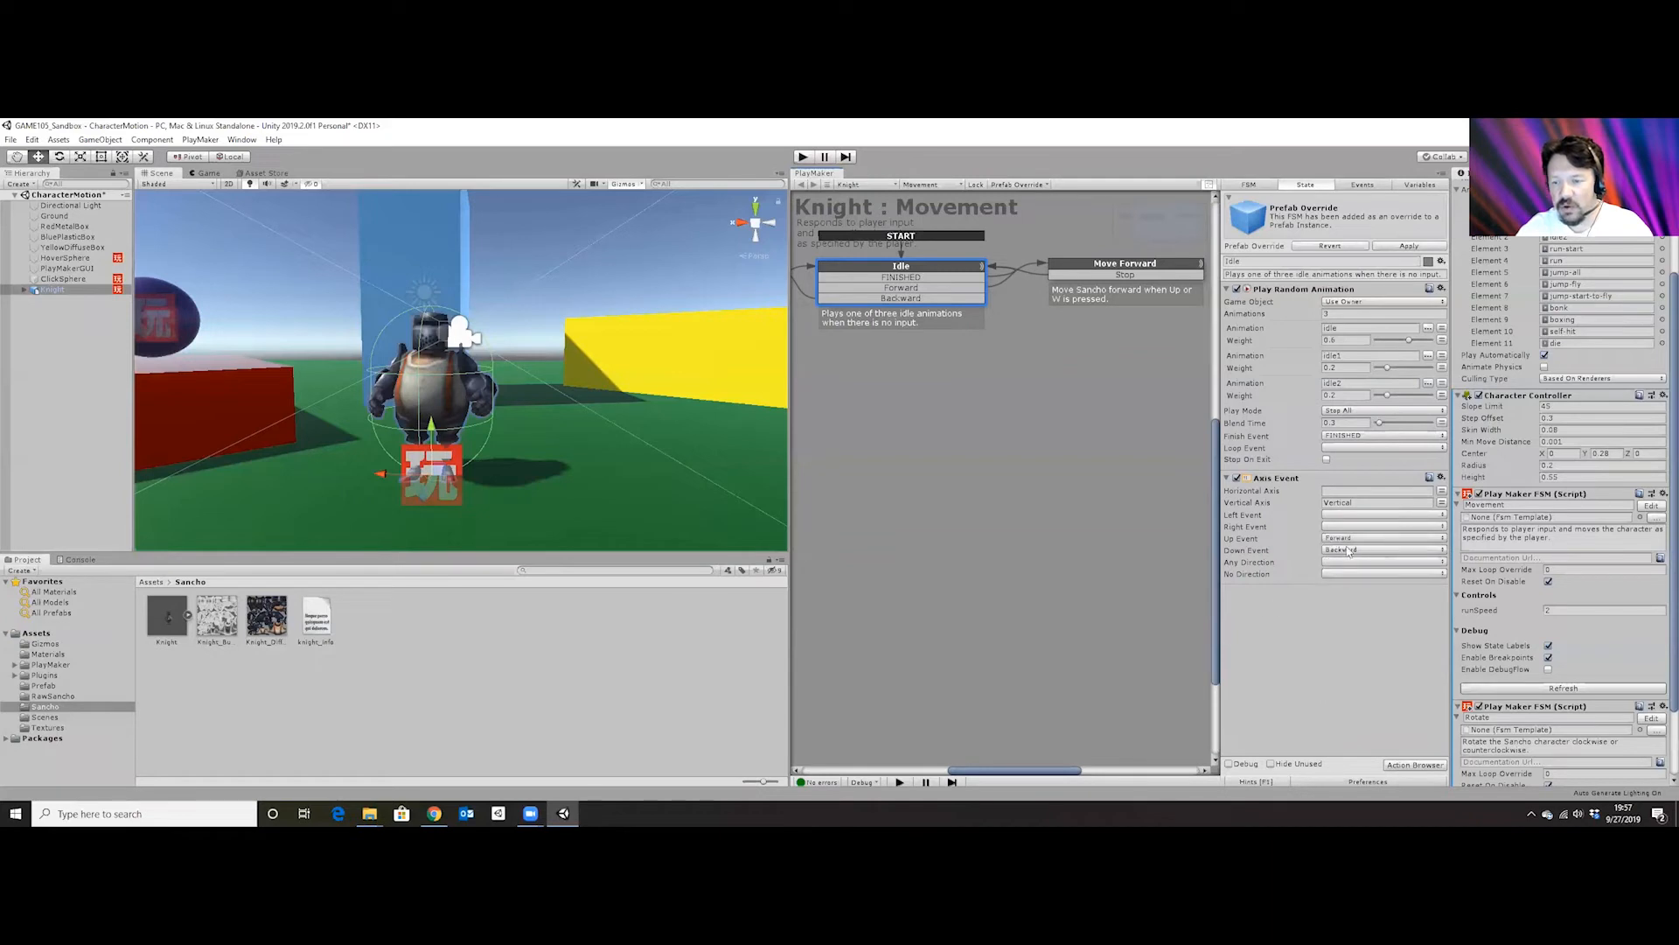
click(1349, 550)
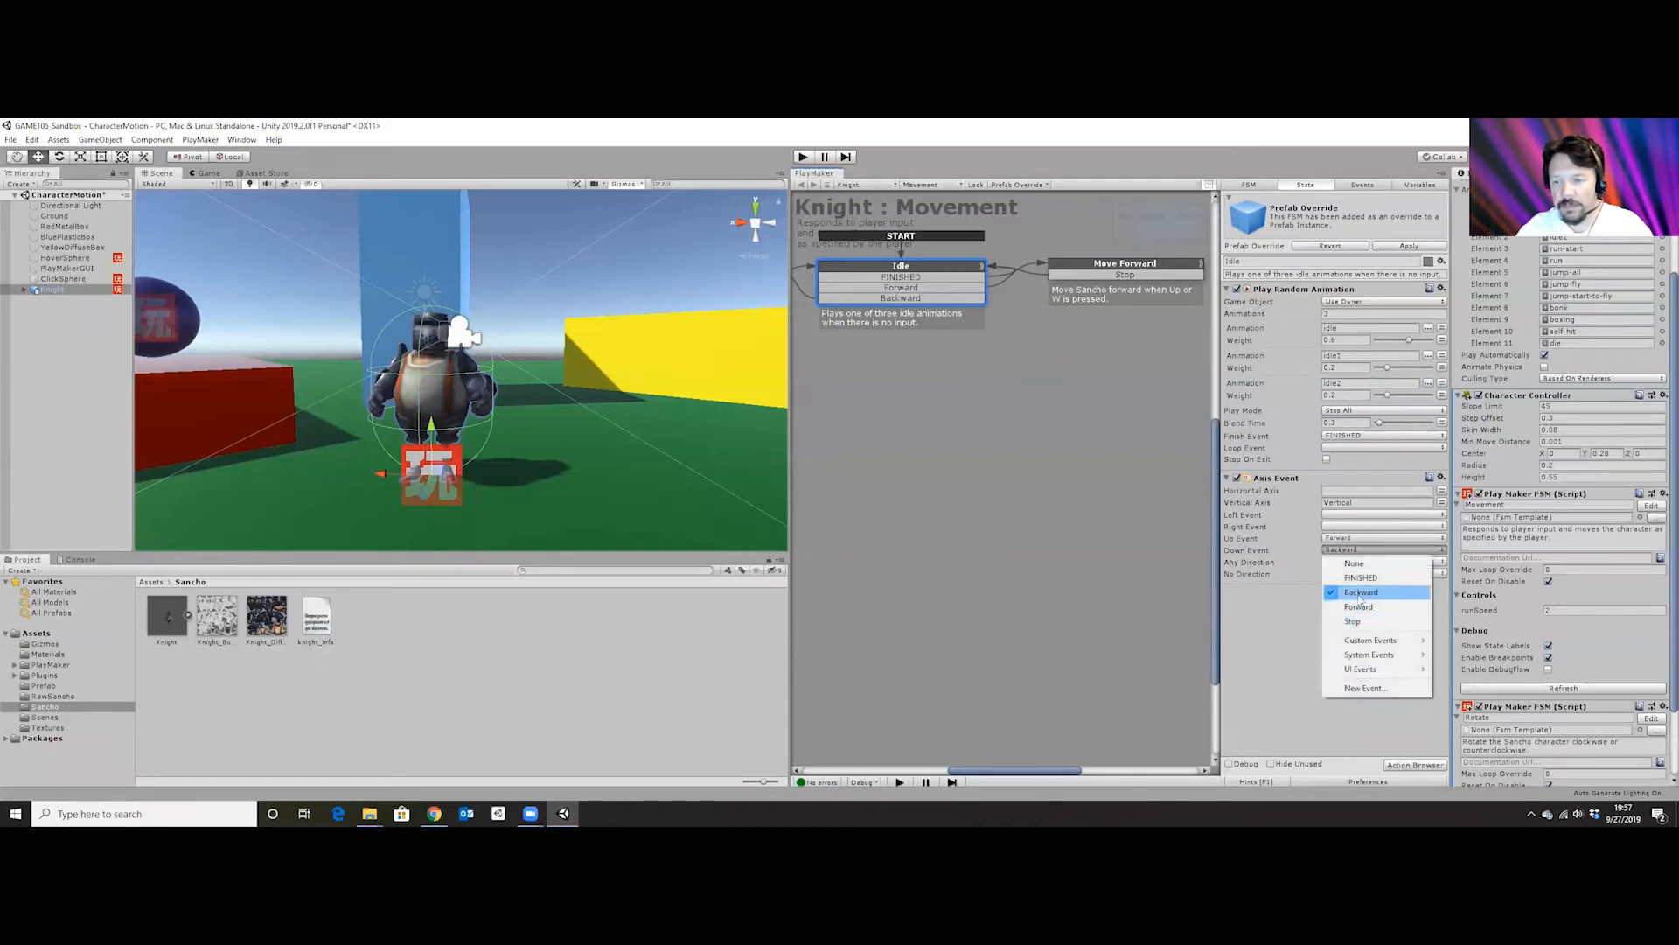
click(1267, 621)
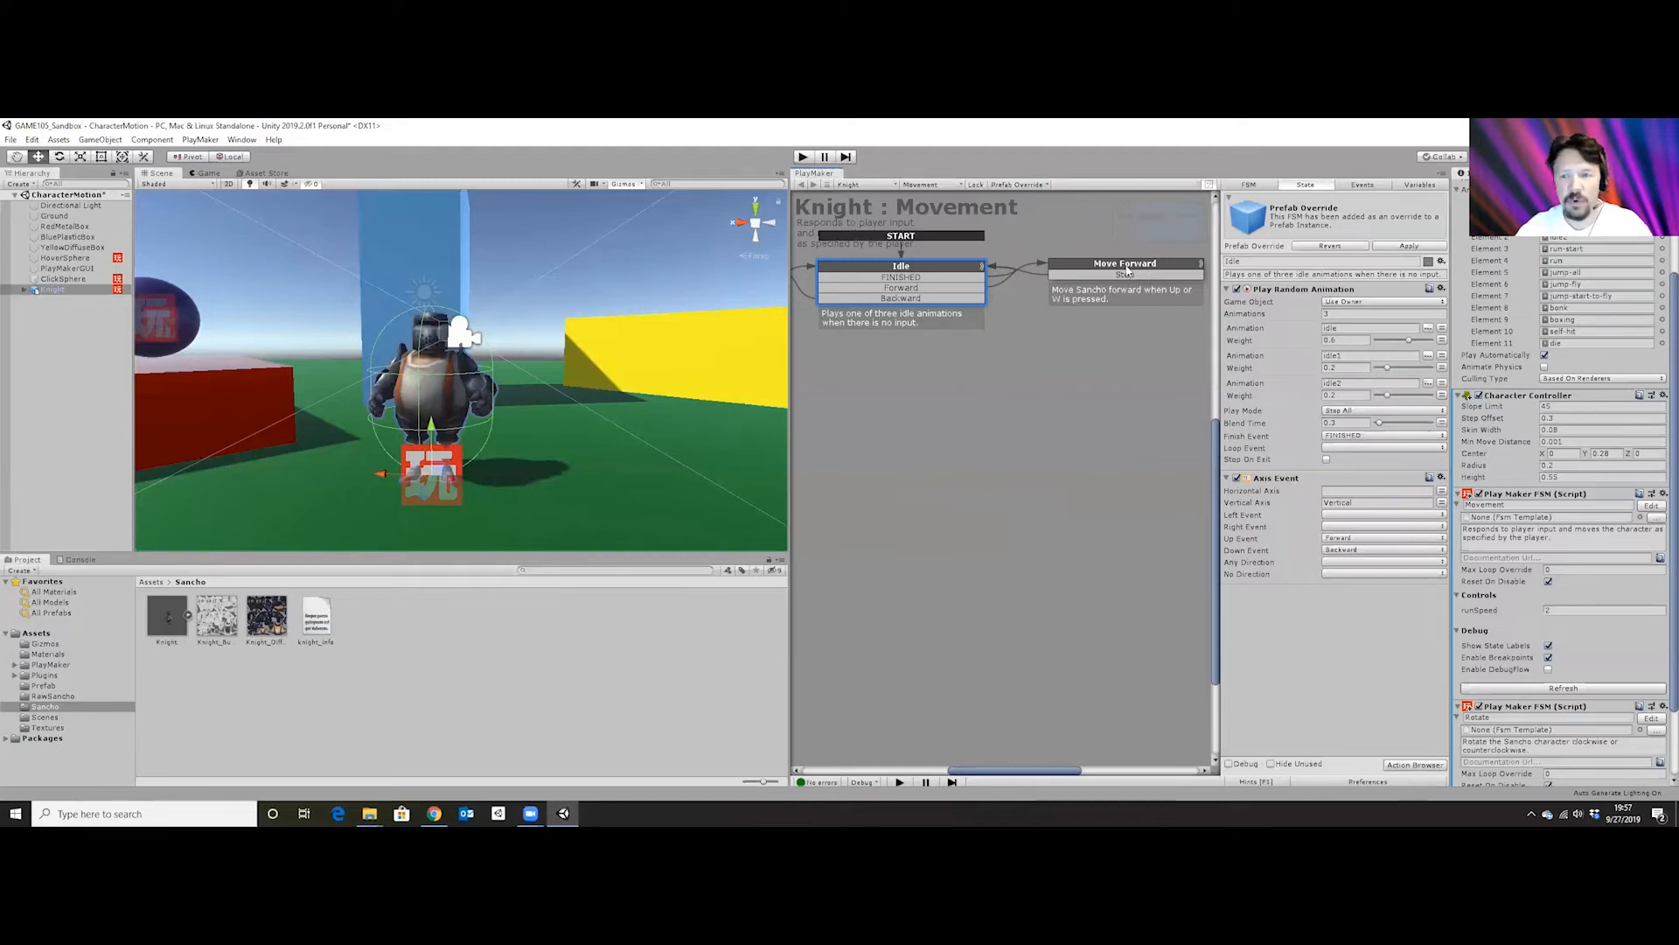
Show where a new state can be added to the graph, and review the Move Forward state's name and description.
right_click(1030, 345)
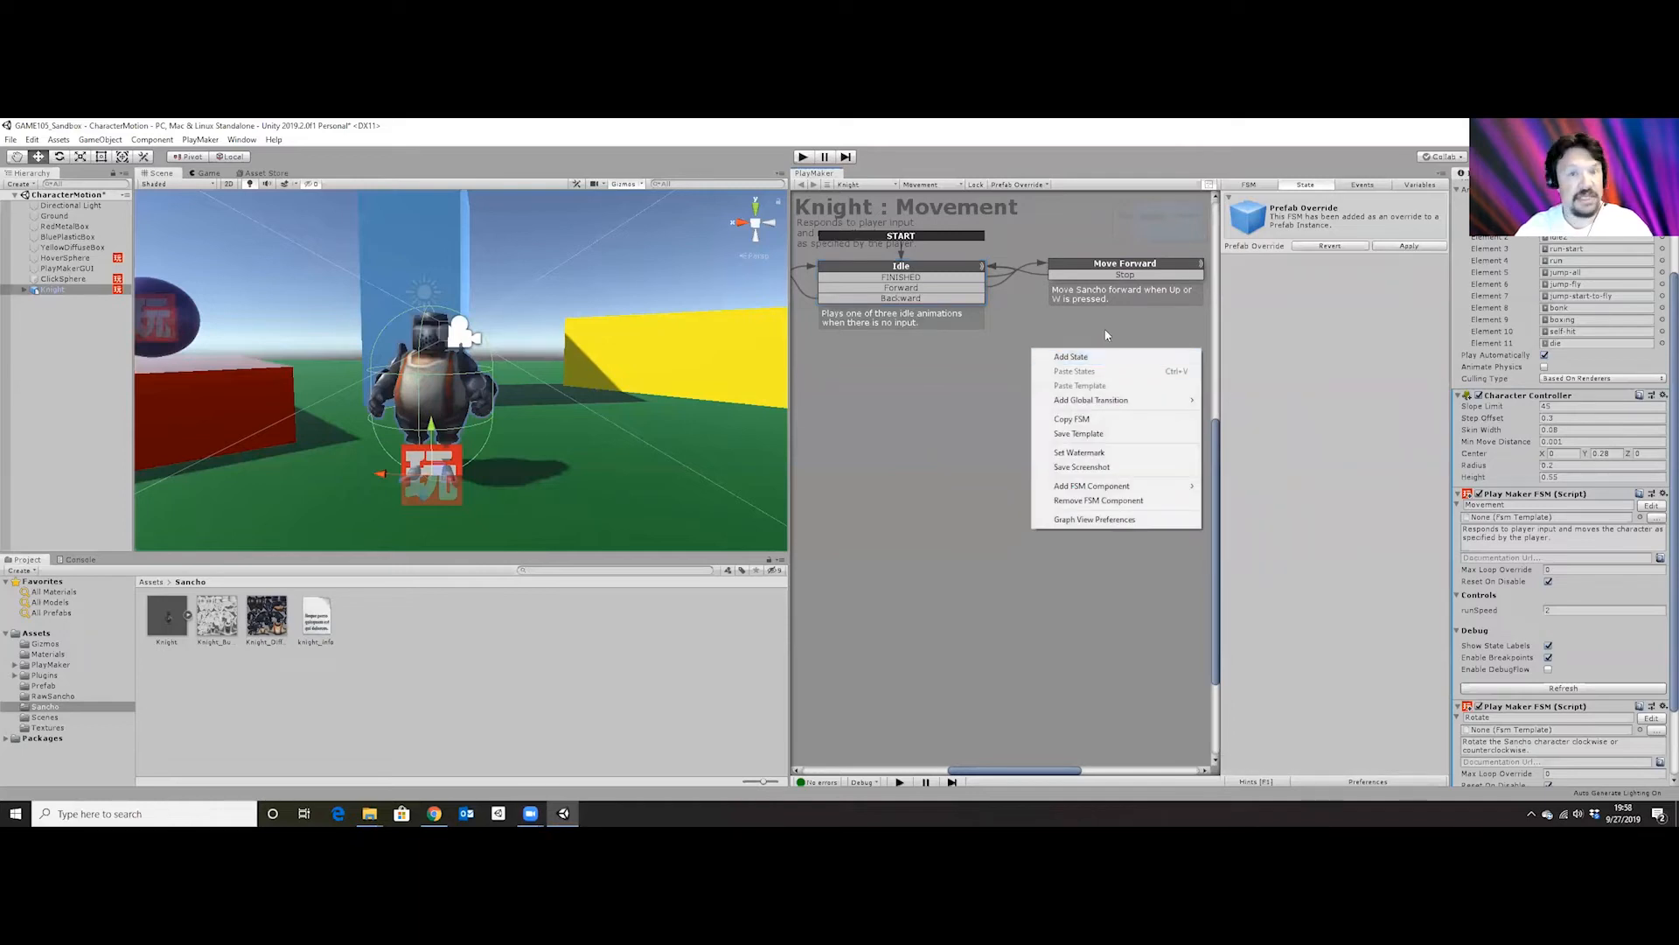
click(1126, 266)
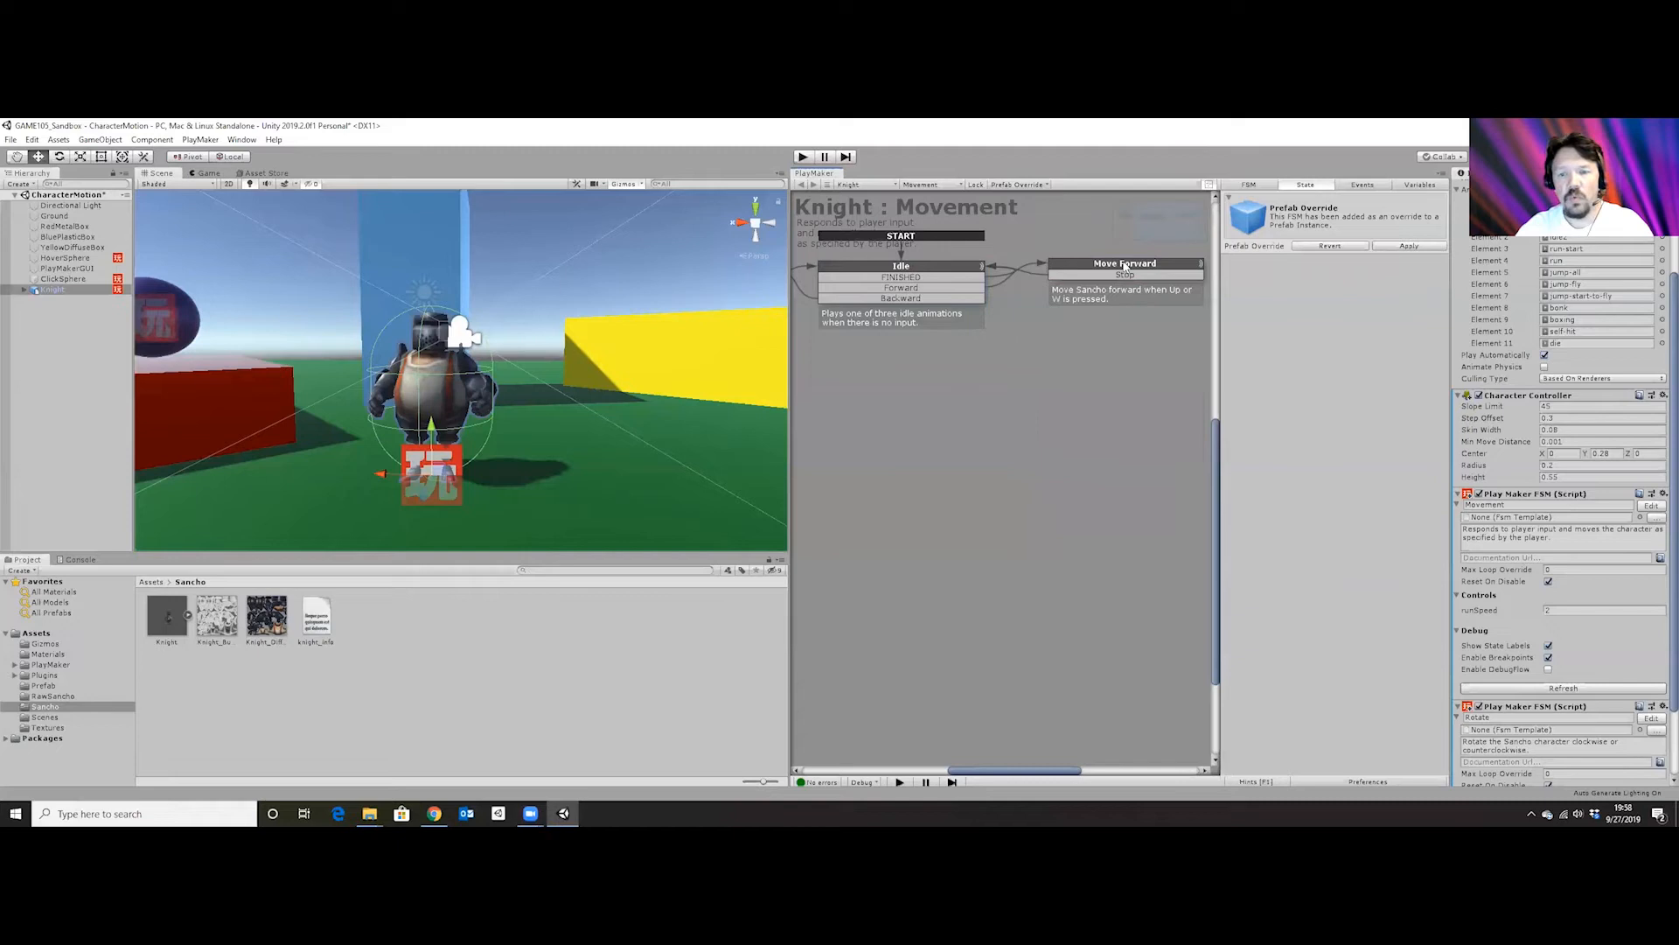
click(1126, 266)
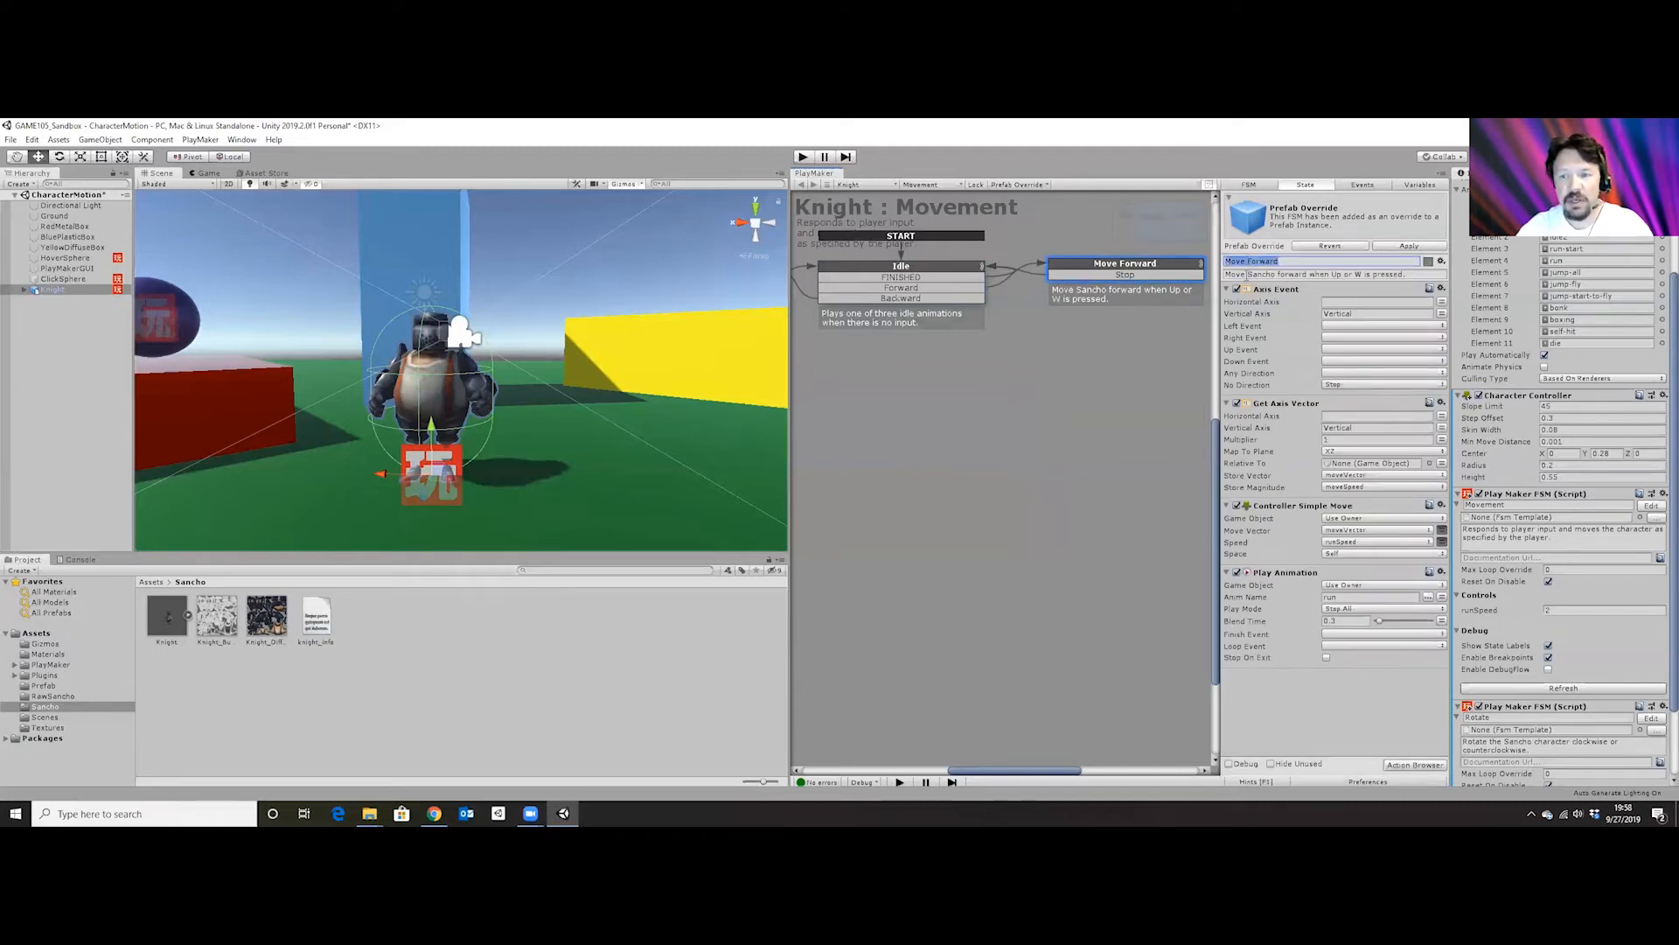
click(1248, 274)
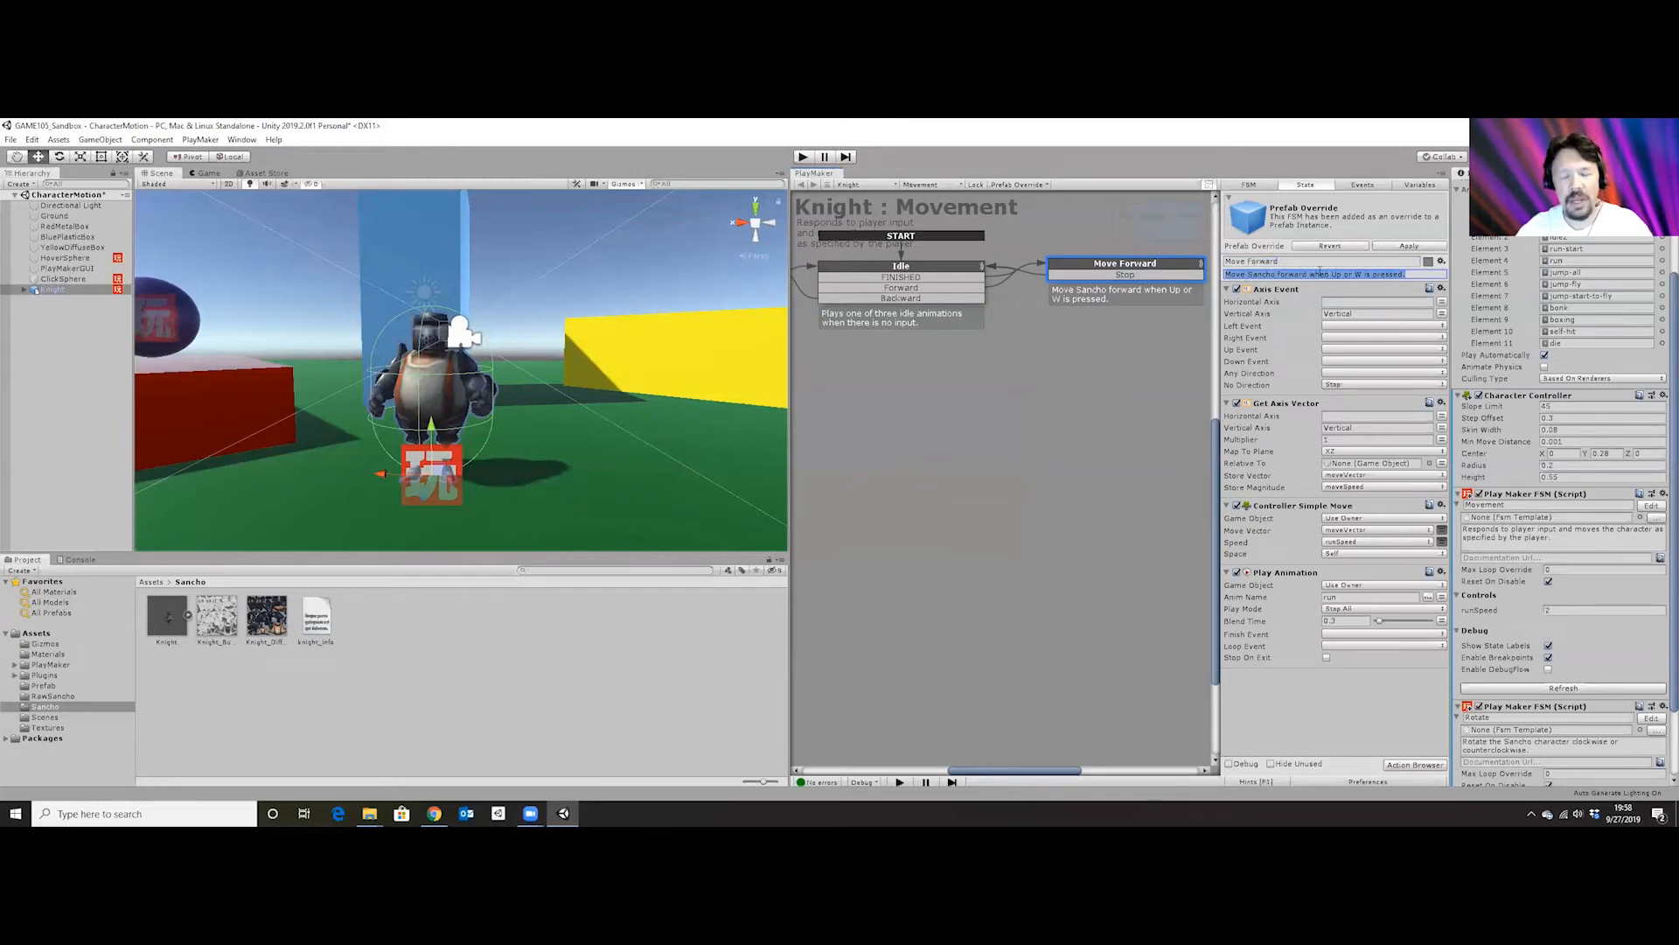
Trace the Idle state's Forward transition and review the transition events available for Move Forward, along with its Stop transition.
click(953, 289)
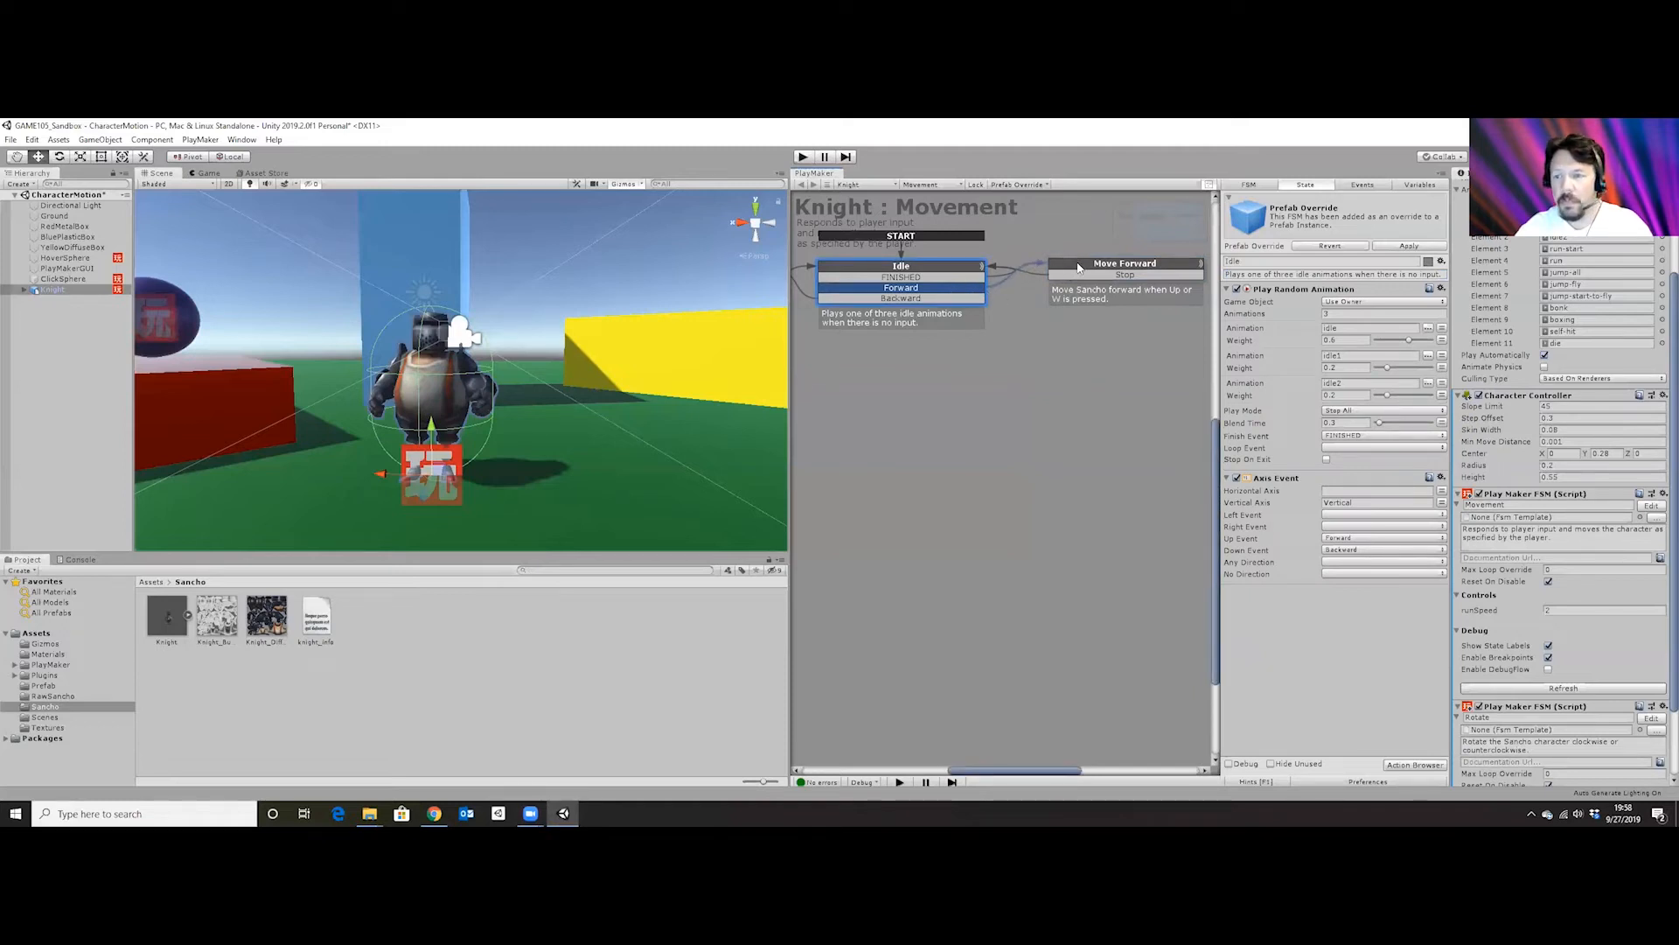
click(1144, 278)
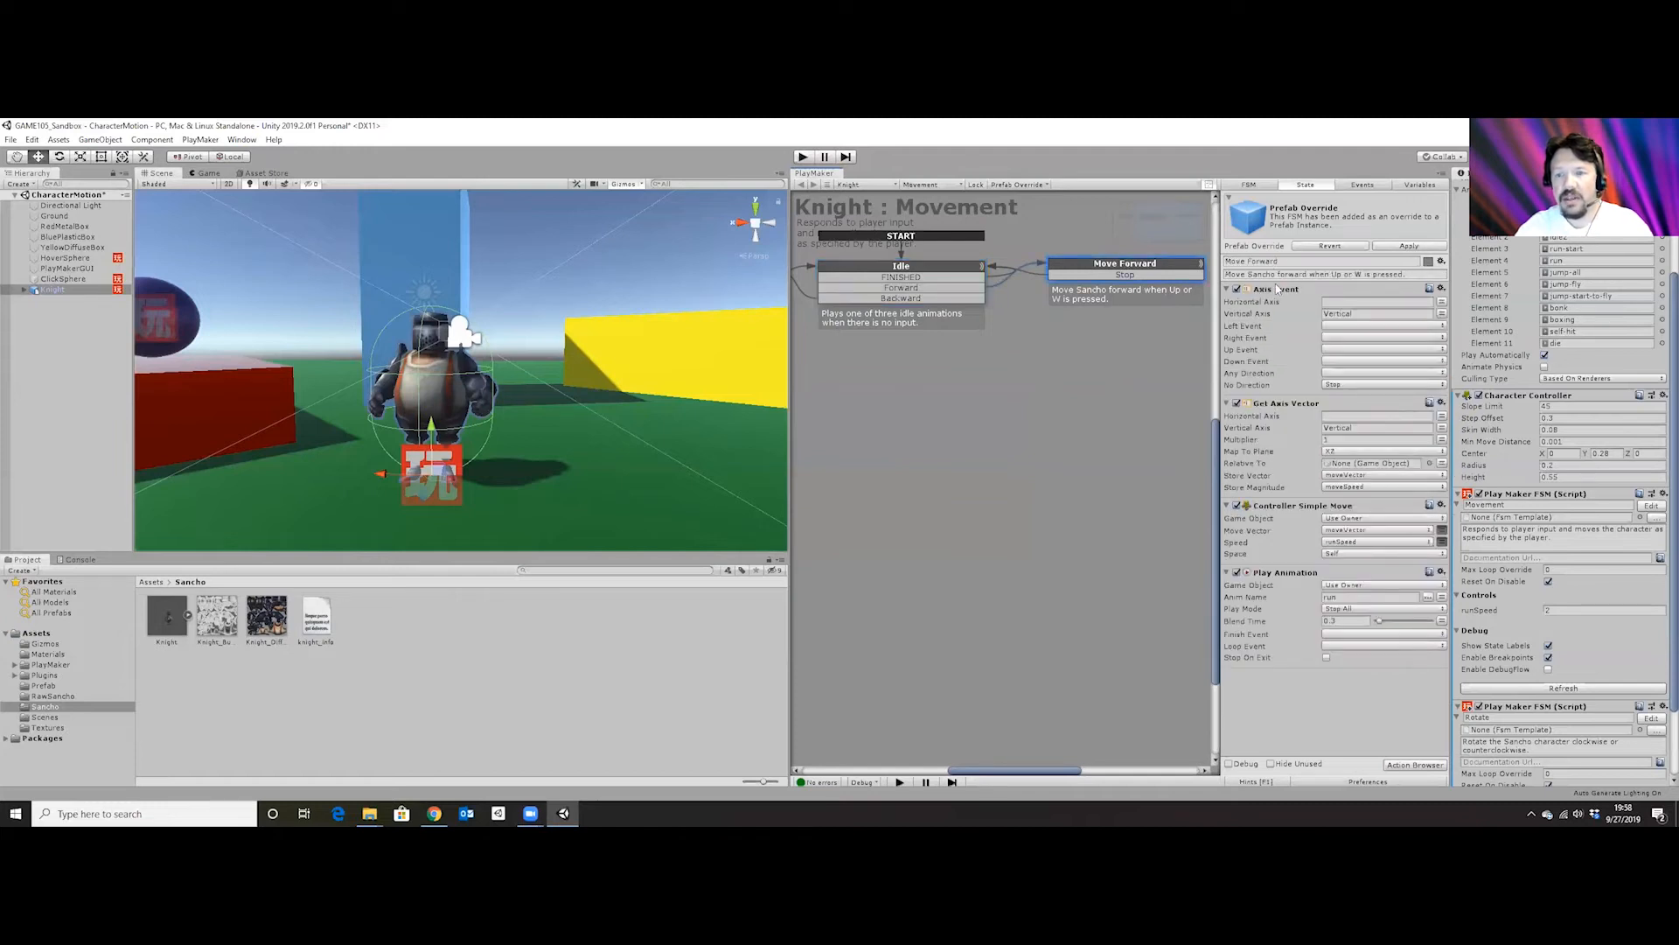
right_click(1109, 266)
mouse_move(1185, 276)
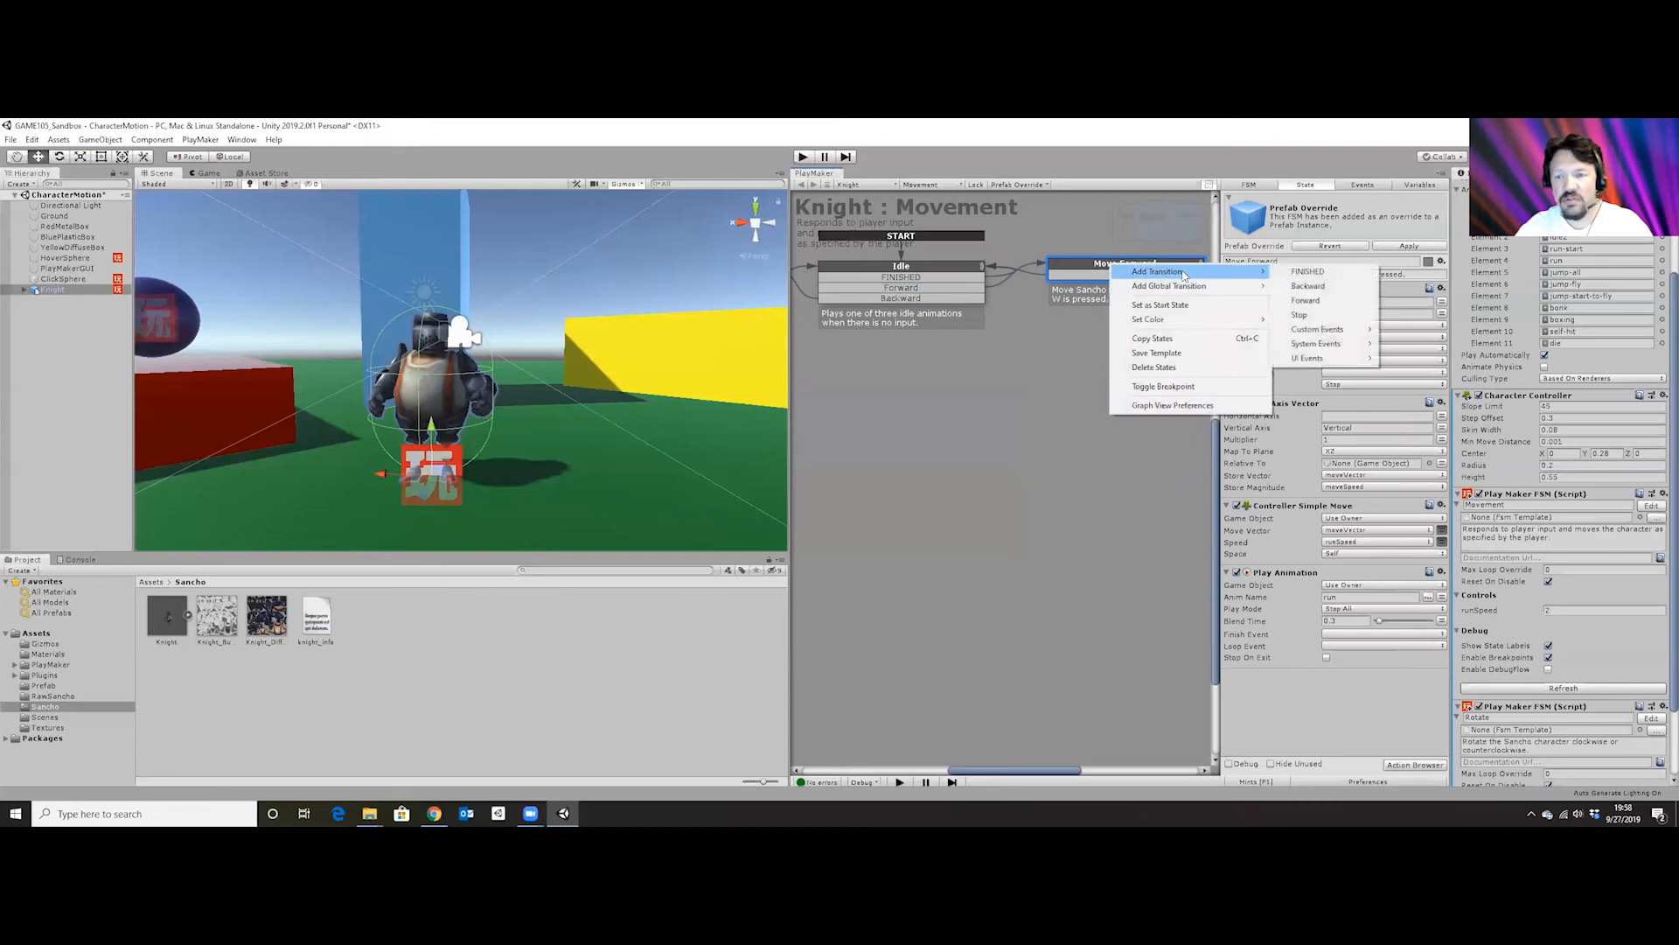
click(1314, 316)
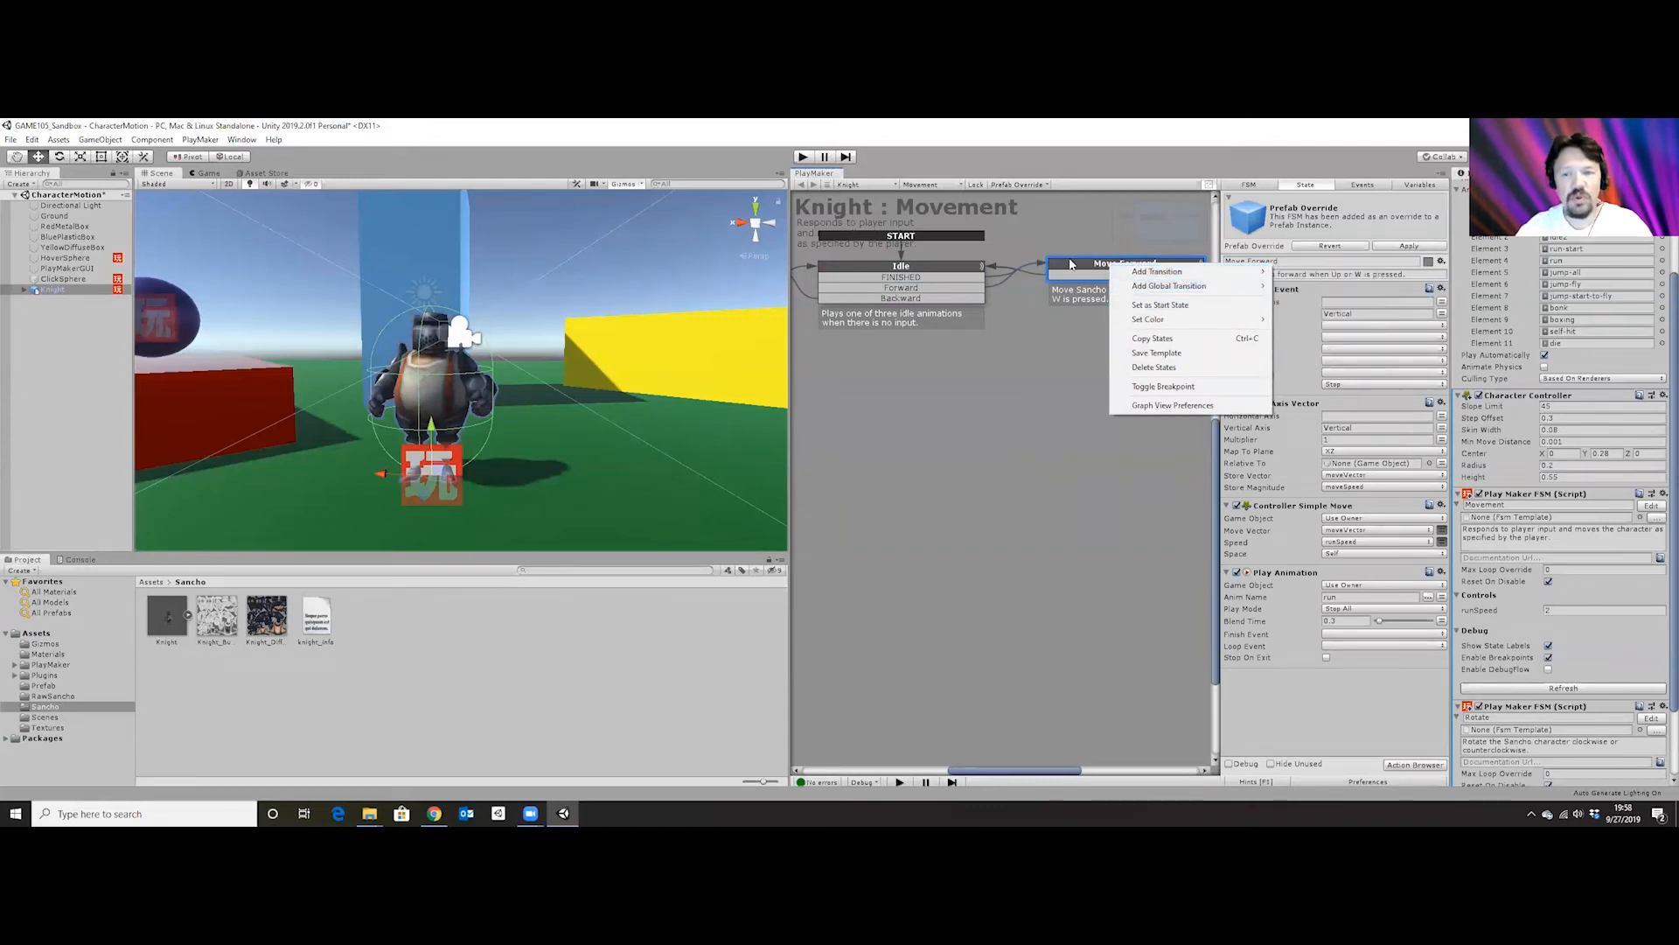
click(1071, 275)
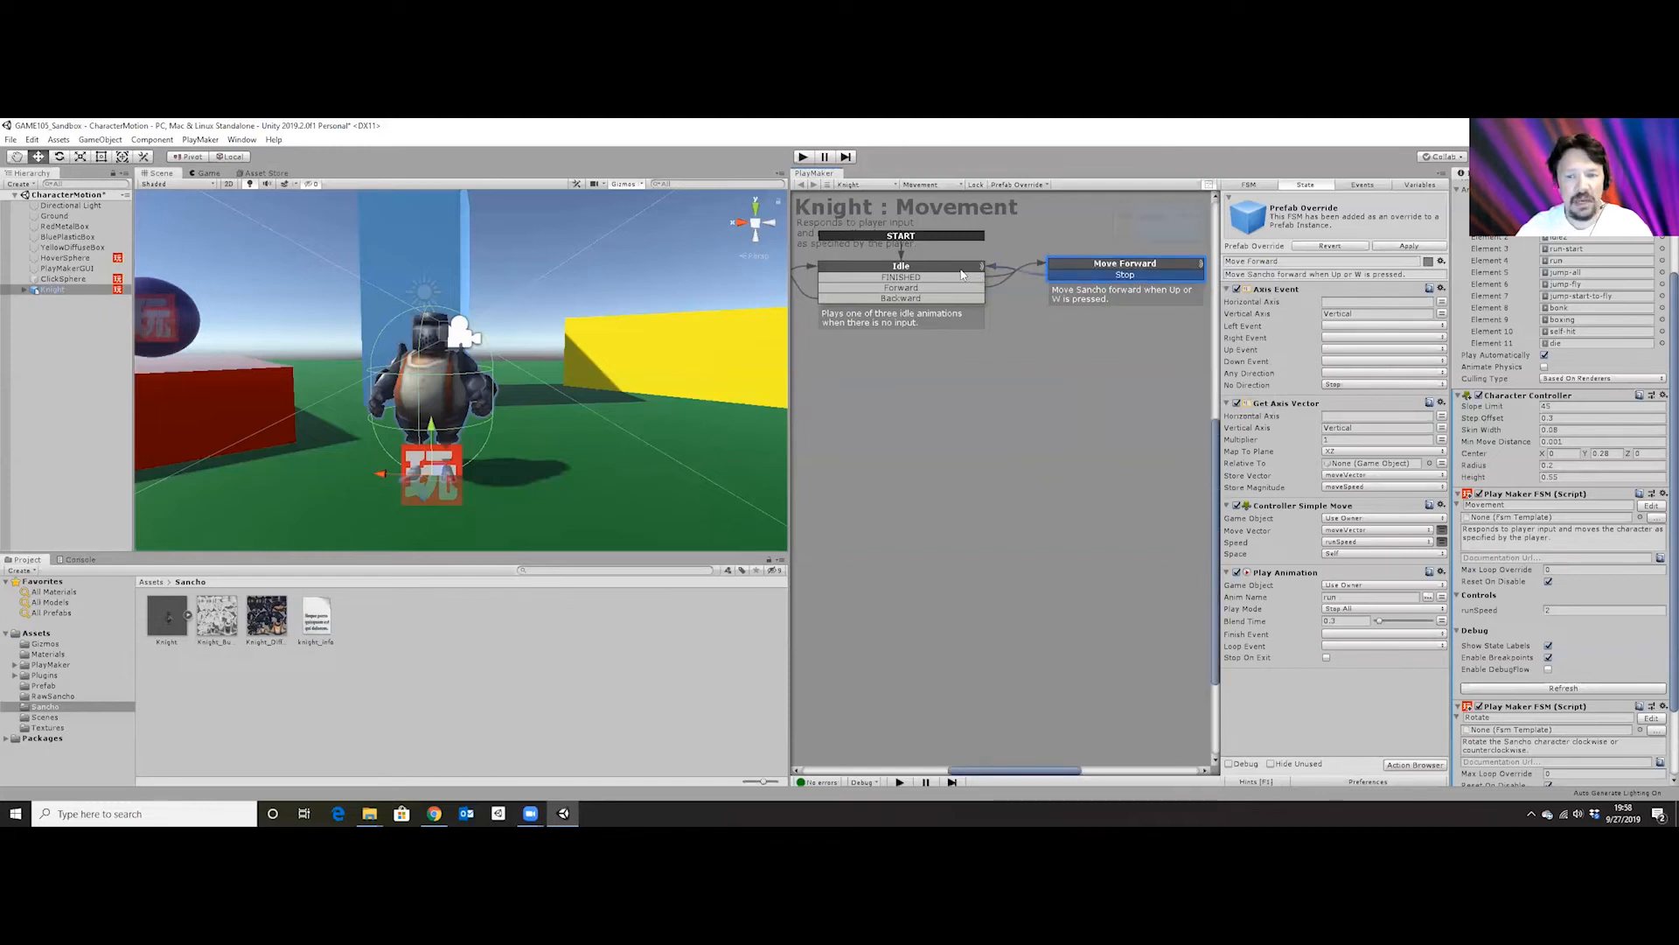
Preview the Axis Event action for the Move Forward state and choose Stop as its No Direction event.
click(1100, 267)
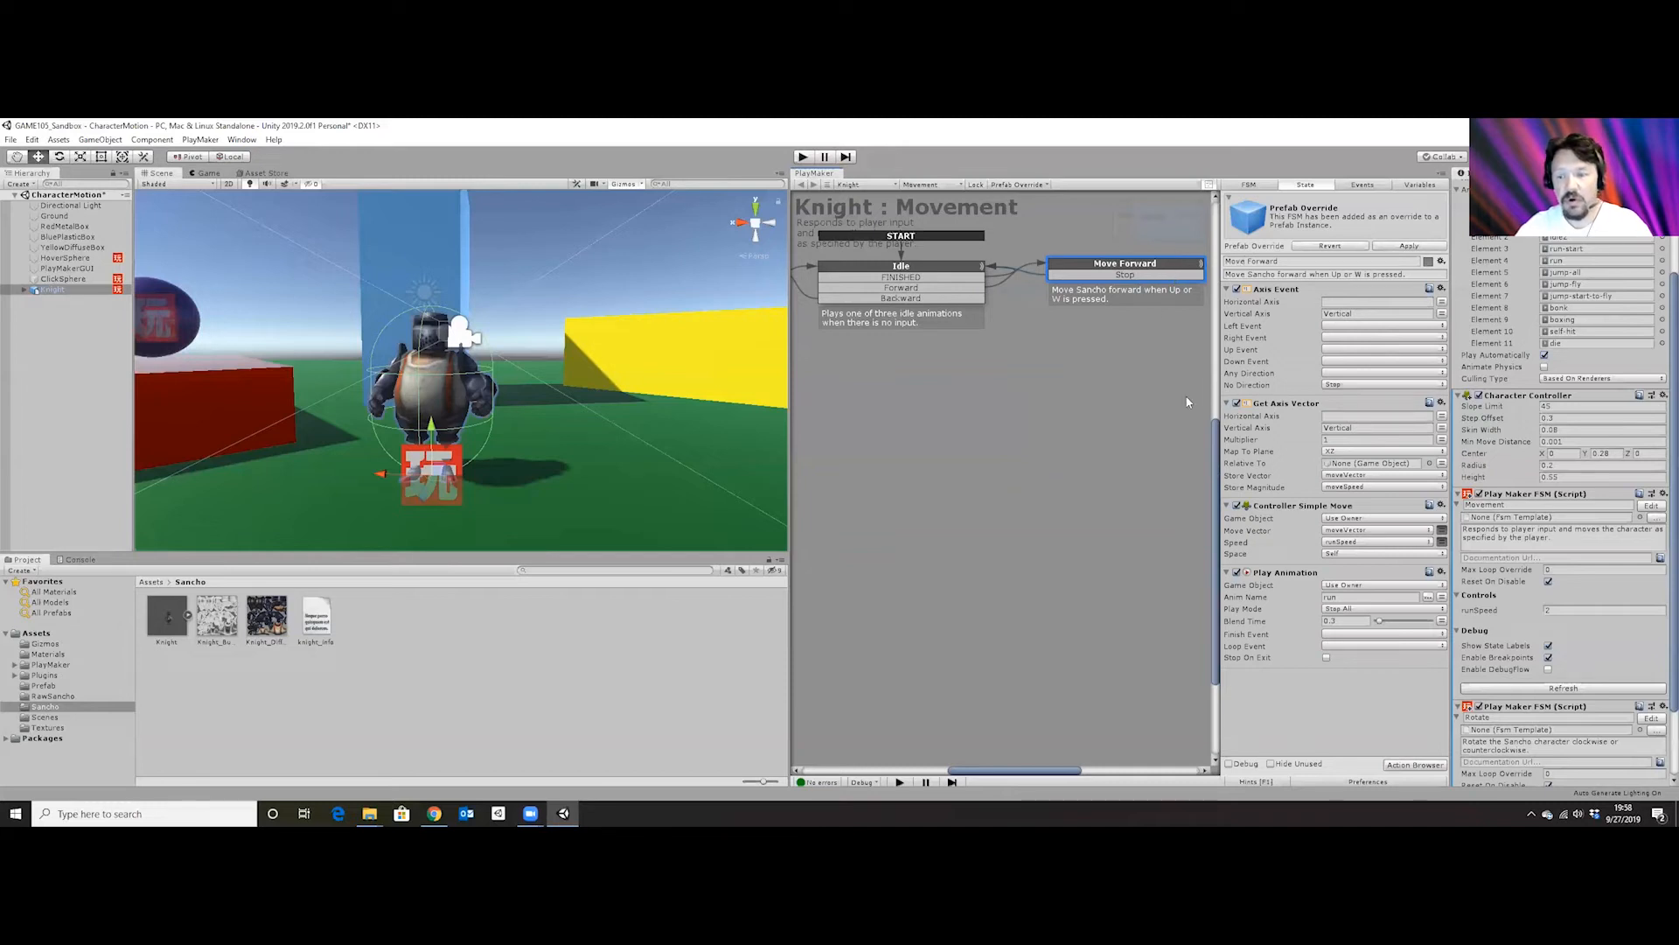
click(1415, 765)
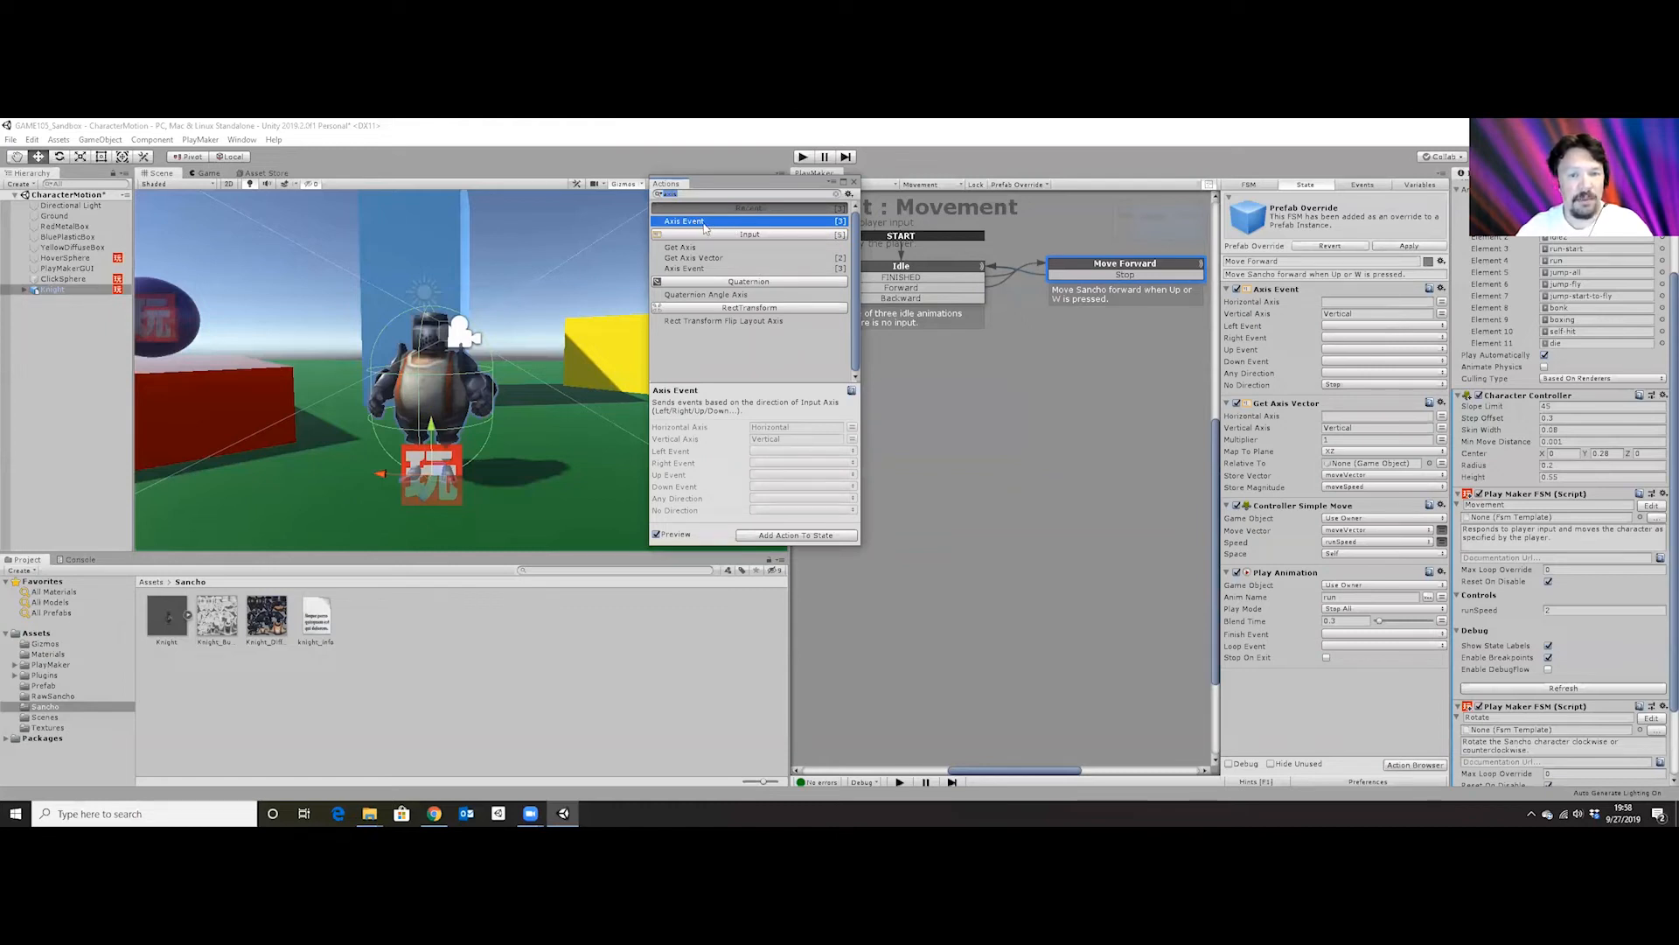
click(854, 183)
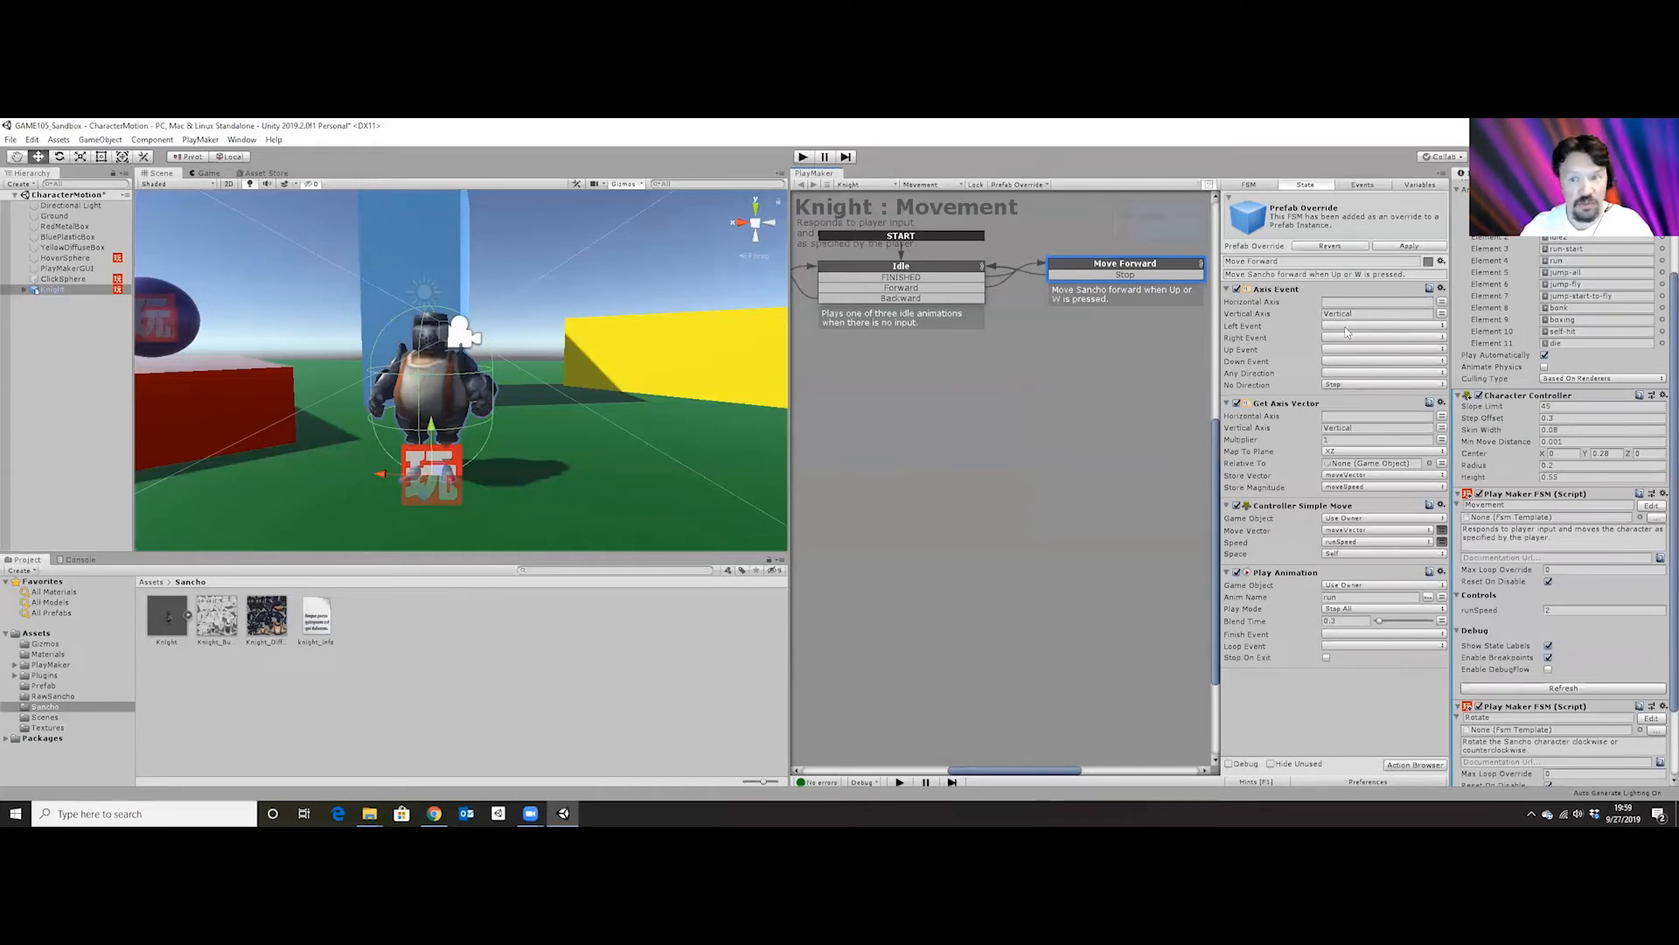
click(1341, 385)
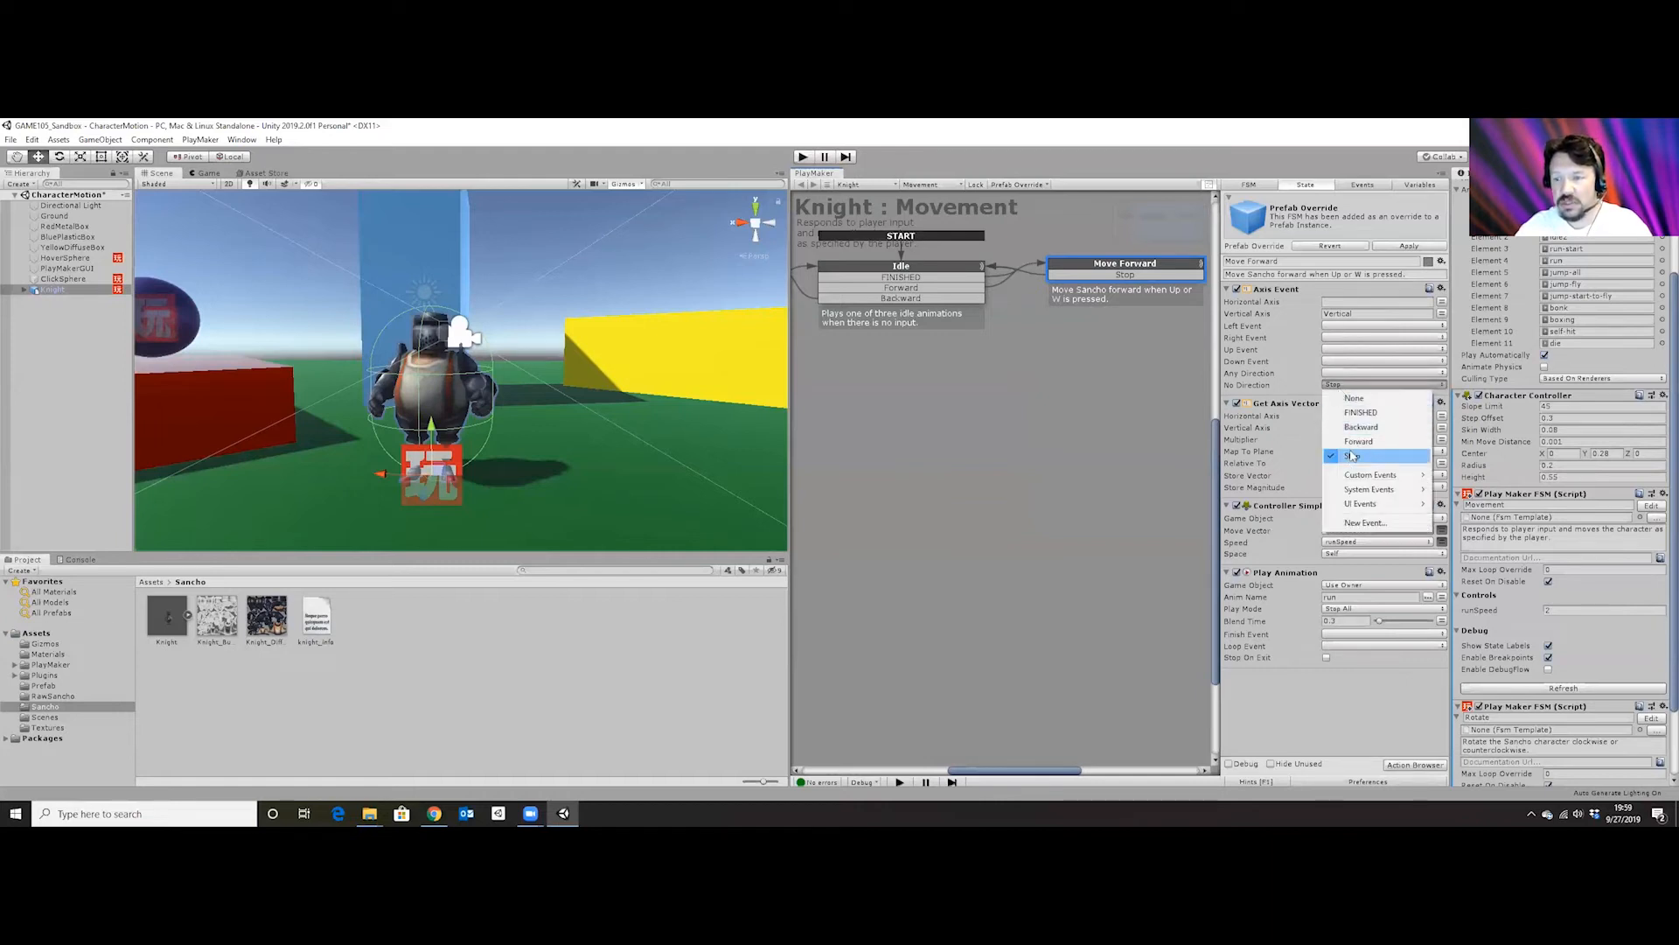
click(1351, 456)
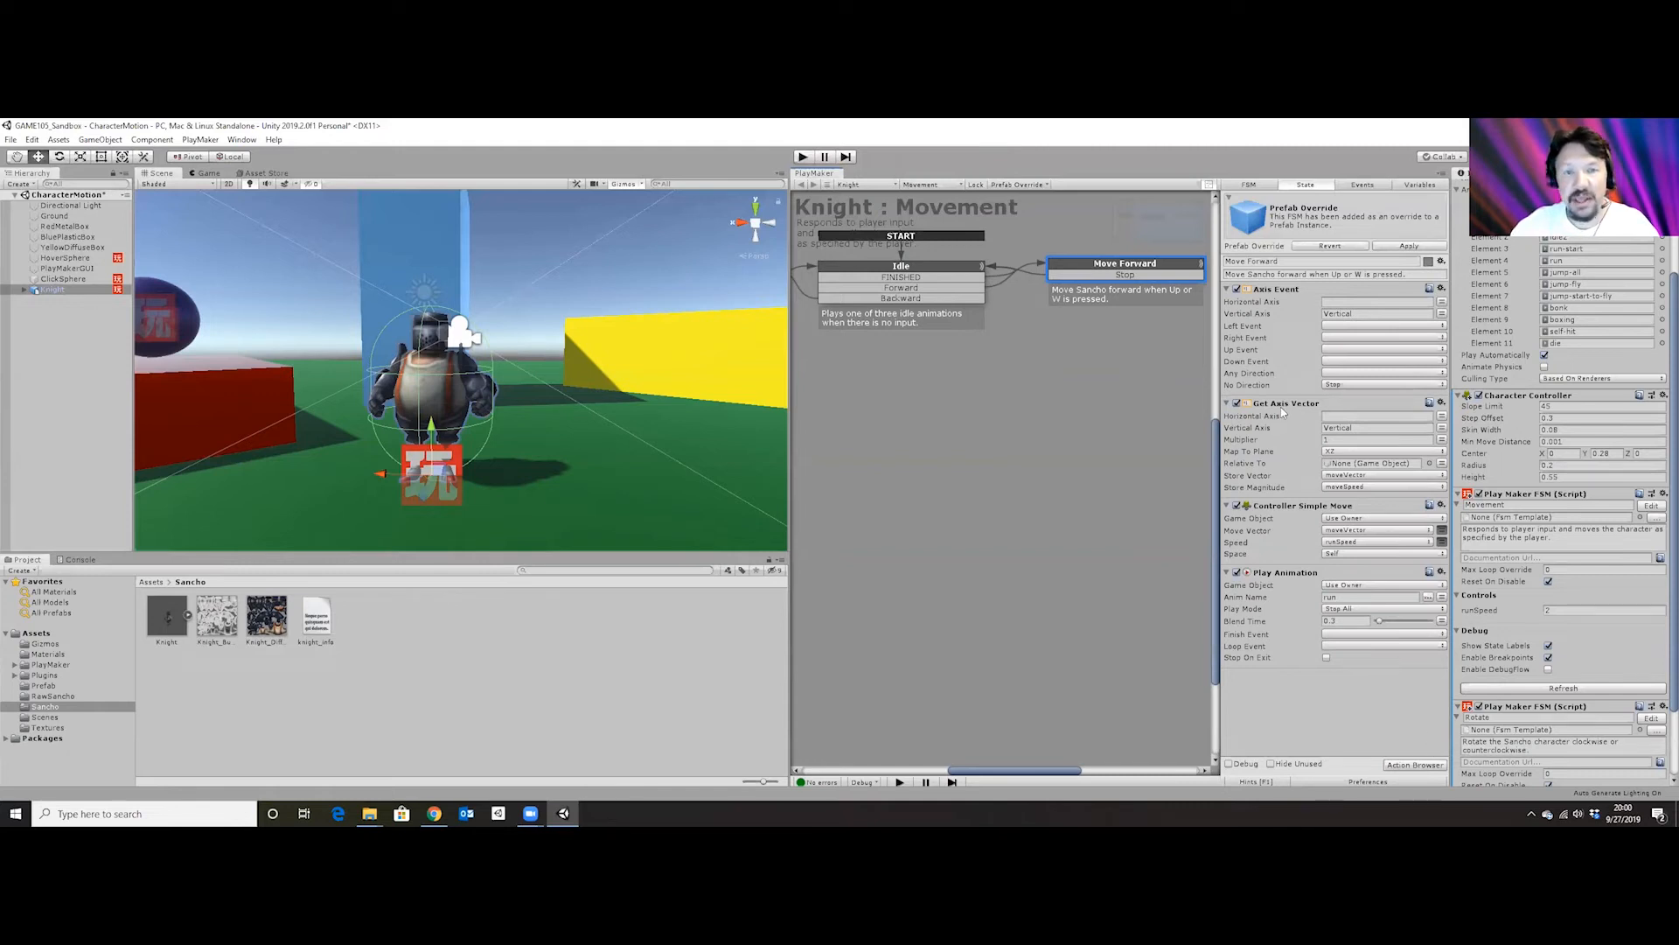
Review the Movement FSM's variables, inspecting moveSpeed's properties and where a new variable is named.
click(1410, 184)
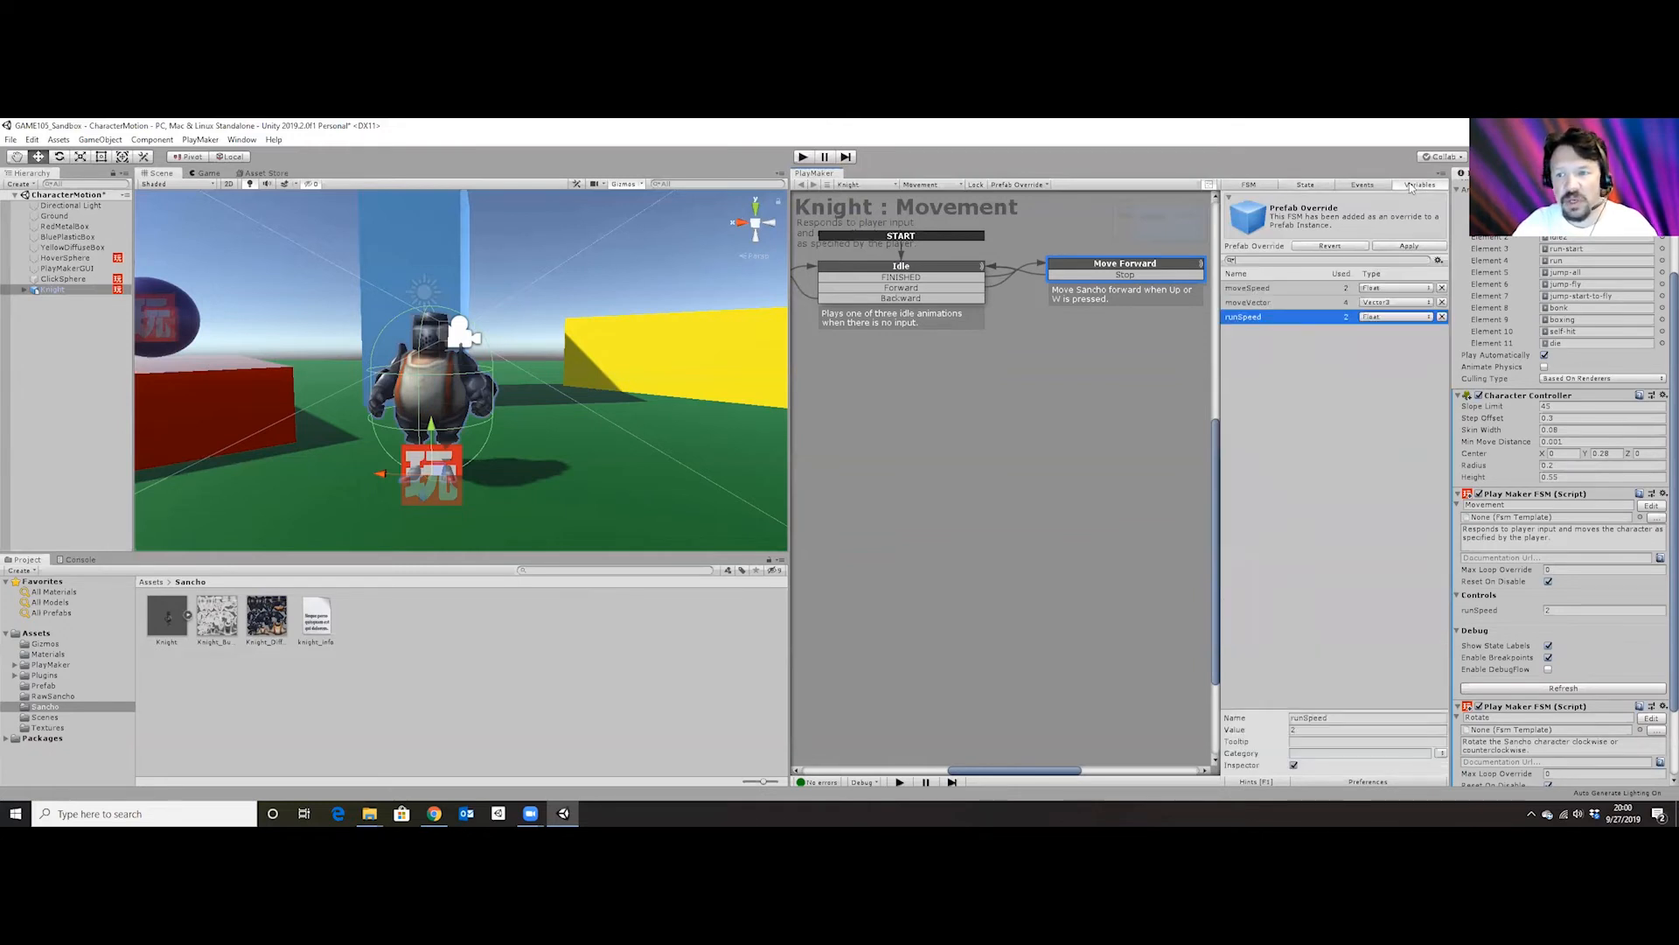
click(1292, 290)
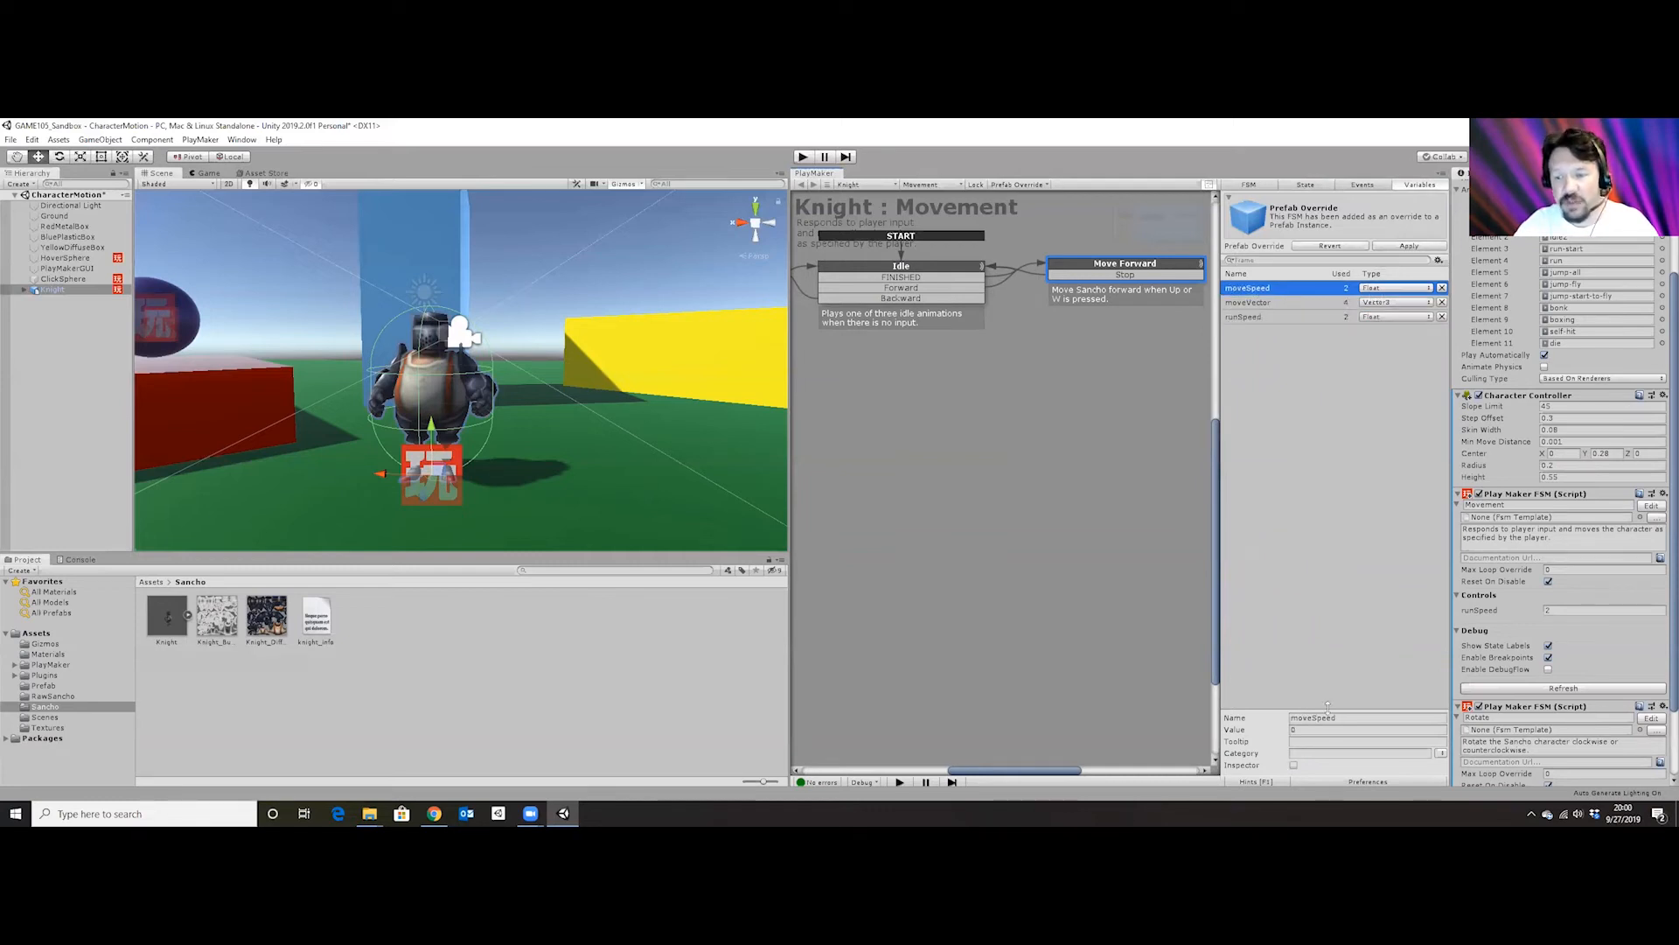
click(1359, 456)
click(1308, 753)
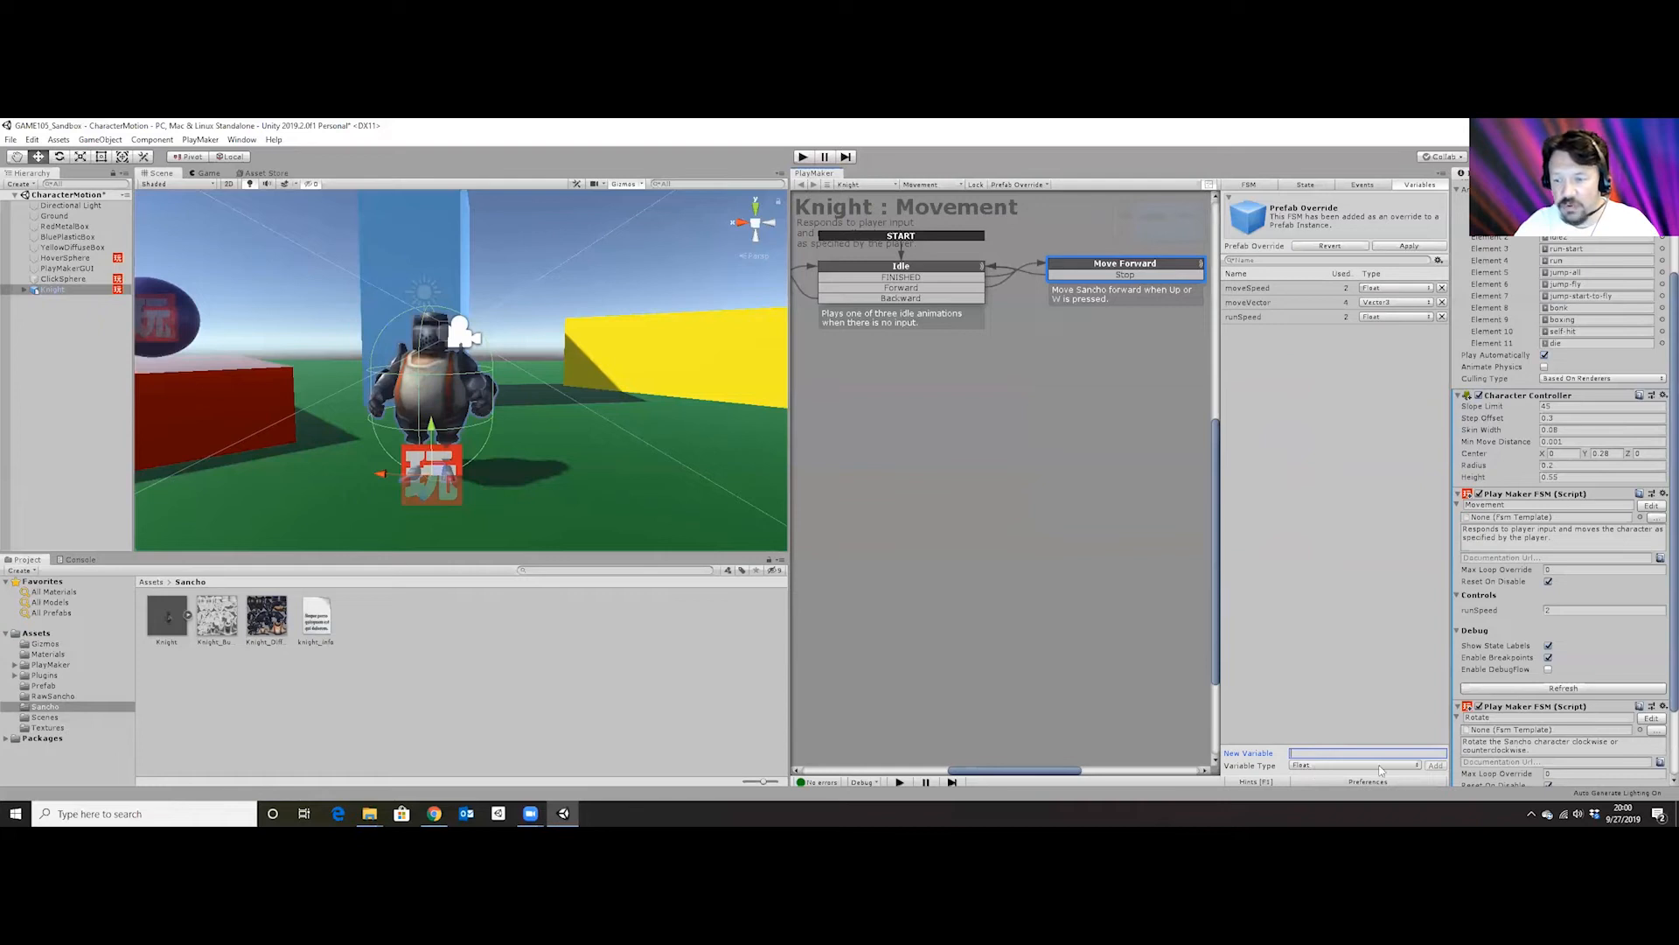
click(1269, 289)
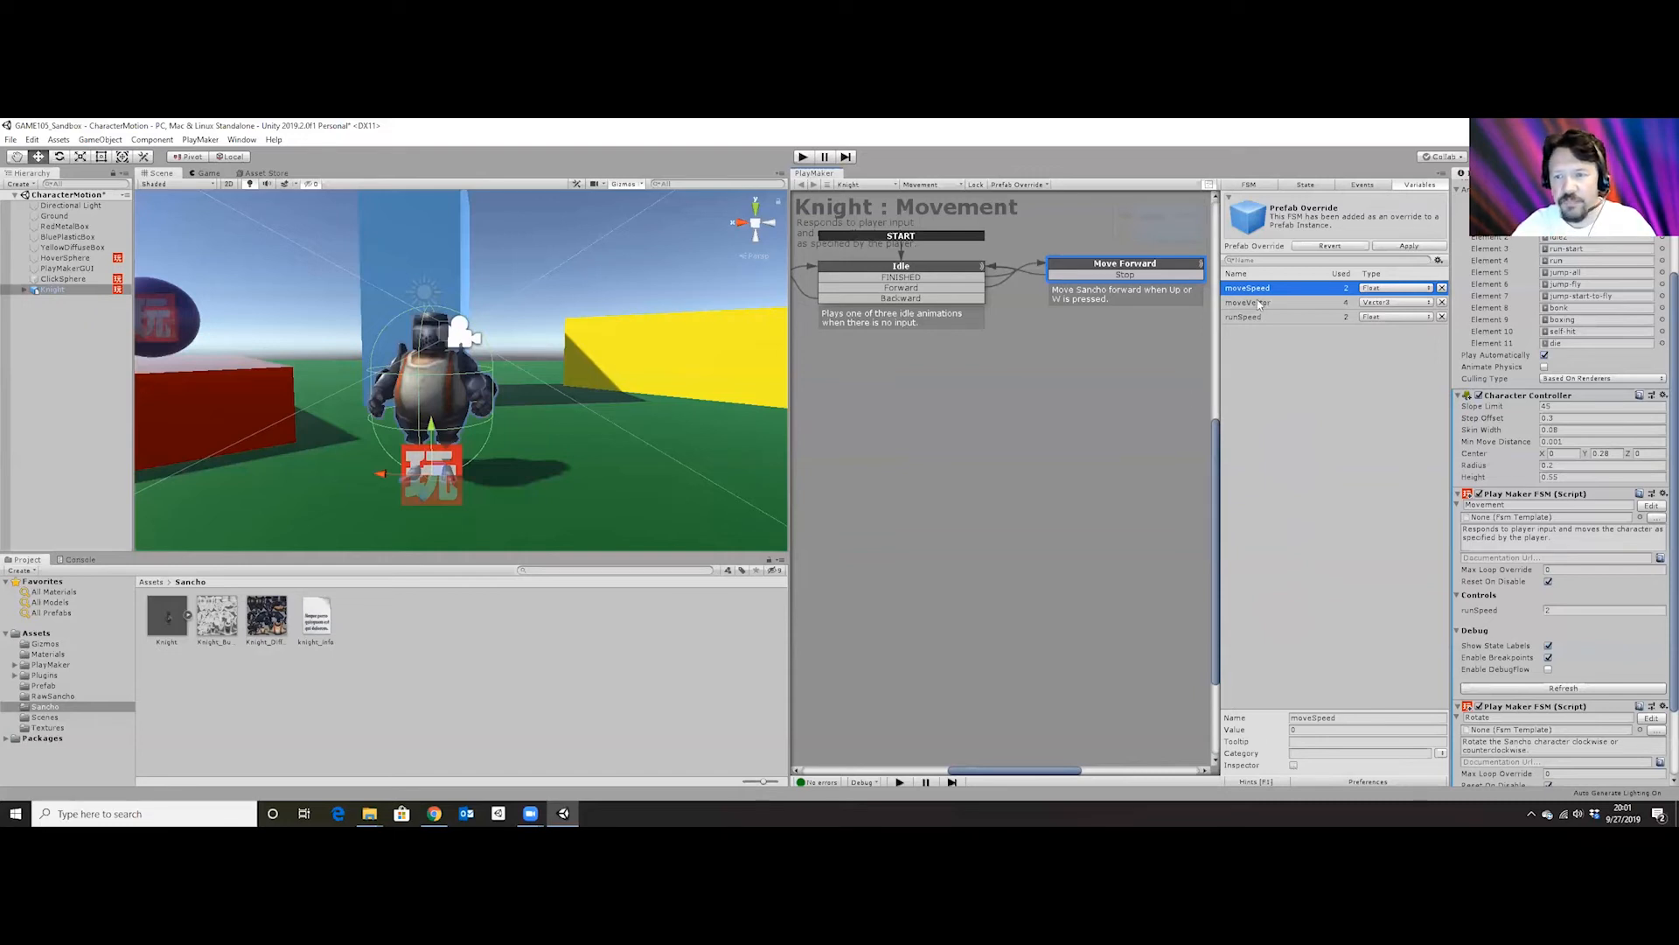
click(1310, 656)
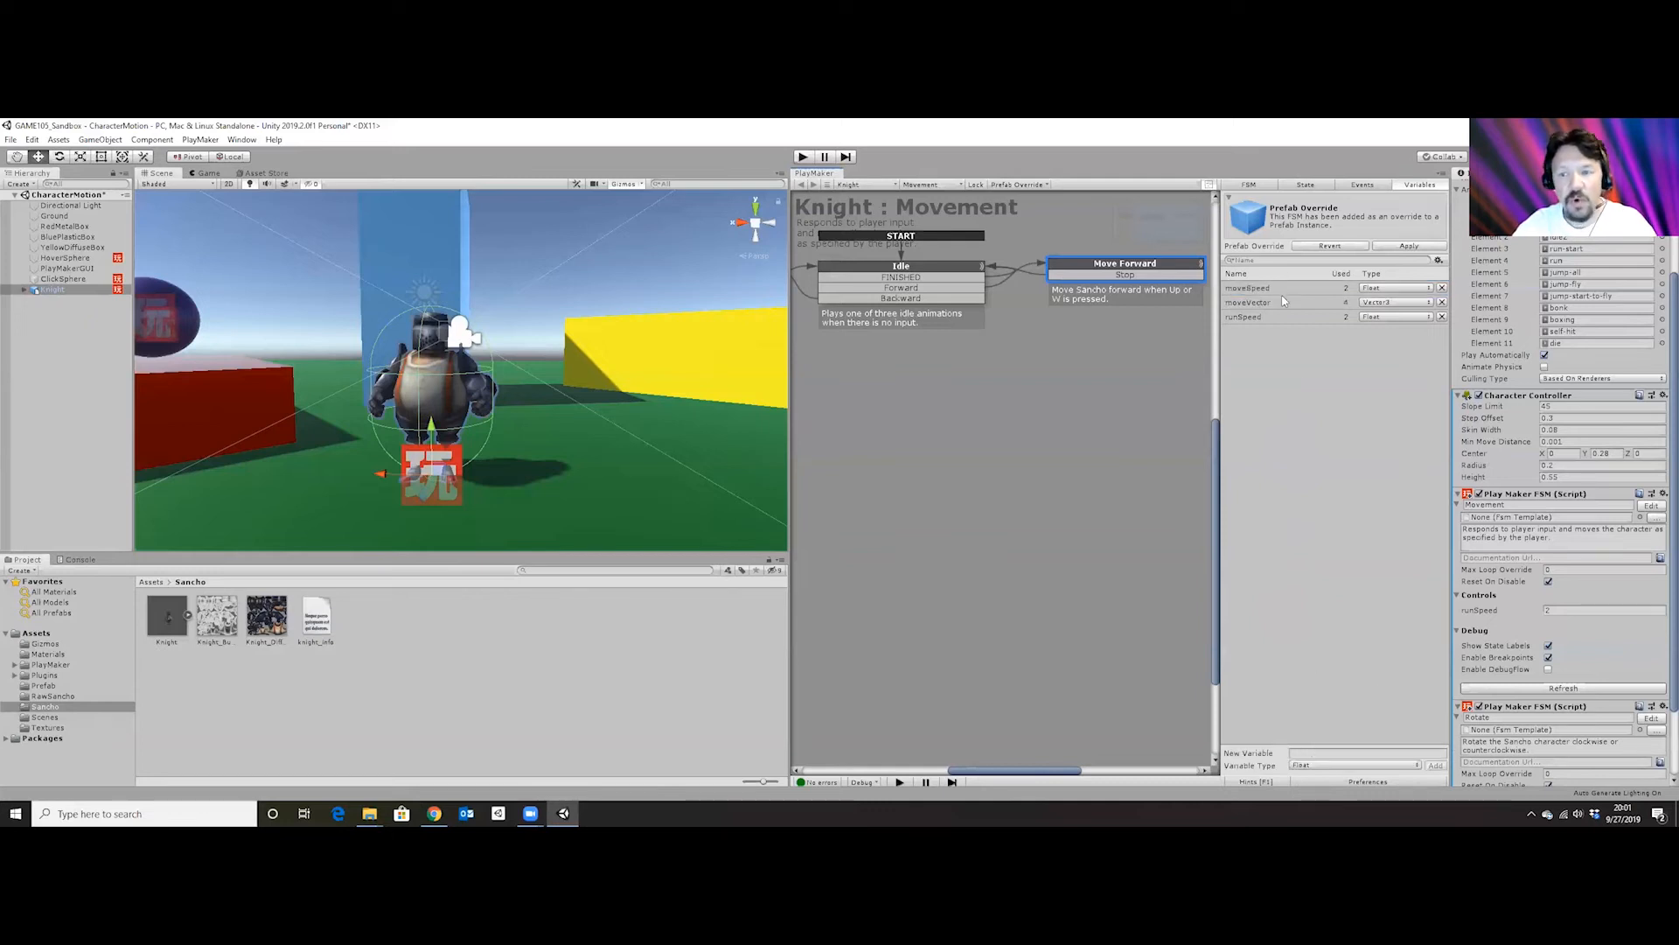
Review the types available for a new variable and inspect the value of the runSpeed variable.
click(1300, 752)
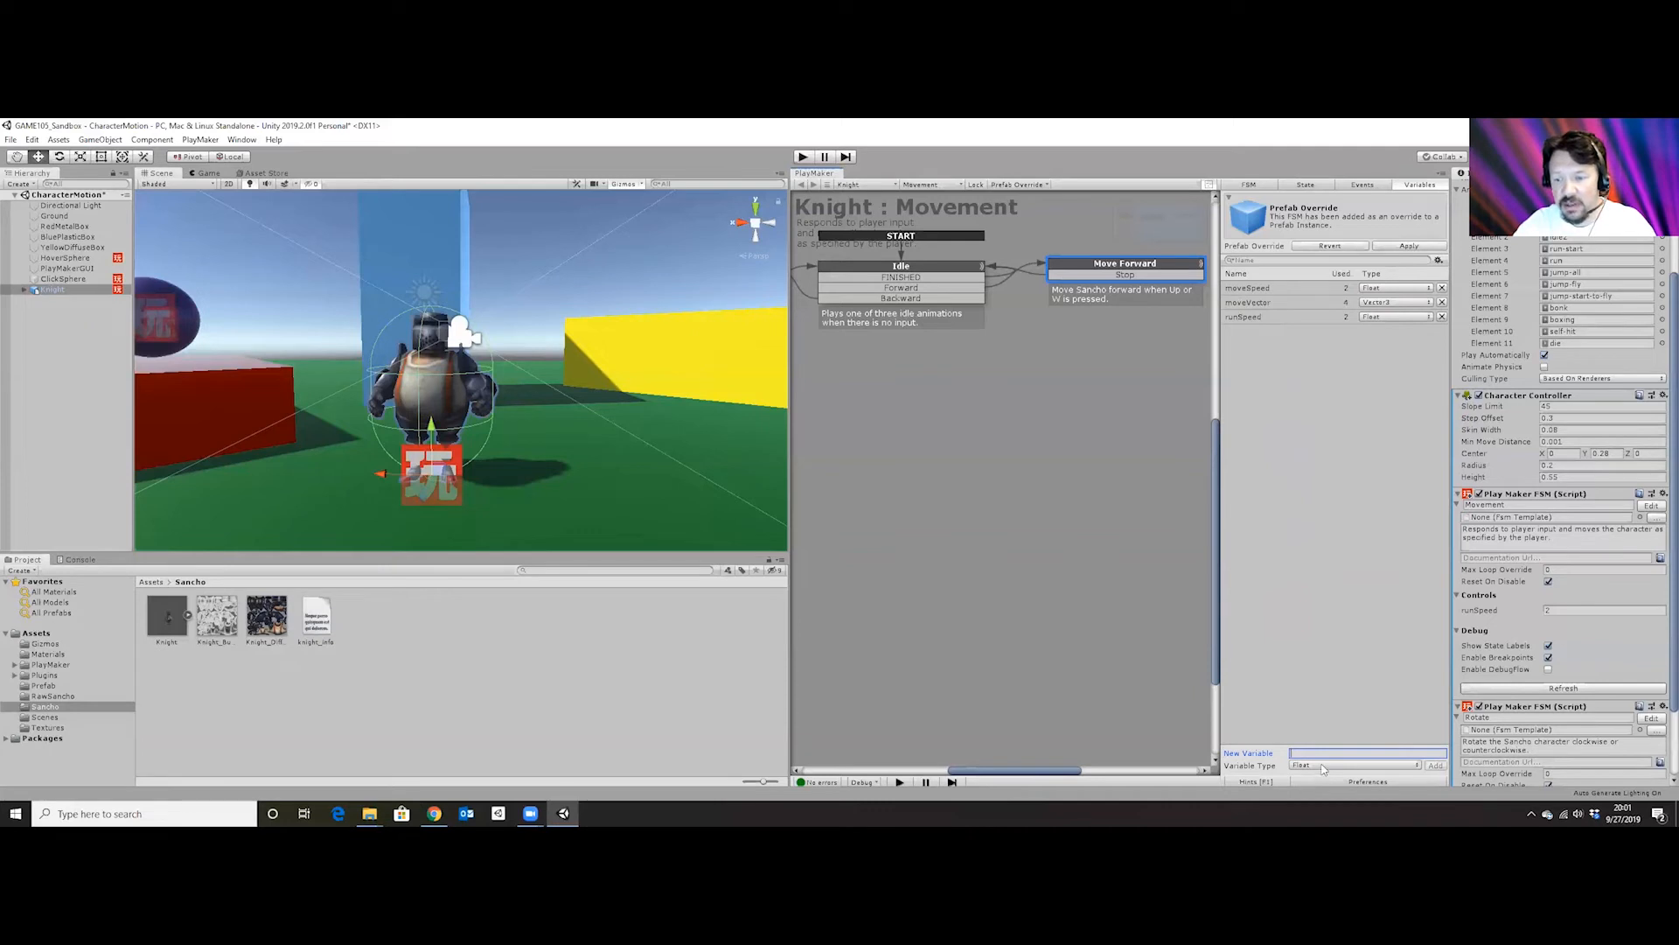
click(1321, 774)
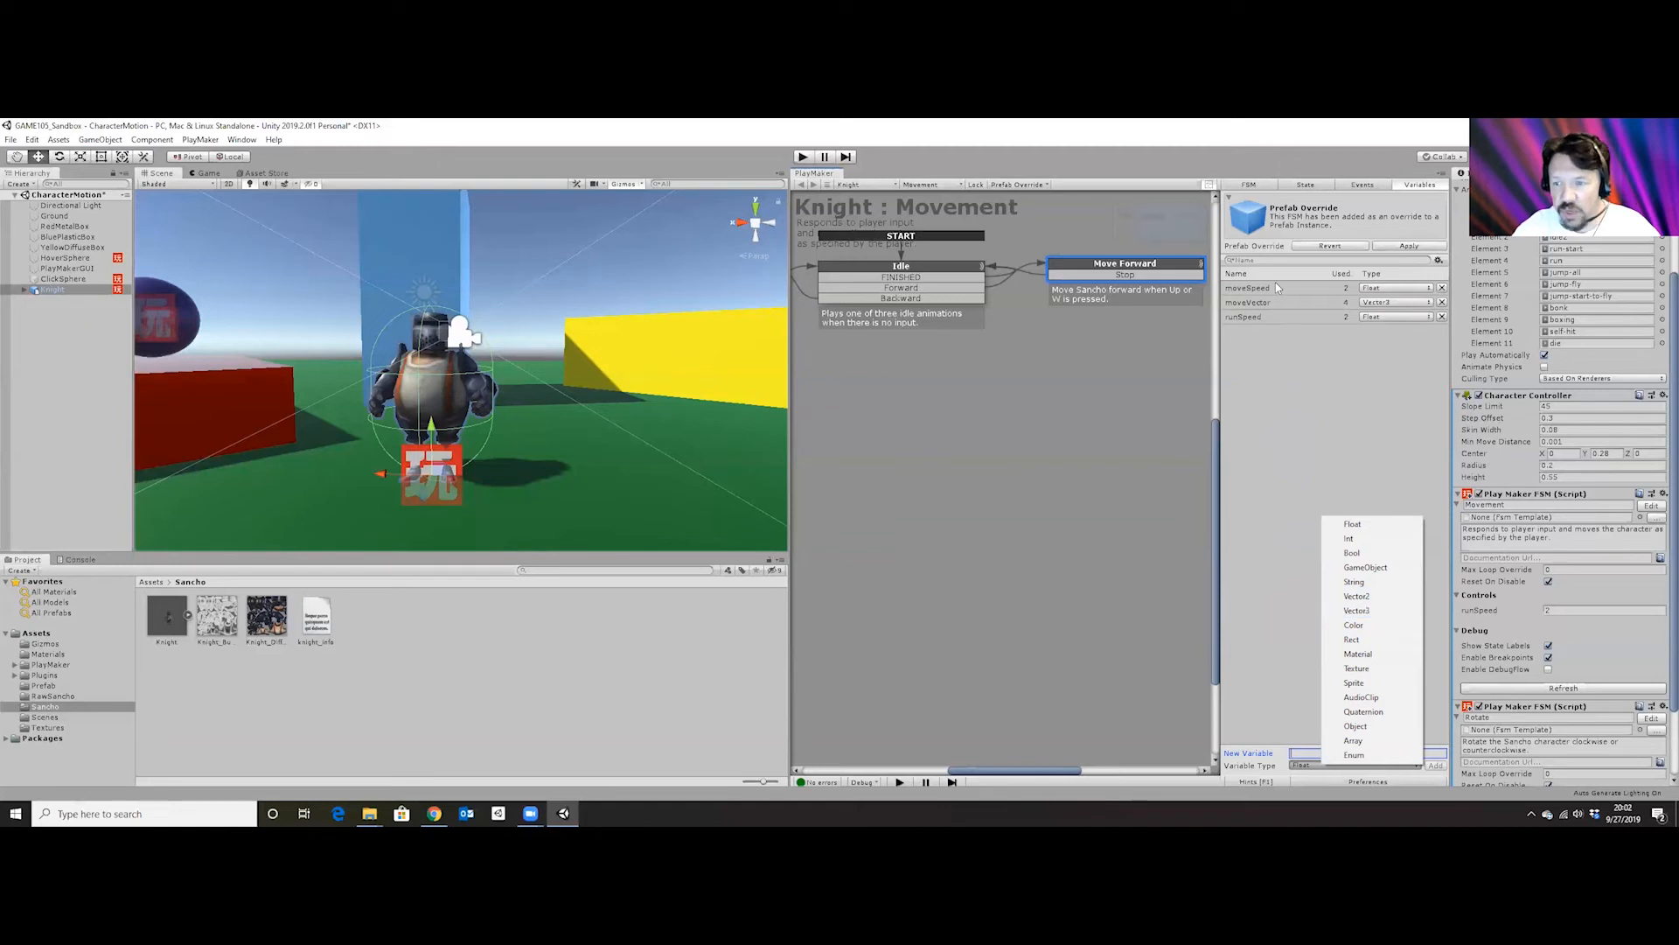
click(1271, 385)
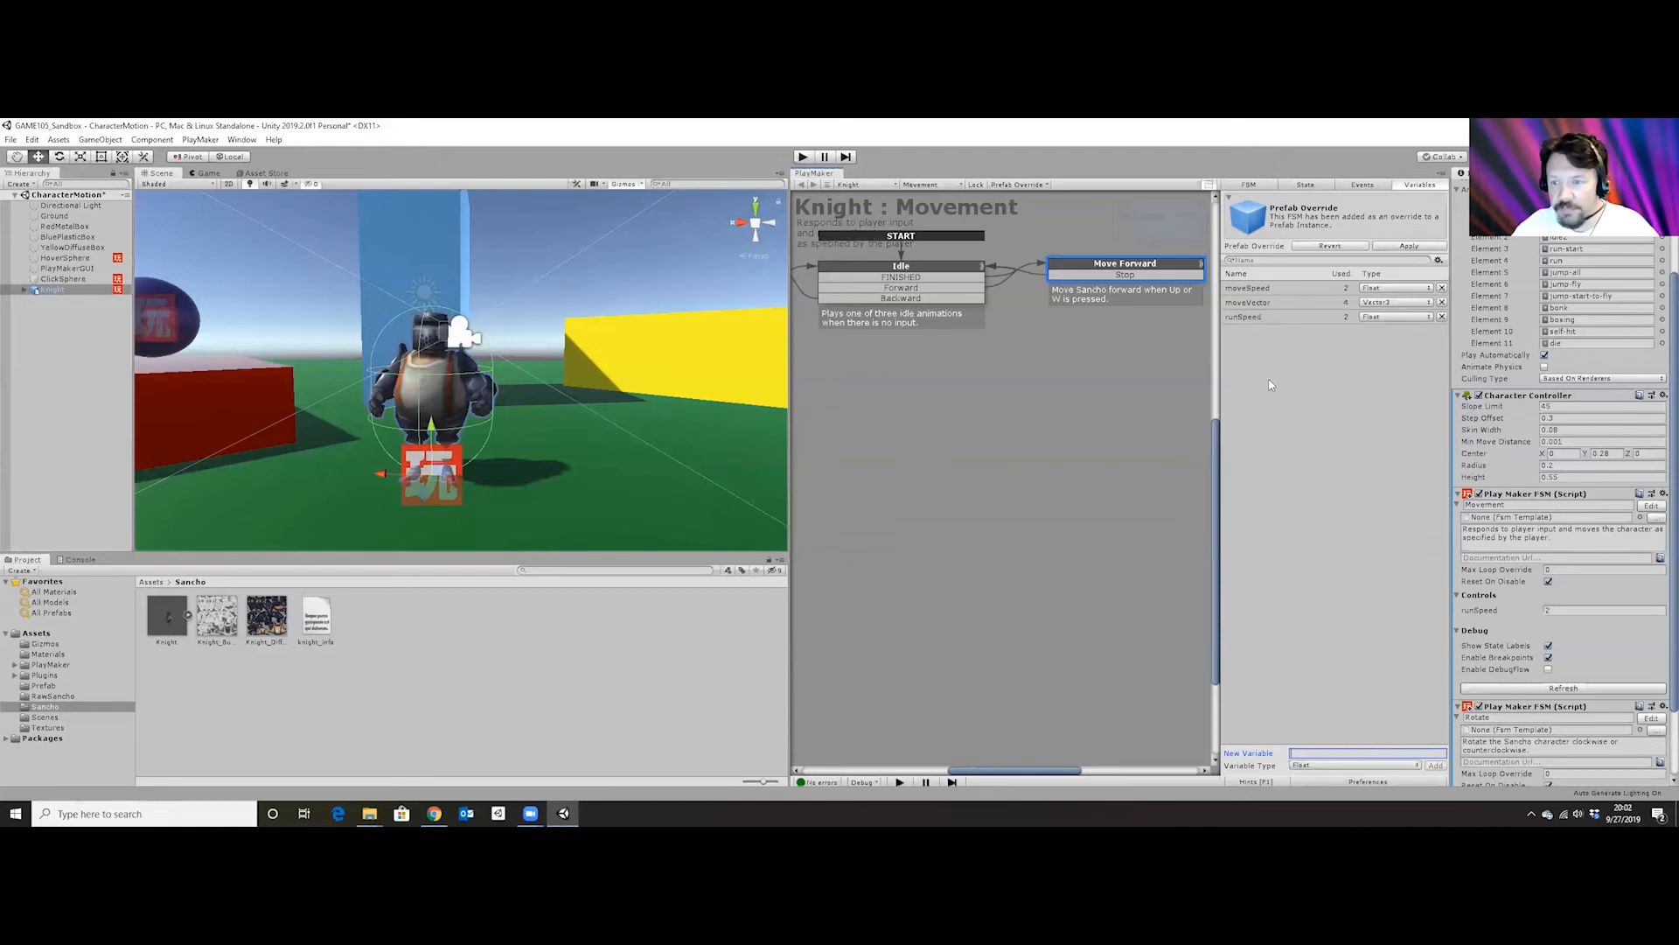
click(1249, 319)
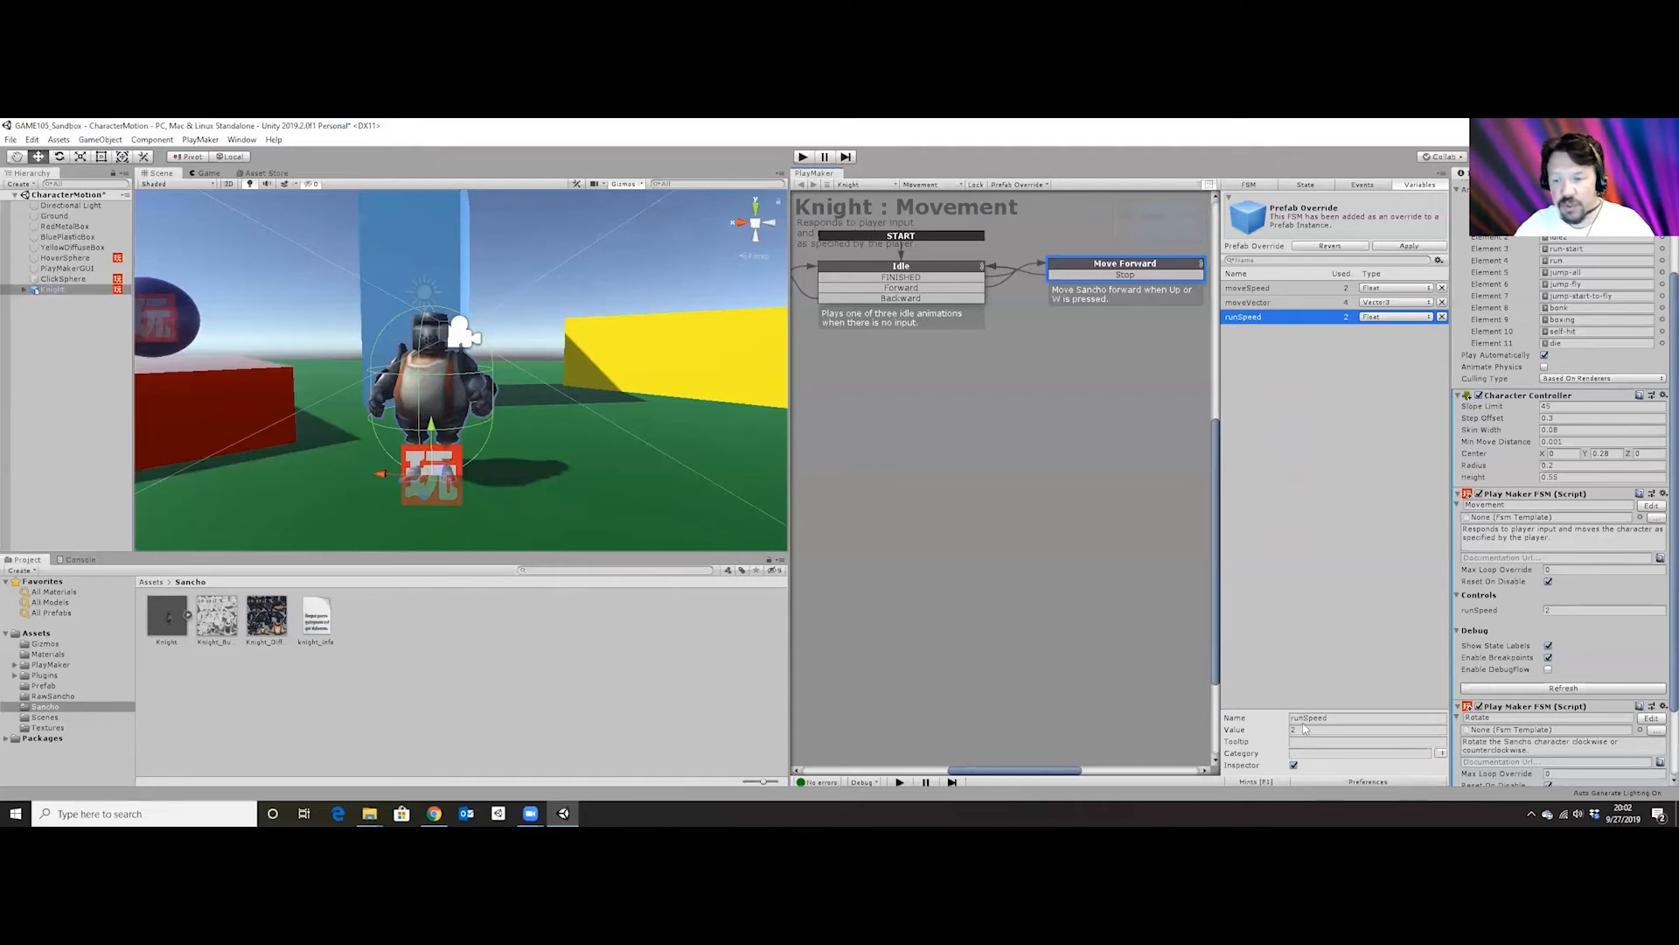
click(1302, 730)
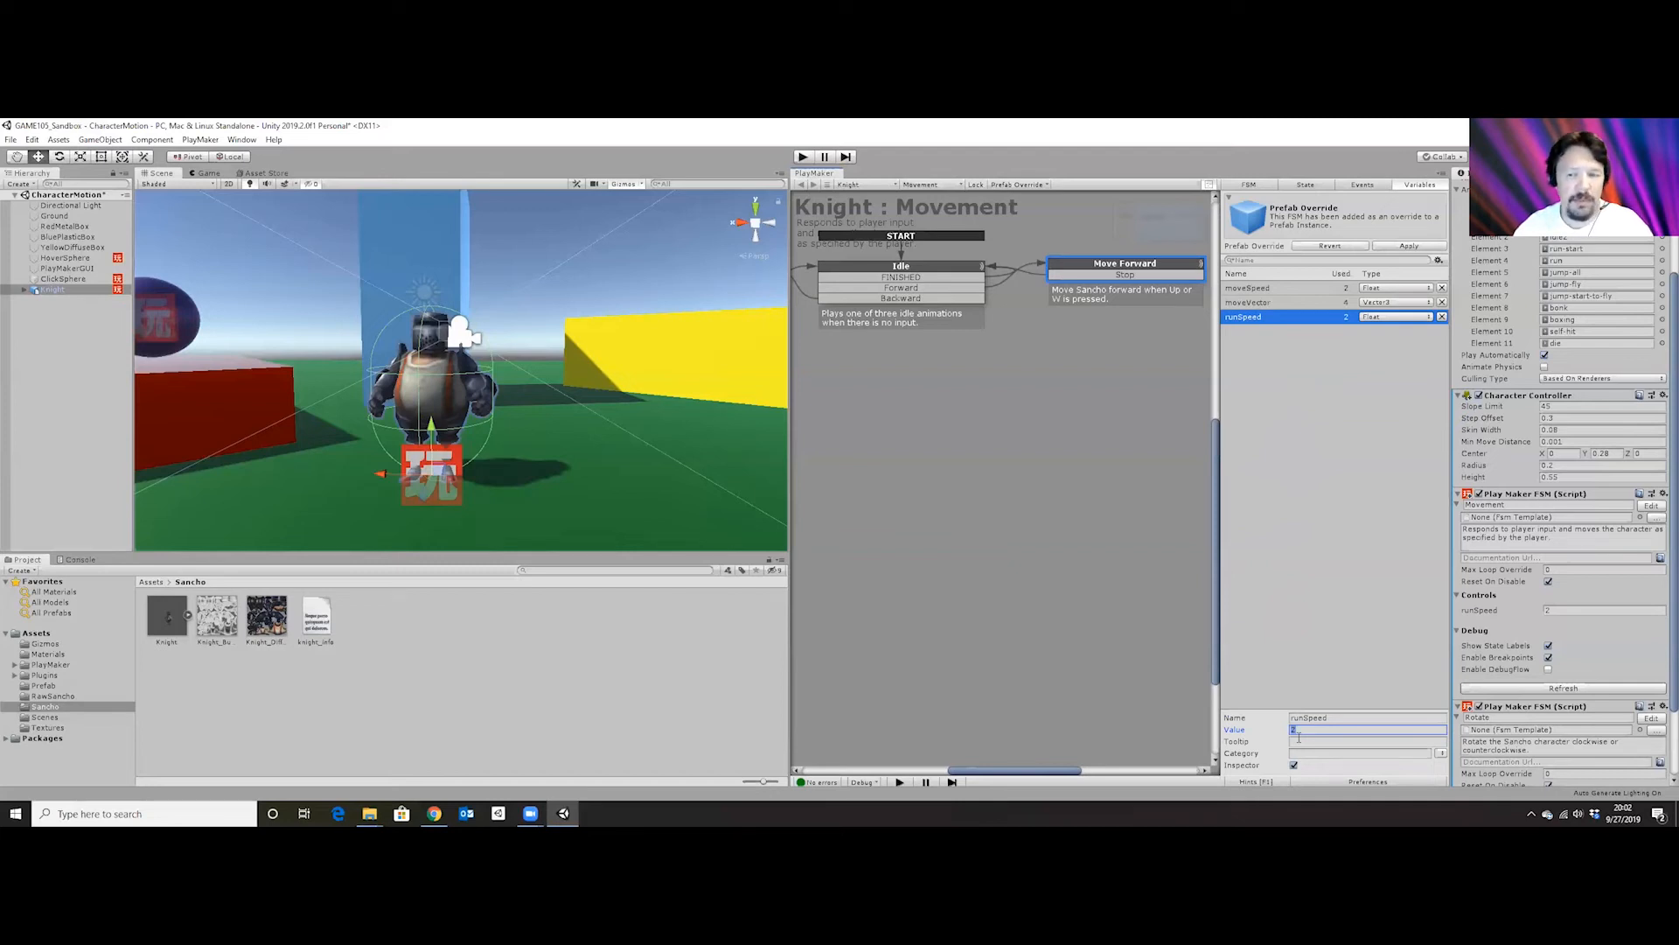
Return to Move Forward's Get Axis Vector action, search the action library for "control", and preview Controller Simple Move without adding it.
click(1106, 267)
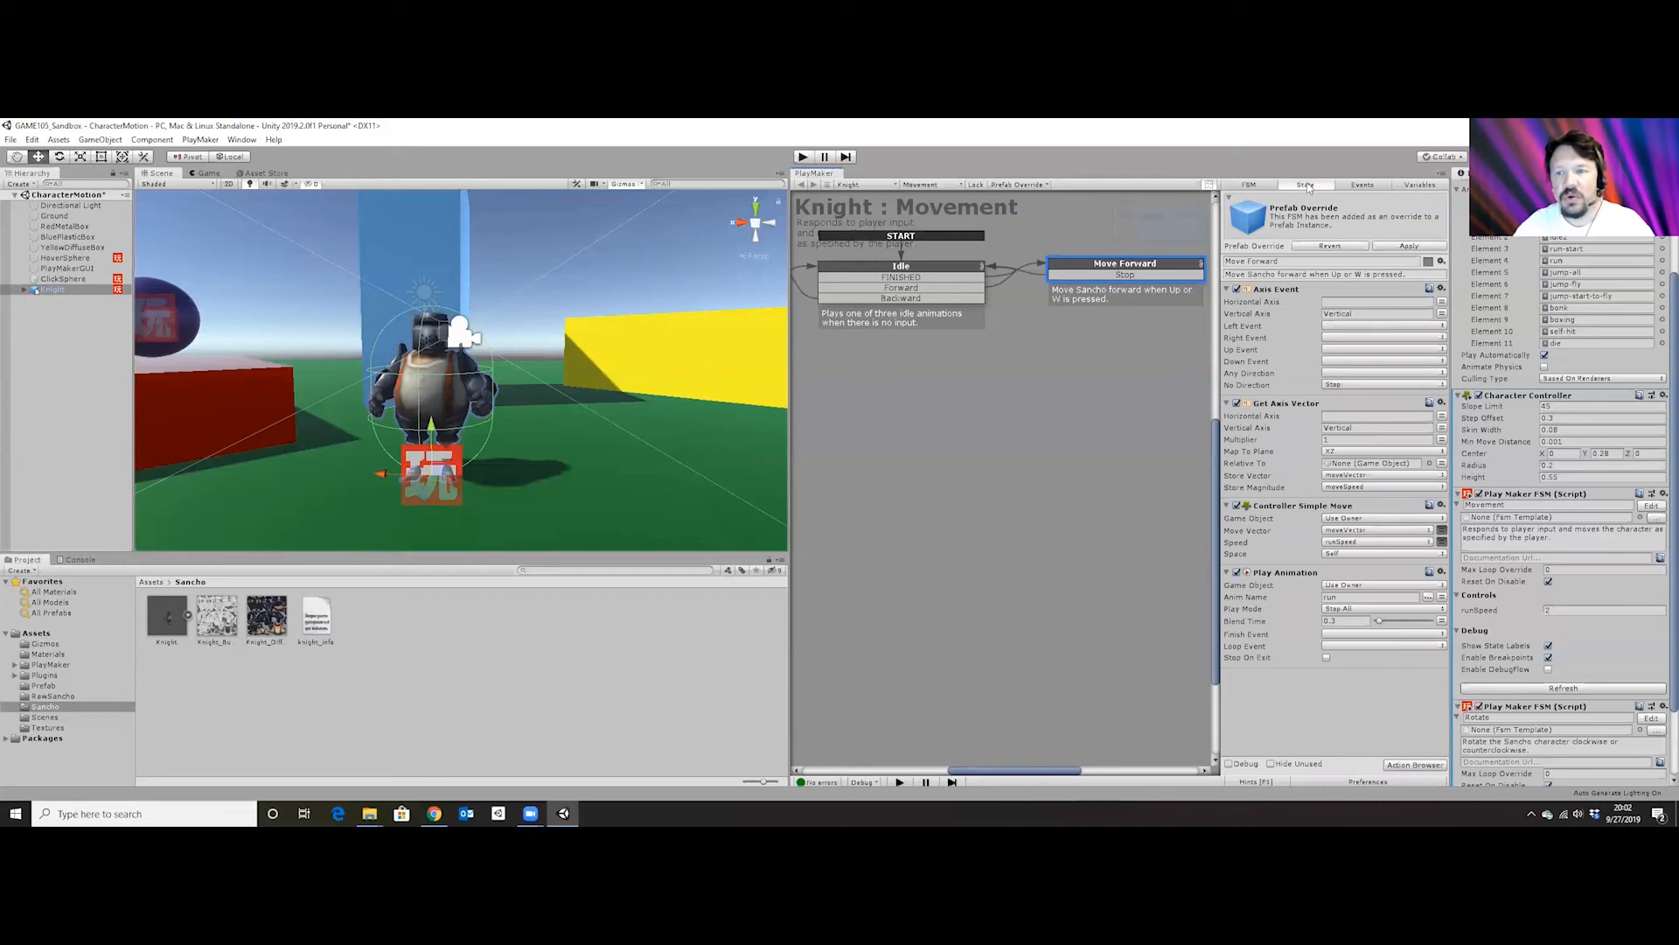
click(1300, 404)
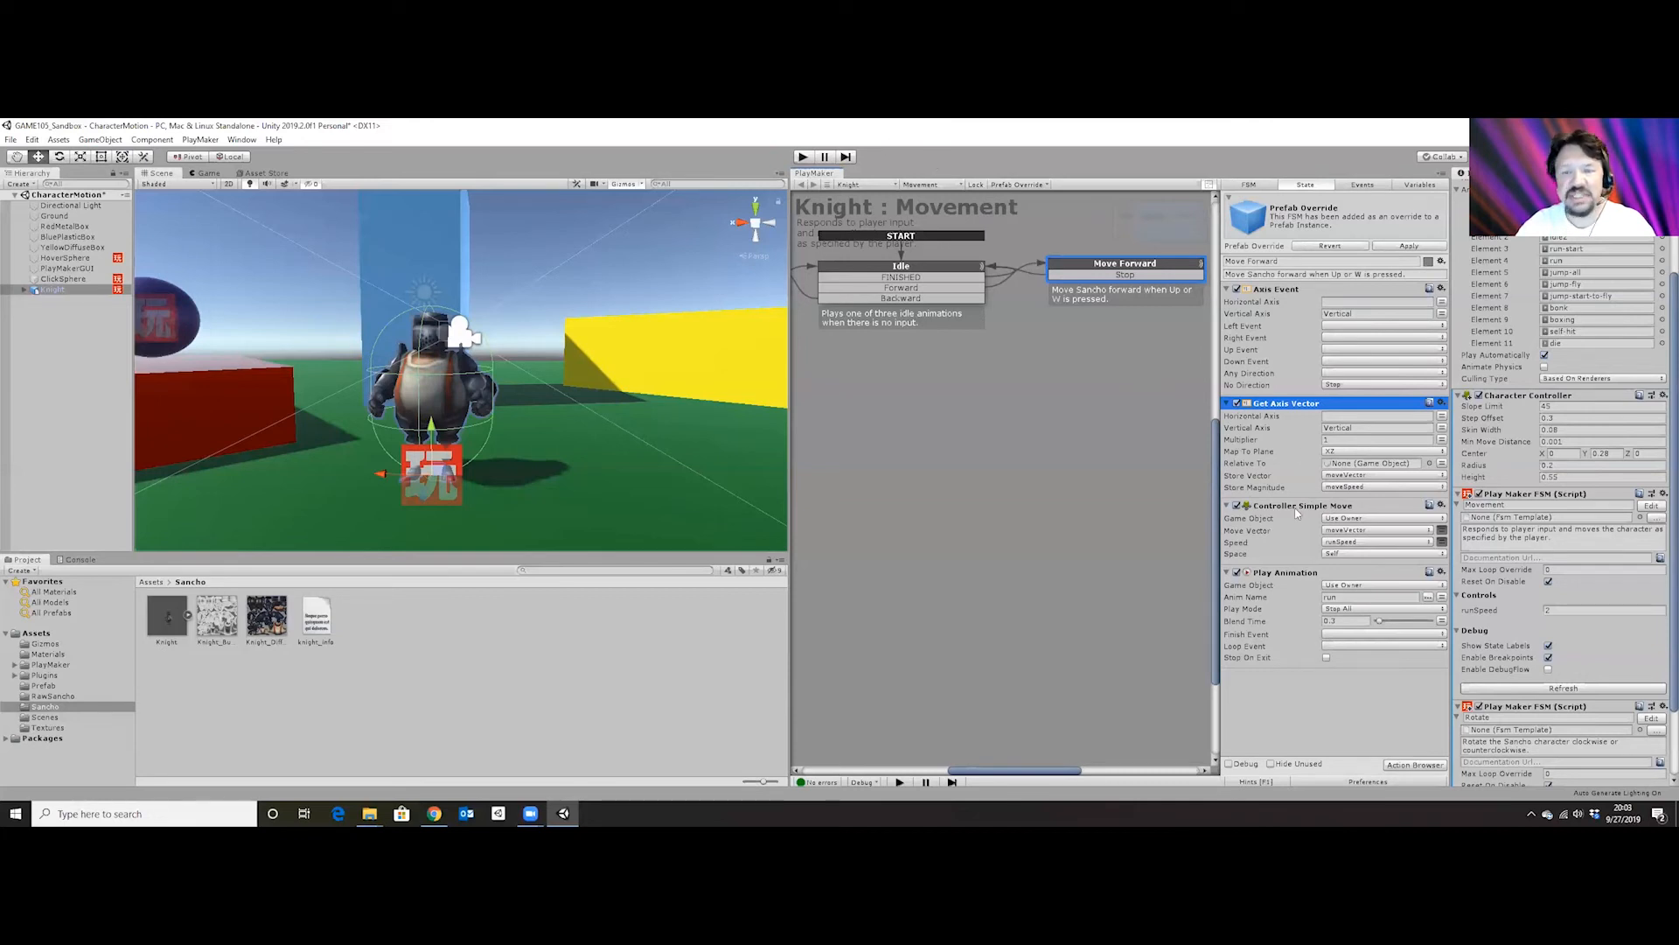
click(1414, 764)
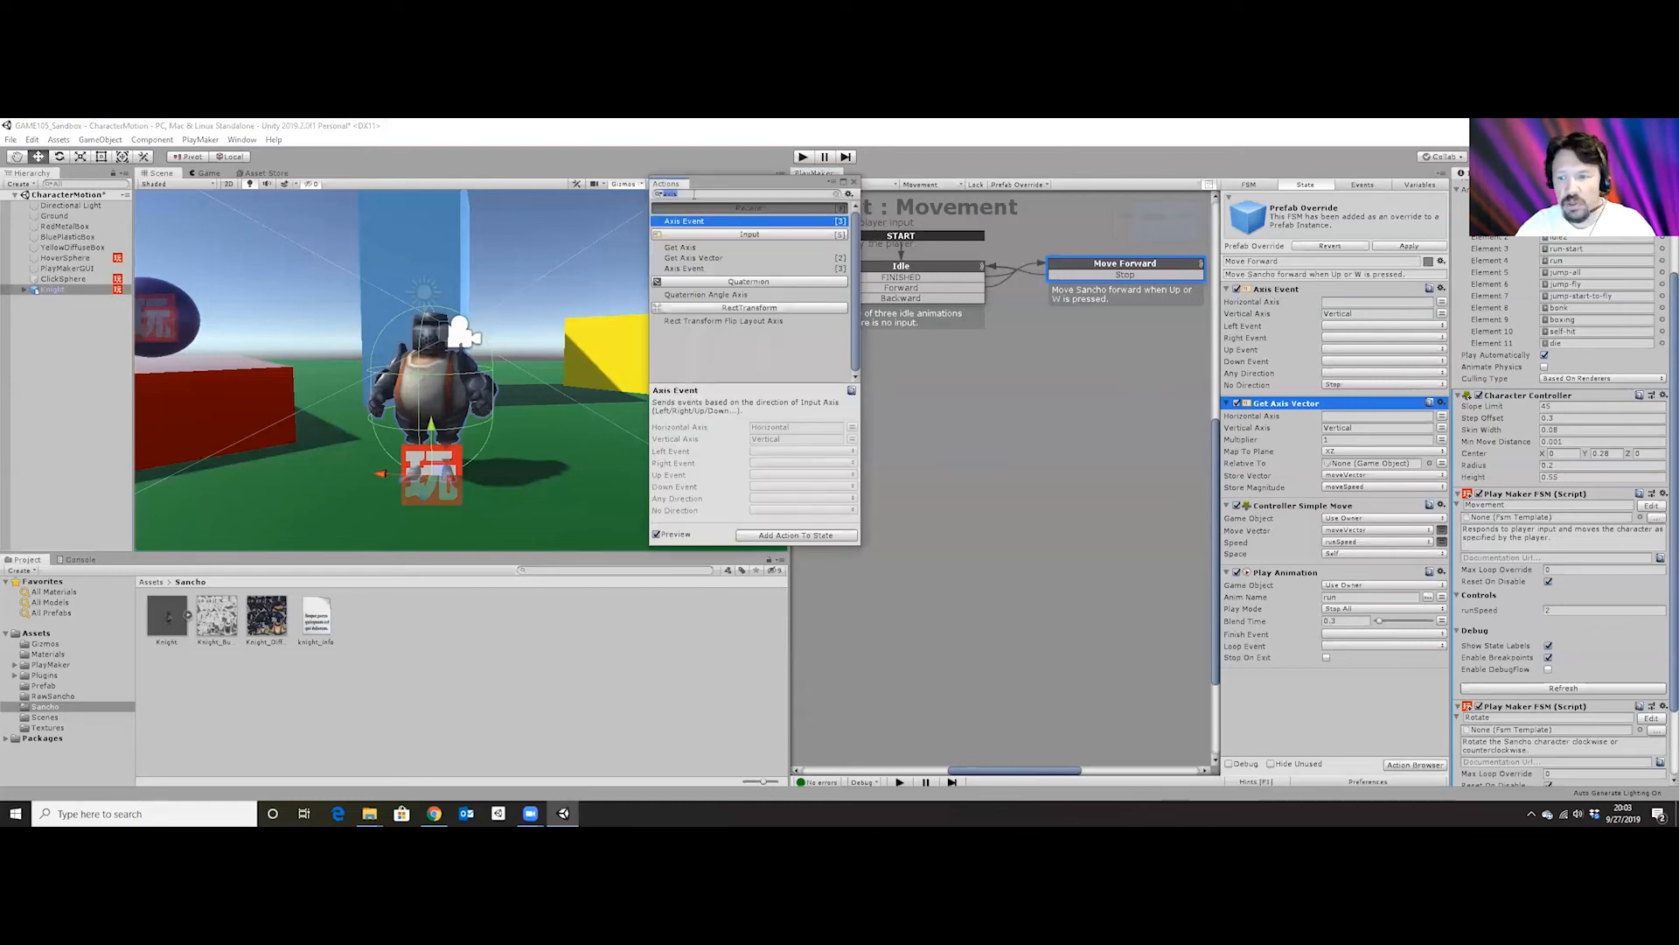
text(conro)
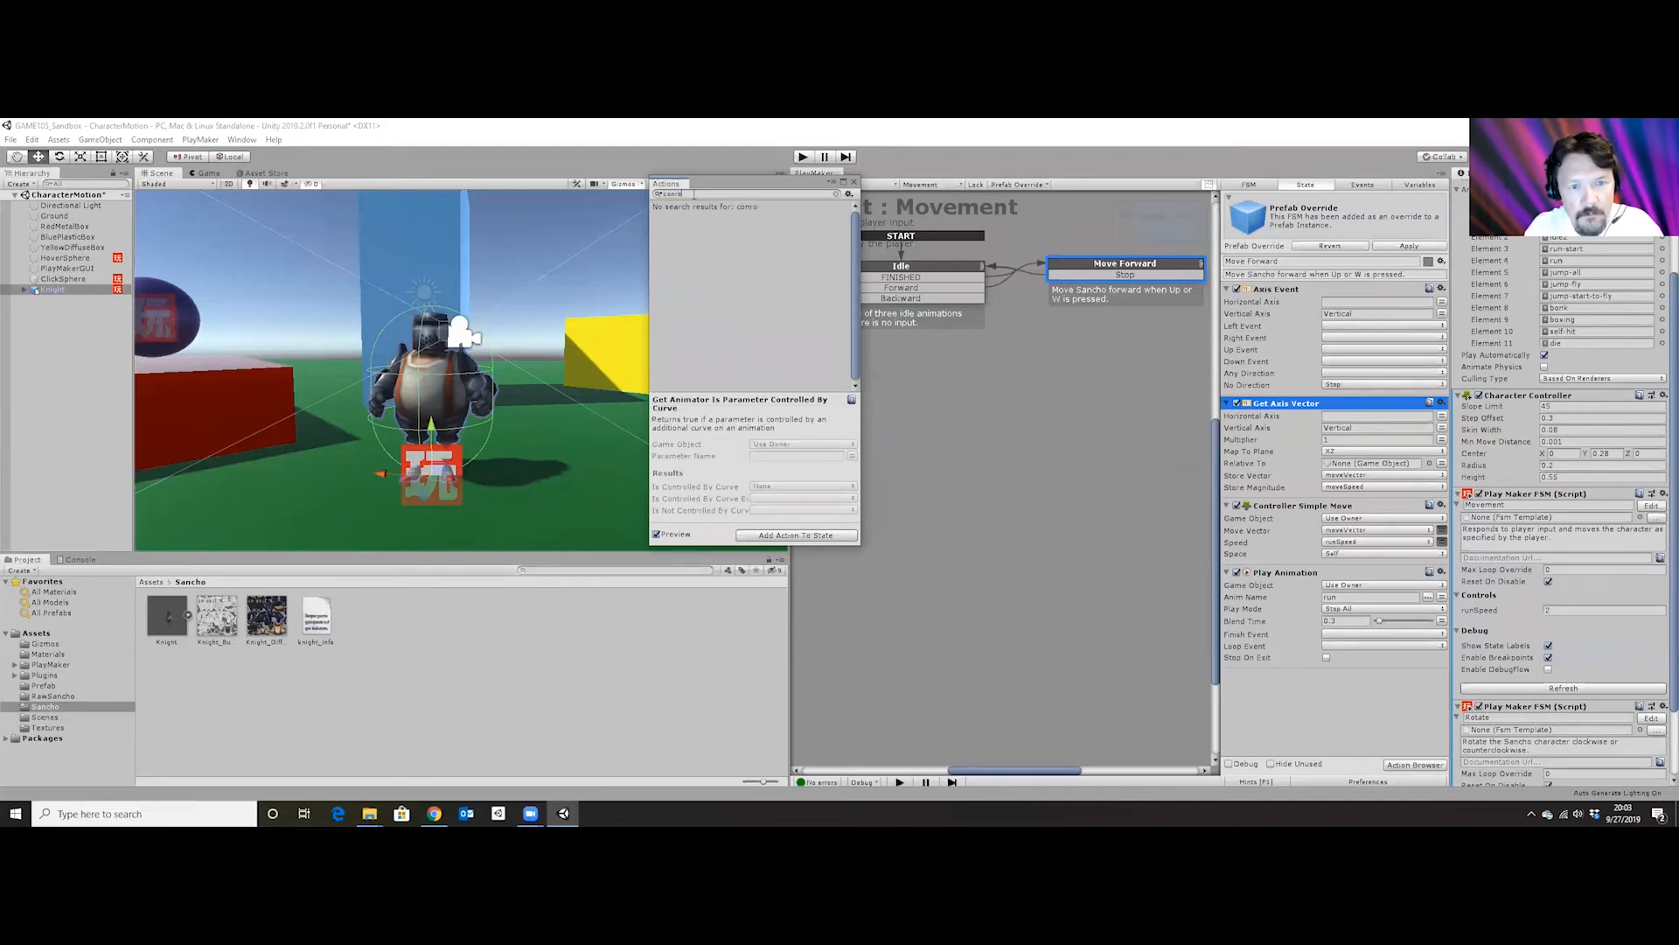
key(BackSpace)
key(BackSpace)
text(trol)
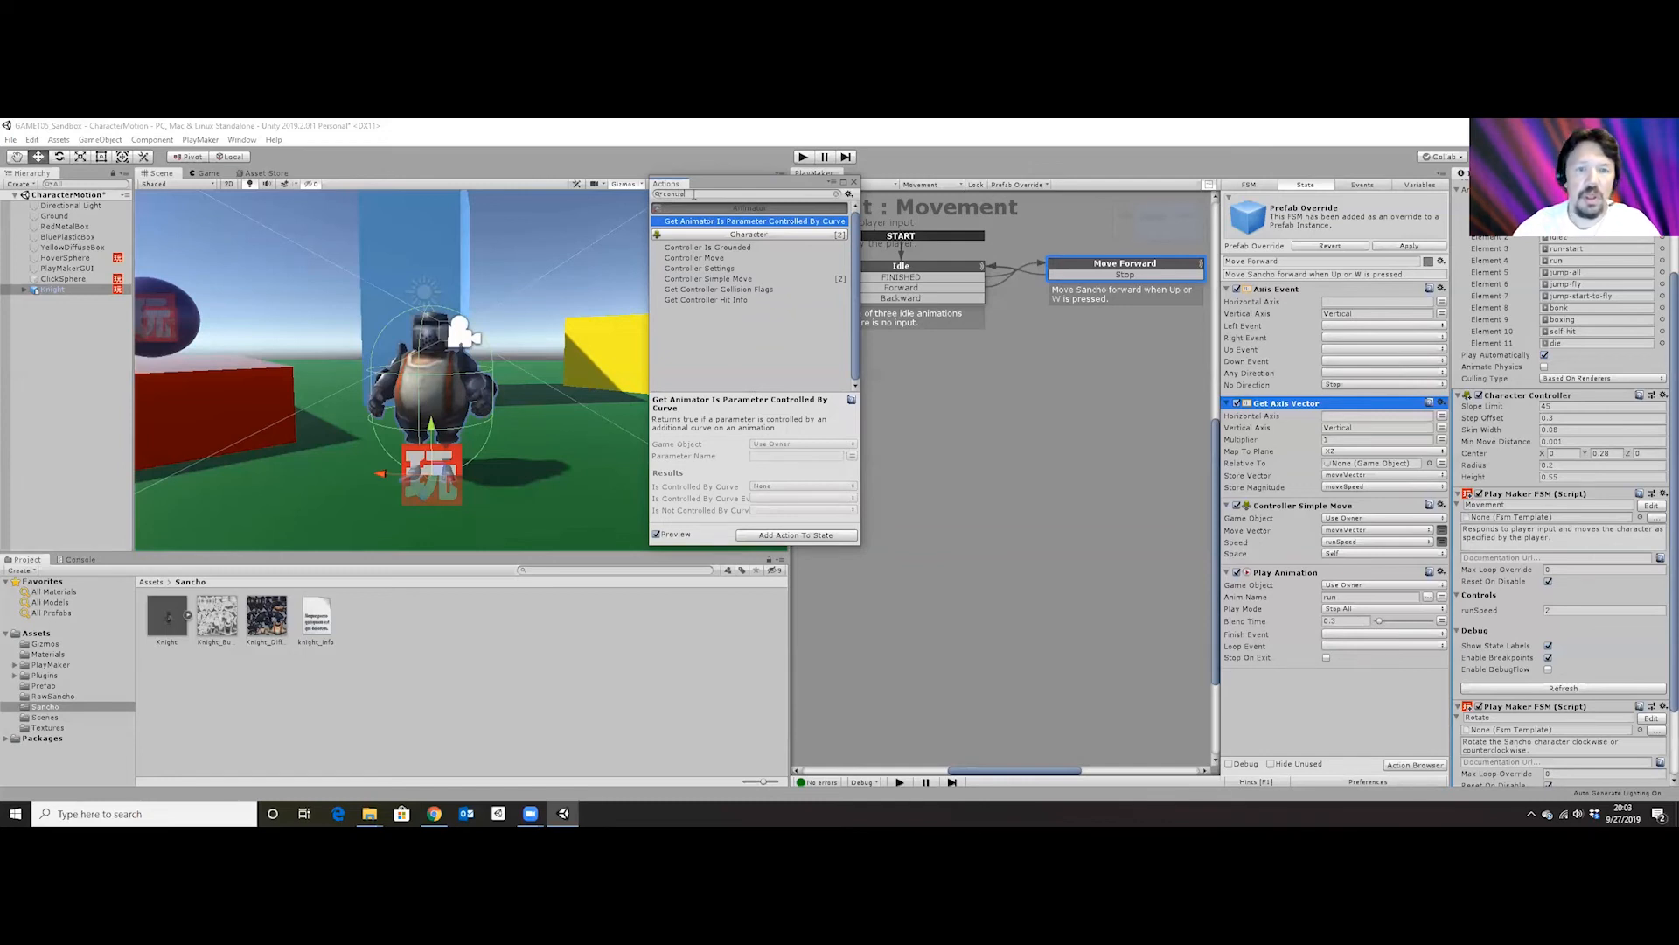
click(746, 279)
drag(747, 281, 786, 282)
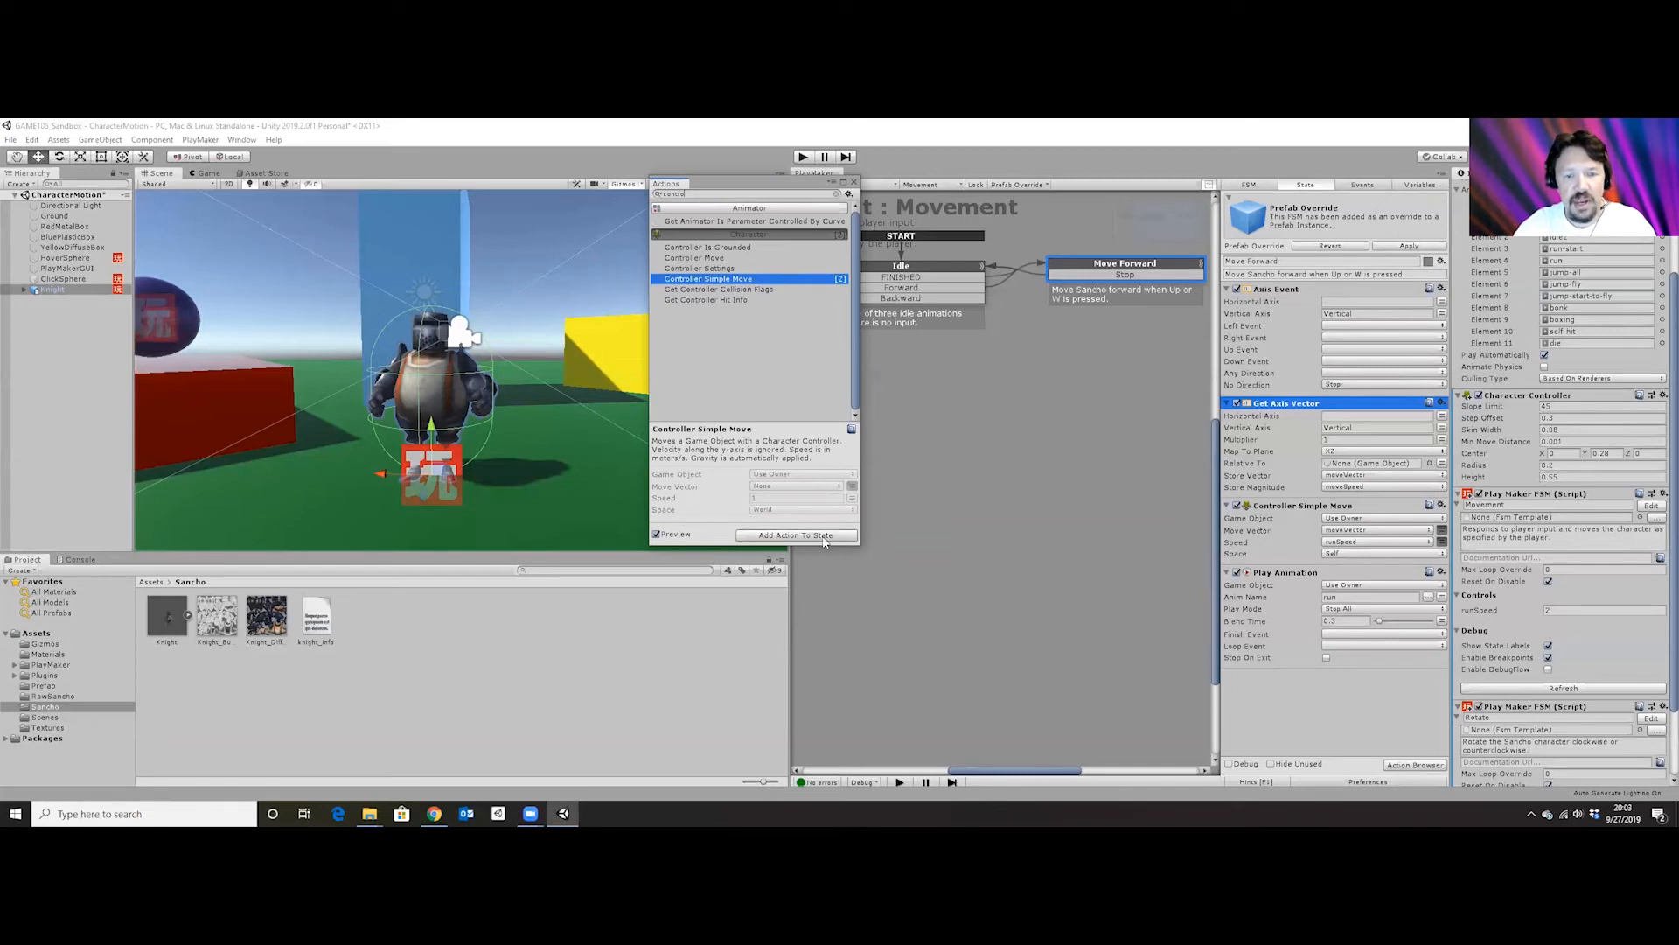
click(853, 182)
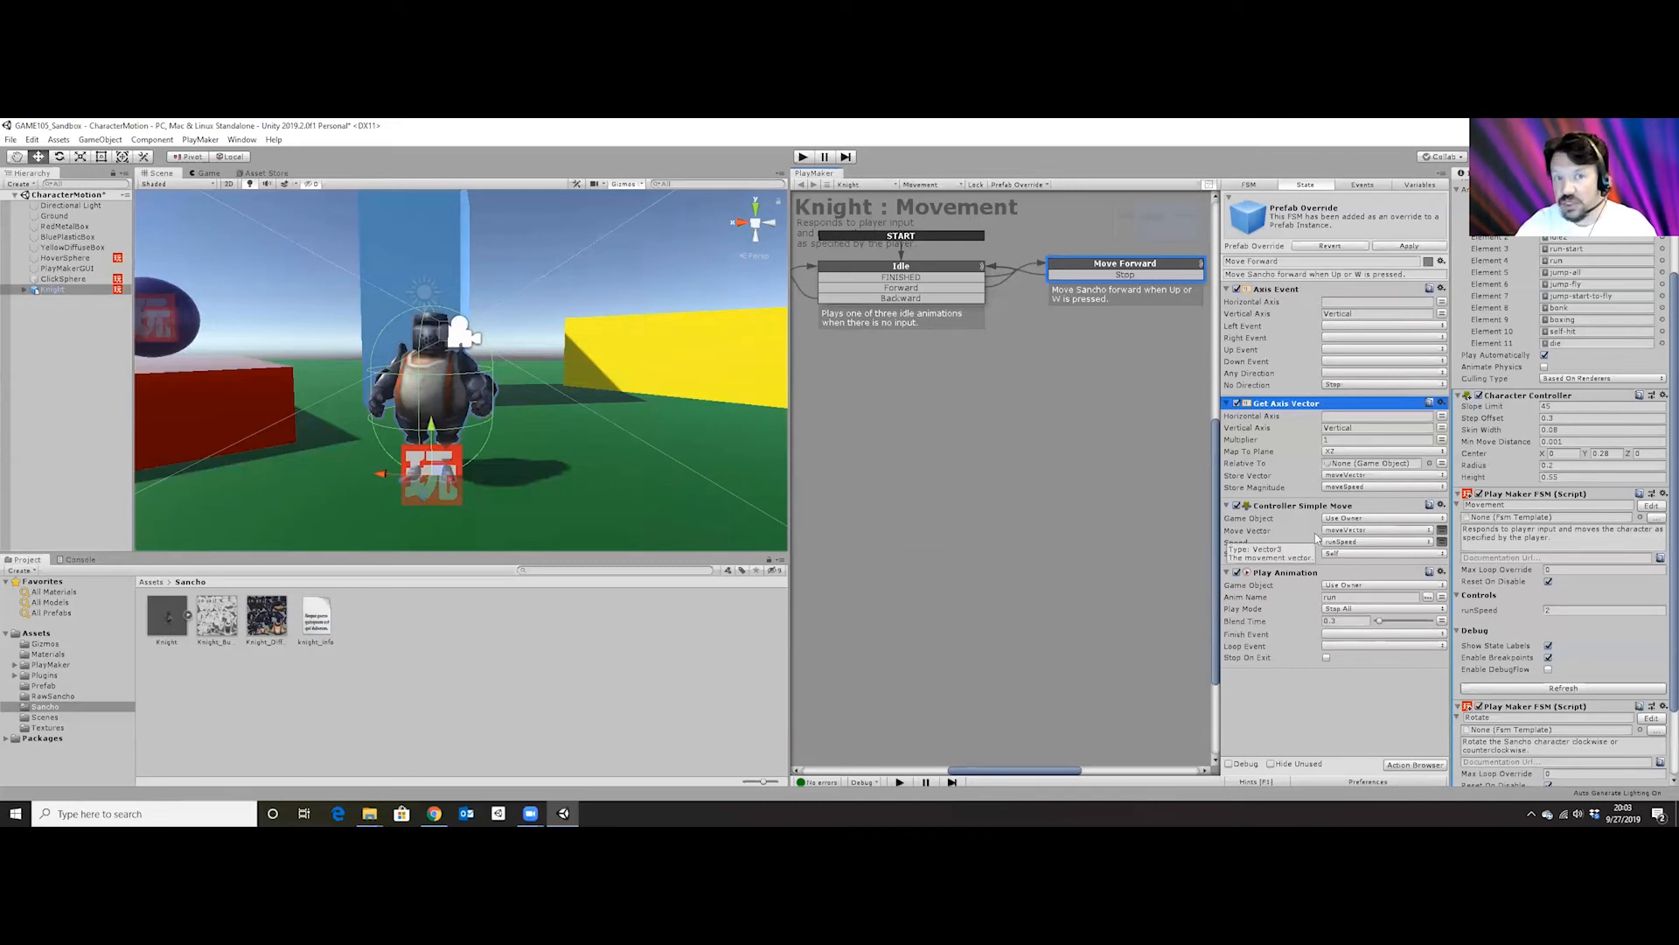
In Move Forward's Controller Simple Move action, choose moveVector as the Move Vector and runSpeed as the Speed.
click(1363, 531)
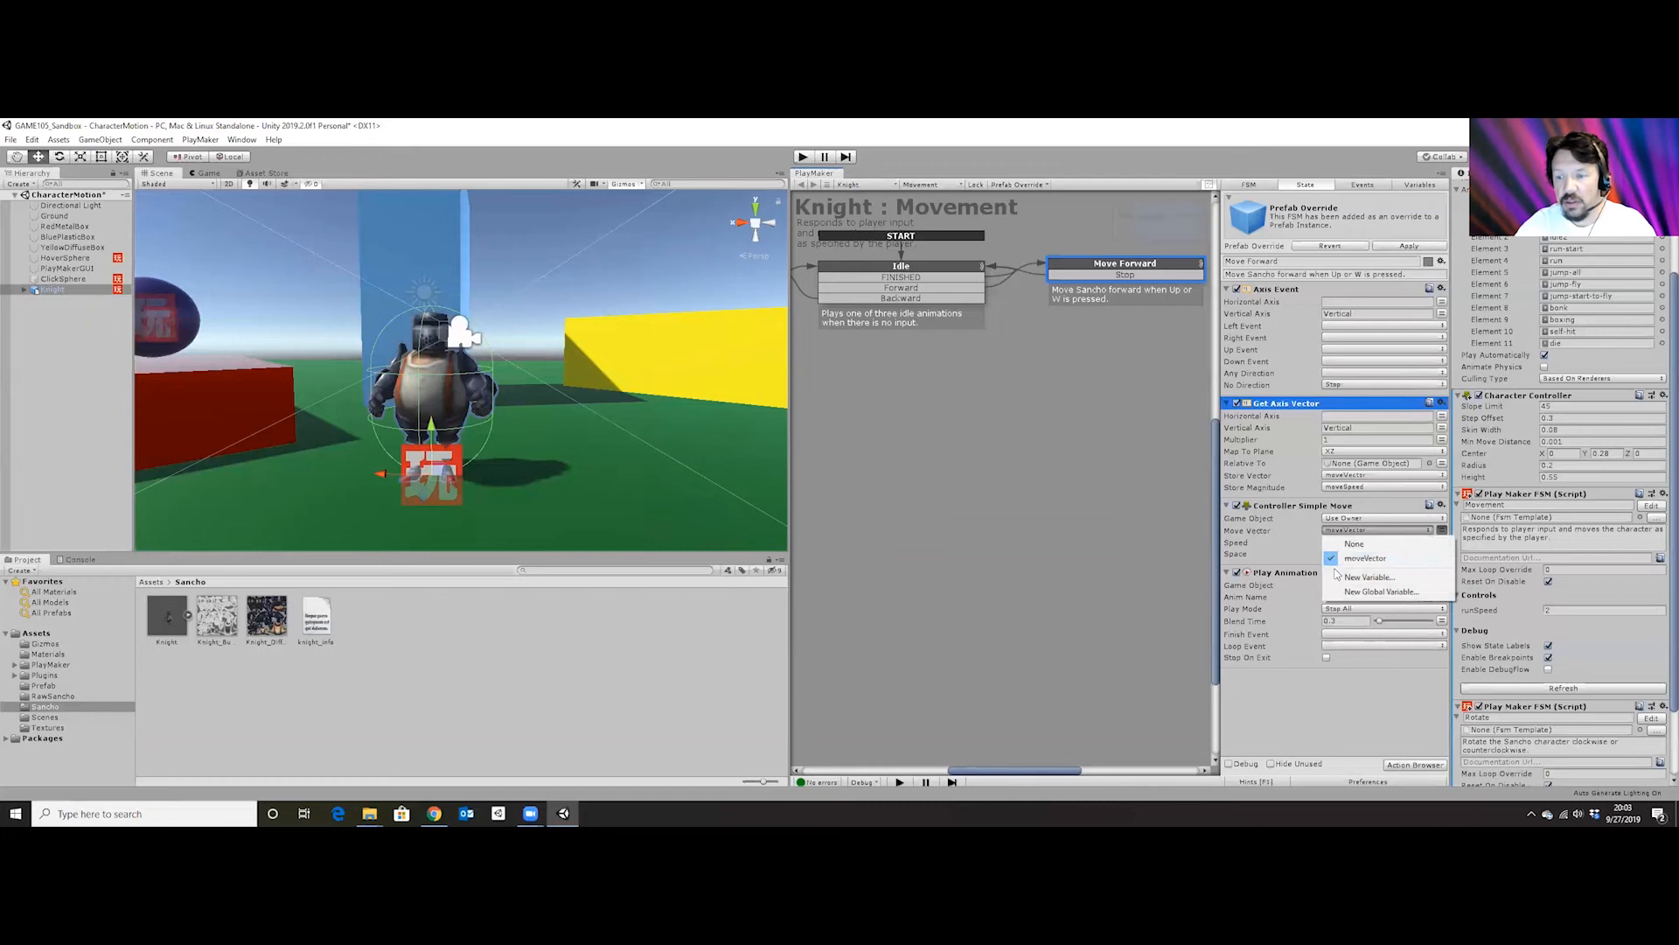
click(1382, 560)
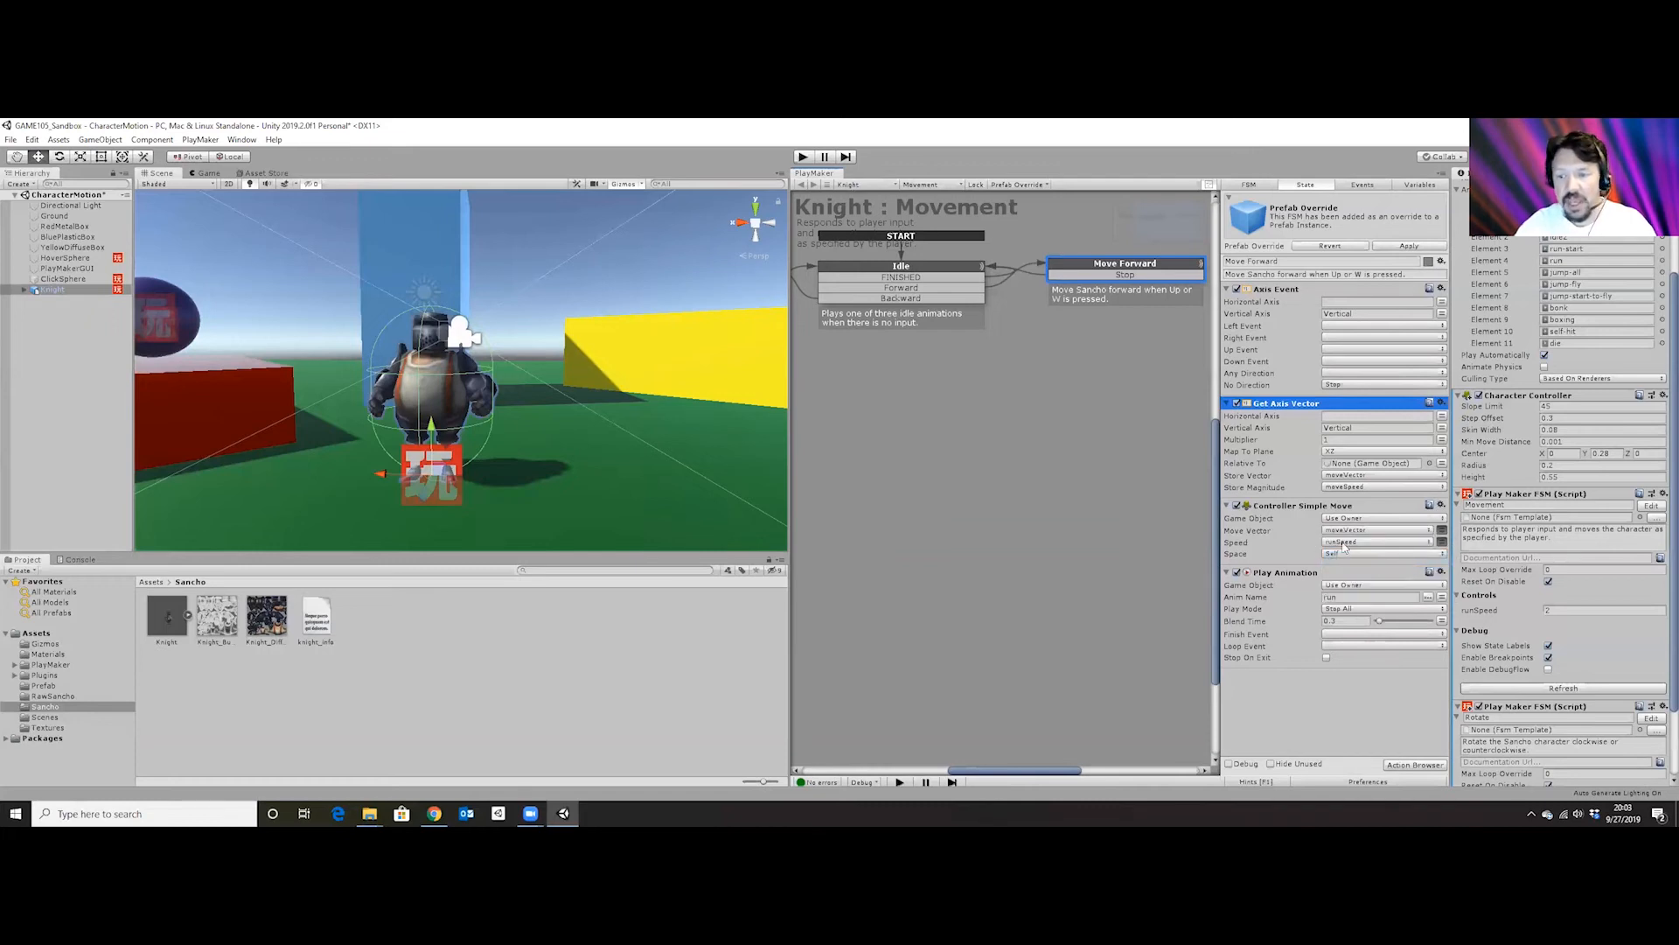
click(1346, 542)
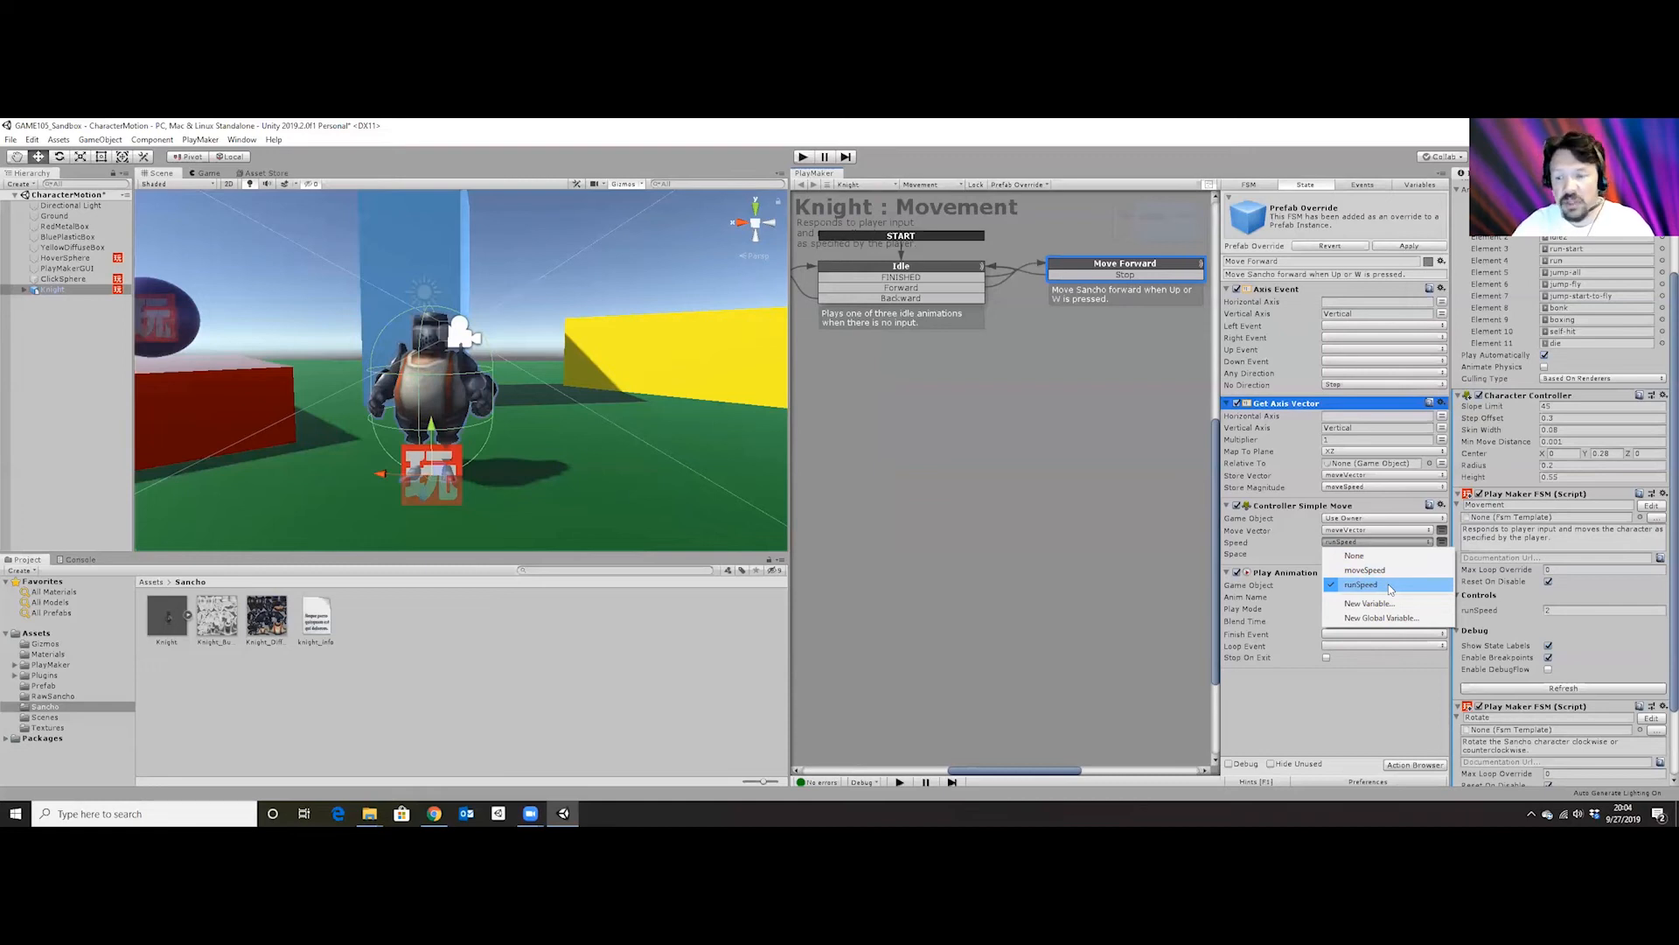
click(1389, 585)
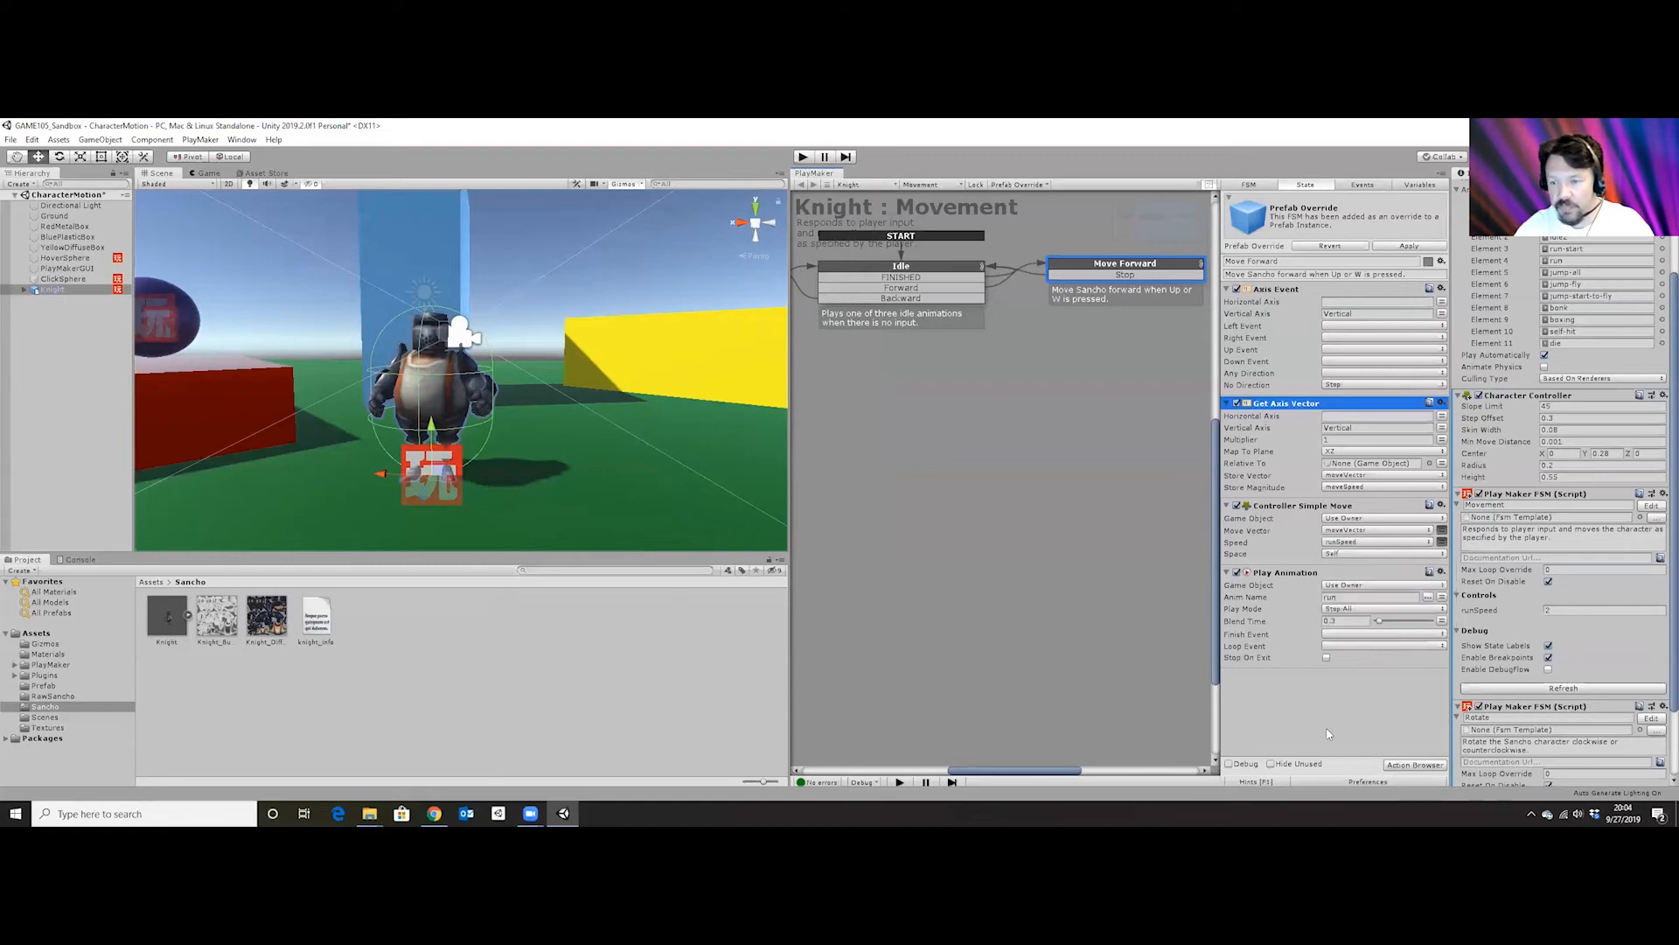
Set the Space of Move Forward's Controller Simple Move action to Self.
click(1370, 555)
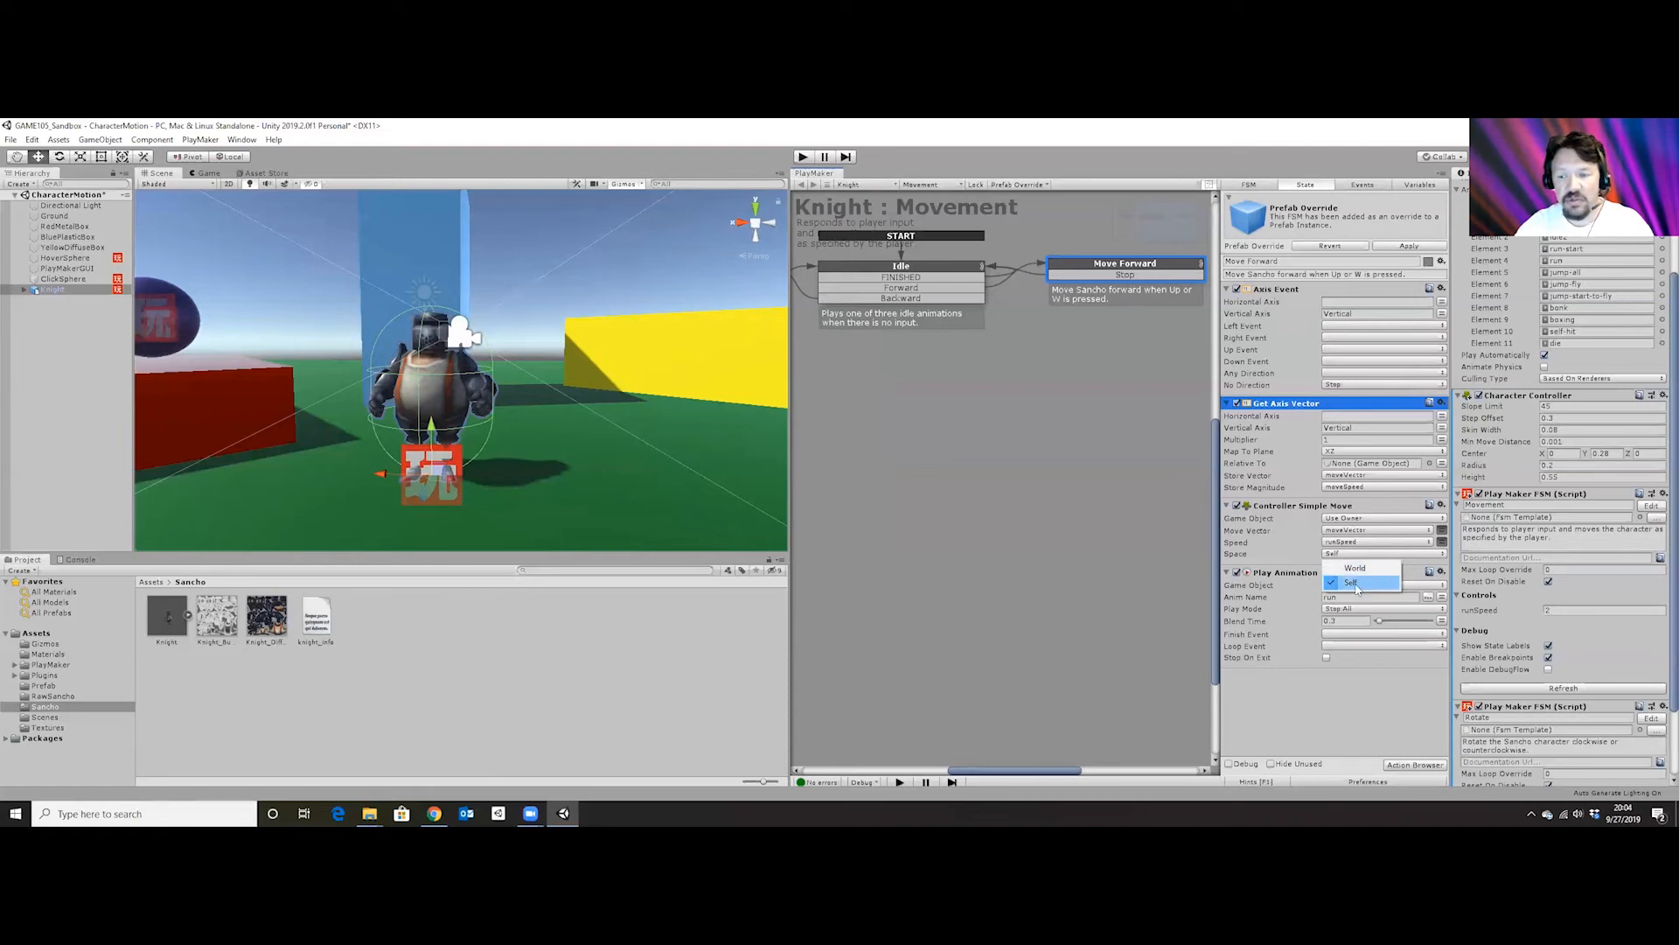
click(1354, 584)
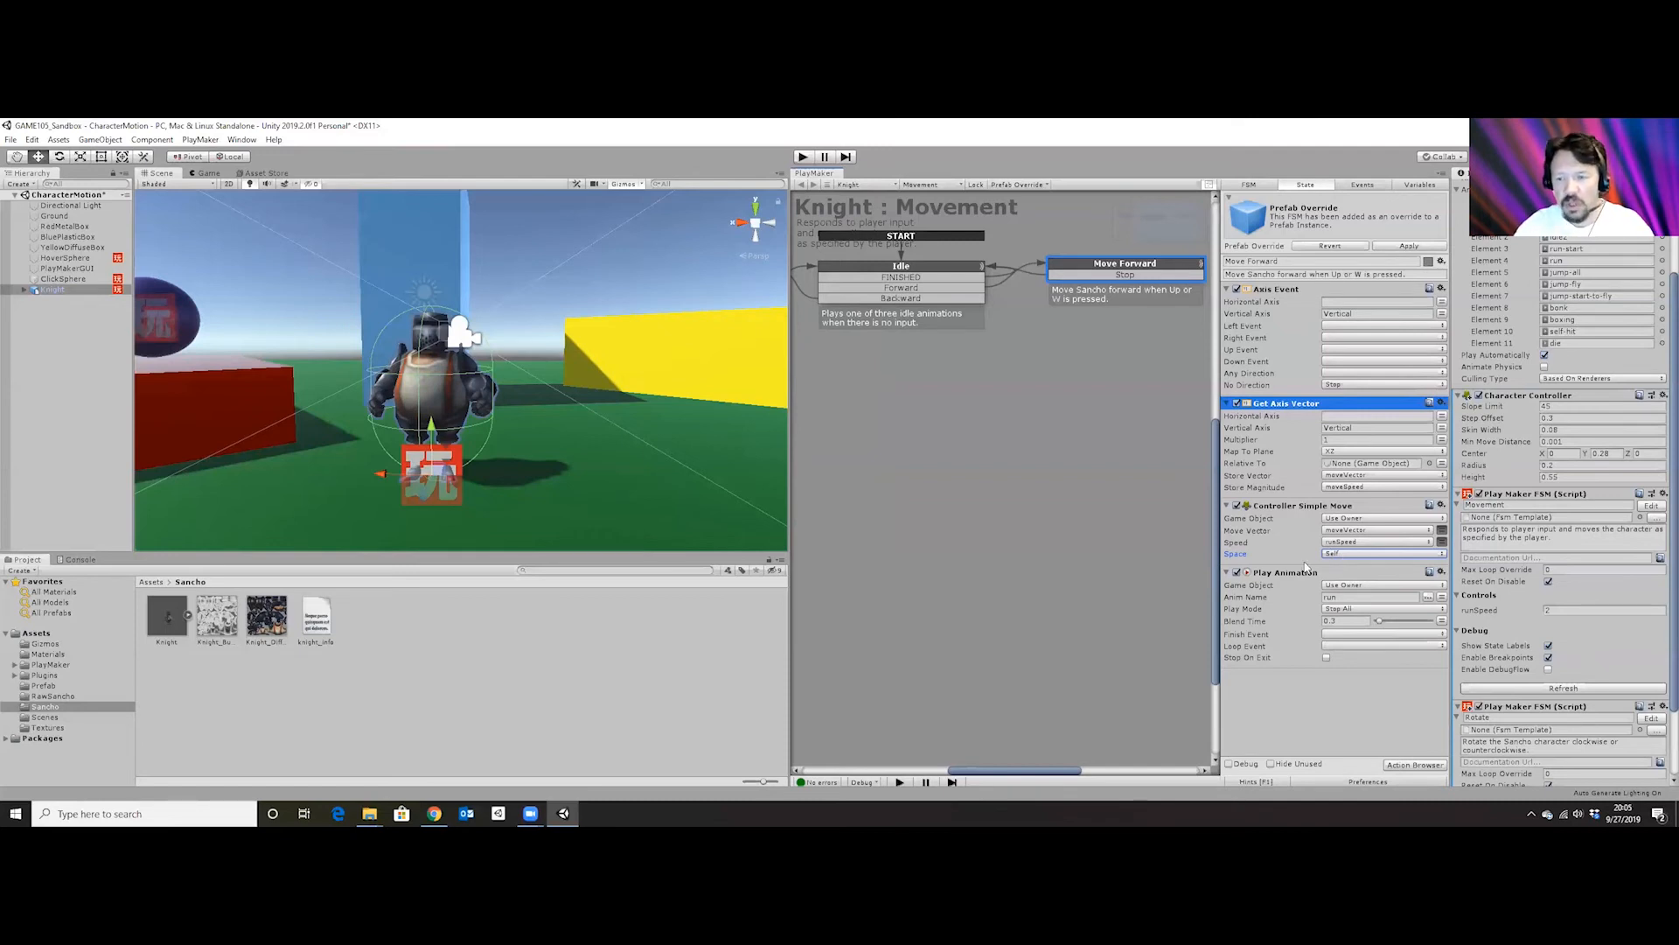
Search the action library for "play", preview Play Animation without adding it, and review the clips available for Move Forward's Anim Name.
click(1412, 764)
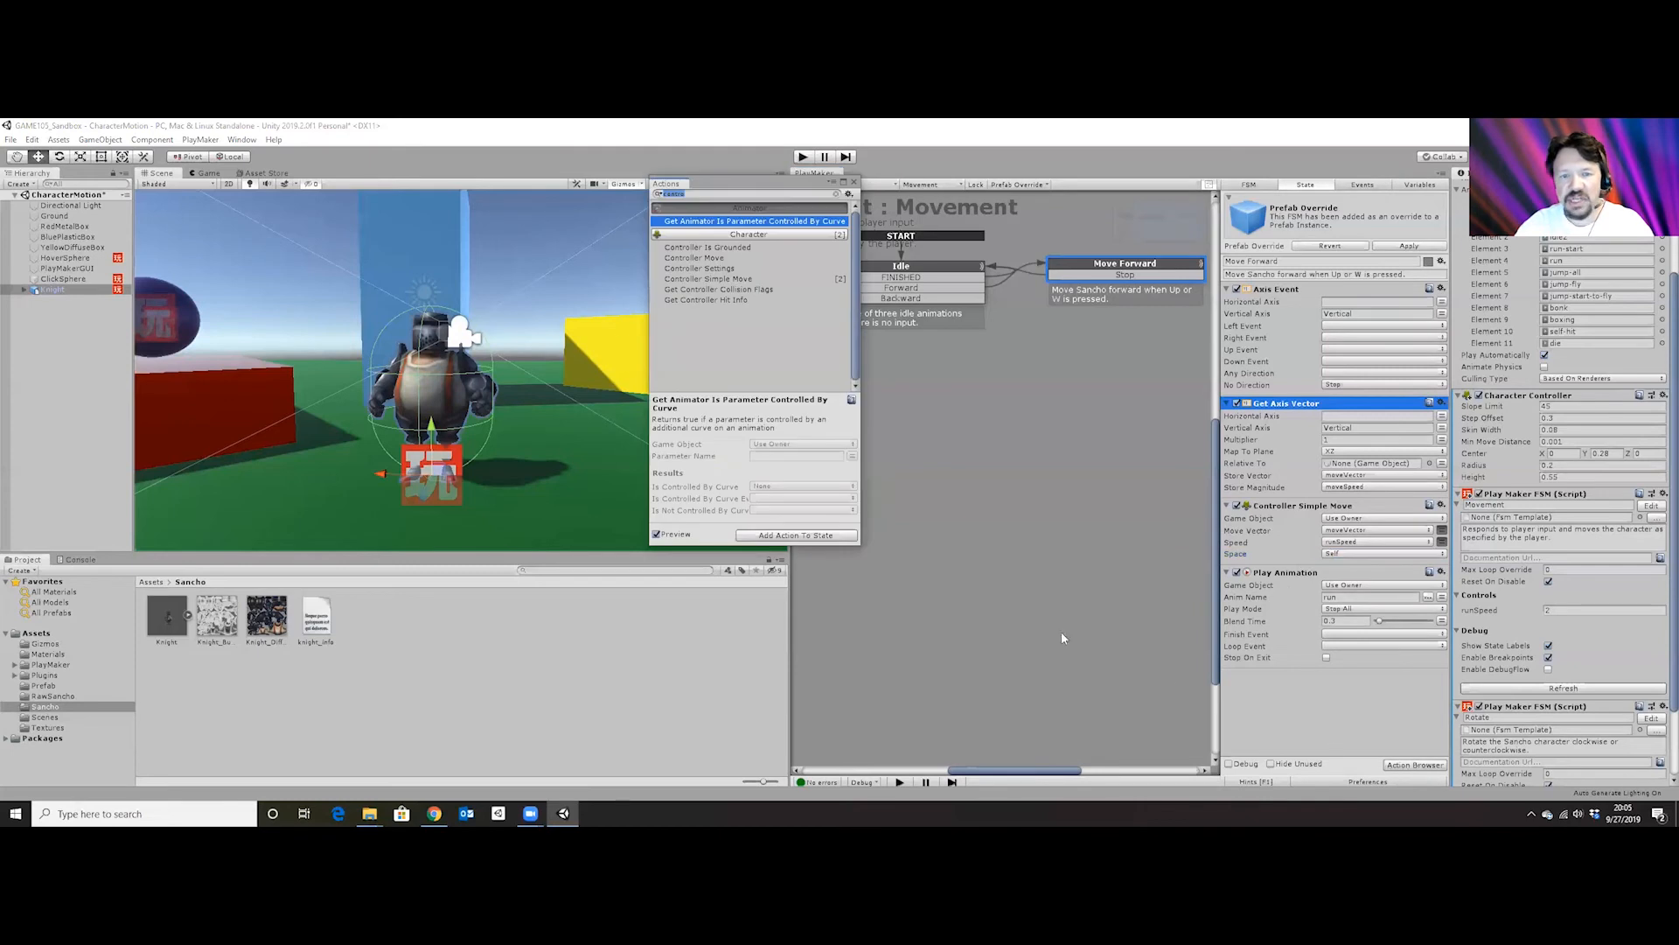
text(play)
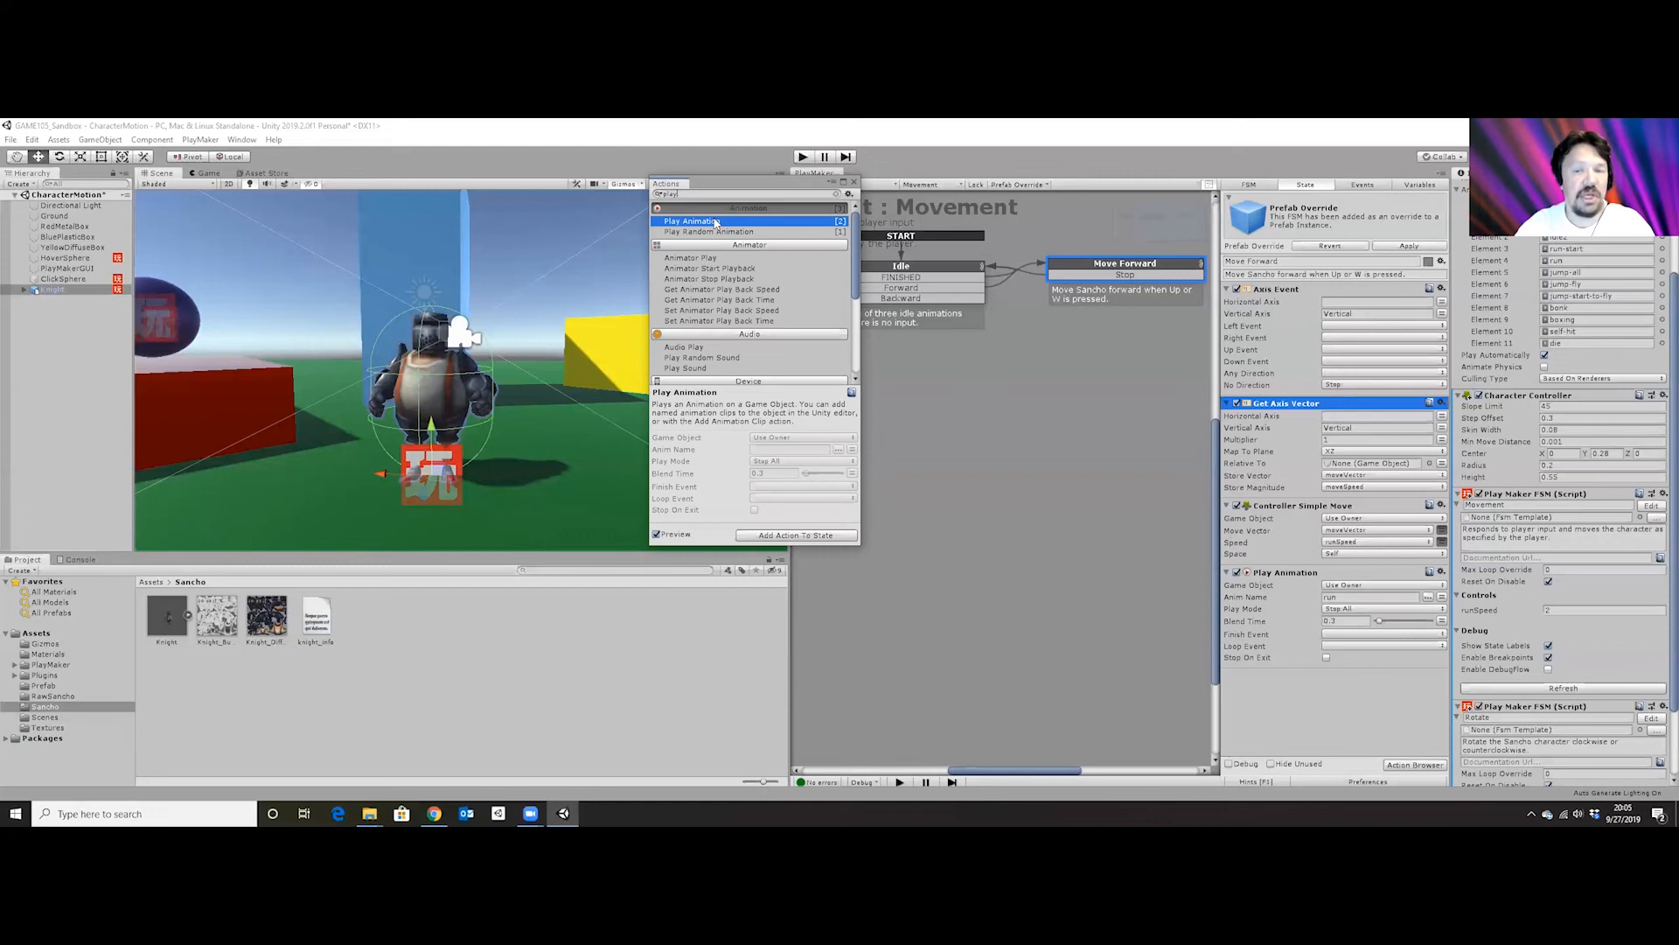
click(856, 185)
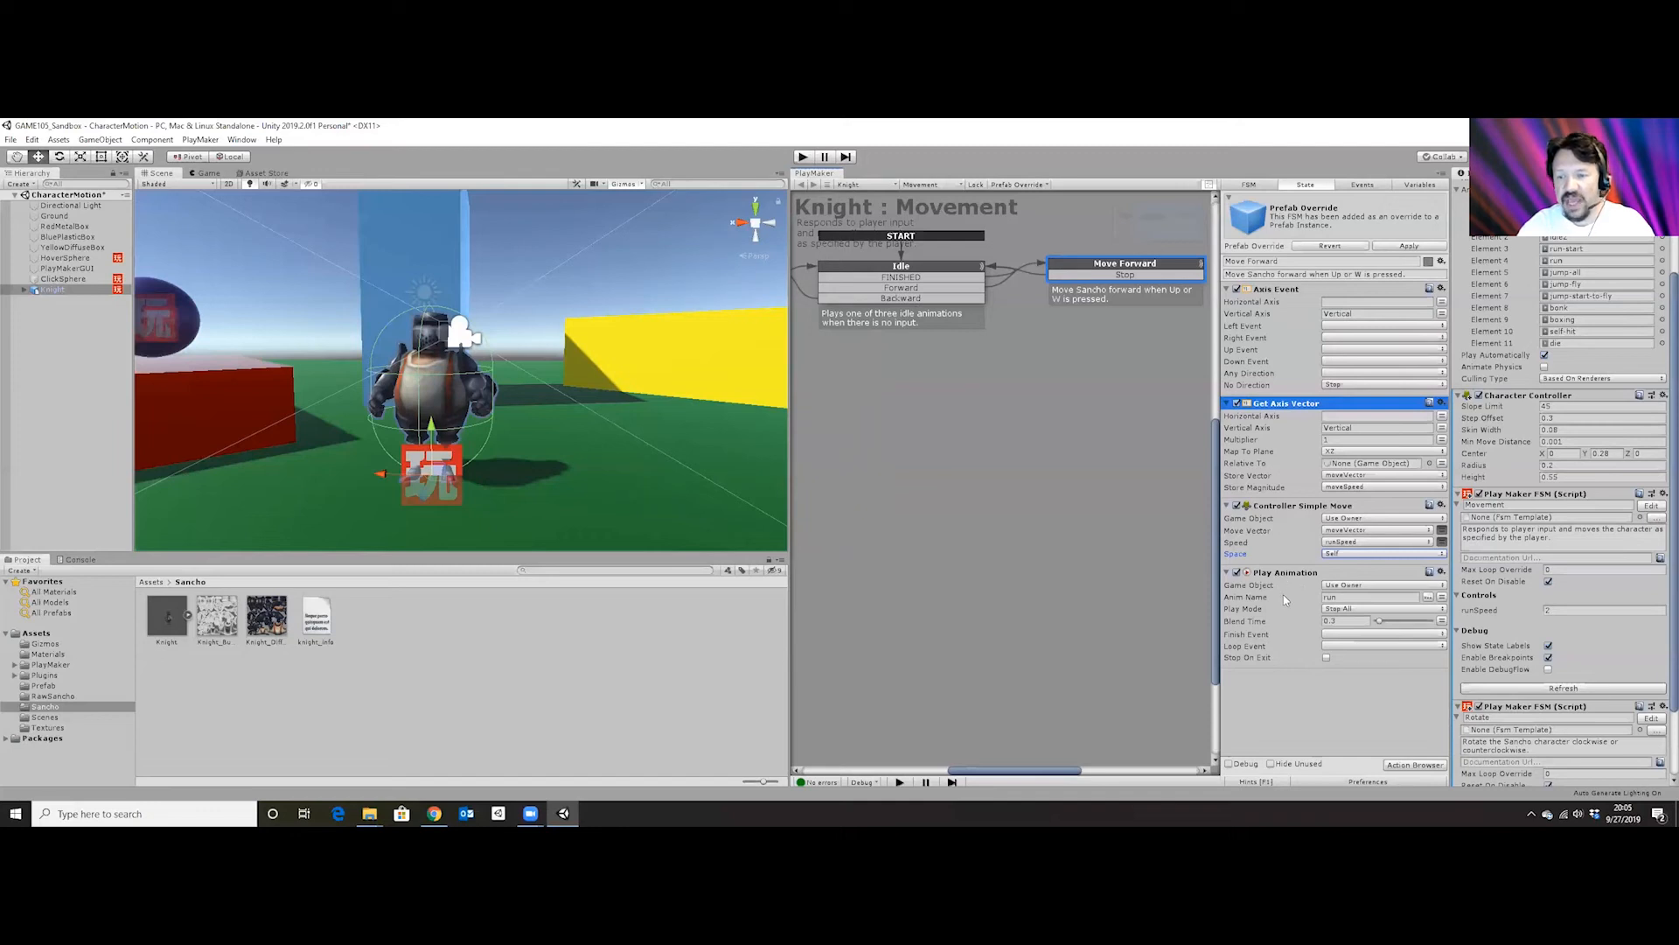
click(1432, 598)
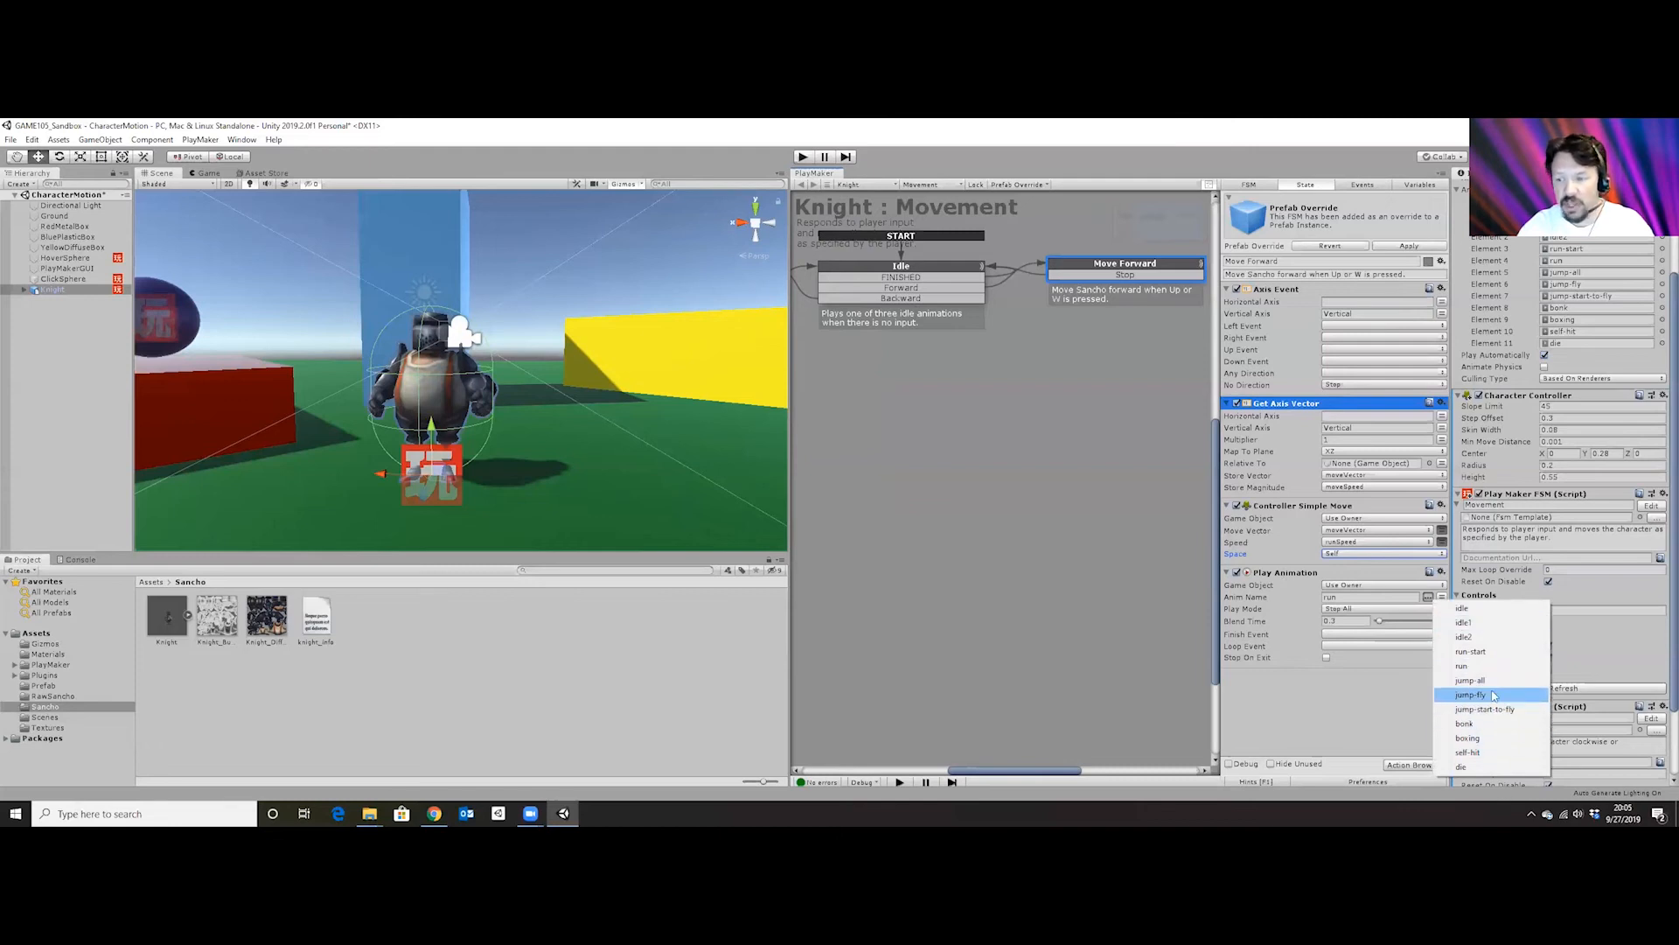
click(1303, 697)
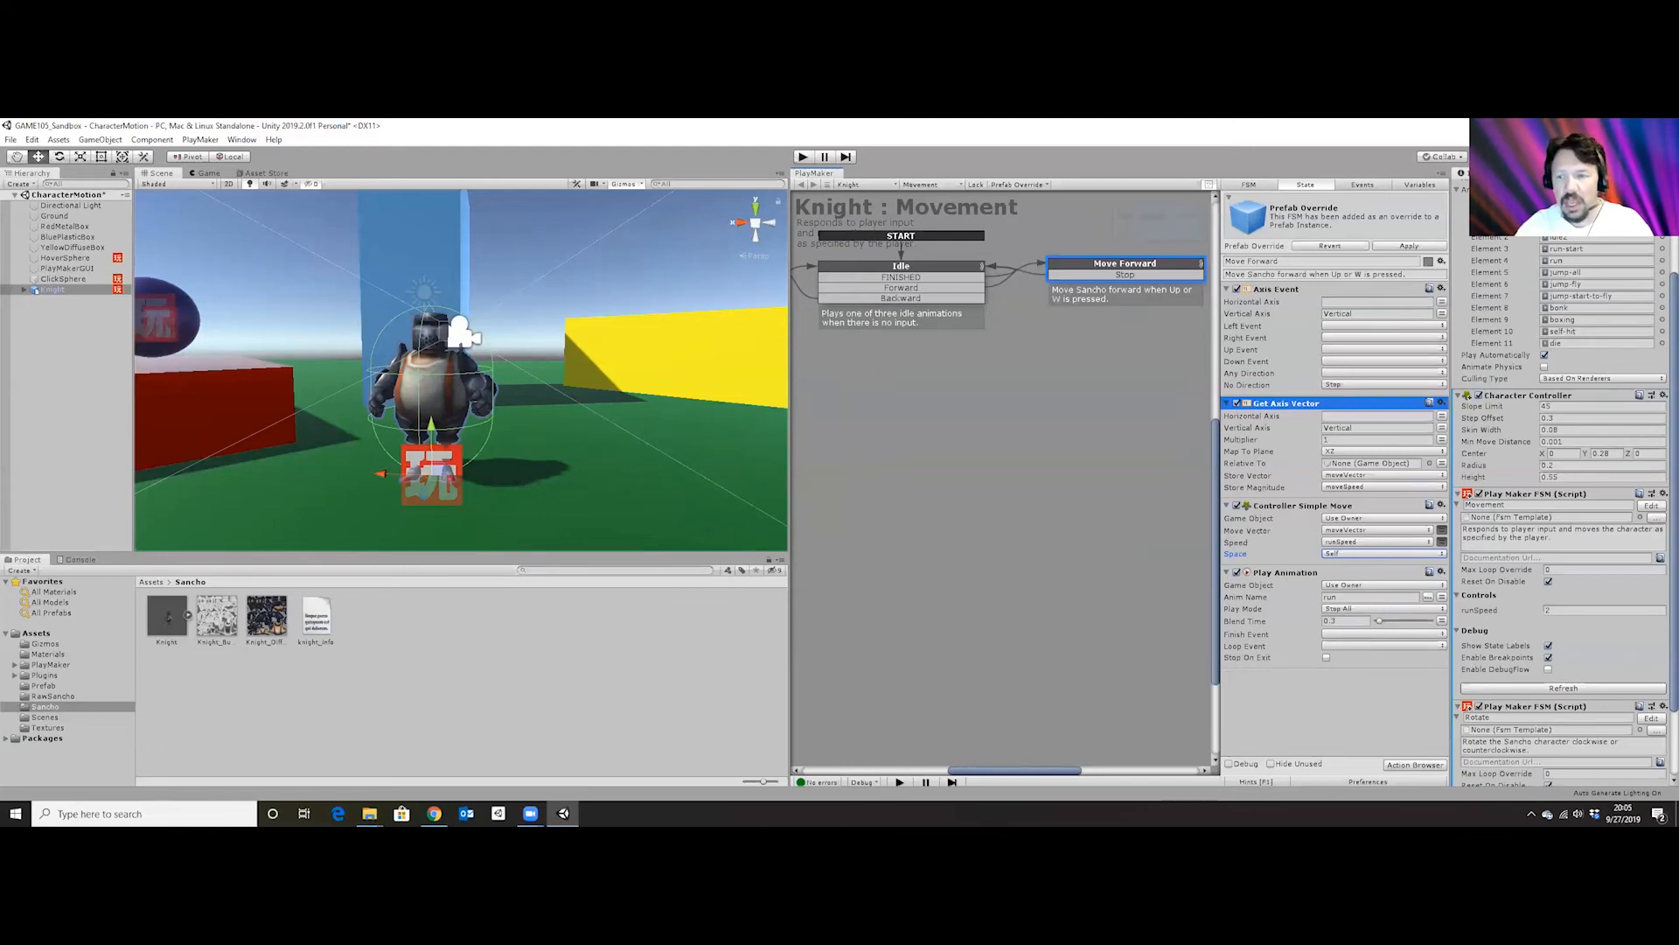
Select all of the Move Forward state's actions and copy them.
click(1441, 263)
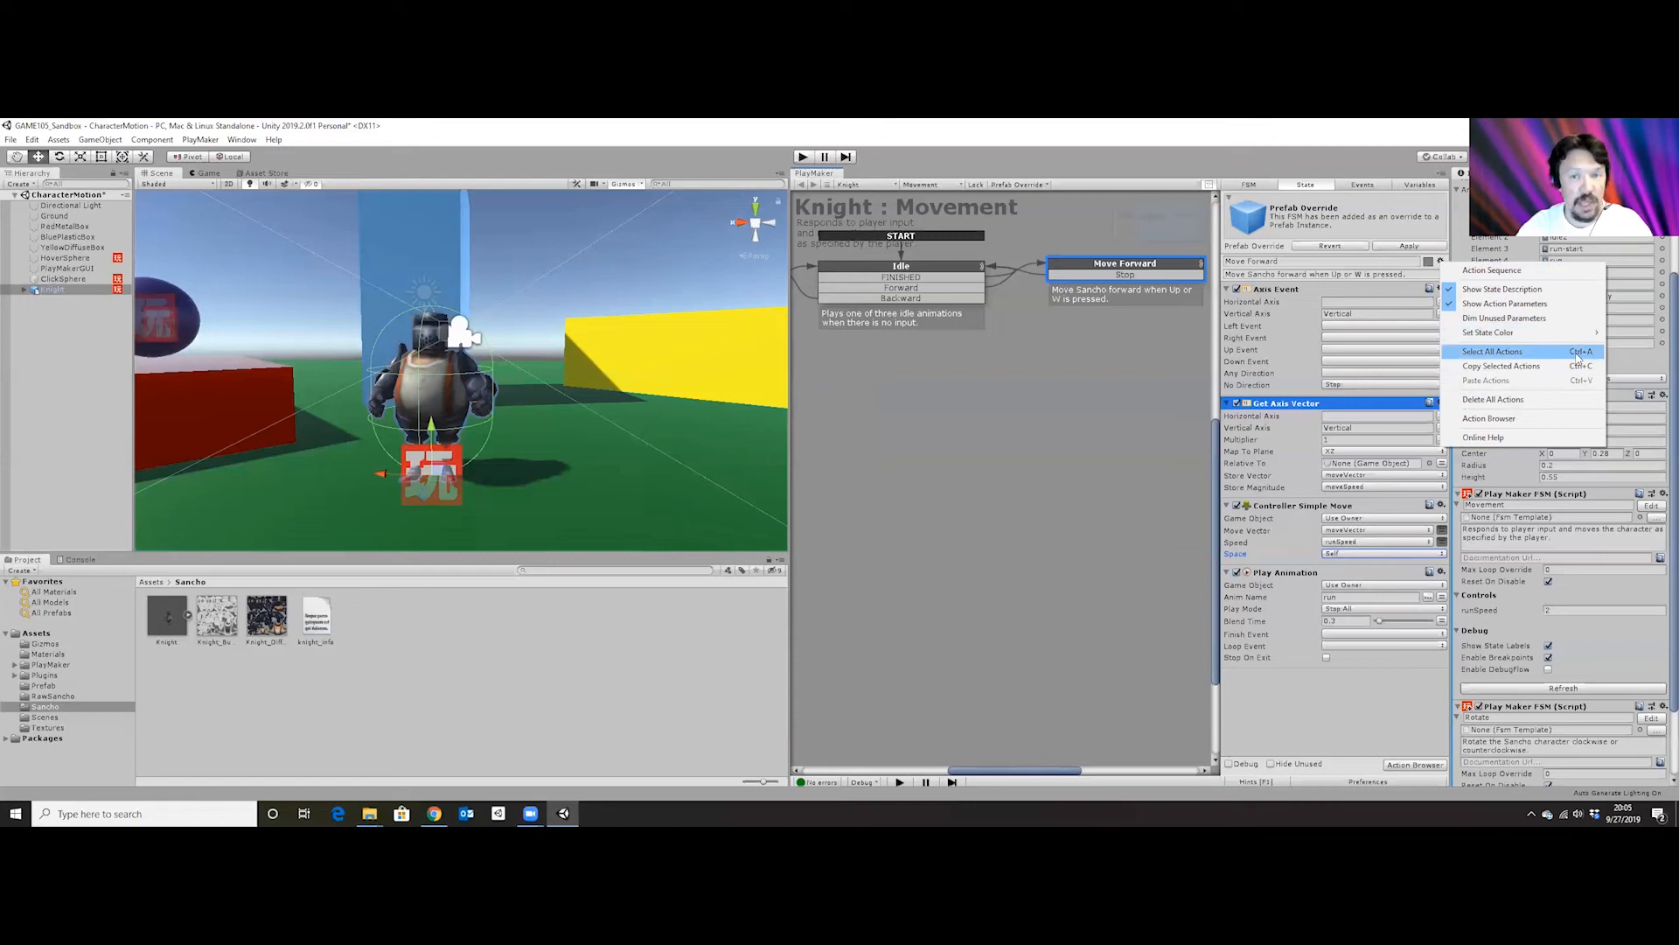
click(1543, 358)
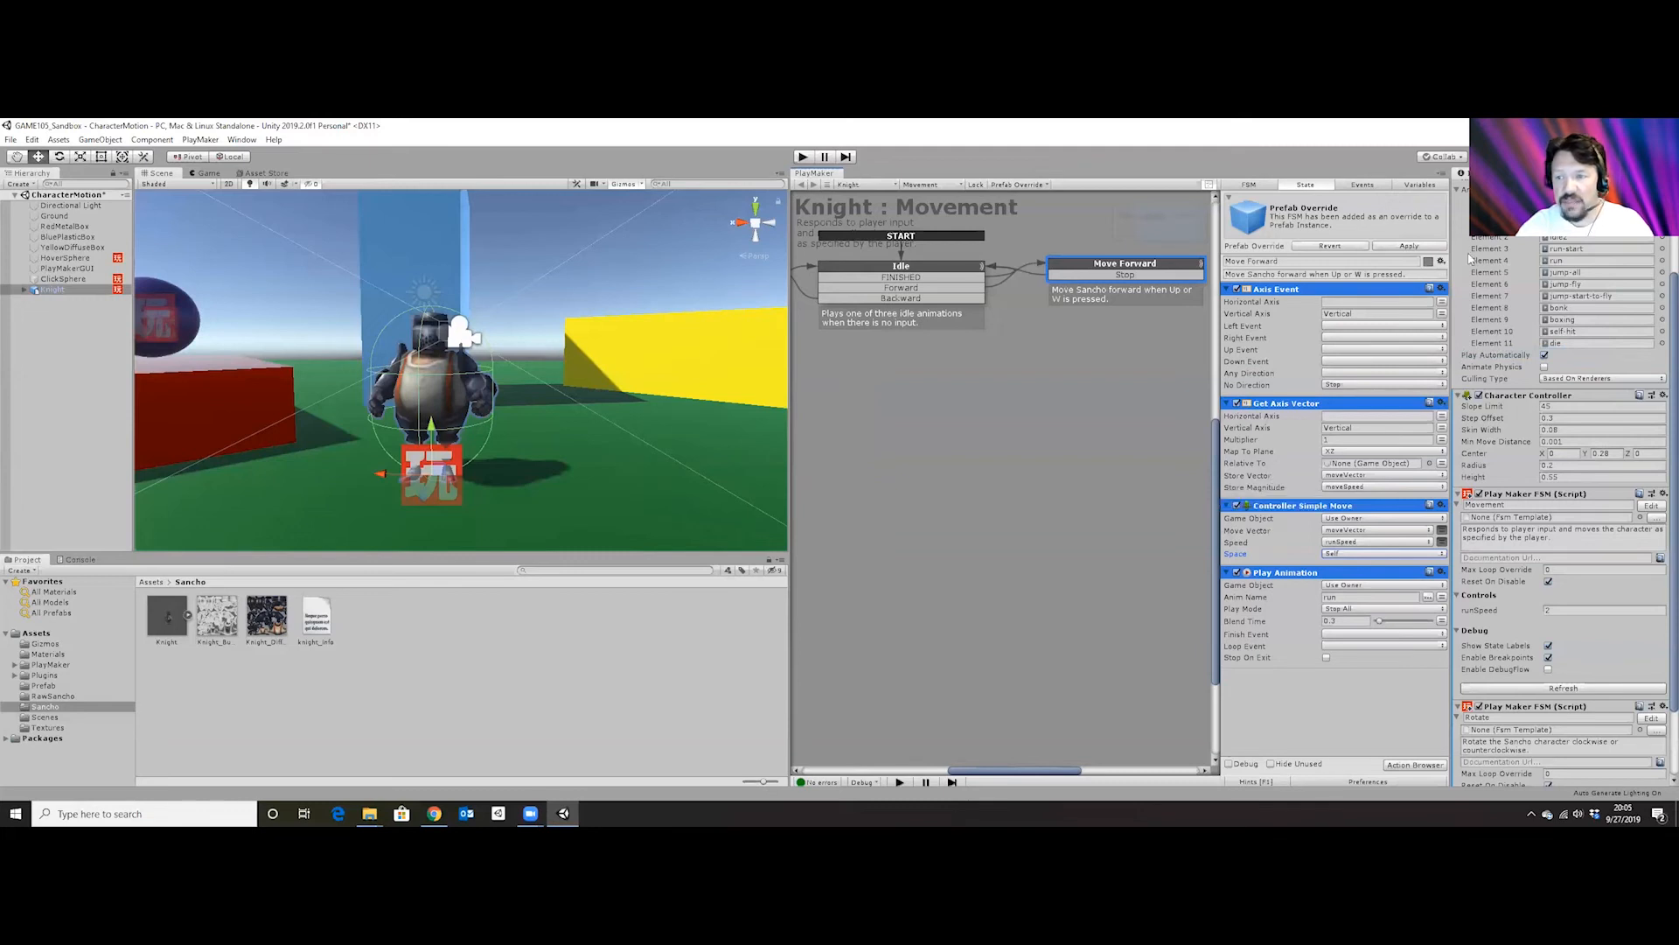
click(1441, 262)
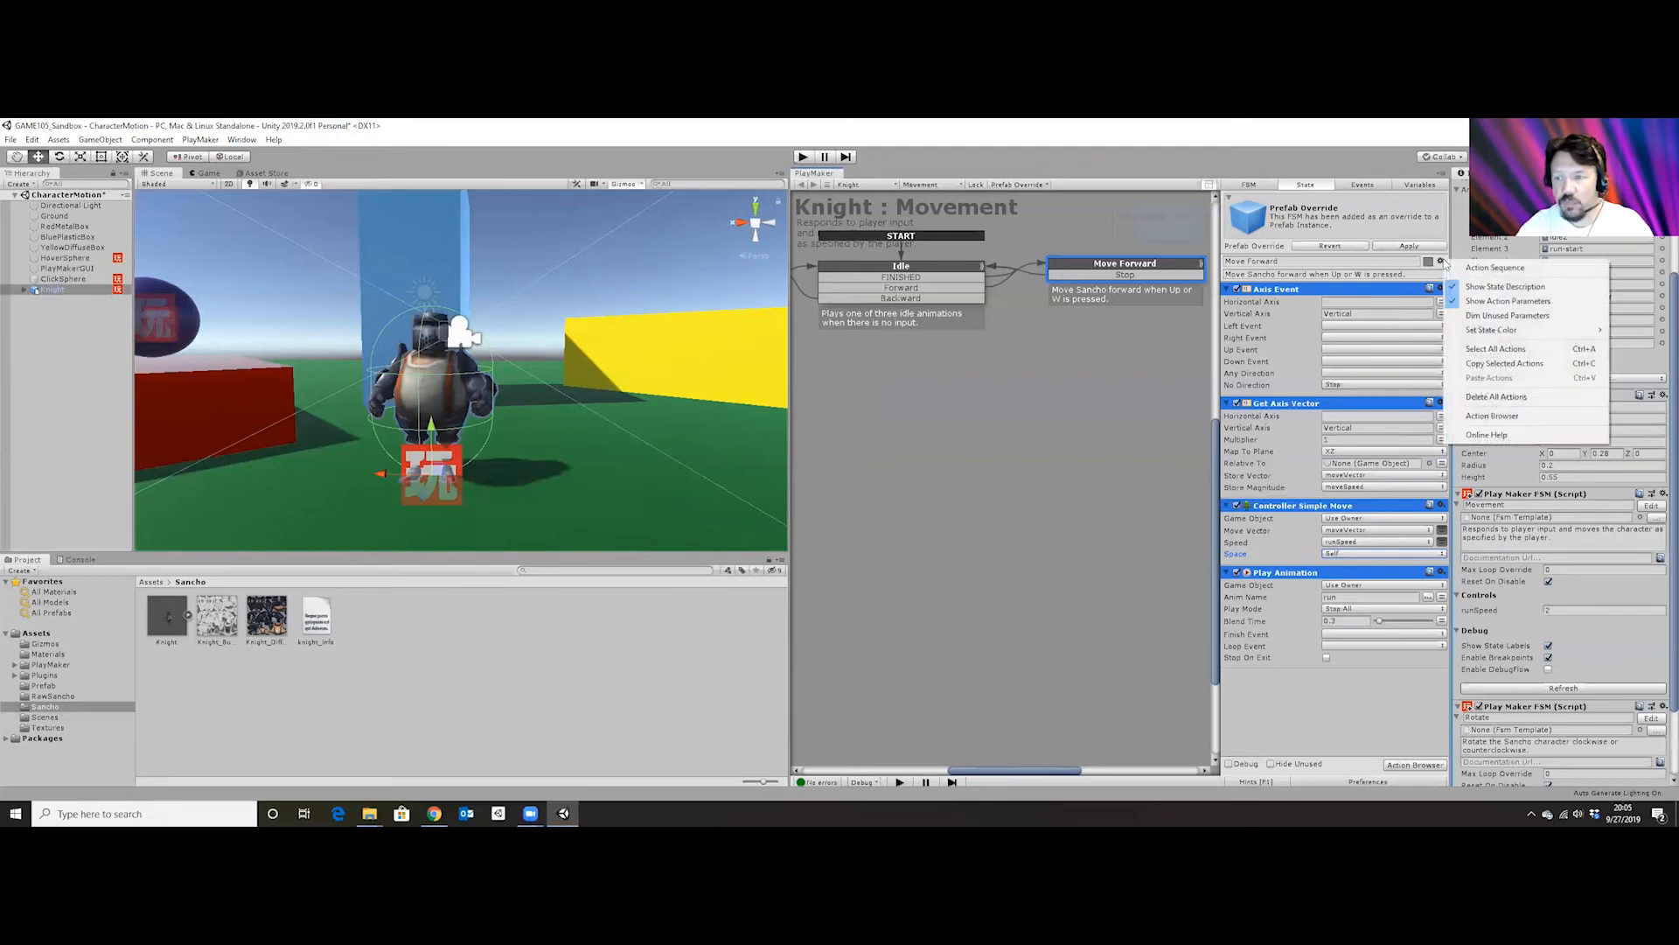
click(1562, 370)
click(908, 469)
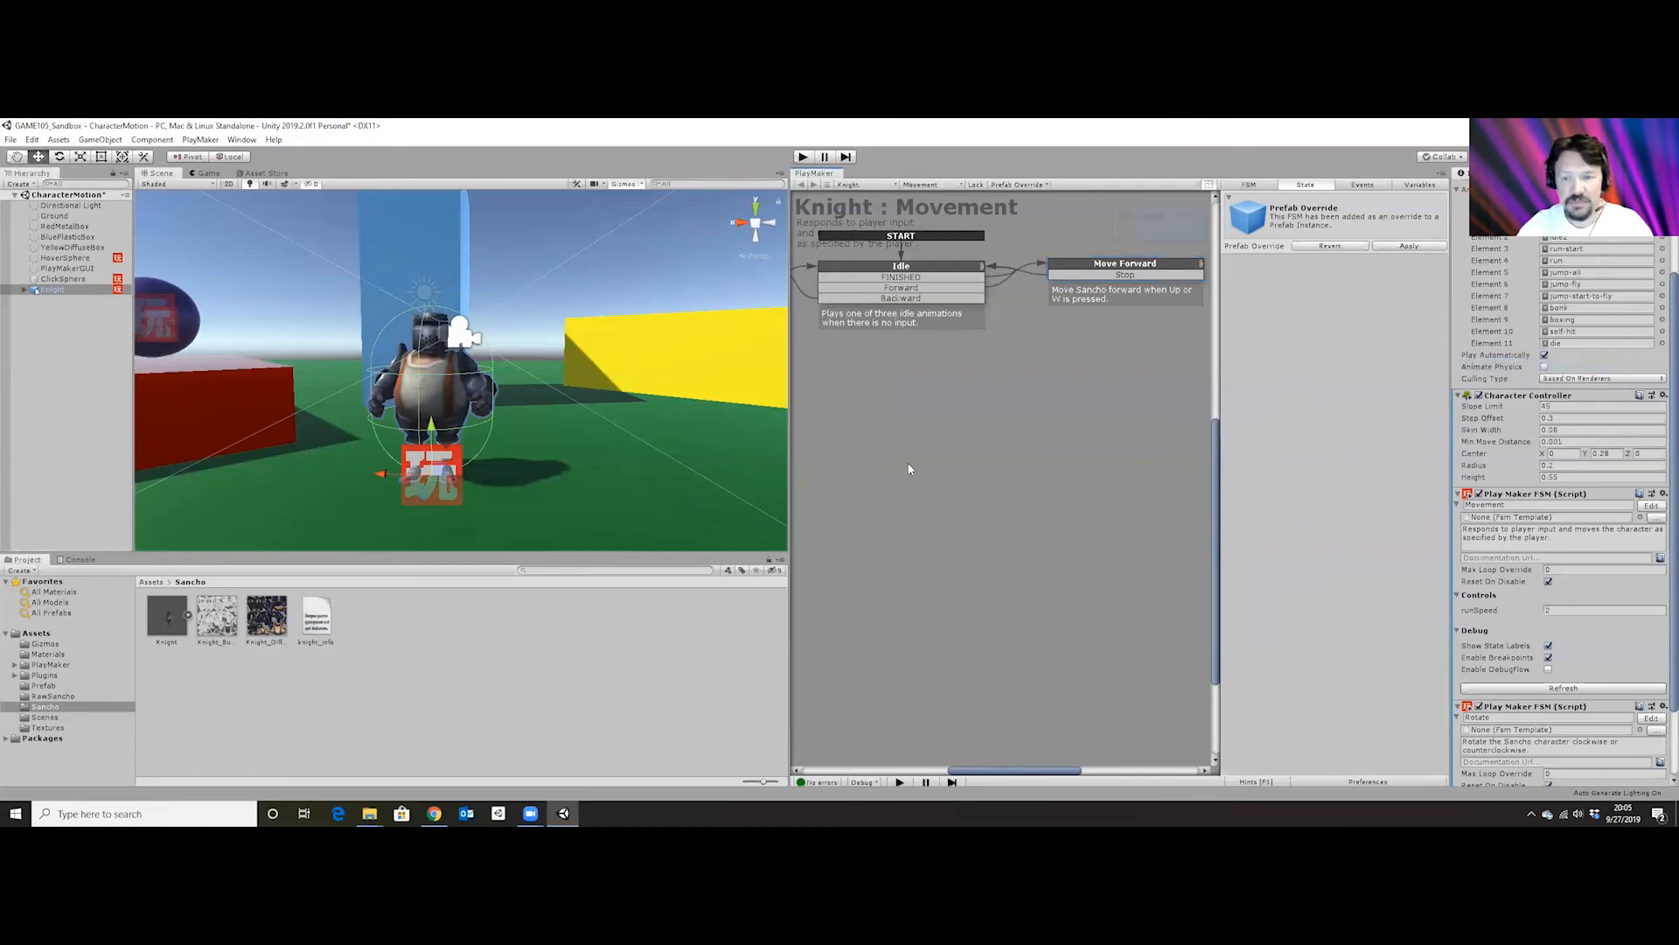
Examine the Move Backward state's actions and the options for adding states and pasting actions, without pasting anything.
drag(1041, 771, 985, 771)
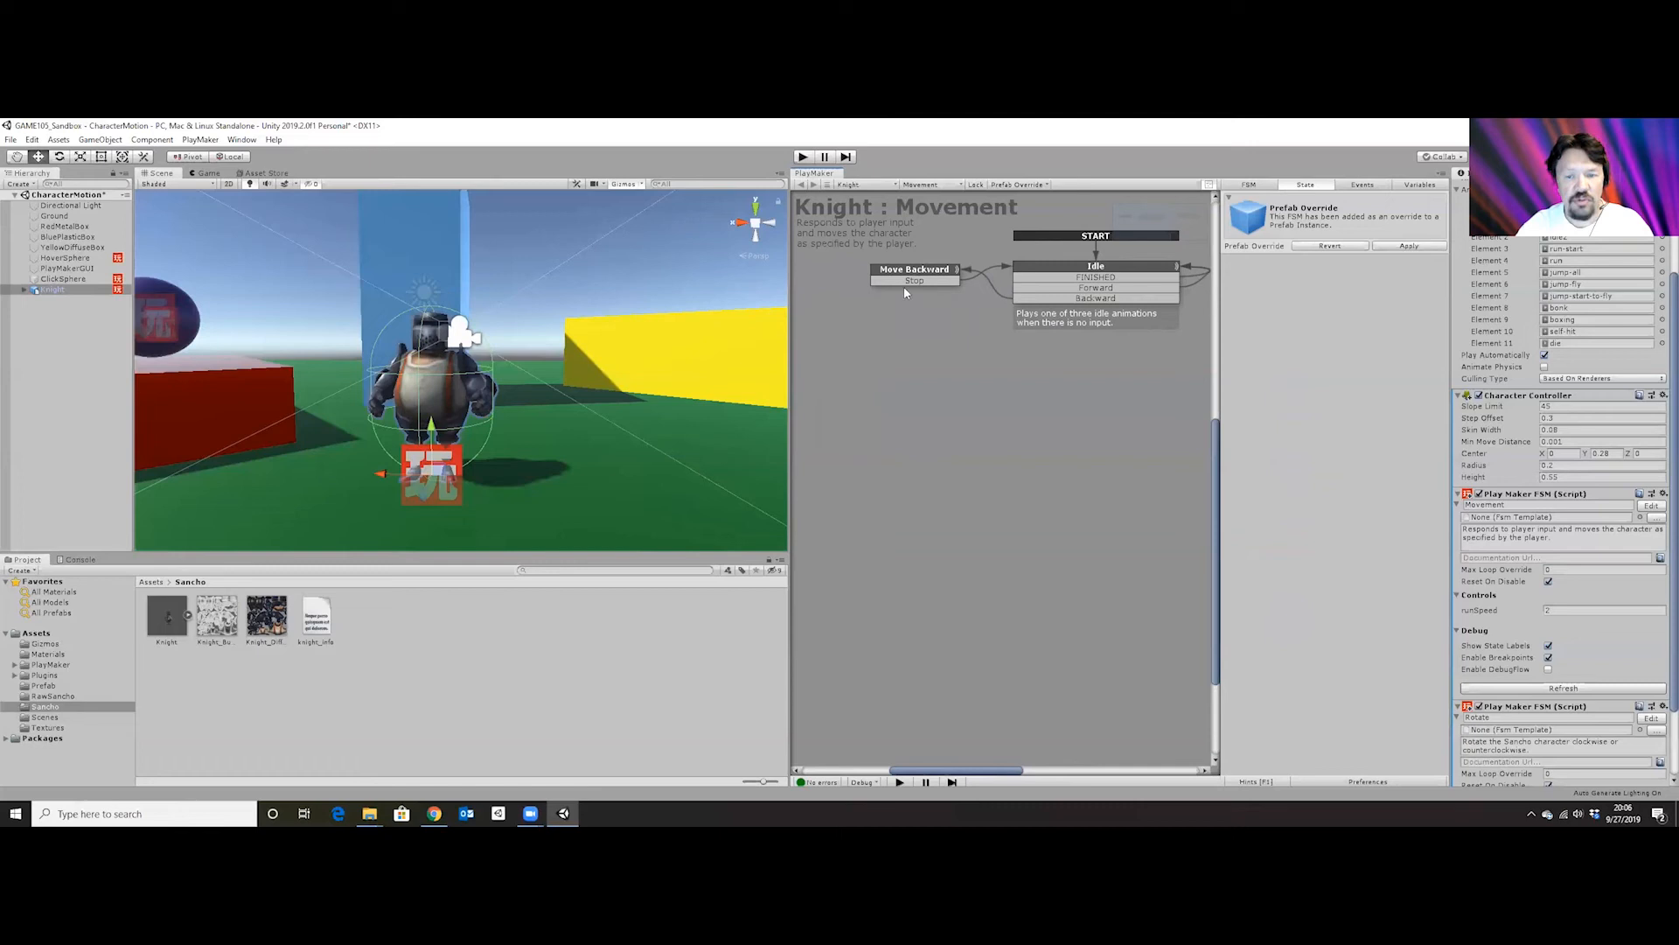
right_click(883, 325)
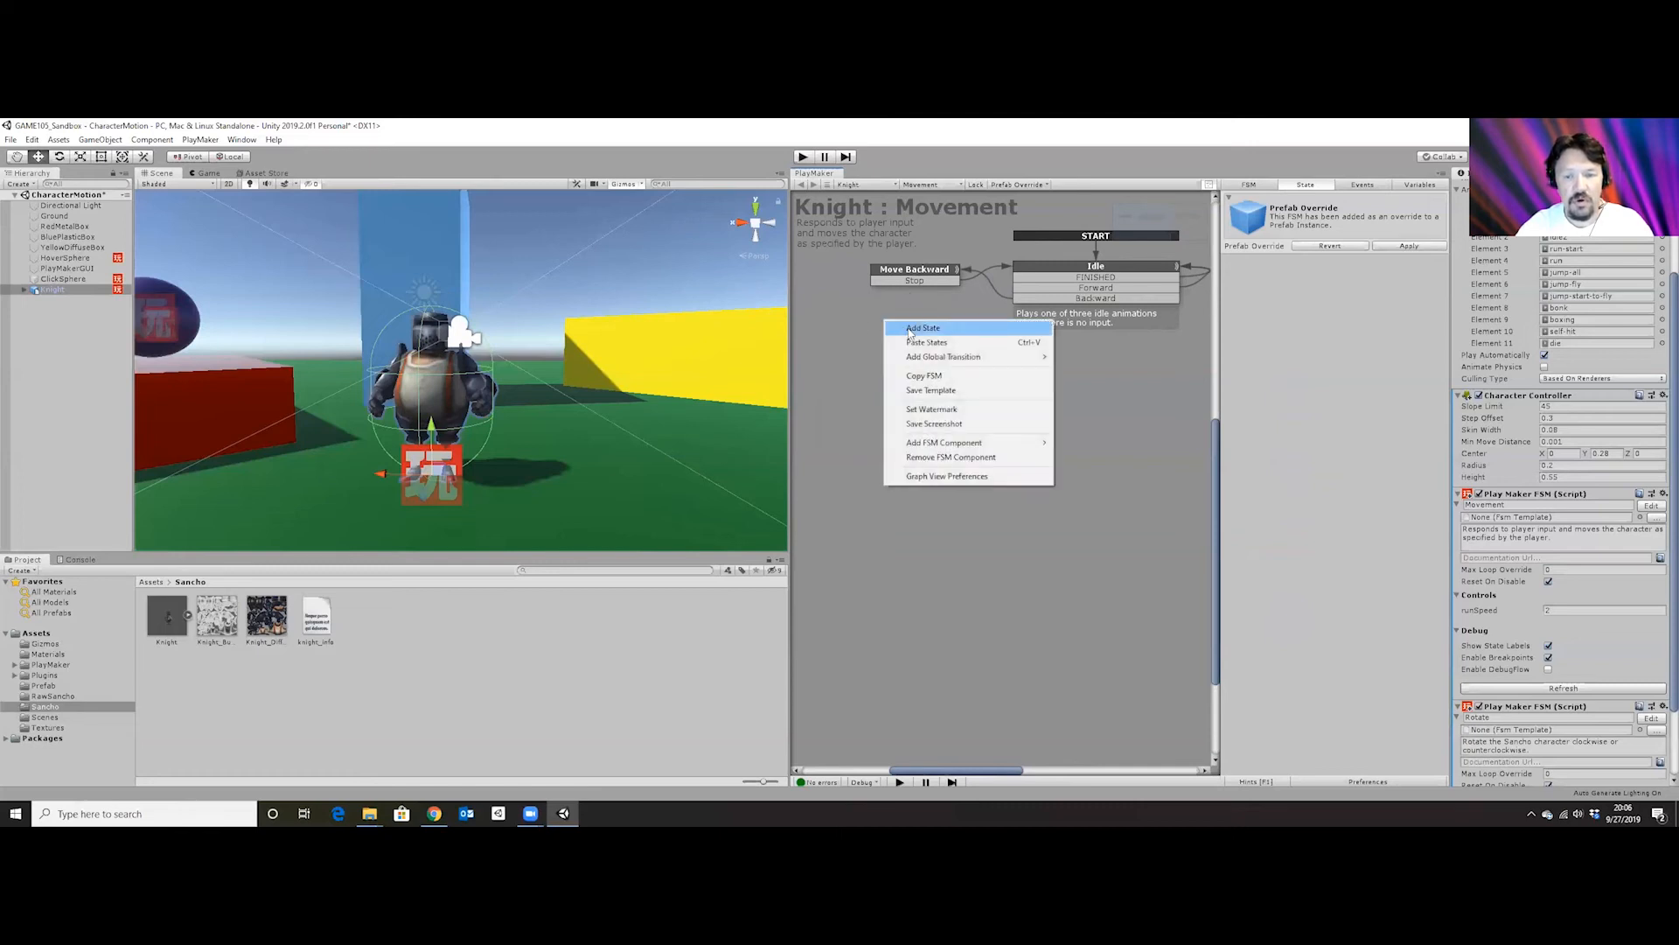
click(925, 273)
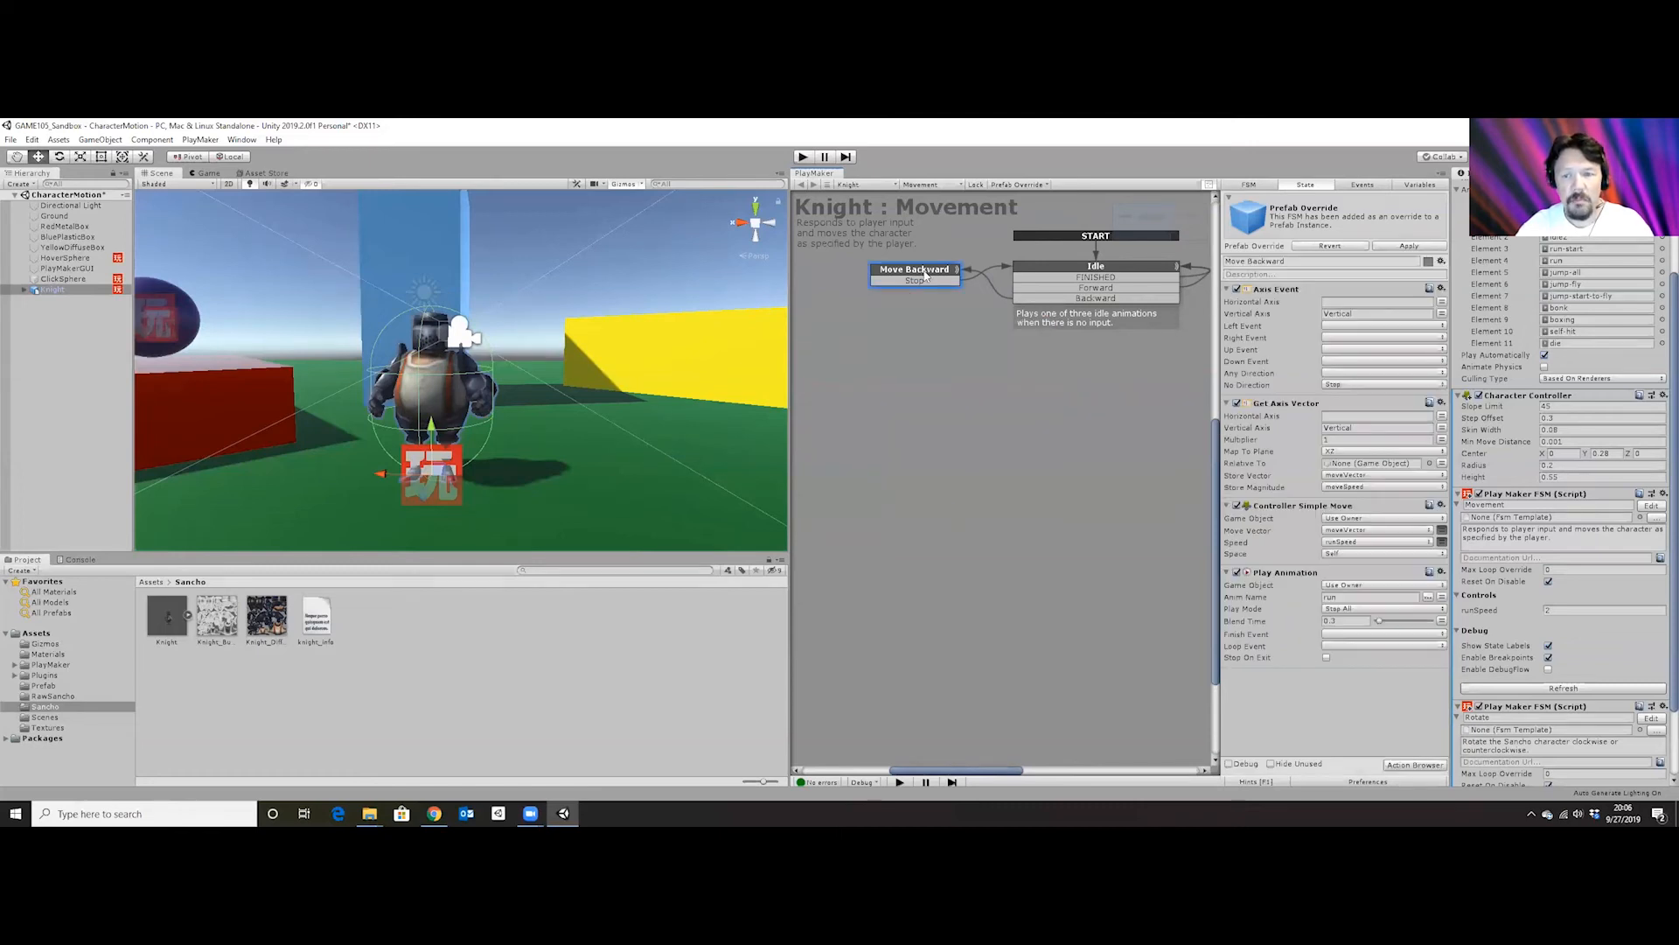
click(1441, 263)
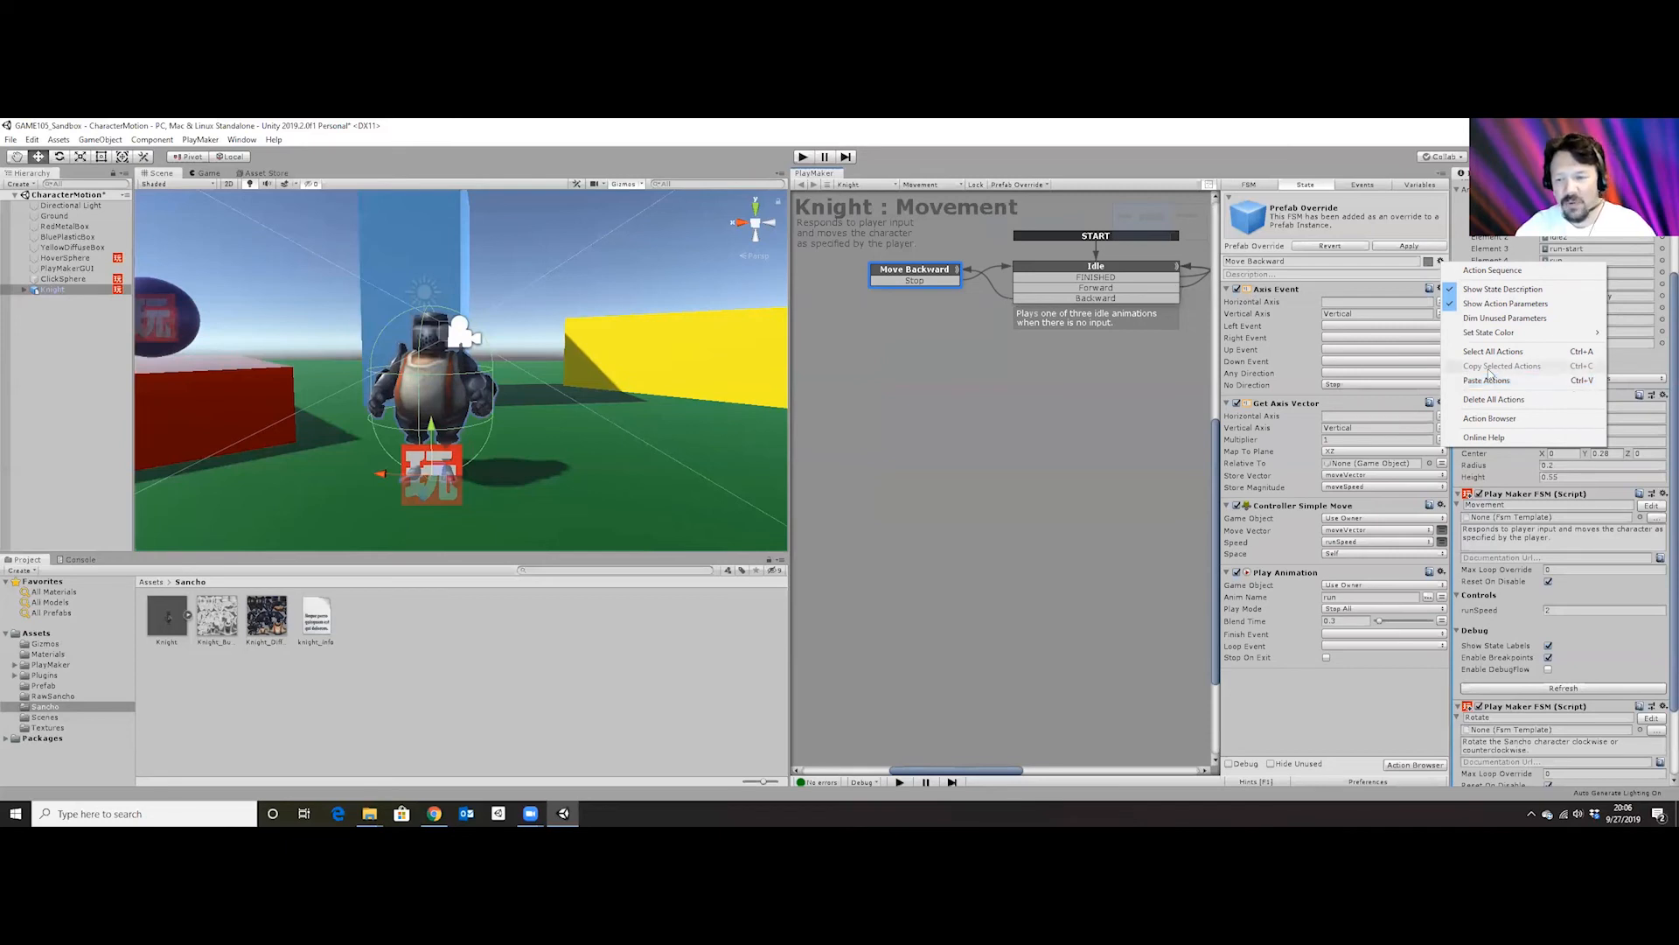
click(1304, 705)
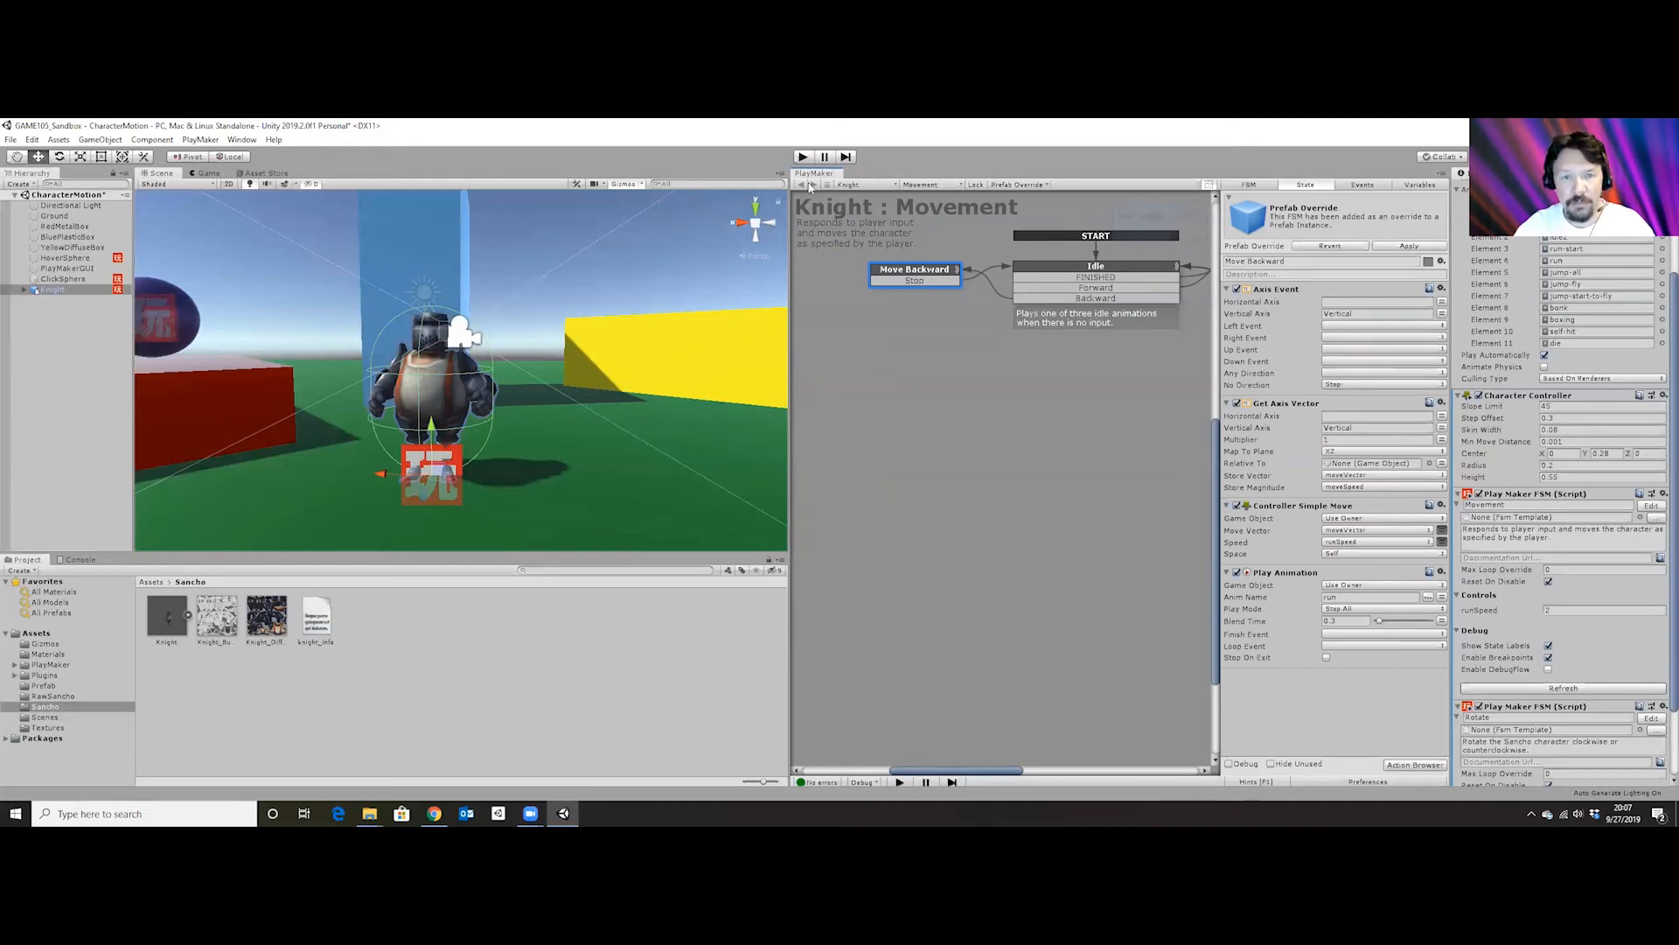
Run the scene briefly to check the current camera view, and stop it.
click(801, 158)
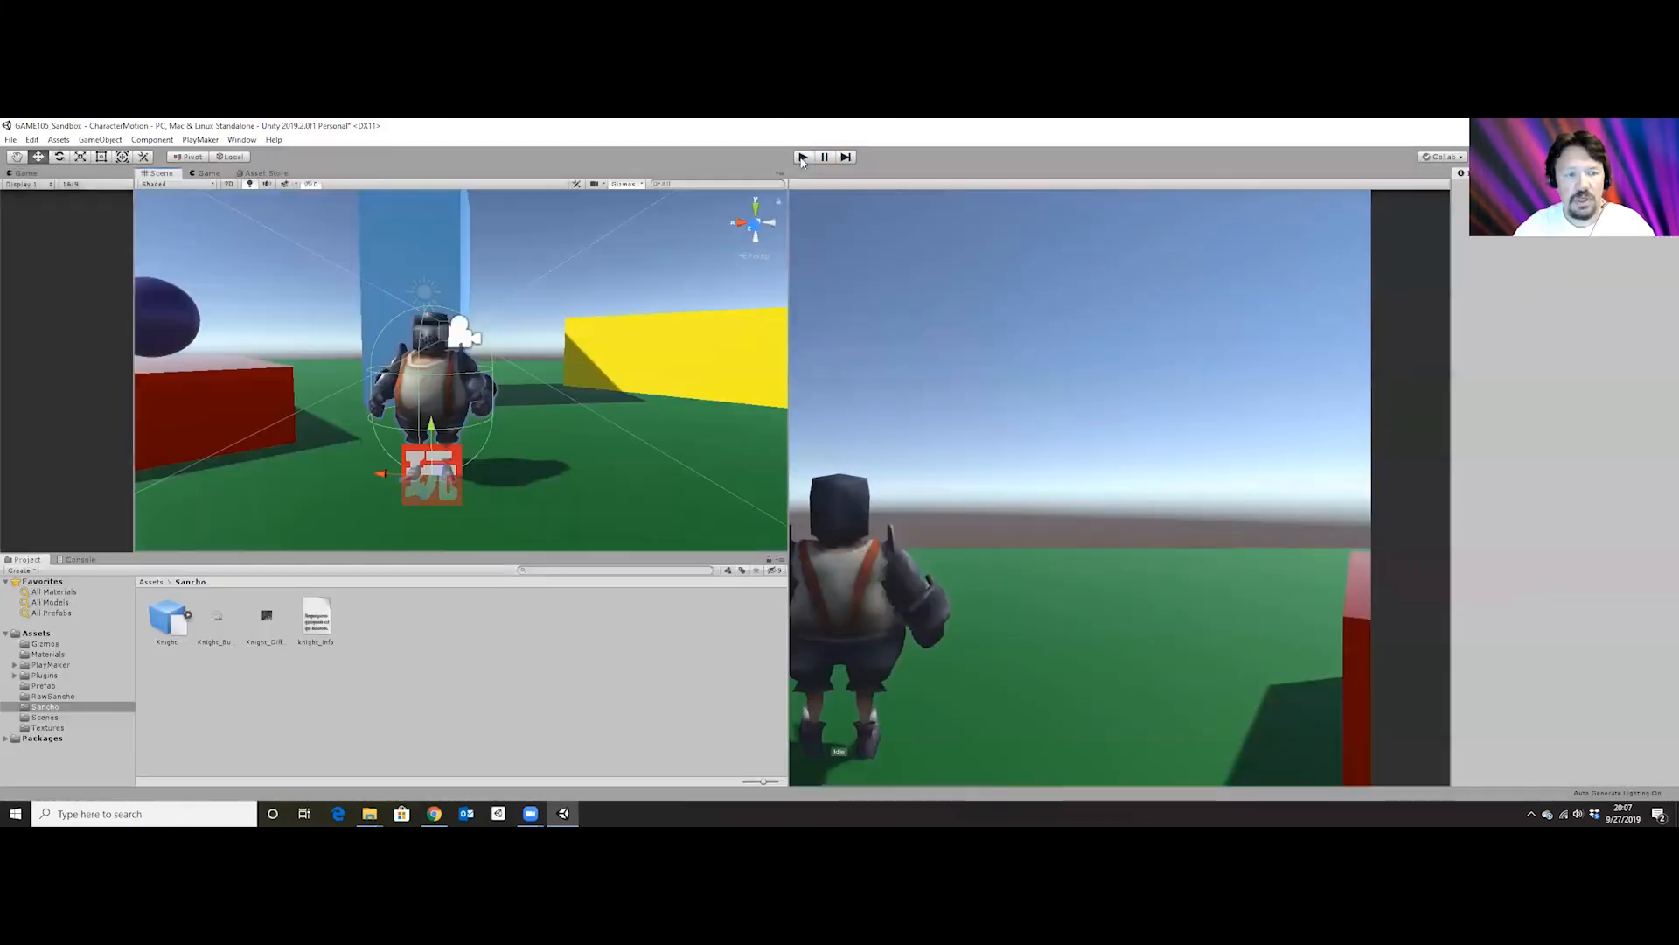
click(801, 157)
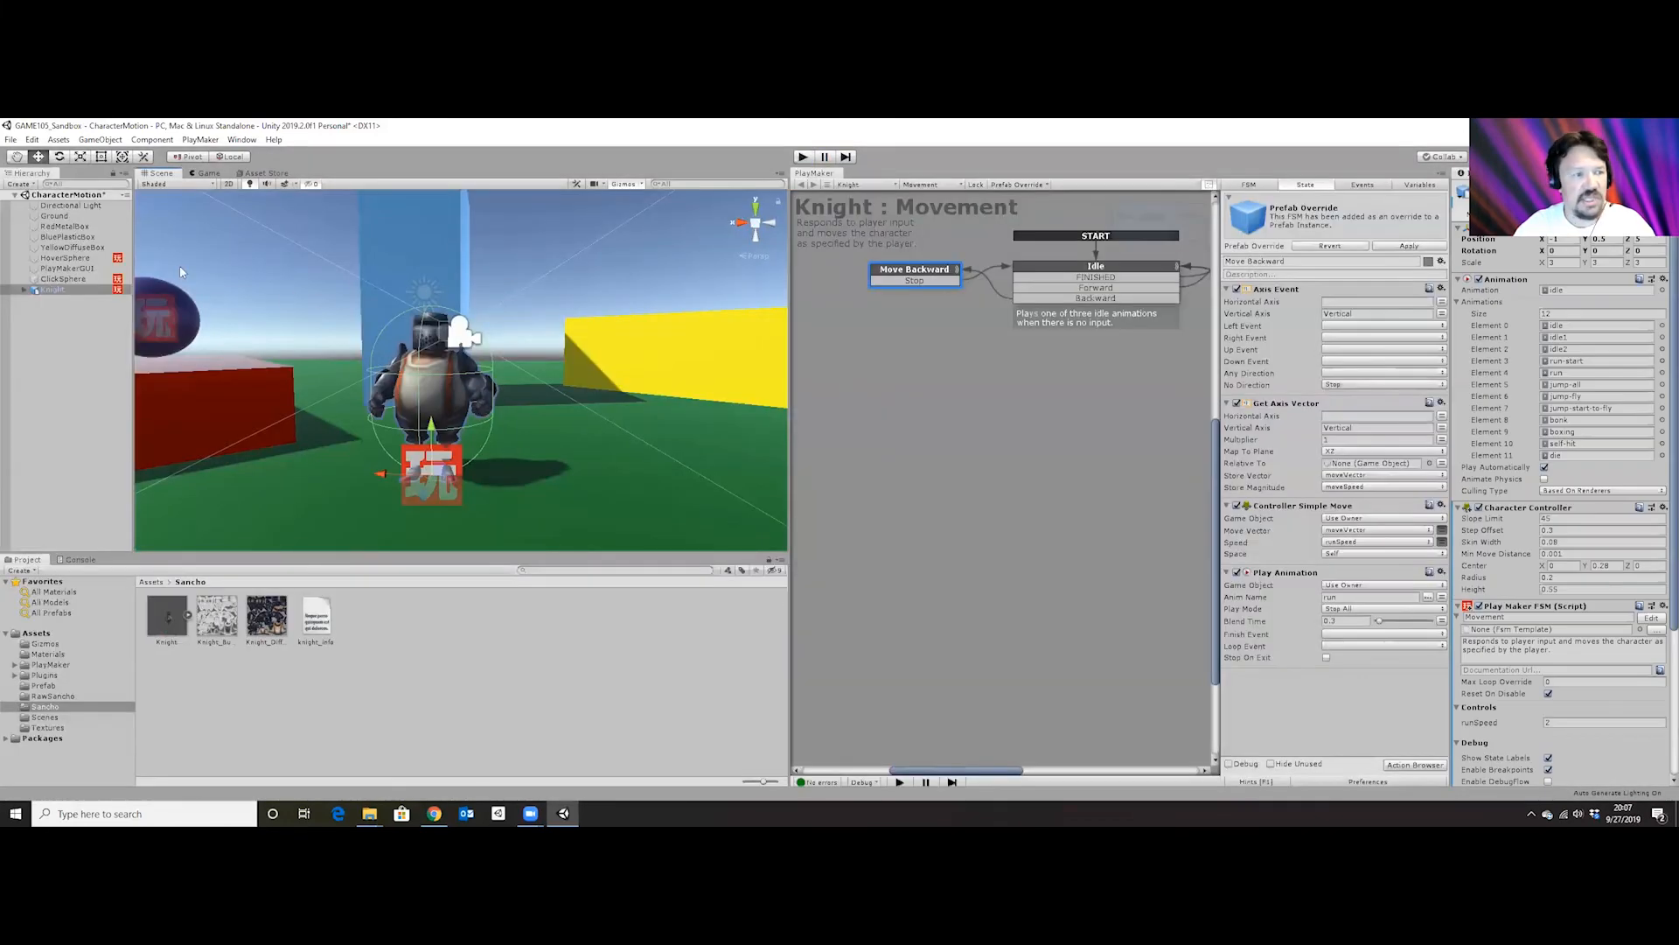
Move Main Camera out of the Knight to the scene's top level, align it with the Scene view, and check the Game view.
click(24, 290)
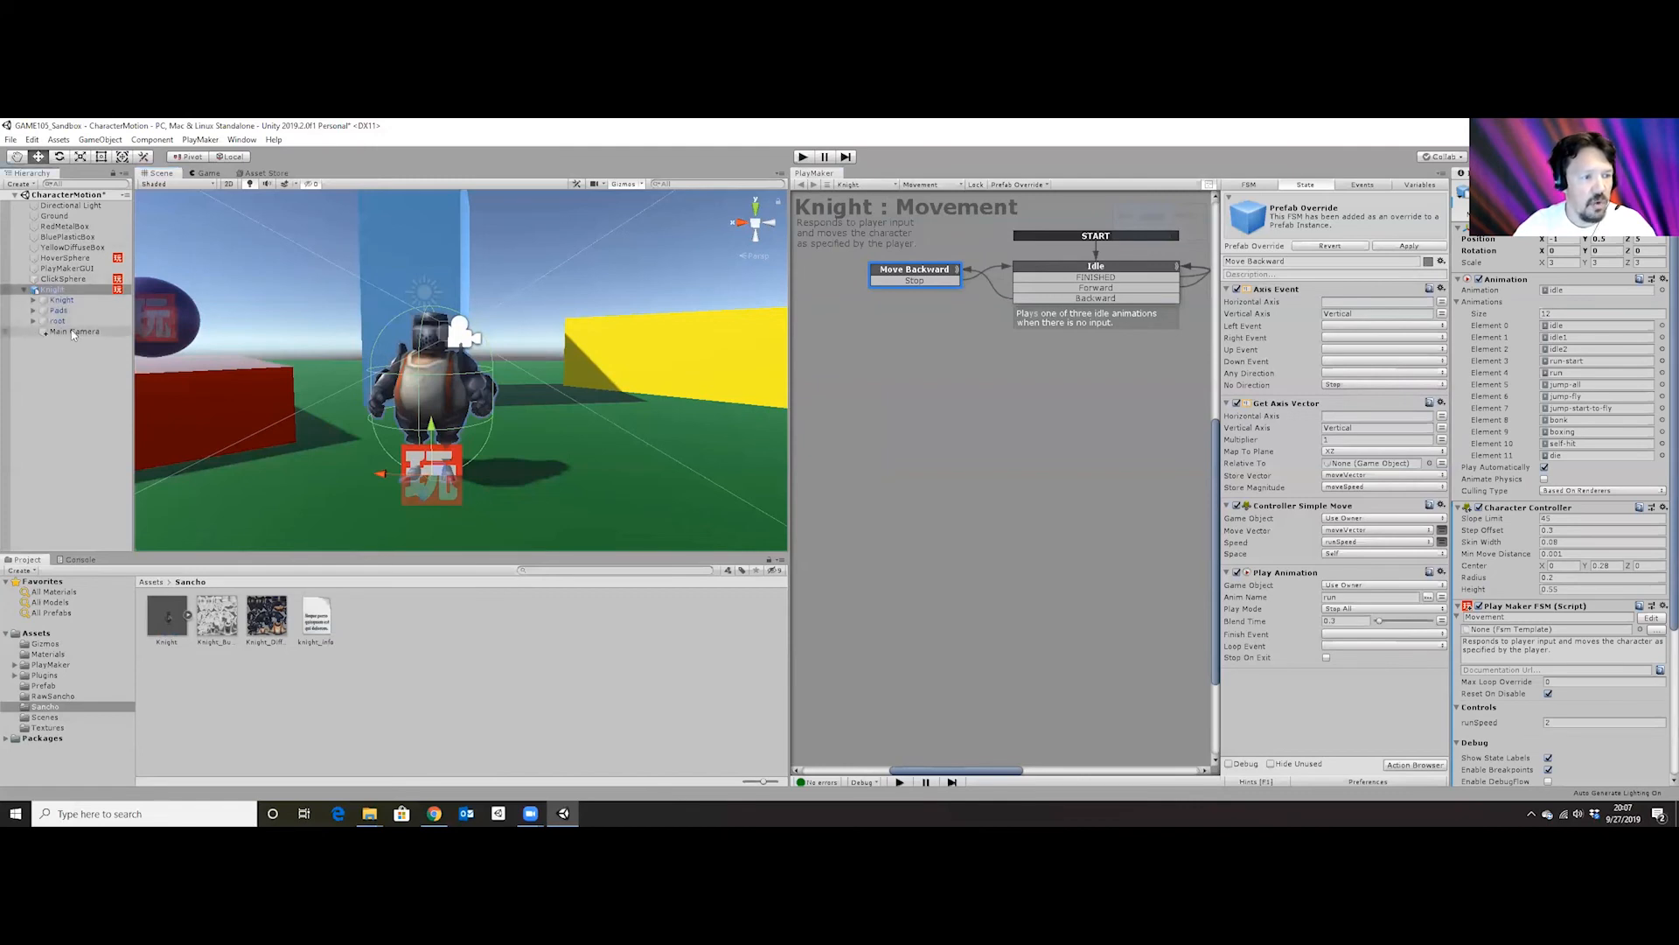
drag(74, 333, 81, 211)
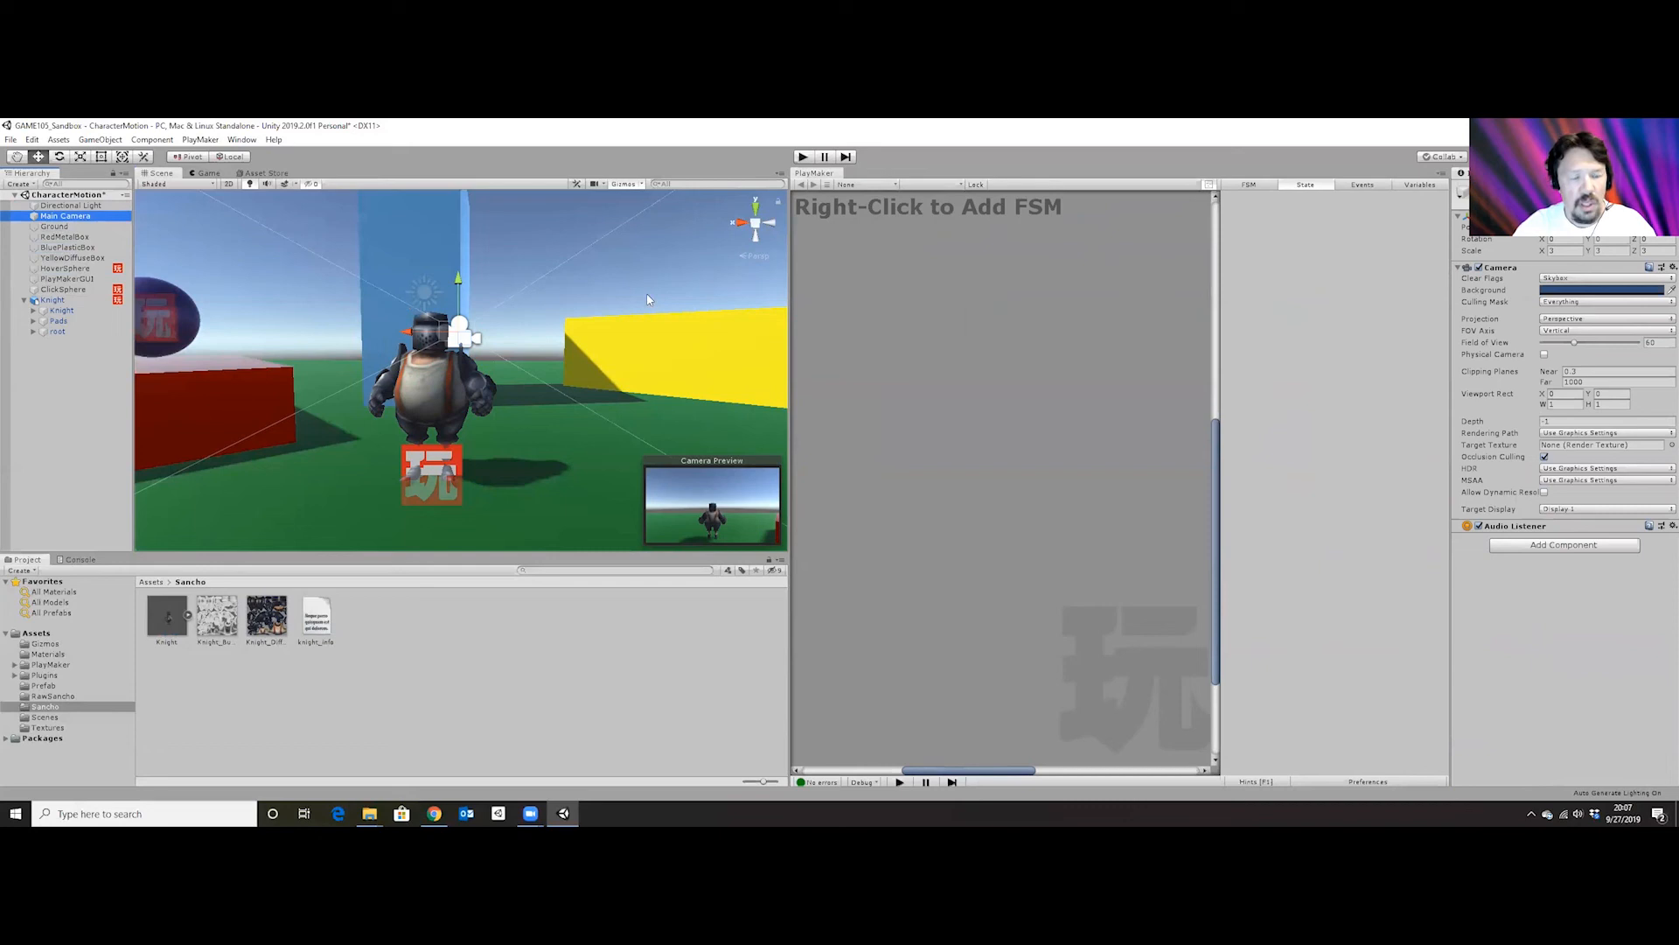
key(ctrl+shift+f)
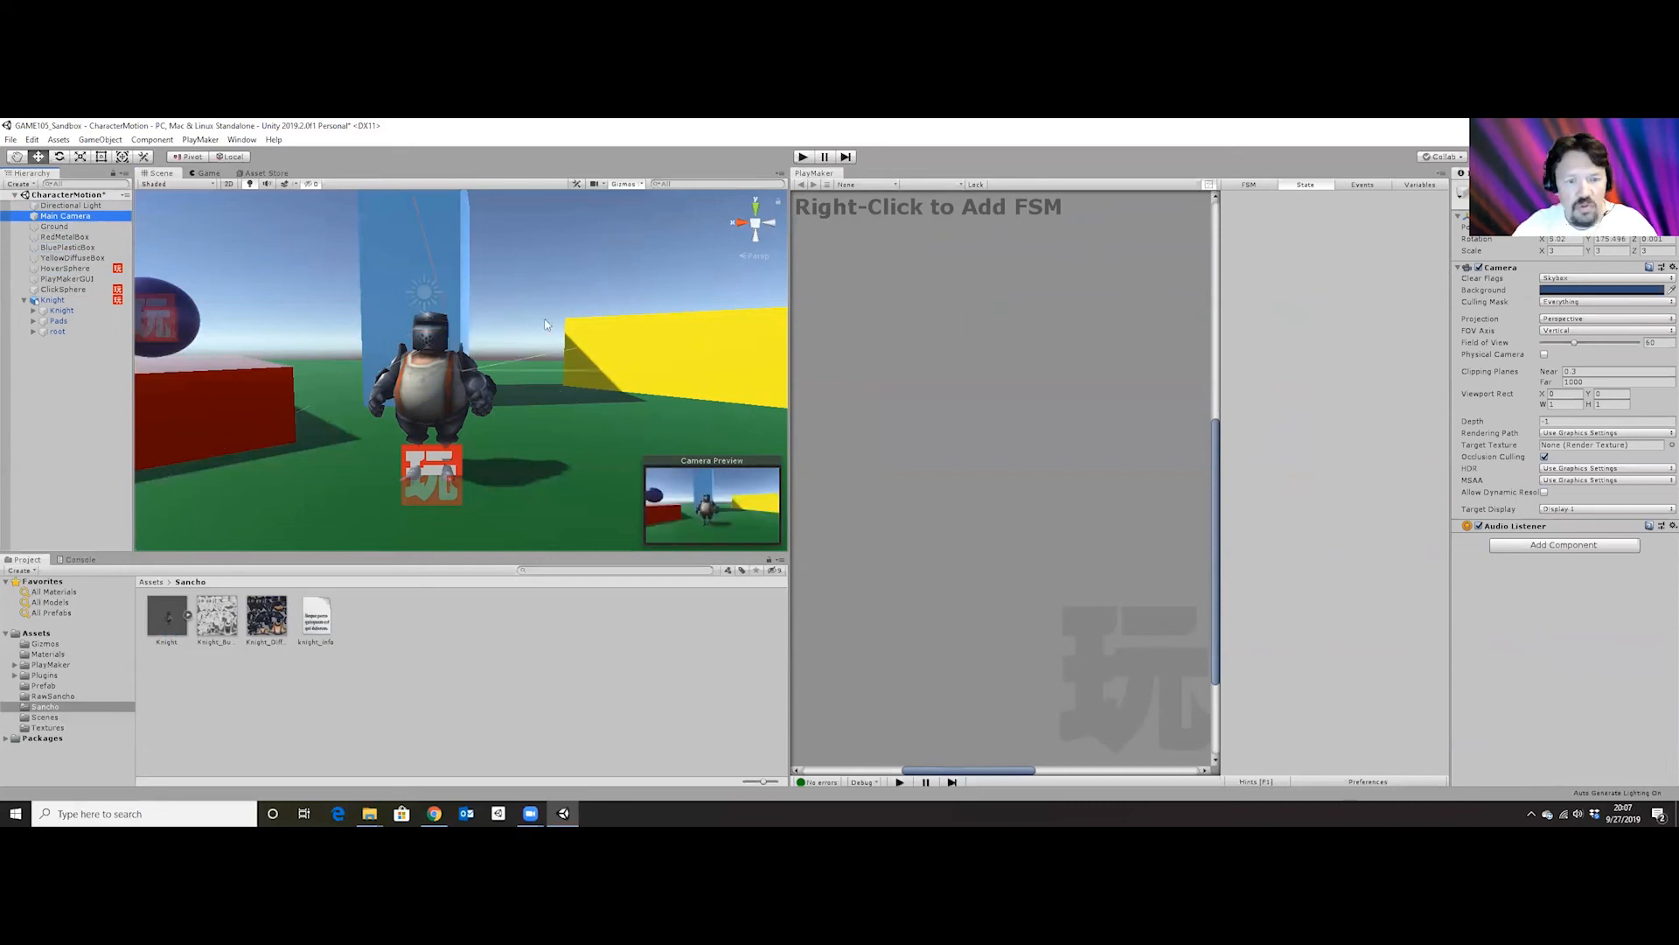
click(206, 173)
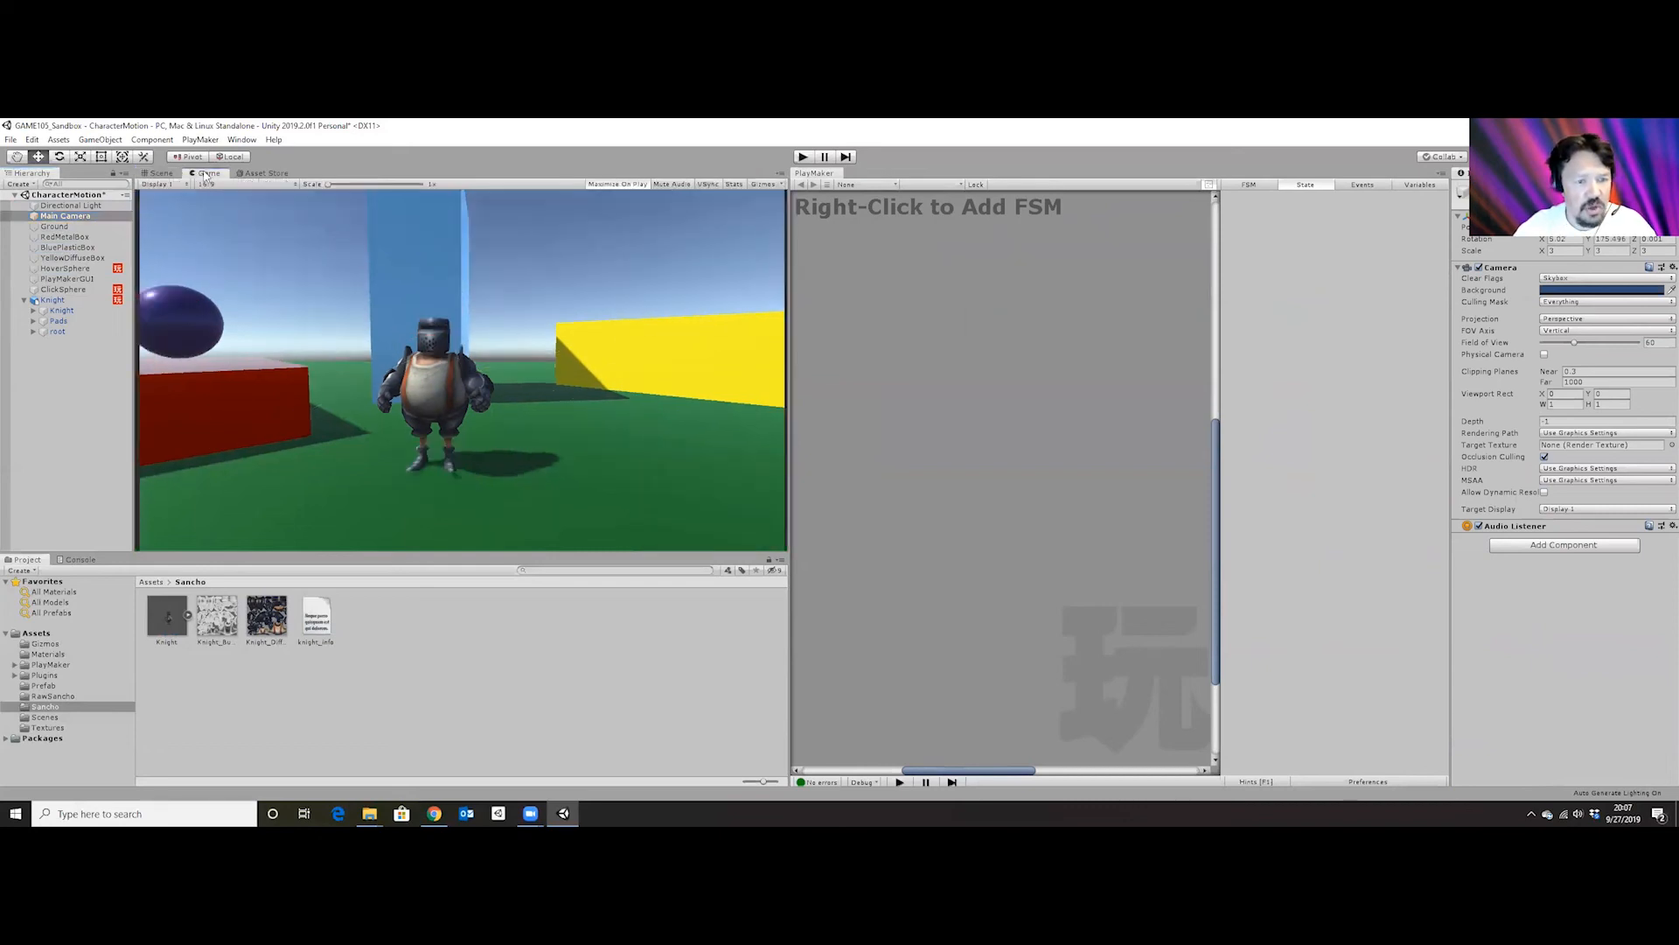
Run the scene, test the Knight's backward and forward movement from the fixed camera, and stop it.
click(803, 158)
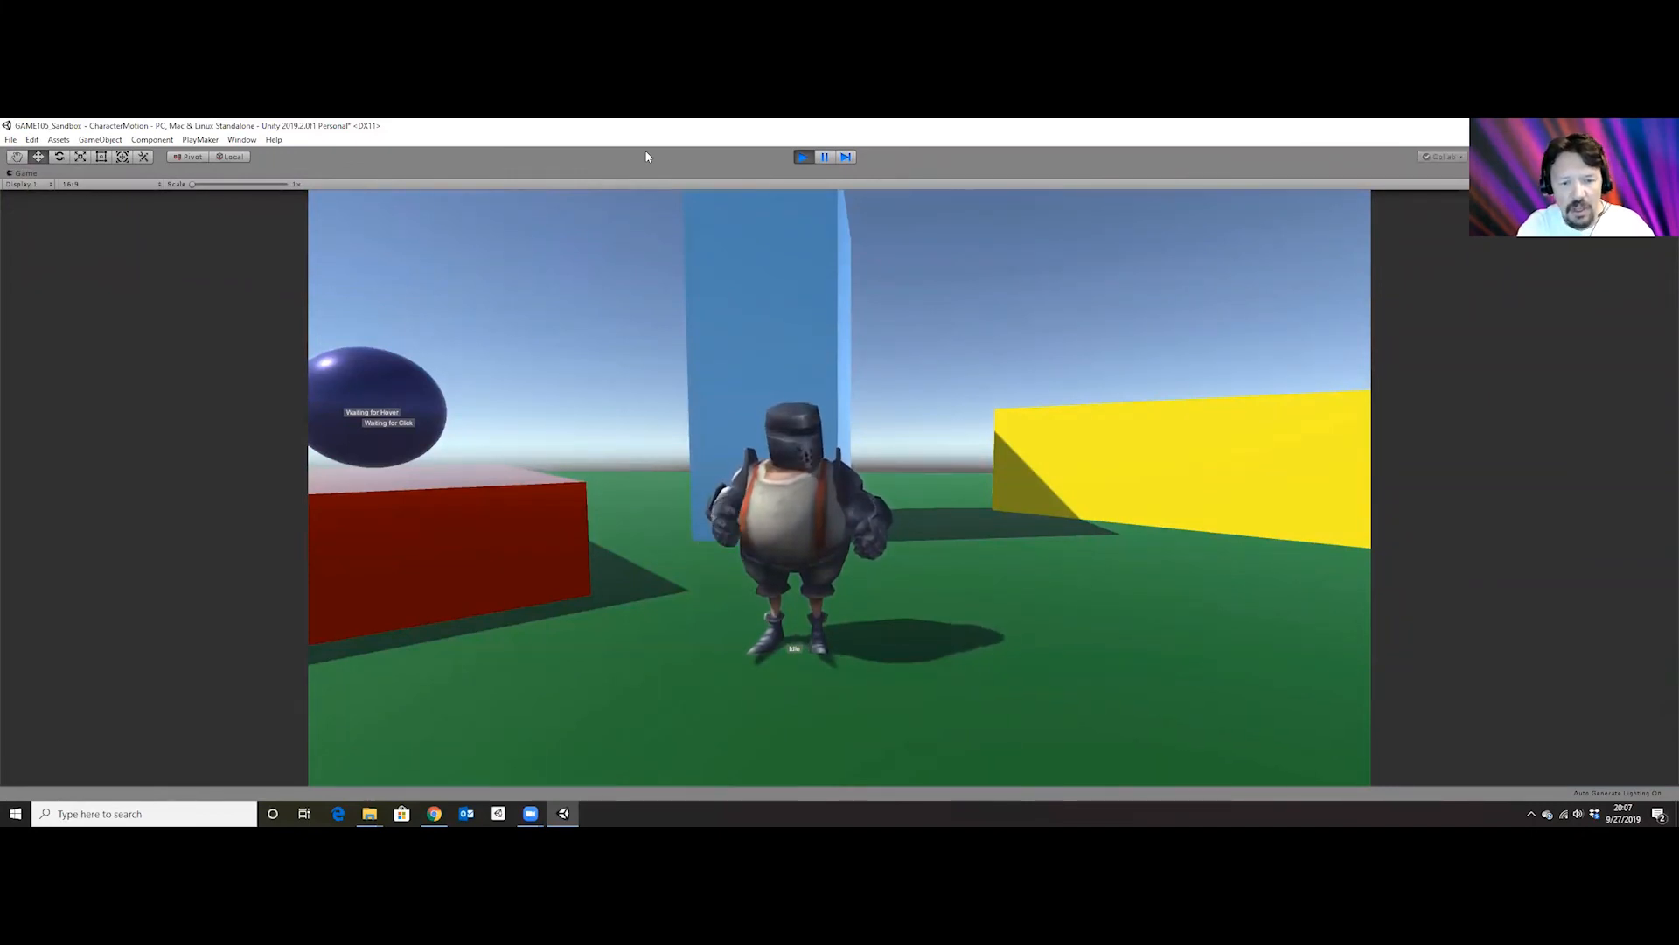
key(s)
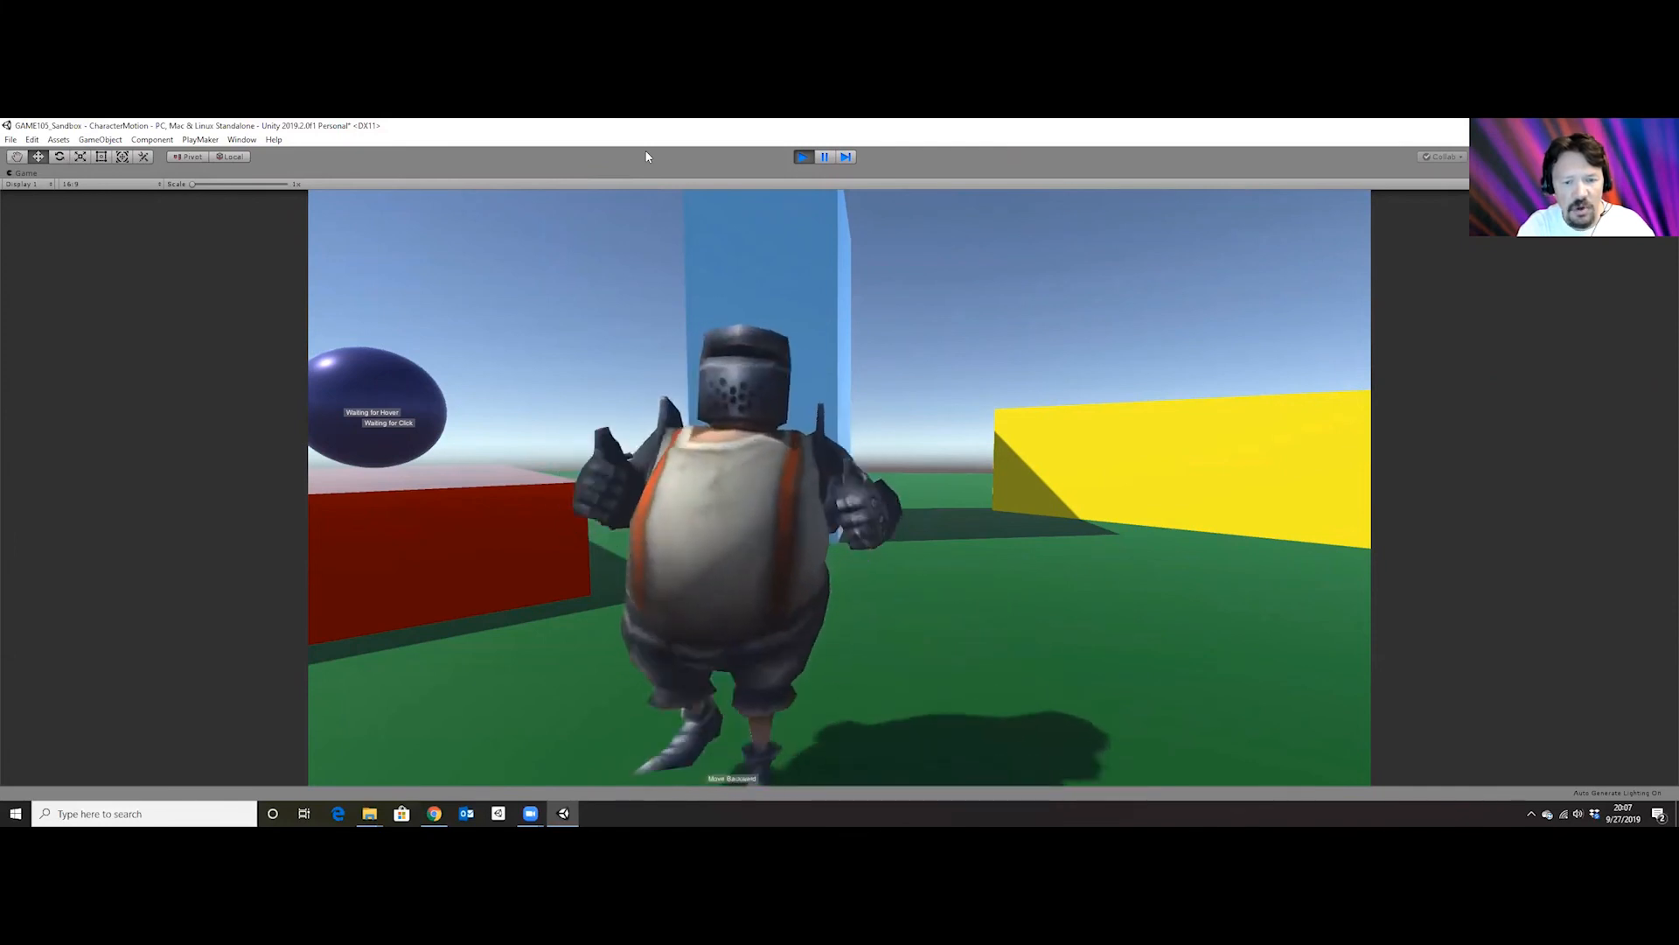
key(w)
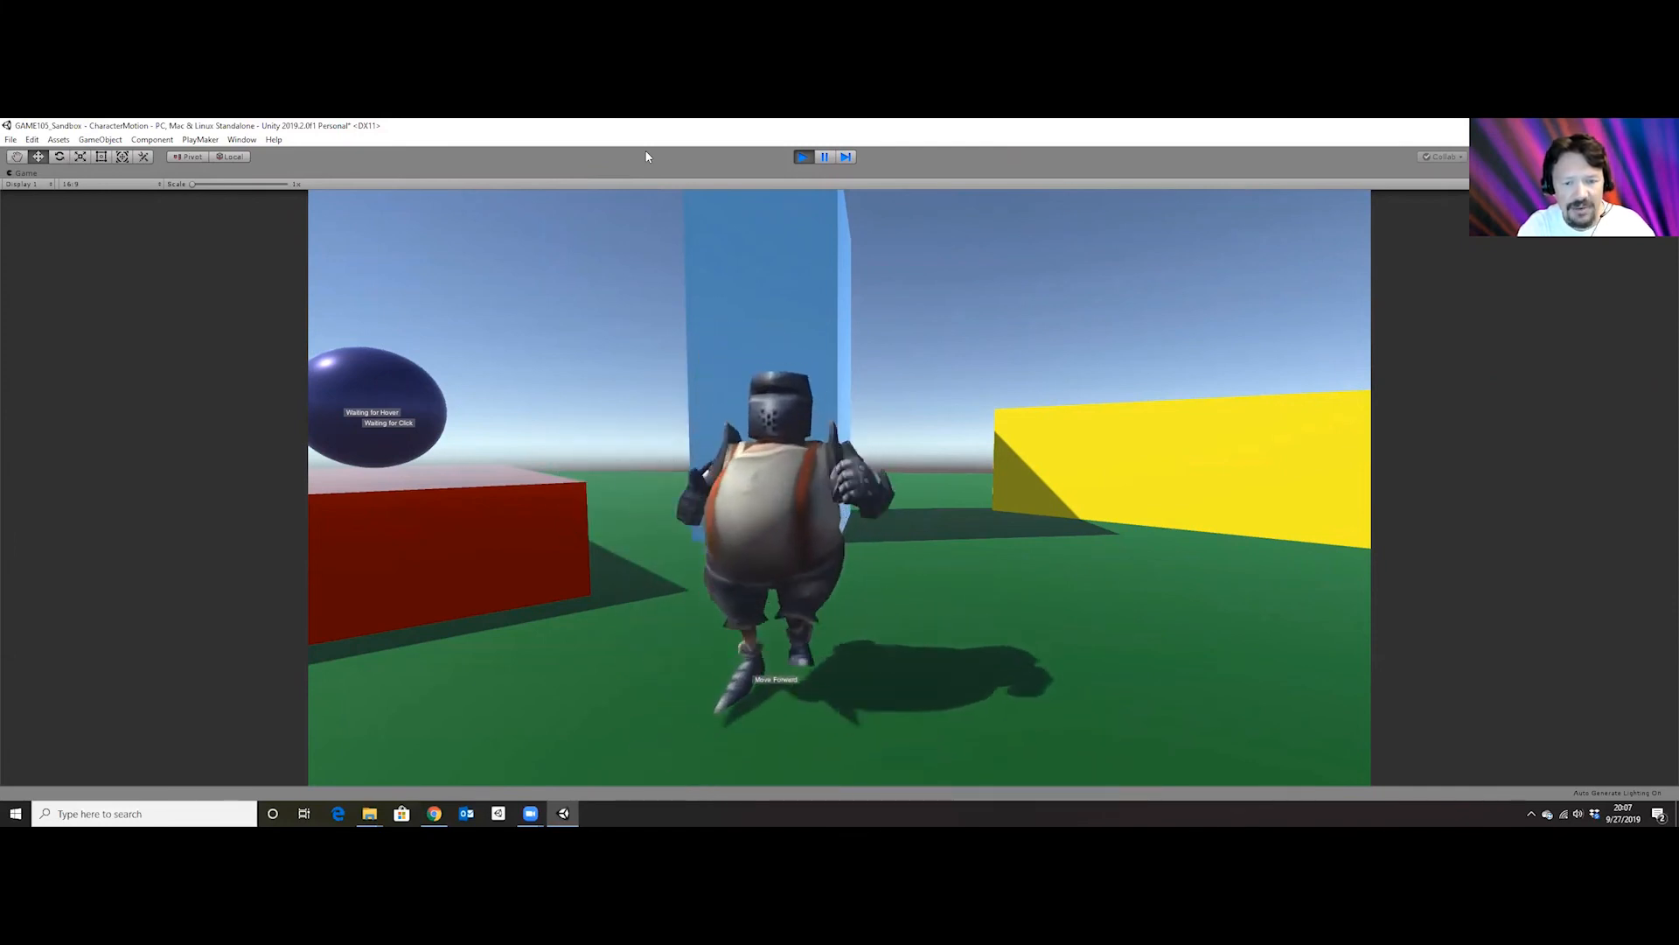
key(s)
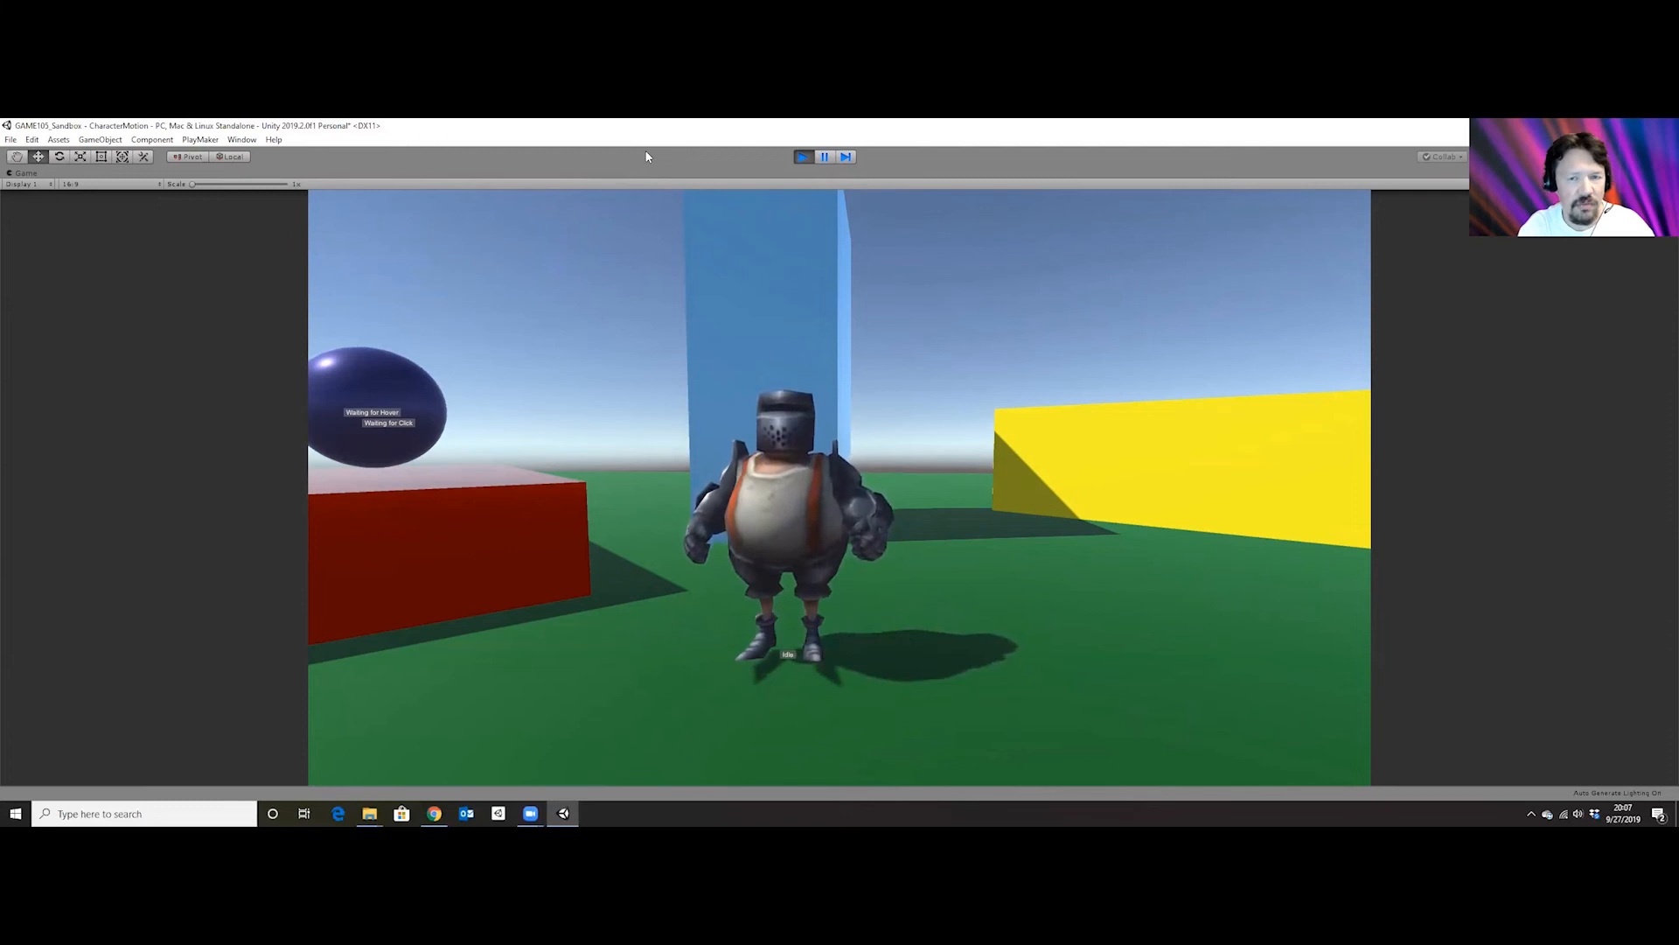
click(802, 157)
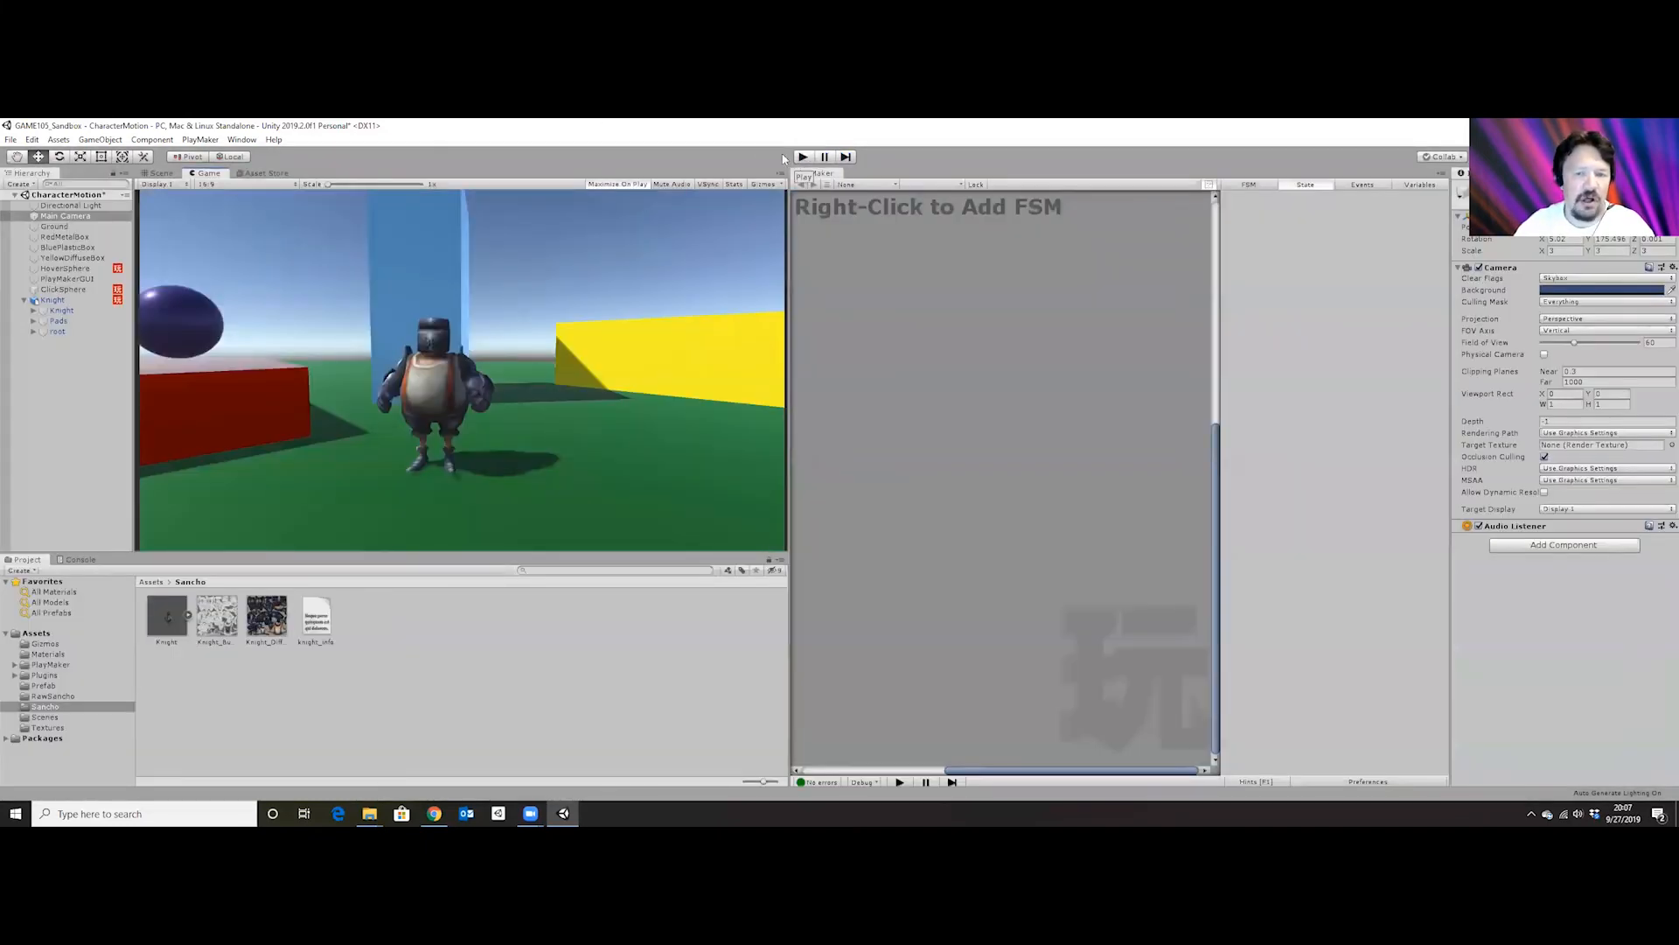
Make Main Camera a child of the Knight again and return to the Scene view.
click(69, 217)
drag(76, 236, 58, 306)
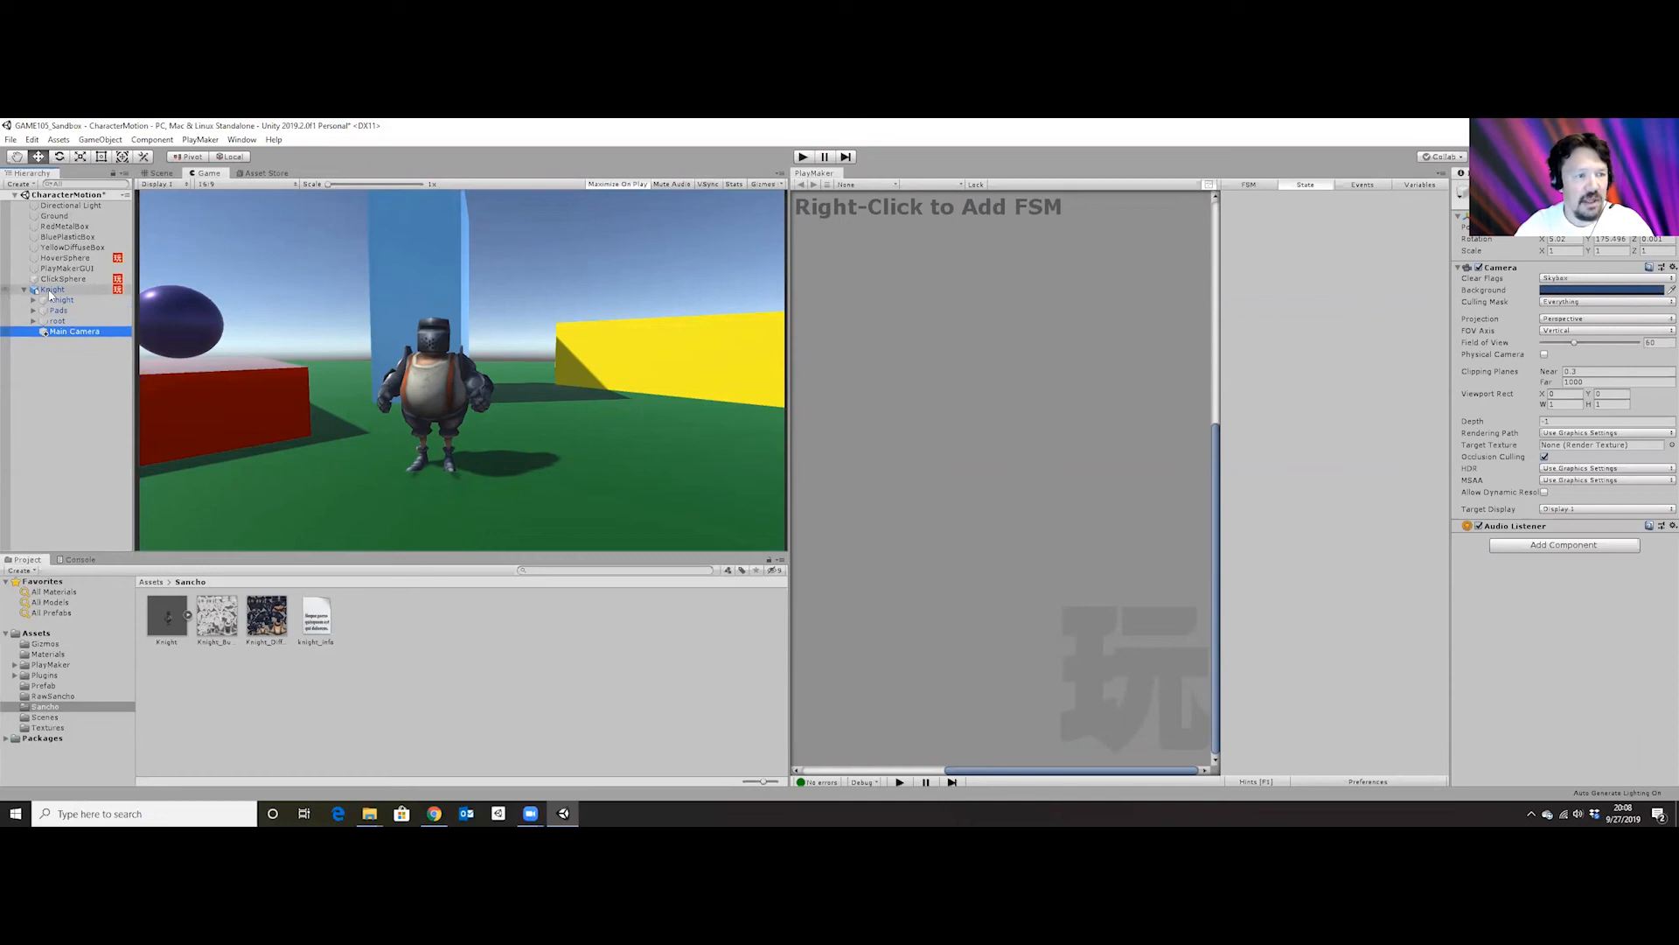
click(160, 173)
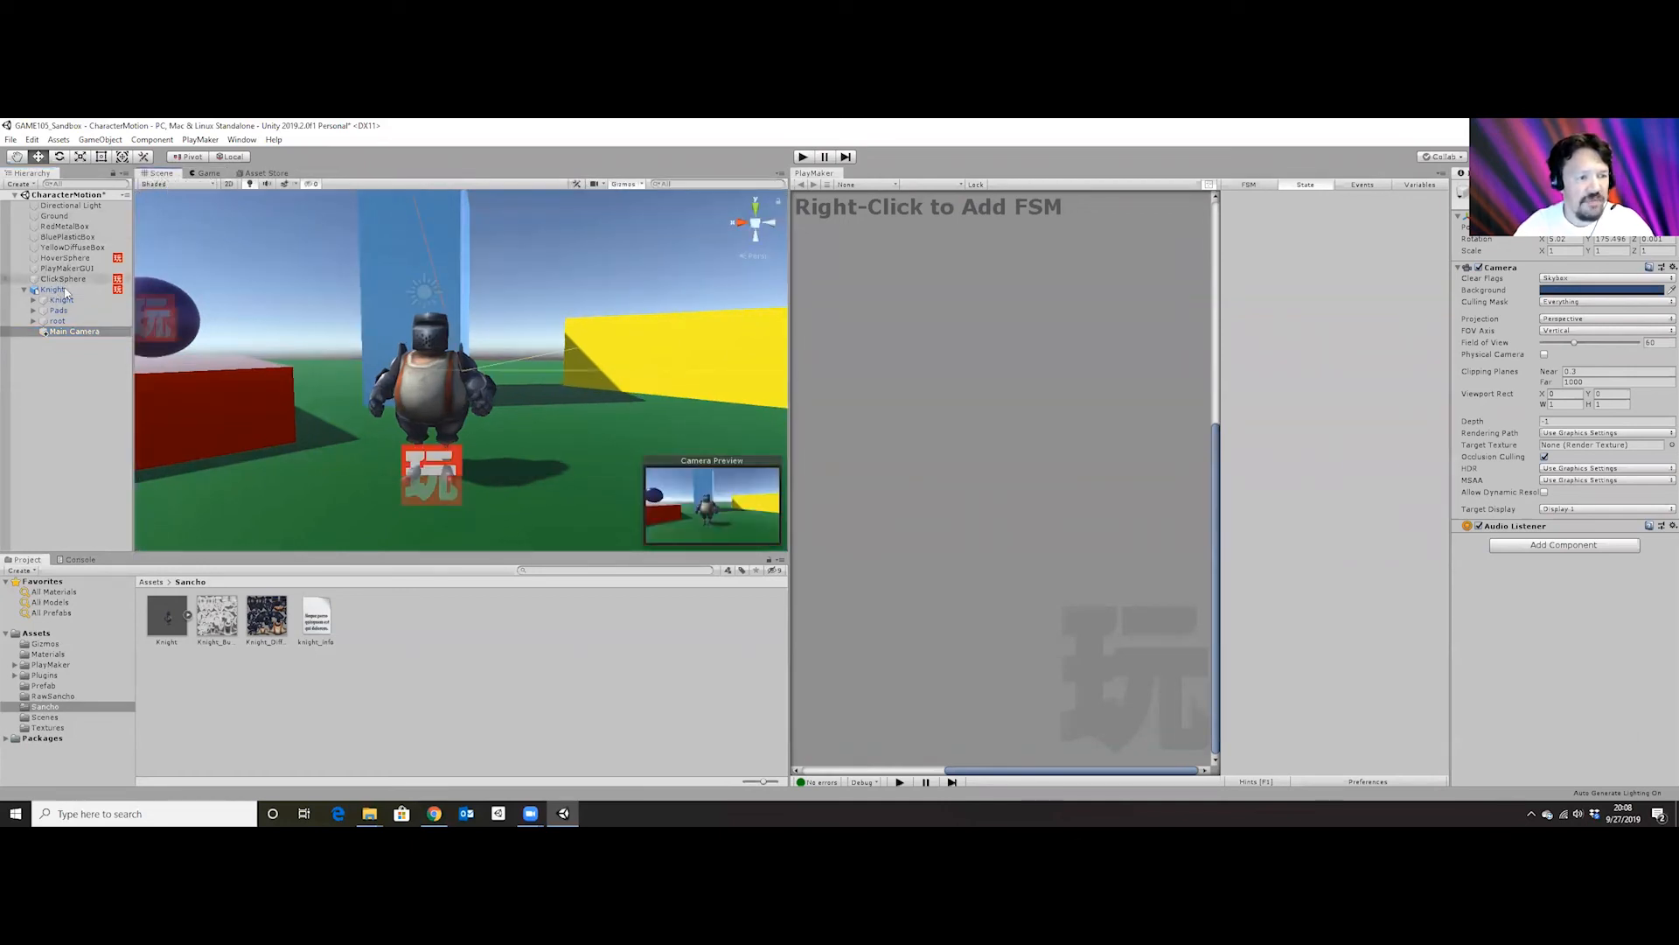
Reset Main Camera's transform and reposition it above and behind the Knight, using a position value of 1.5.
click(87, 334)
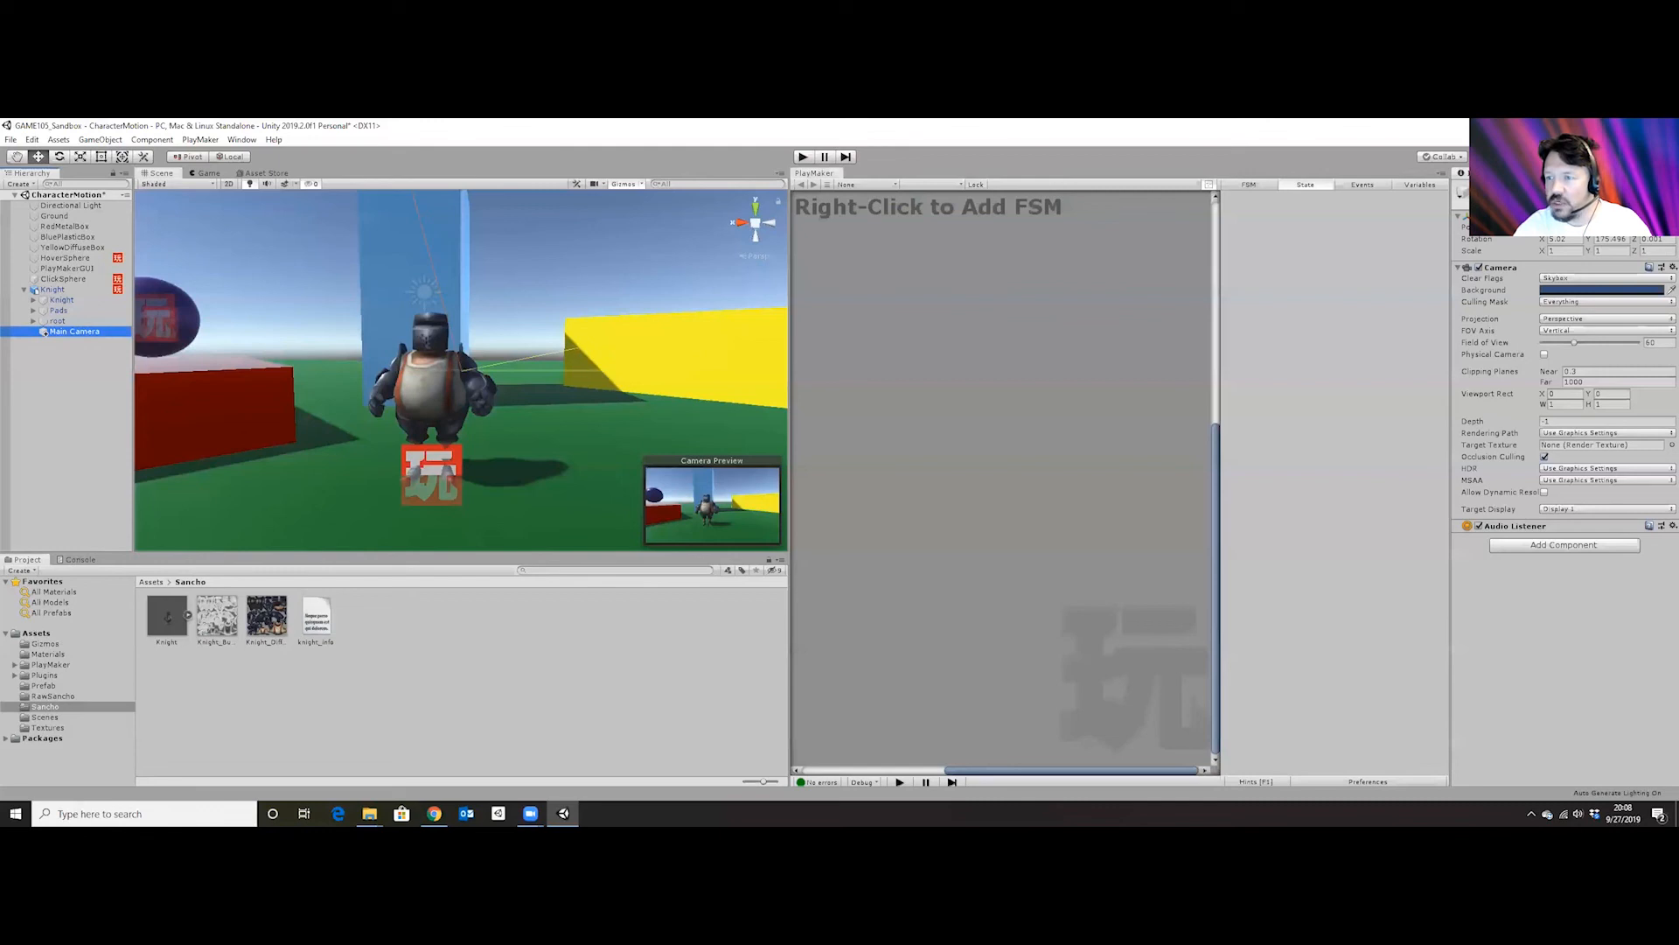
click(1673, 216)
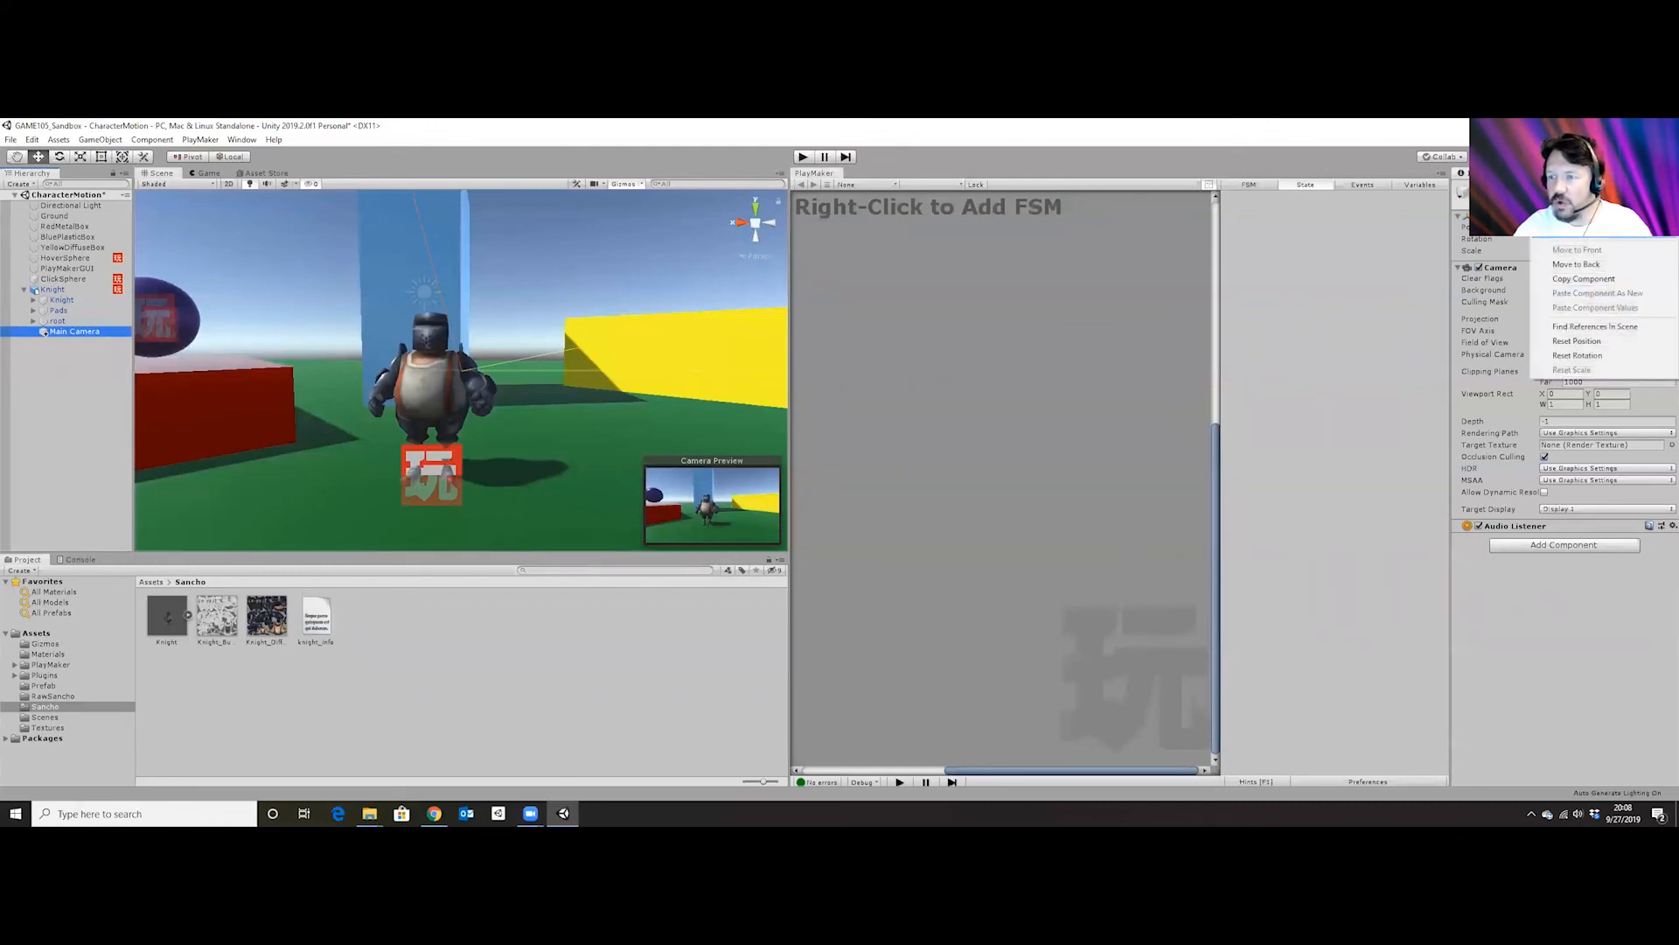
click(1570, 231)
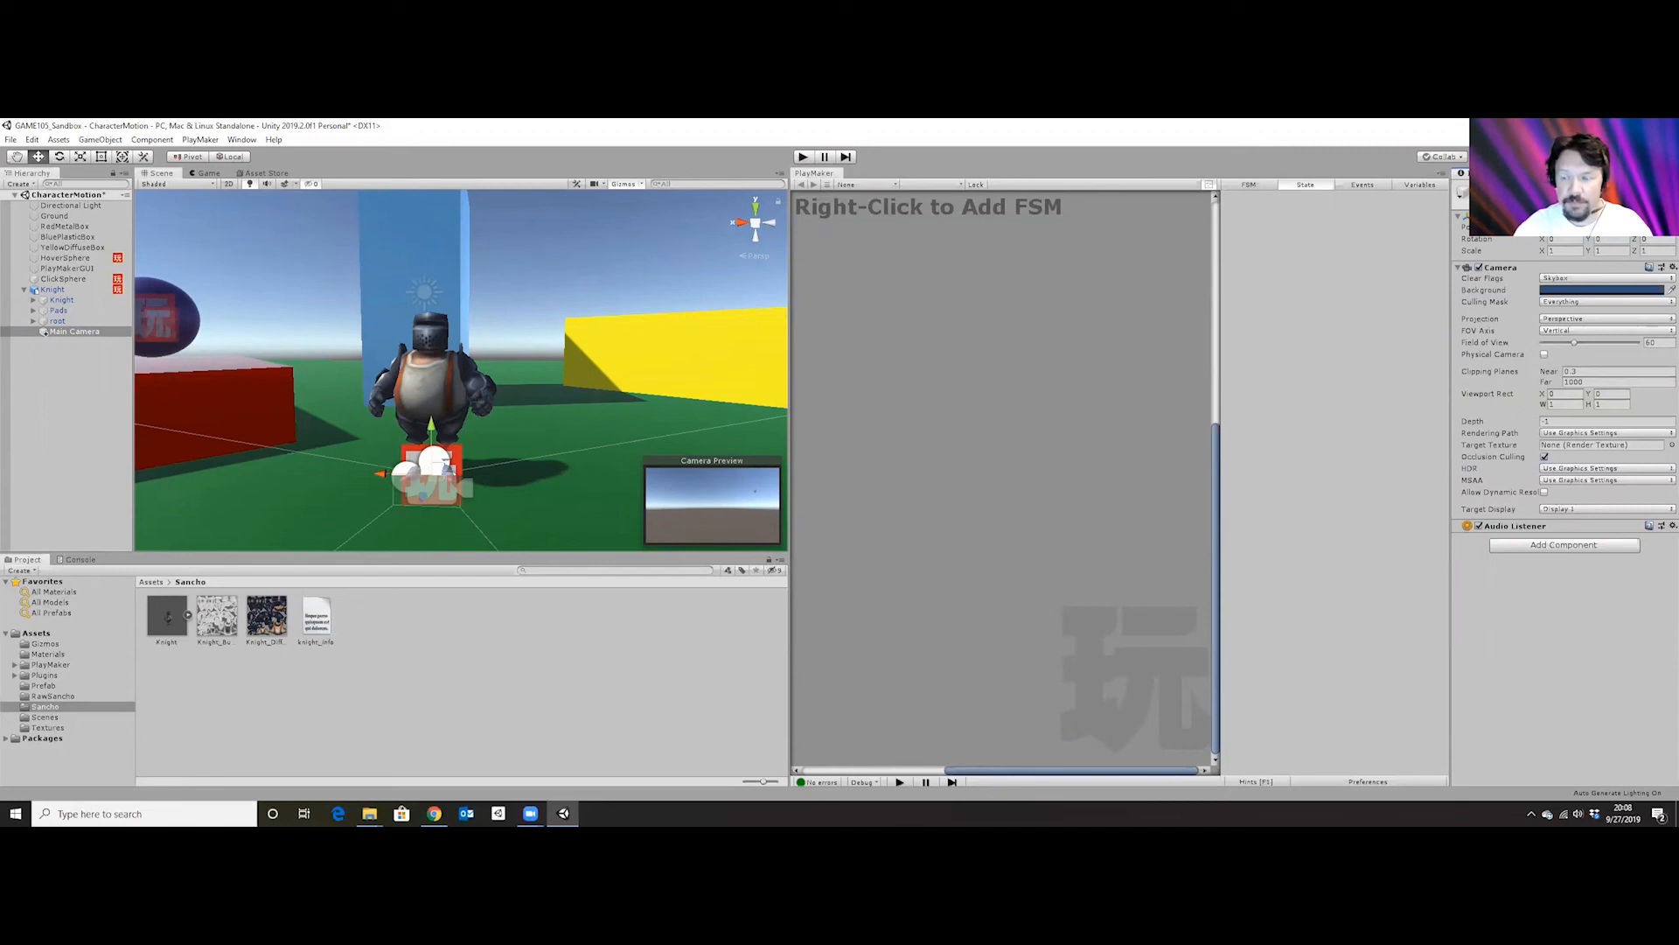
text(3)
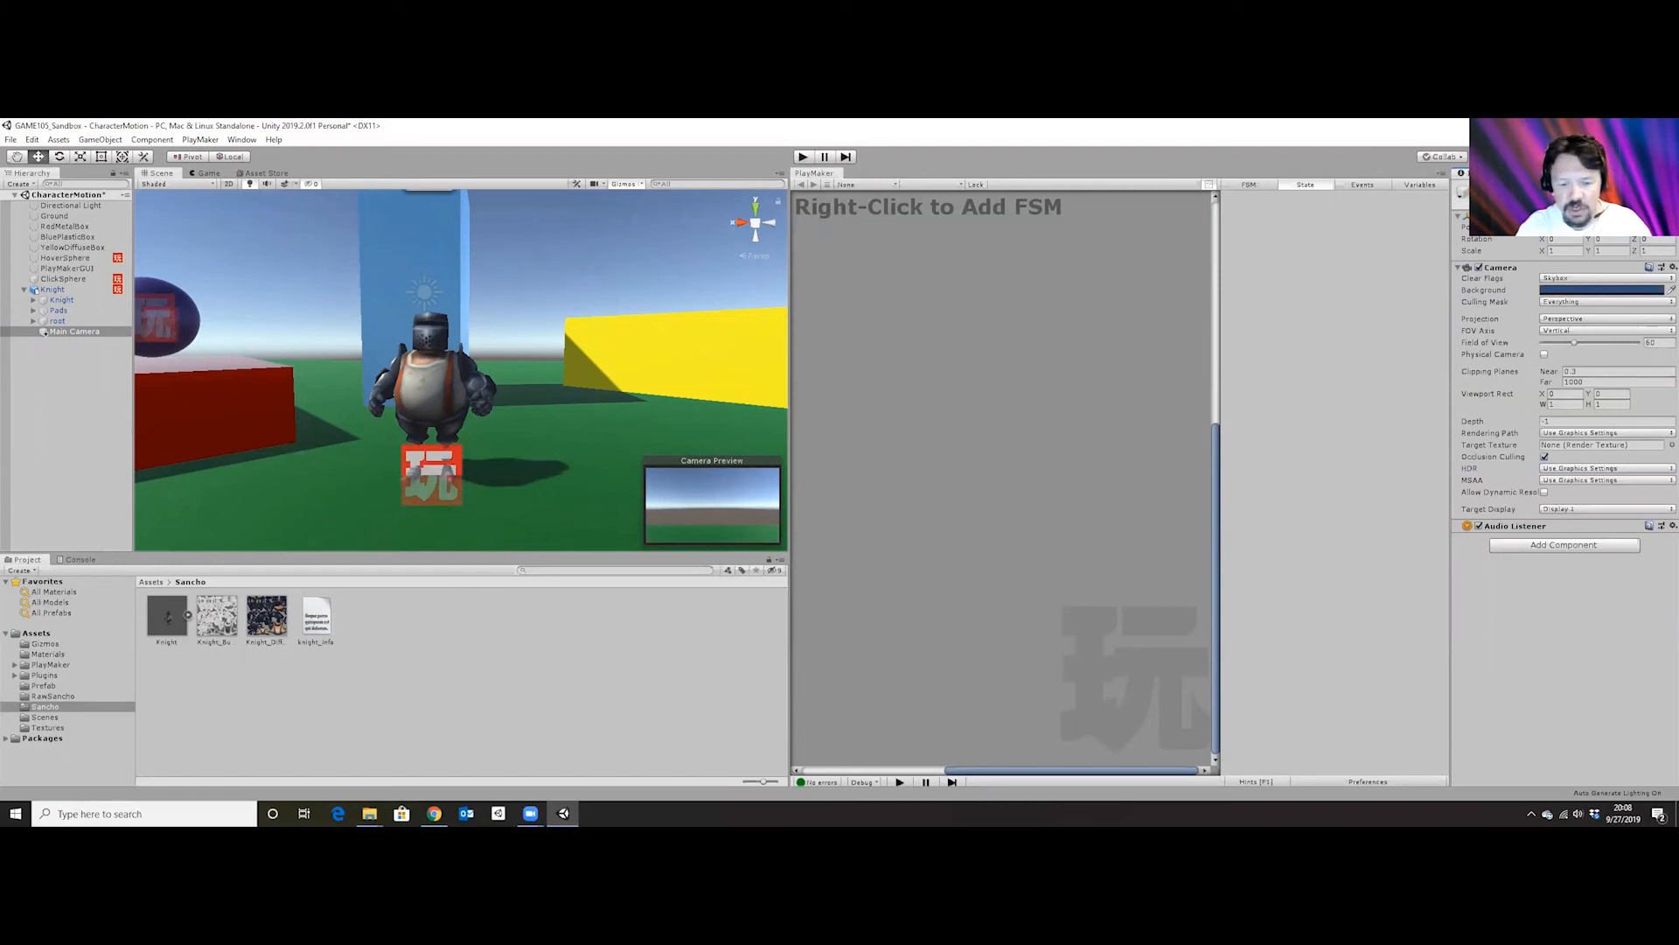
key(BackSpace)
text(1.5)
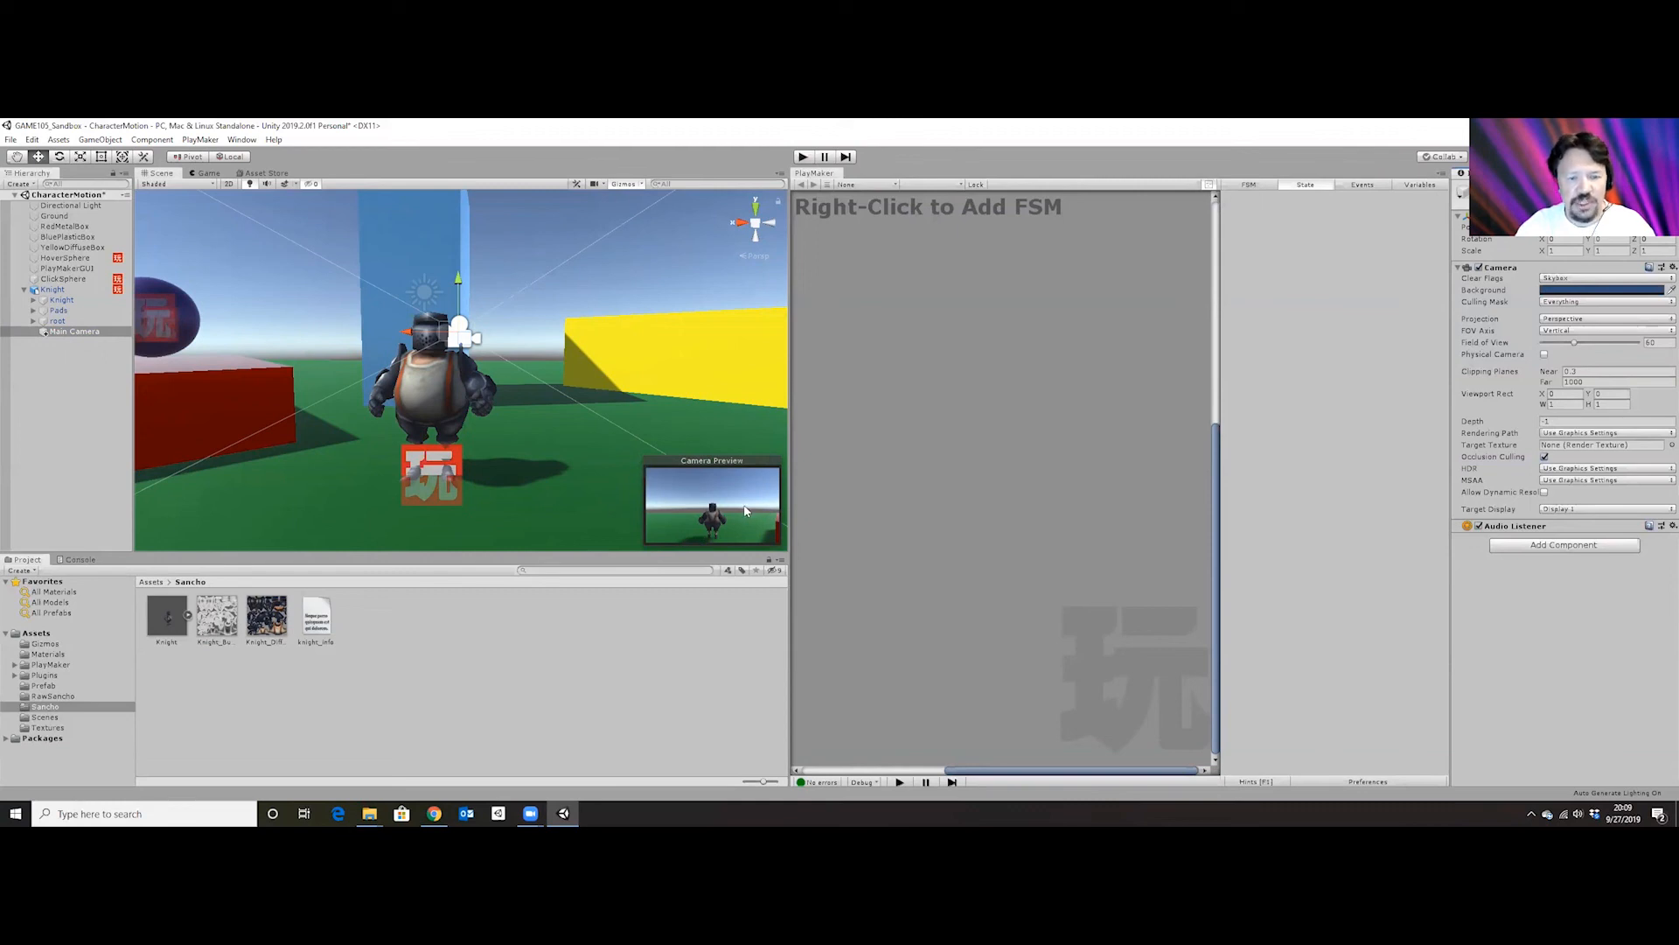
Run the scene, test the Knight's forward and backward movement with the camera following from behind, and stop it.
click(803, 156)
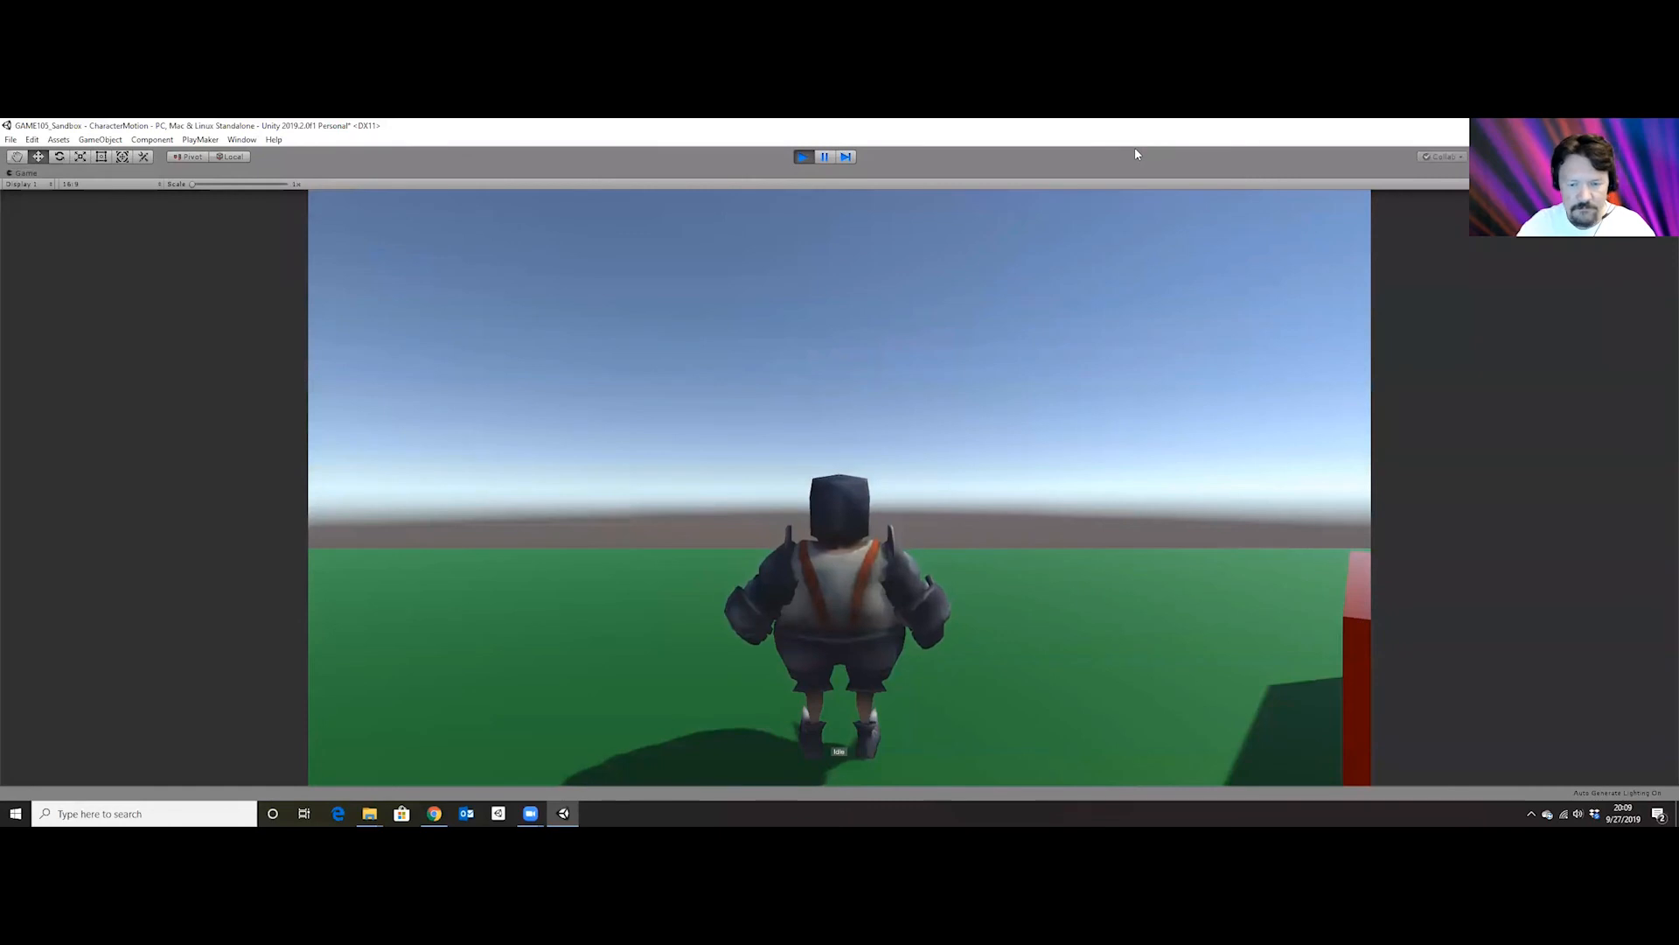
key(s)
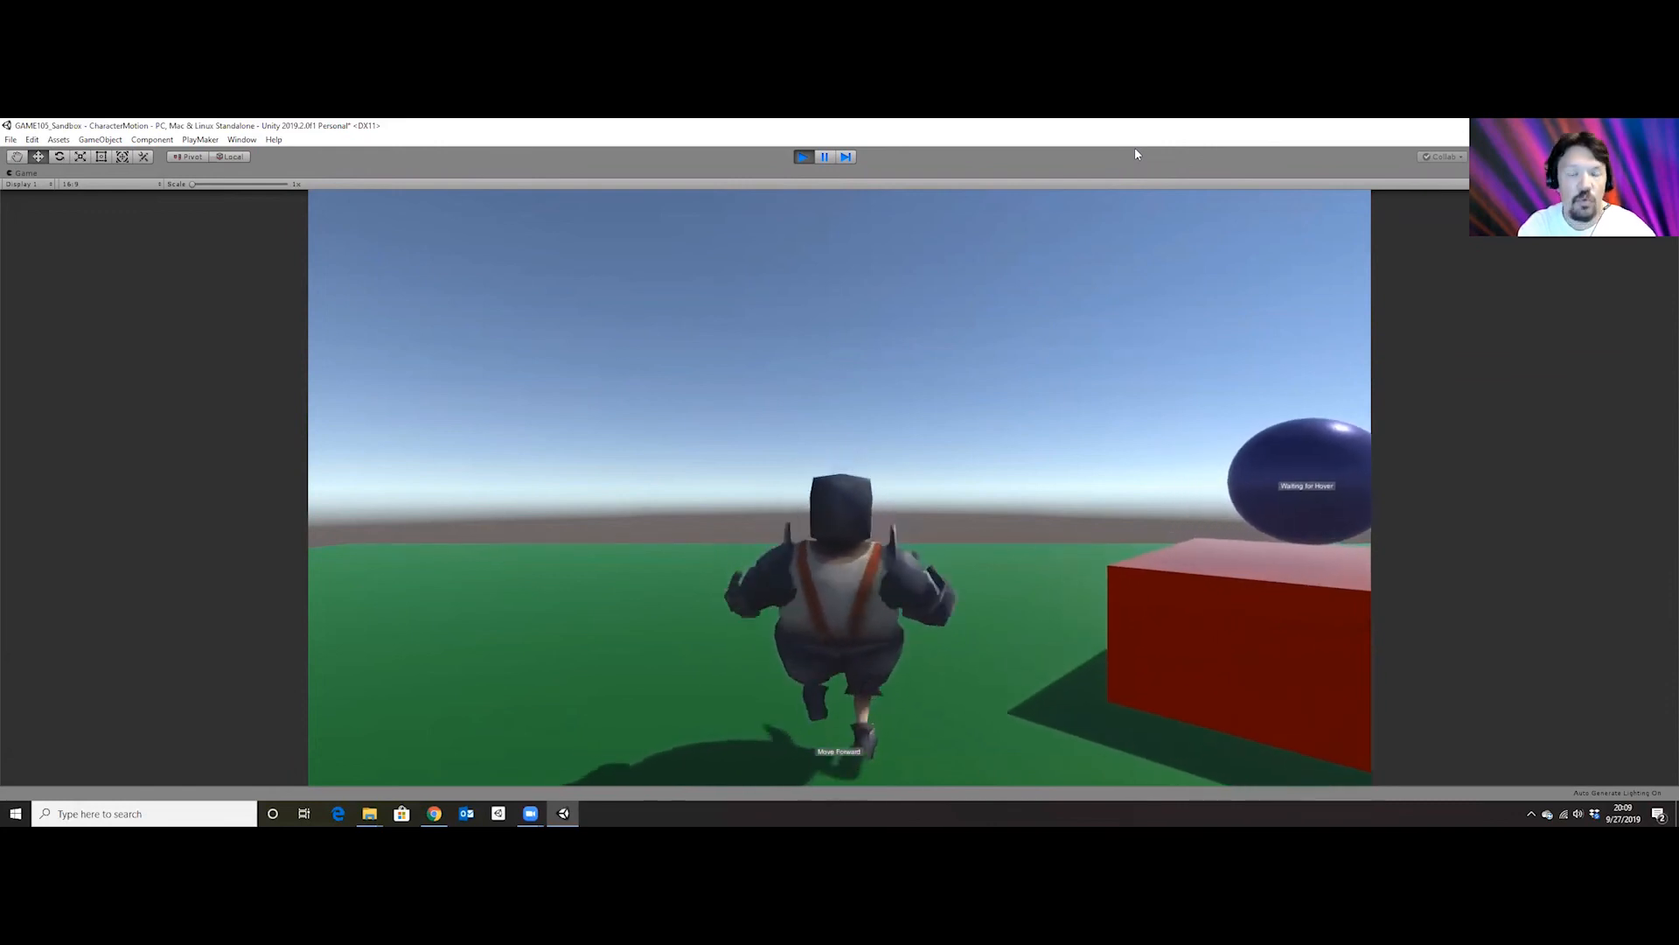
key(s)
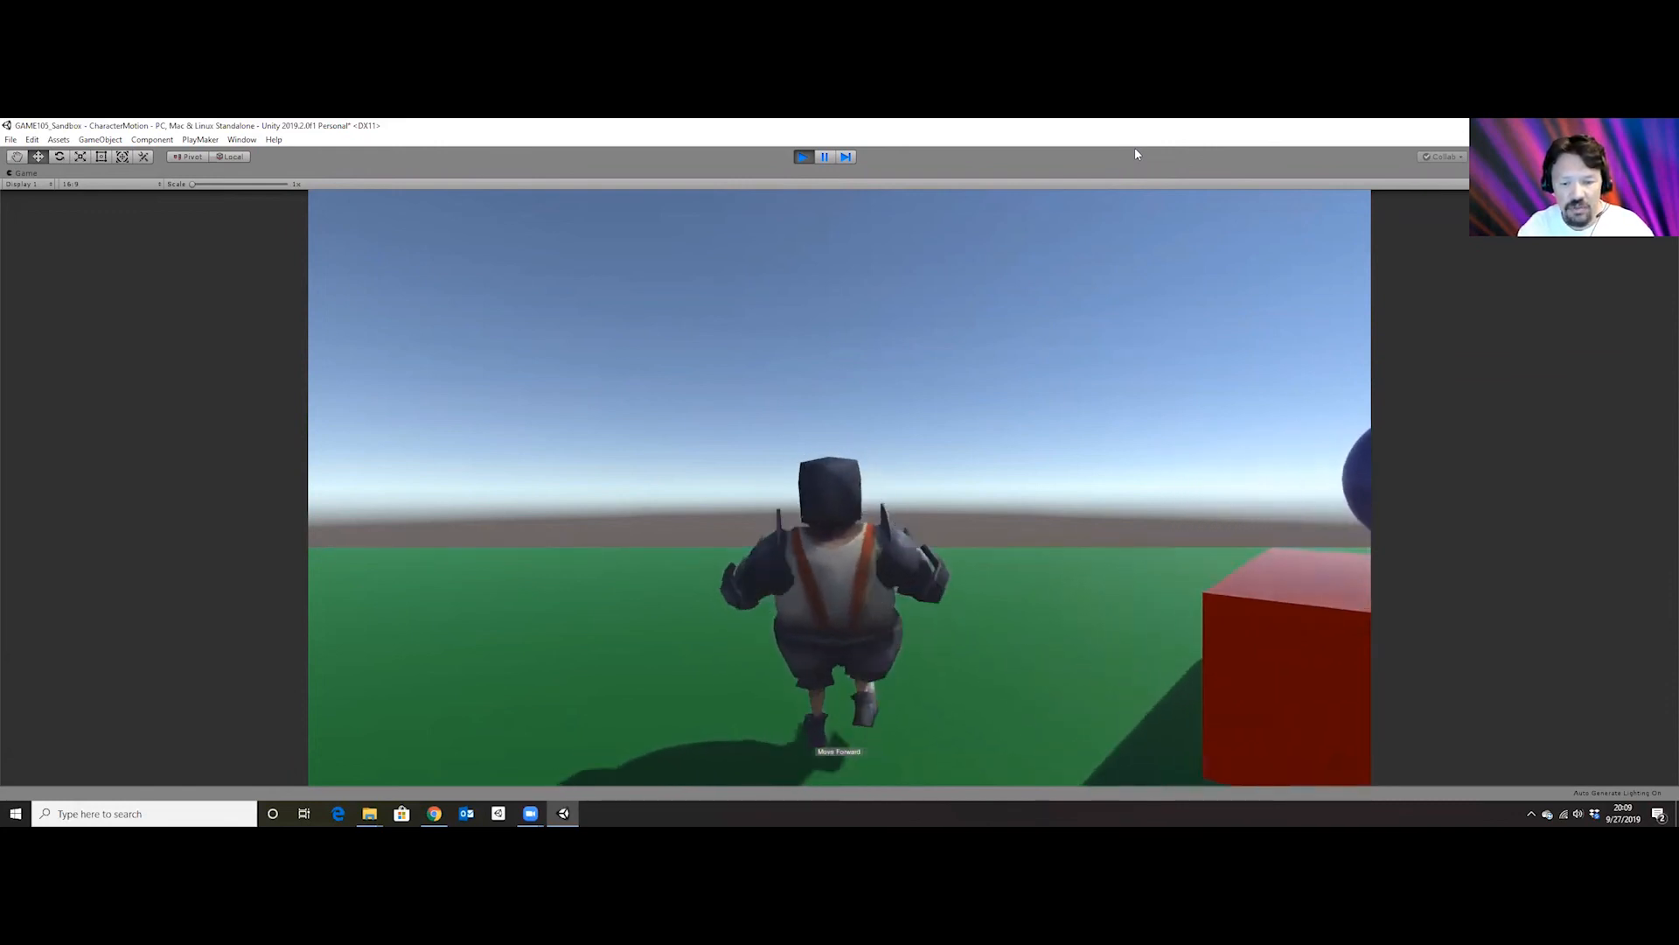
key(w)
key(s)
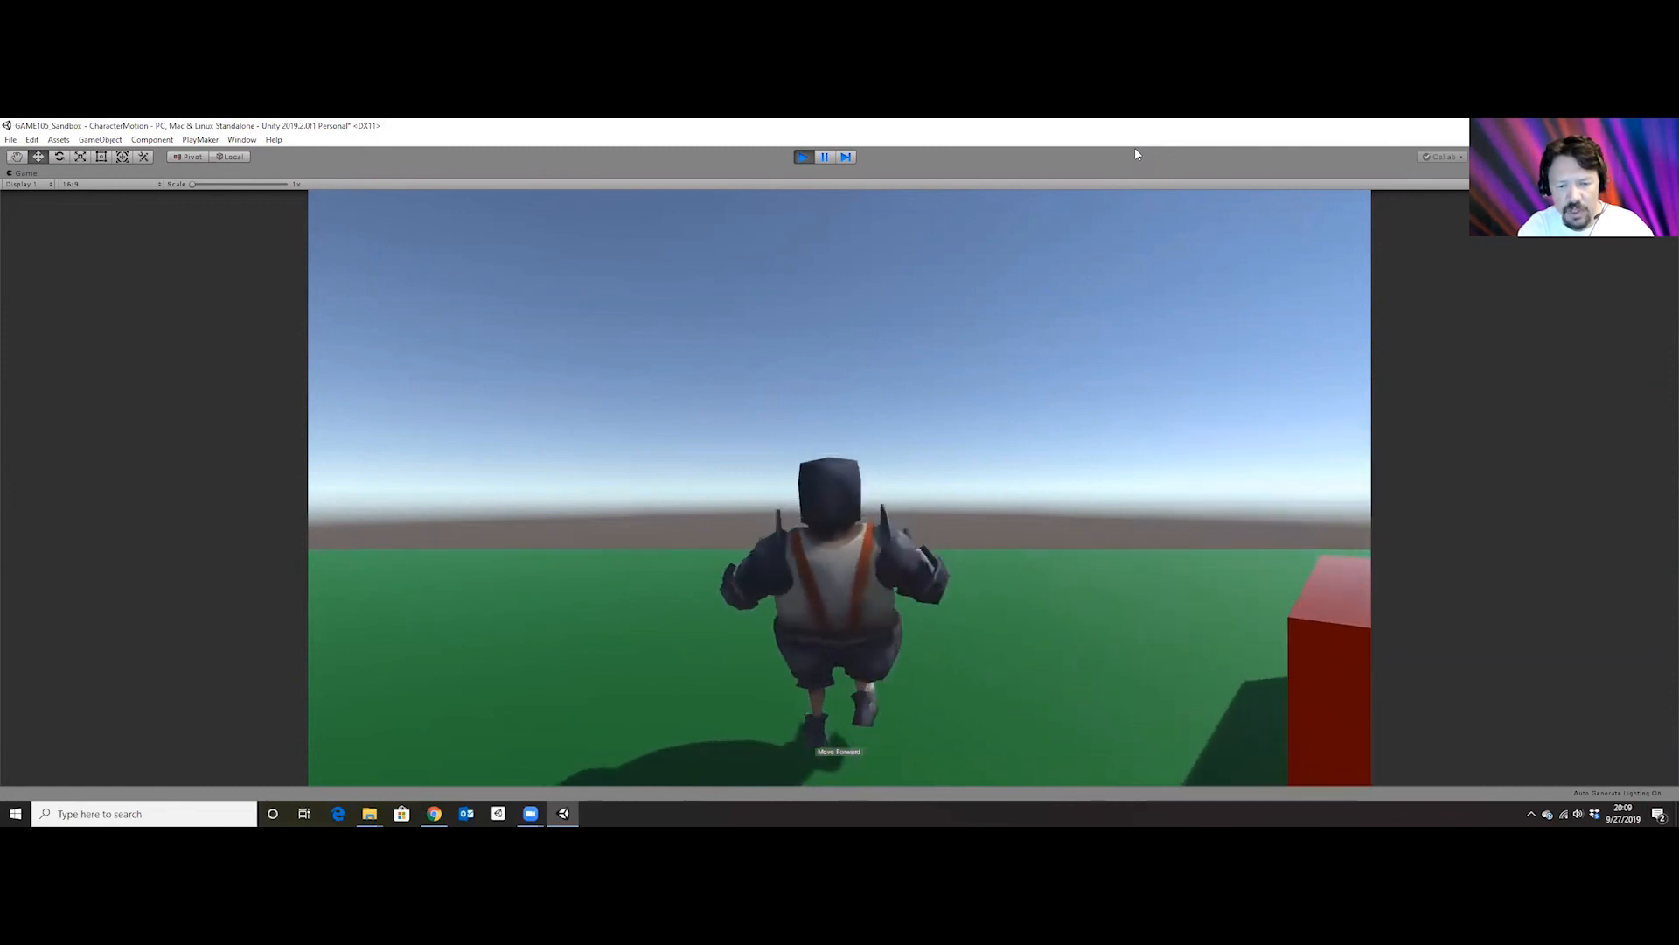
key(w)
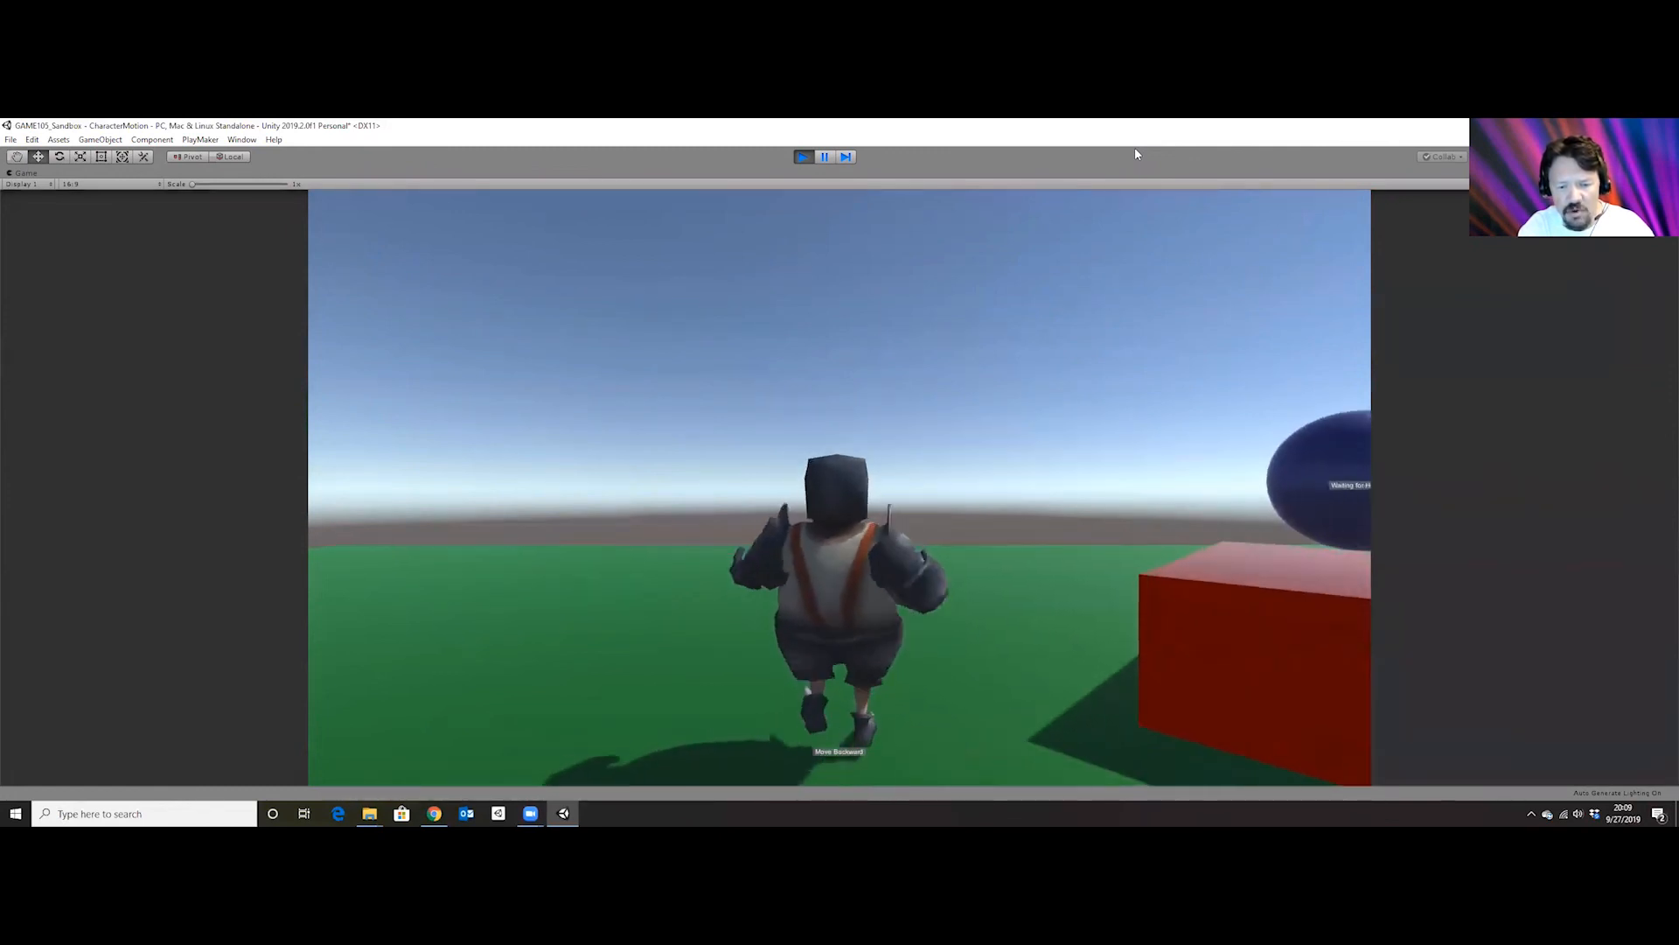
key(w)
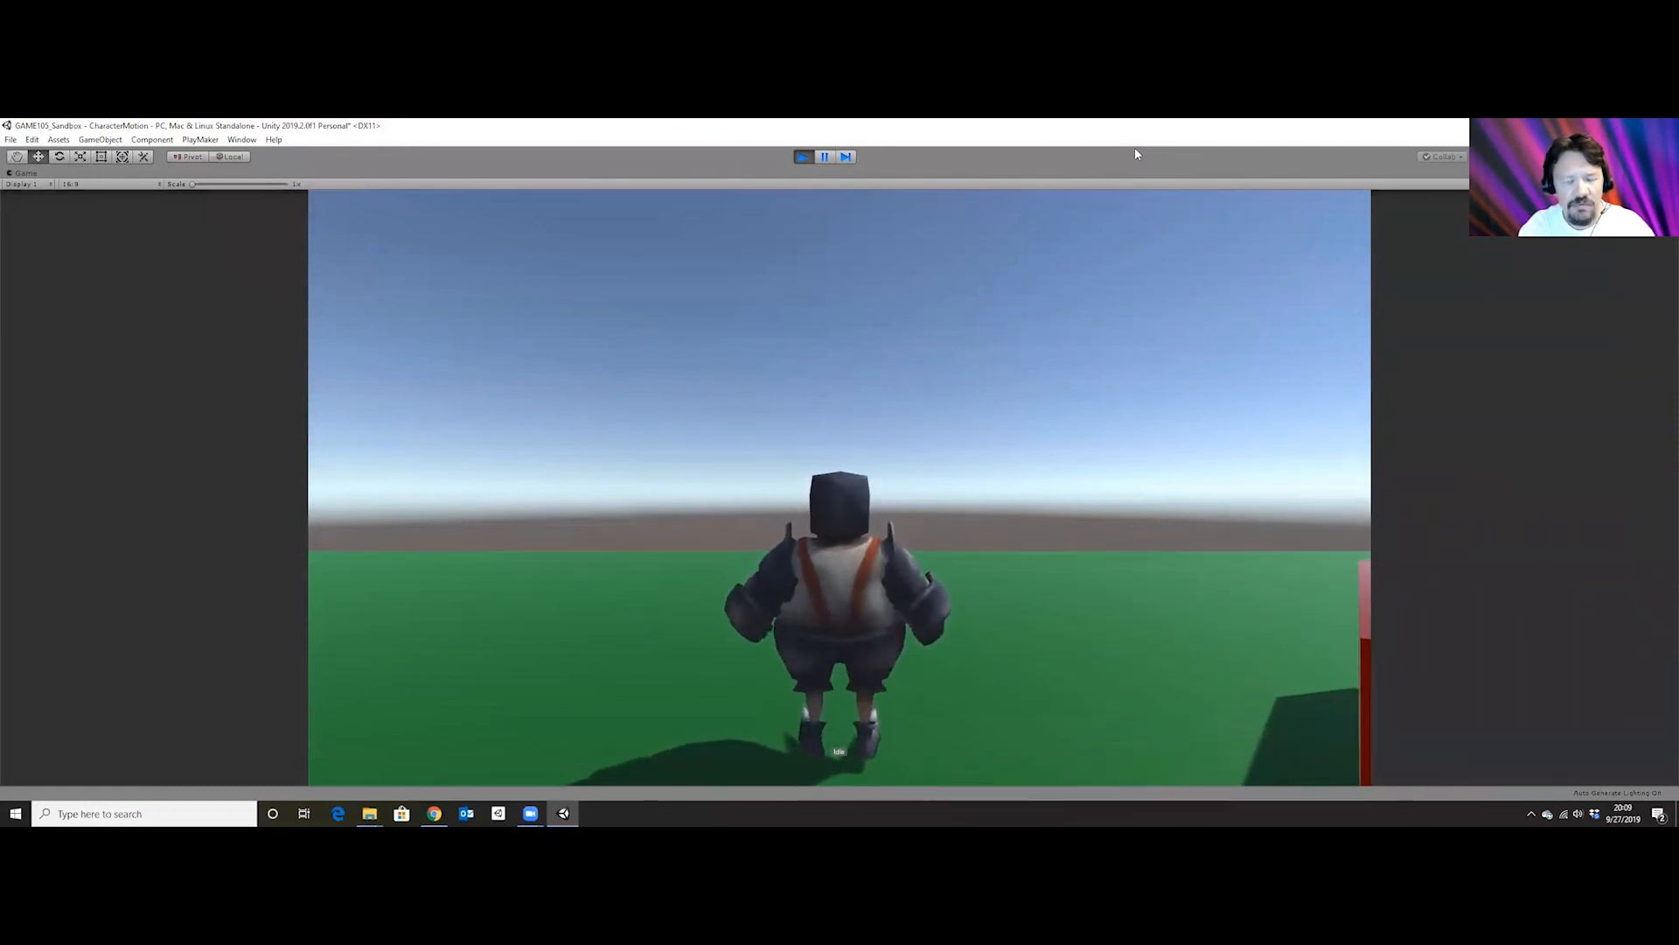
key(s)
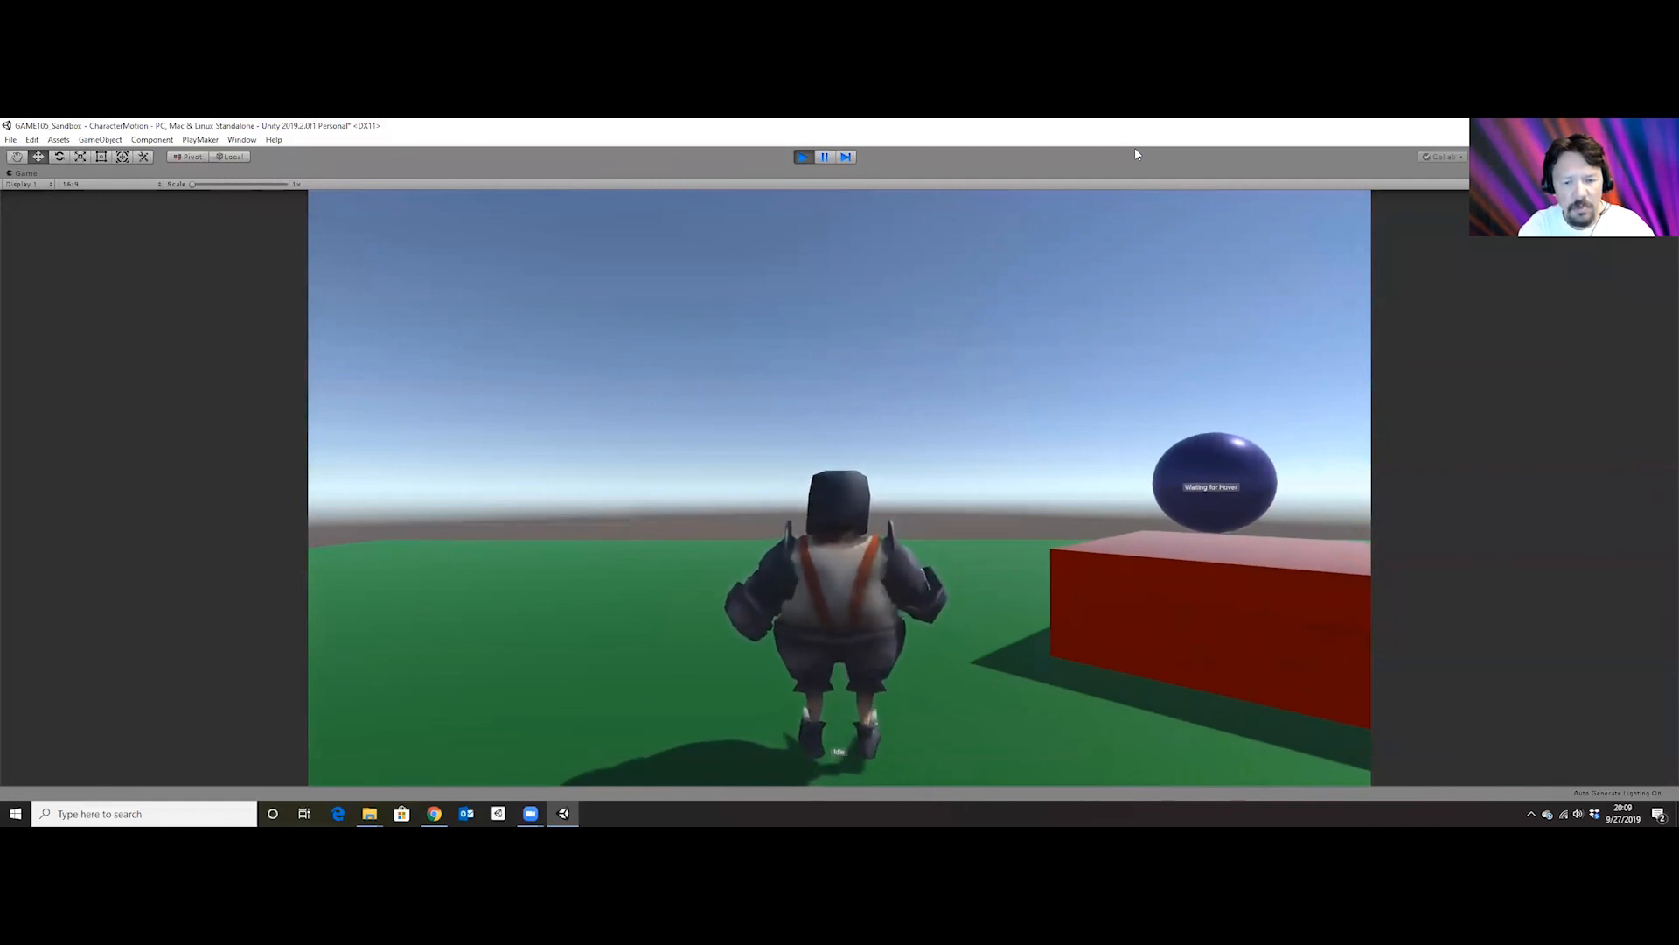
key(w)
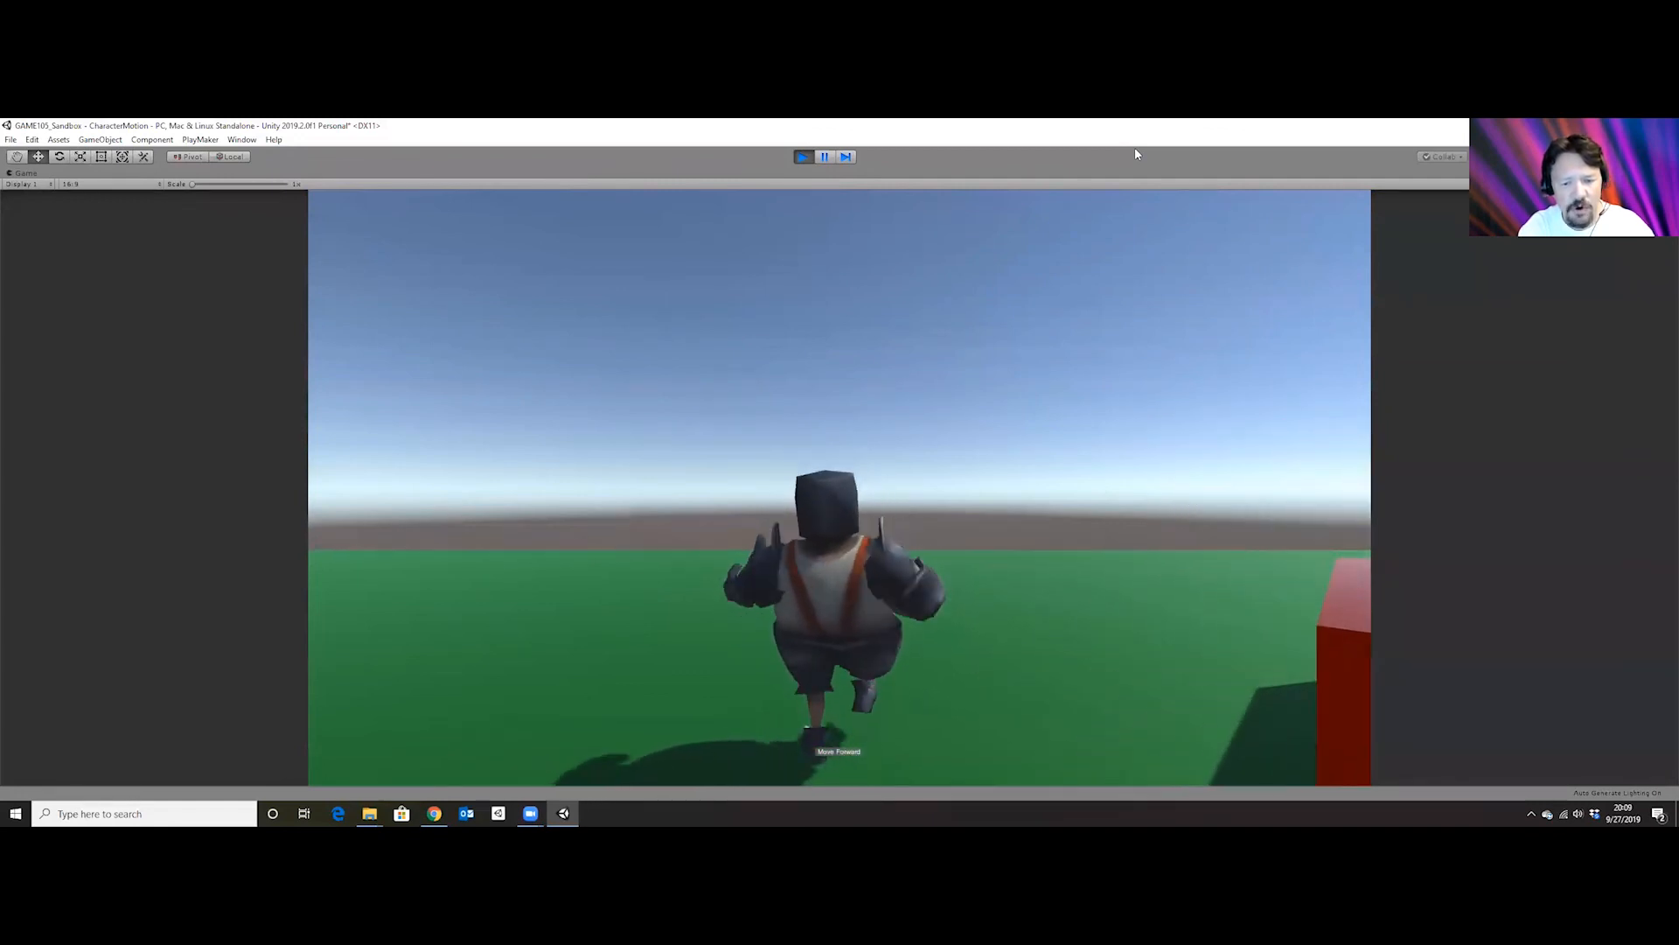
key(s)
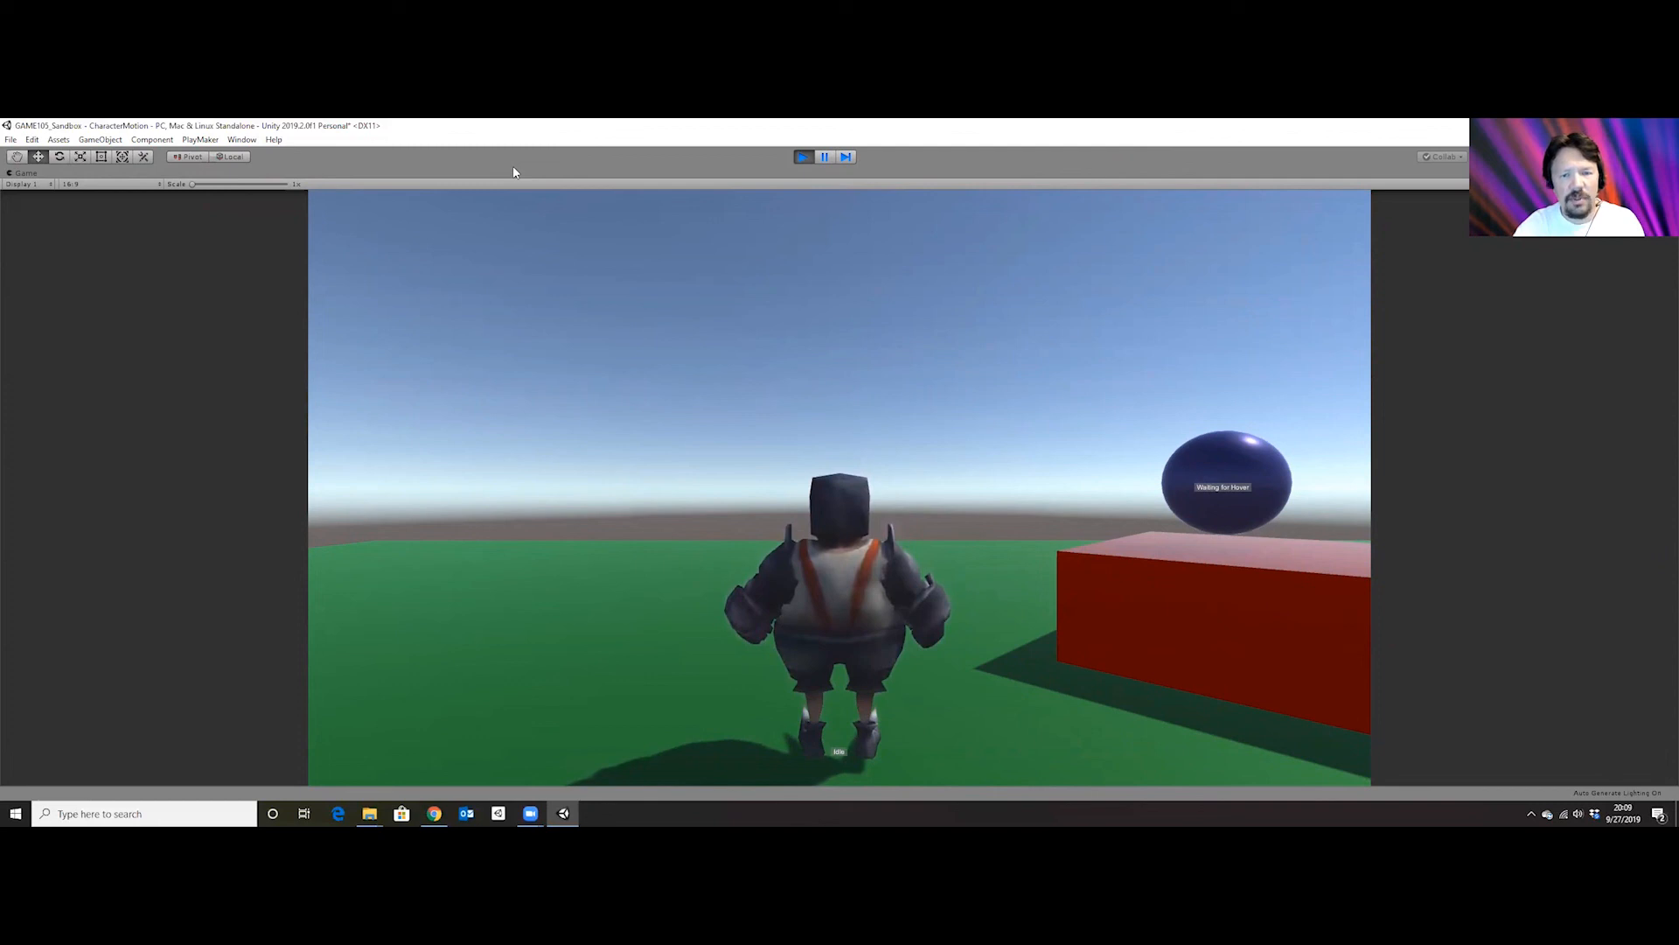
key(ctrl+p)
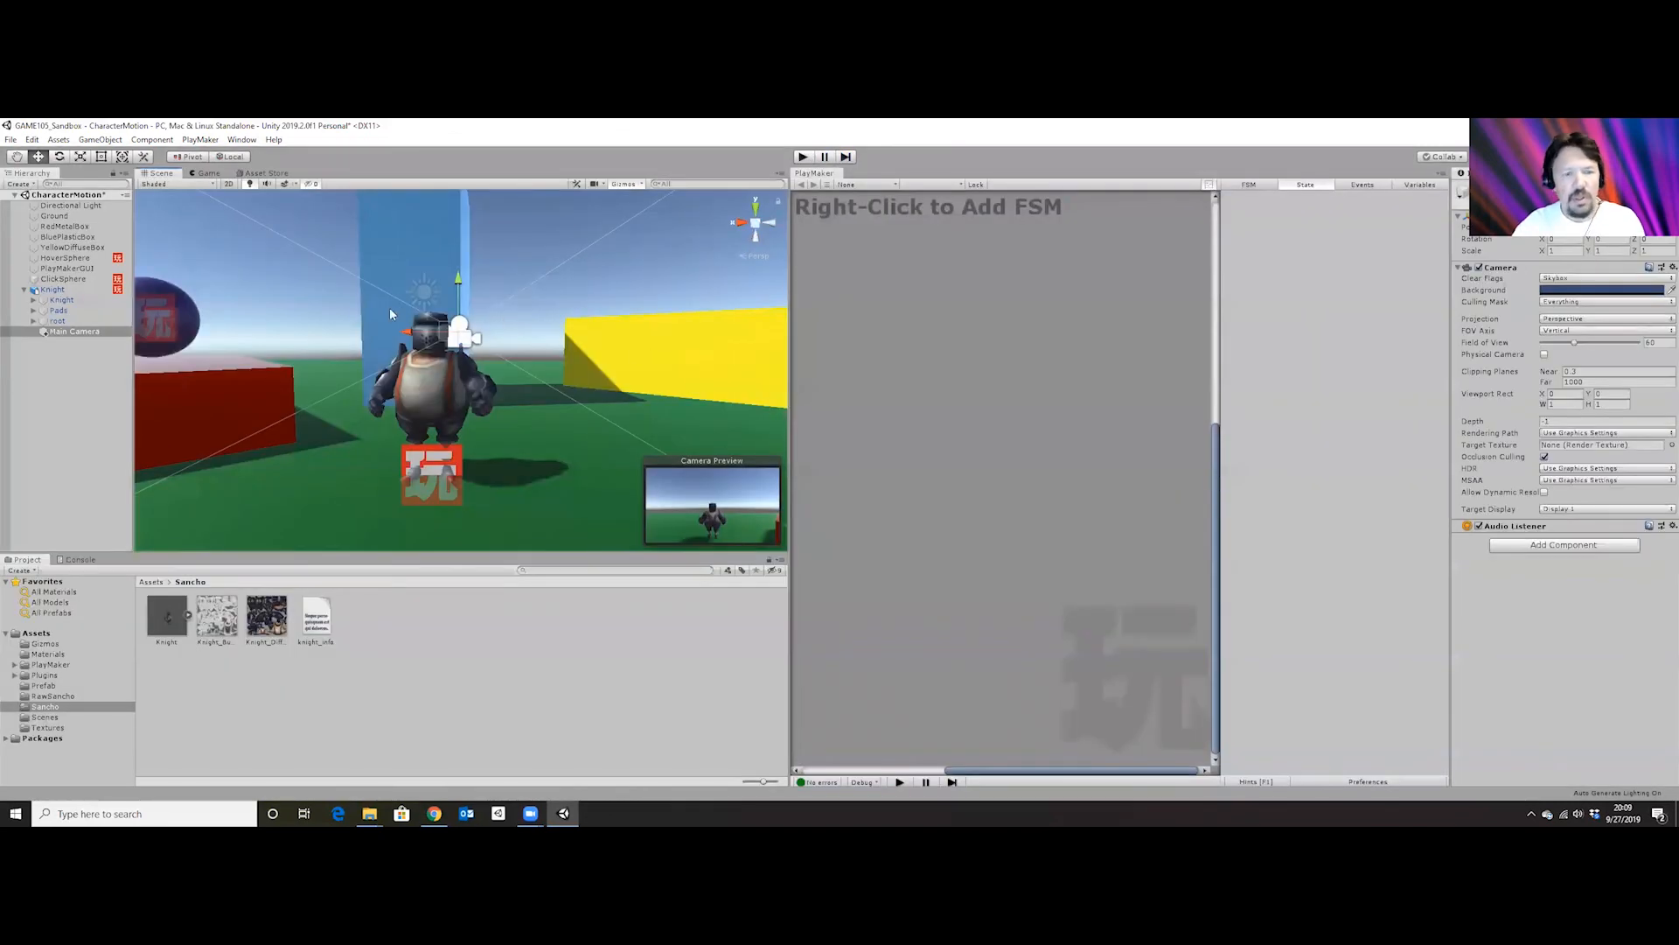
Add a Set Animation Speed action to the Move Backward state of the Knight's Movement FSM.
click(54, 290)
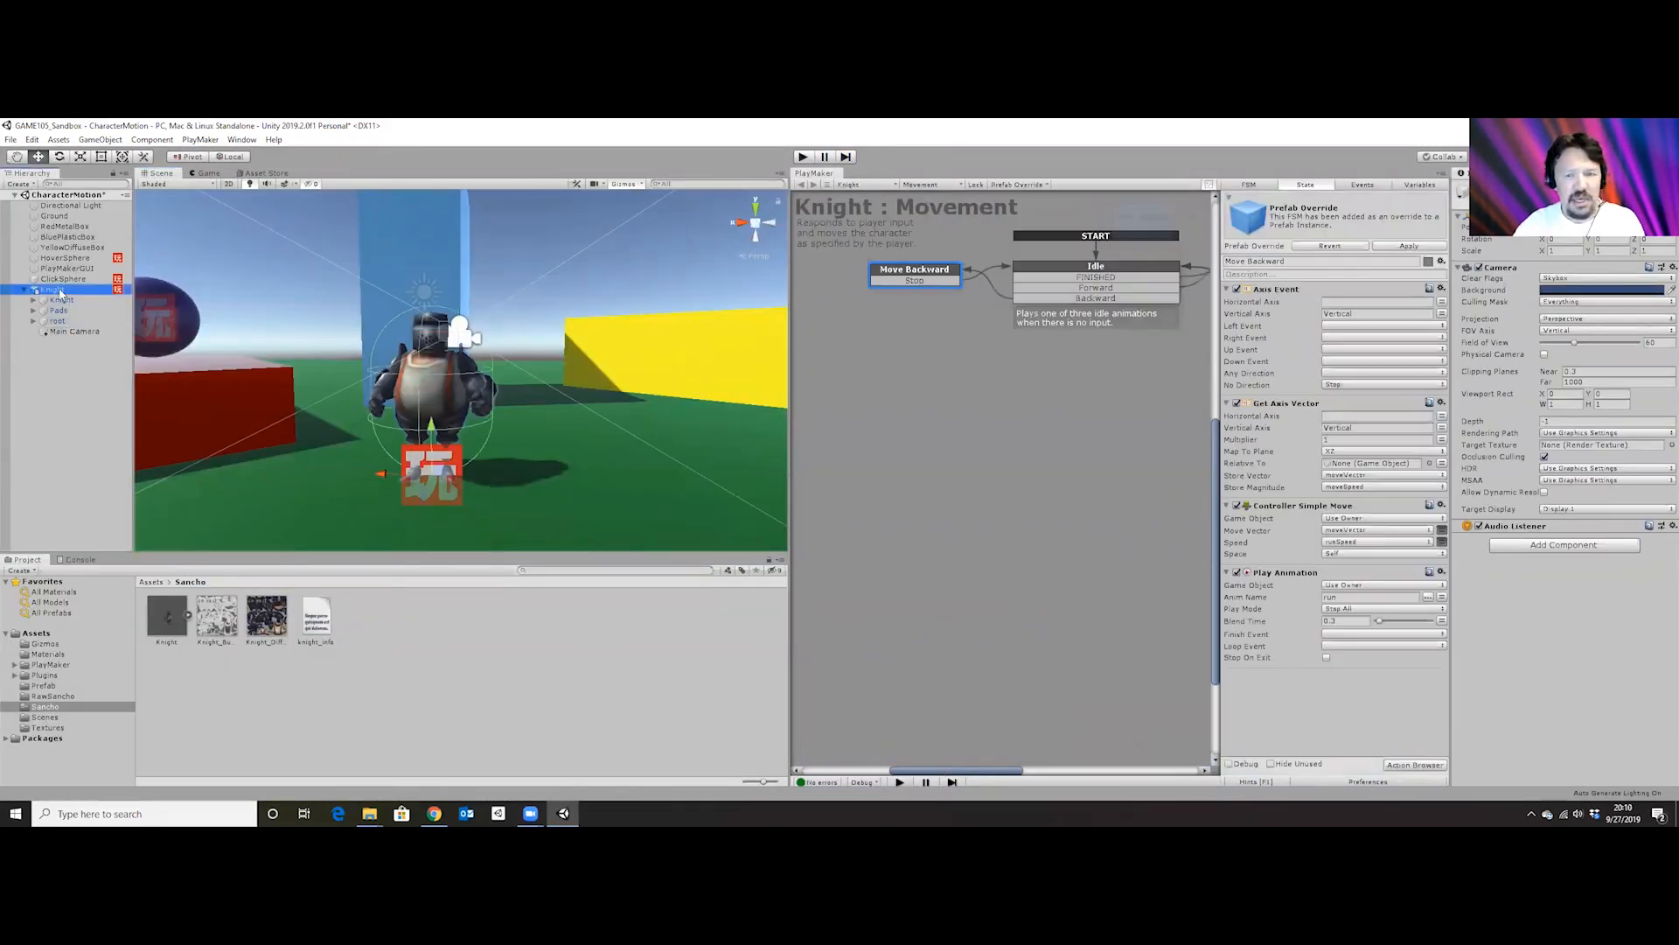
click(1036, 770)
click(939, 265)
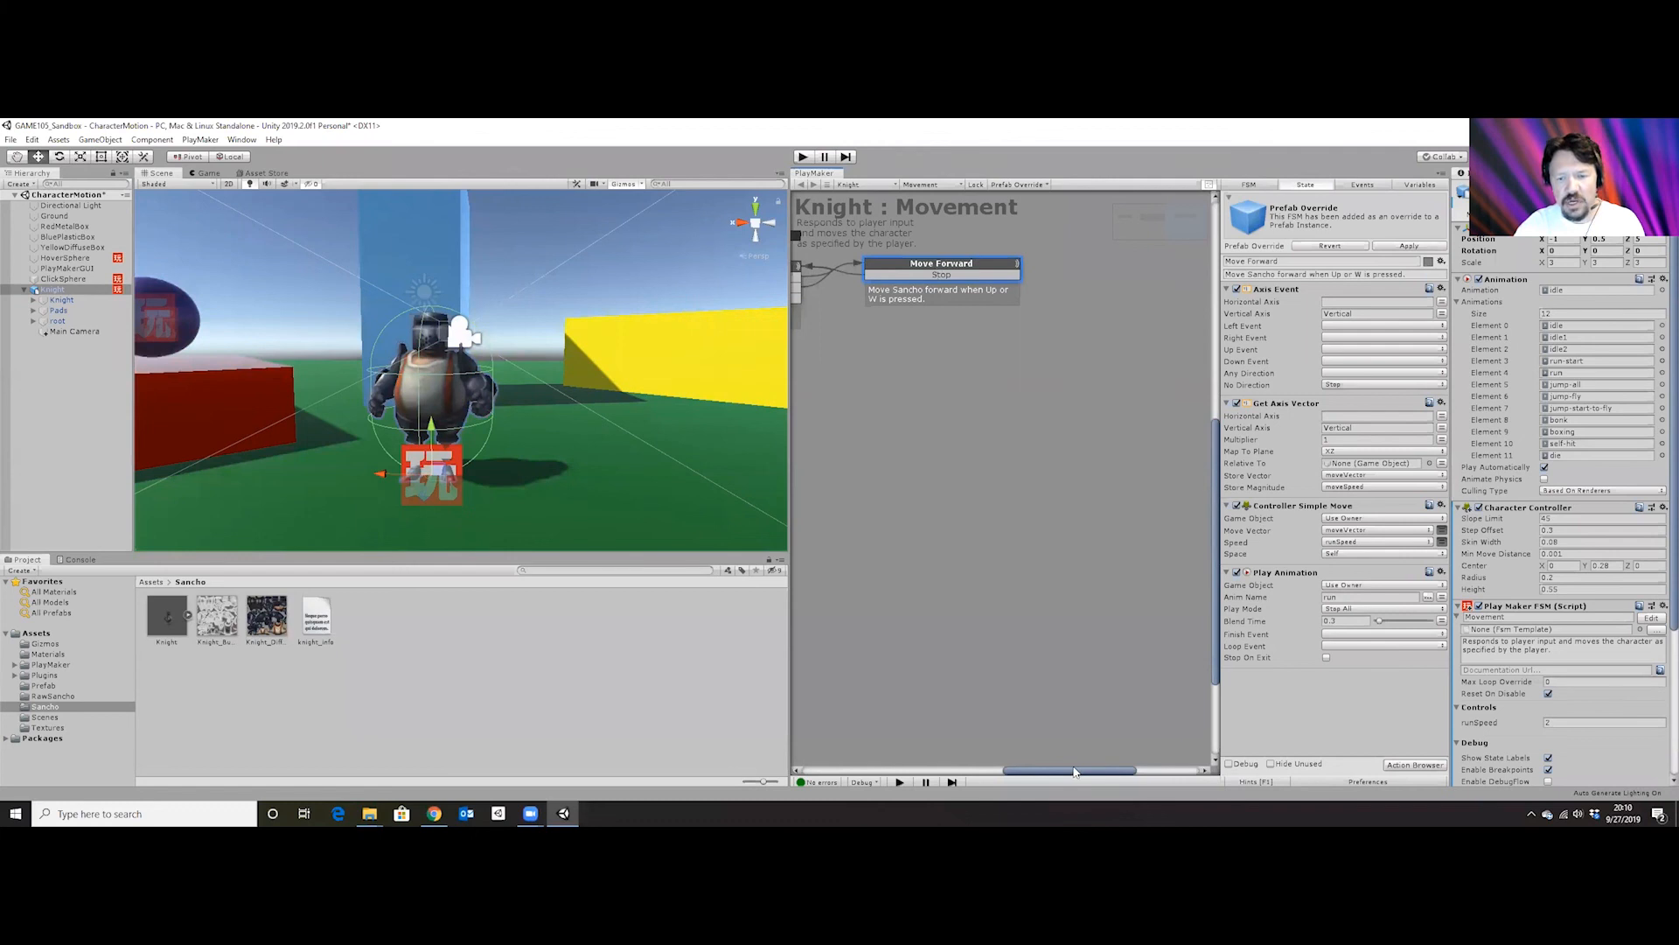
drag(1074, 771, 949, 771)
click(947, 278)
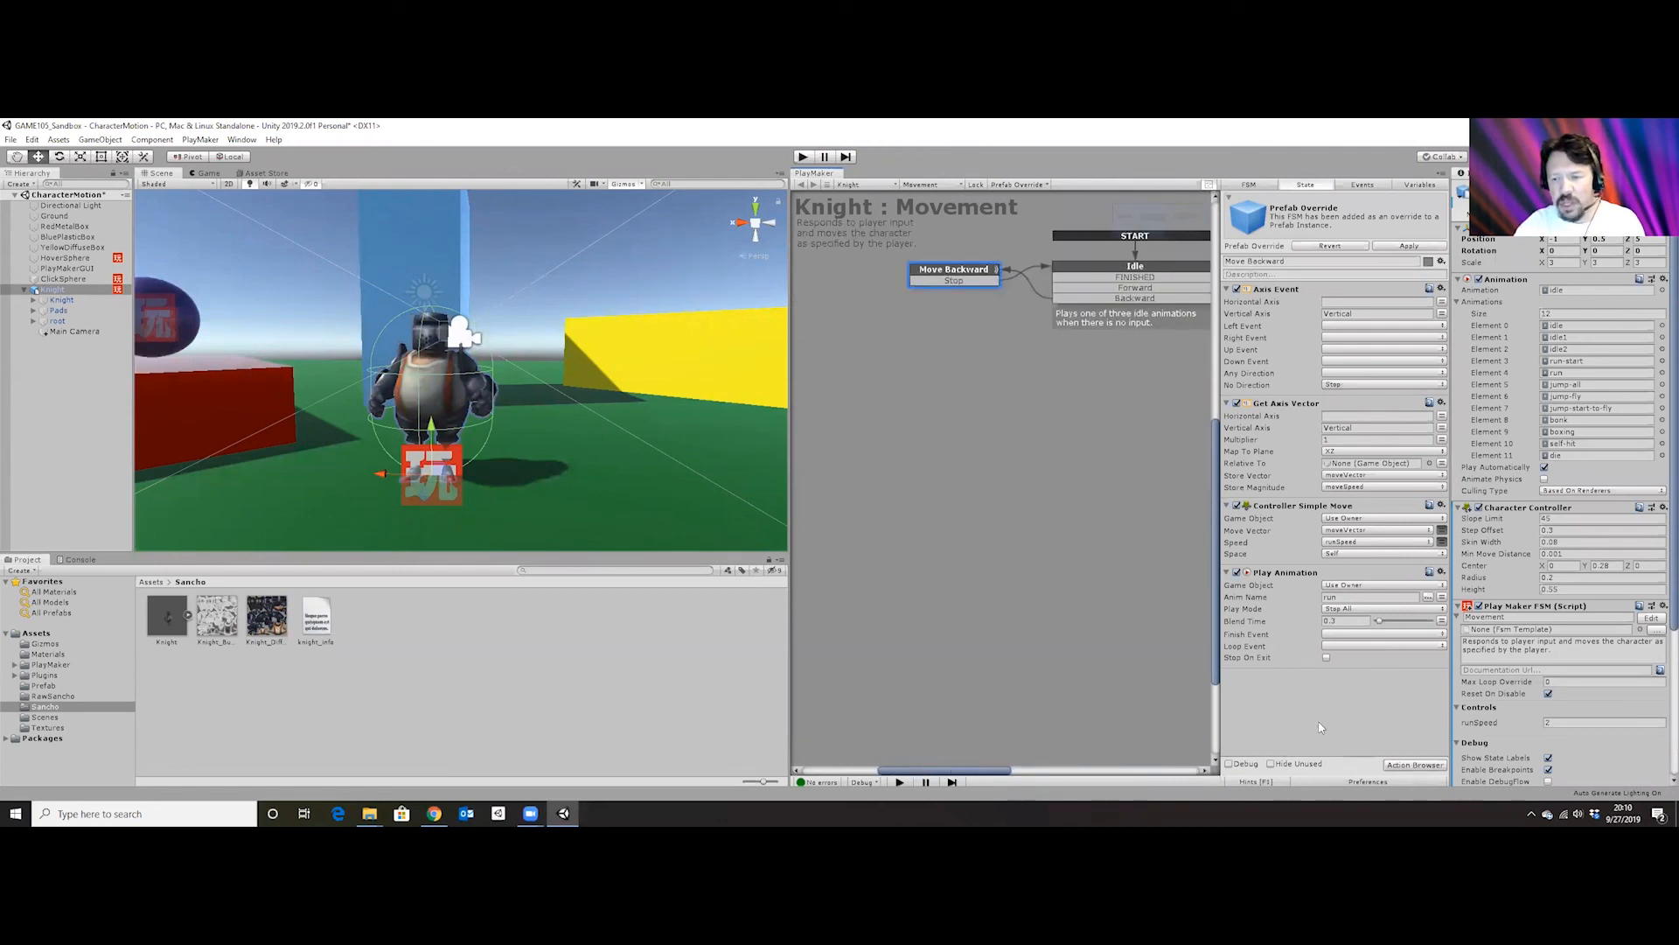
click(1416, 765)
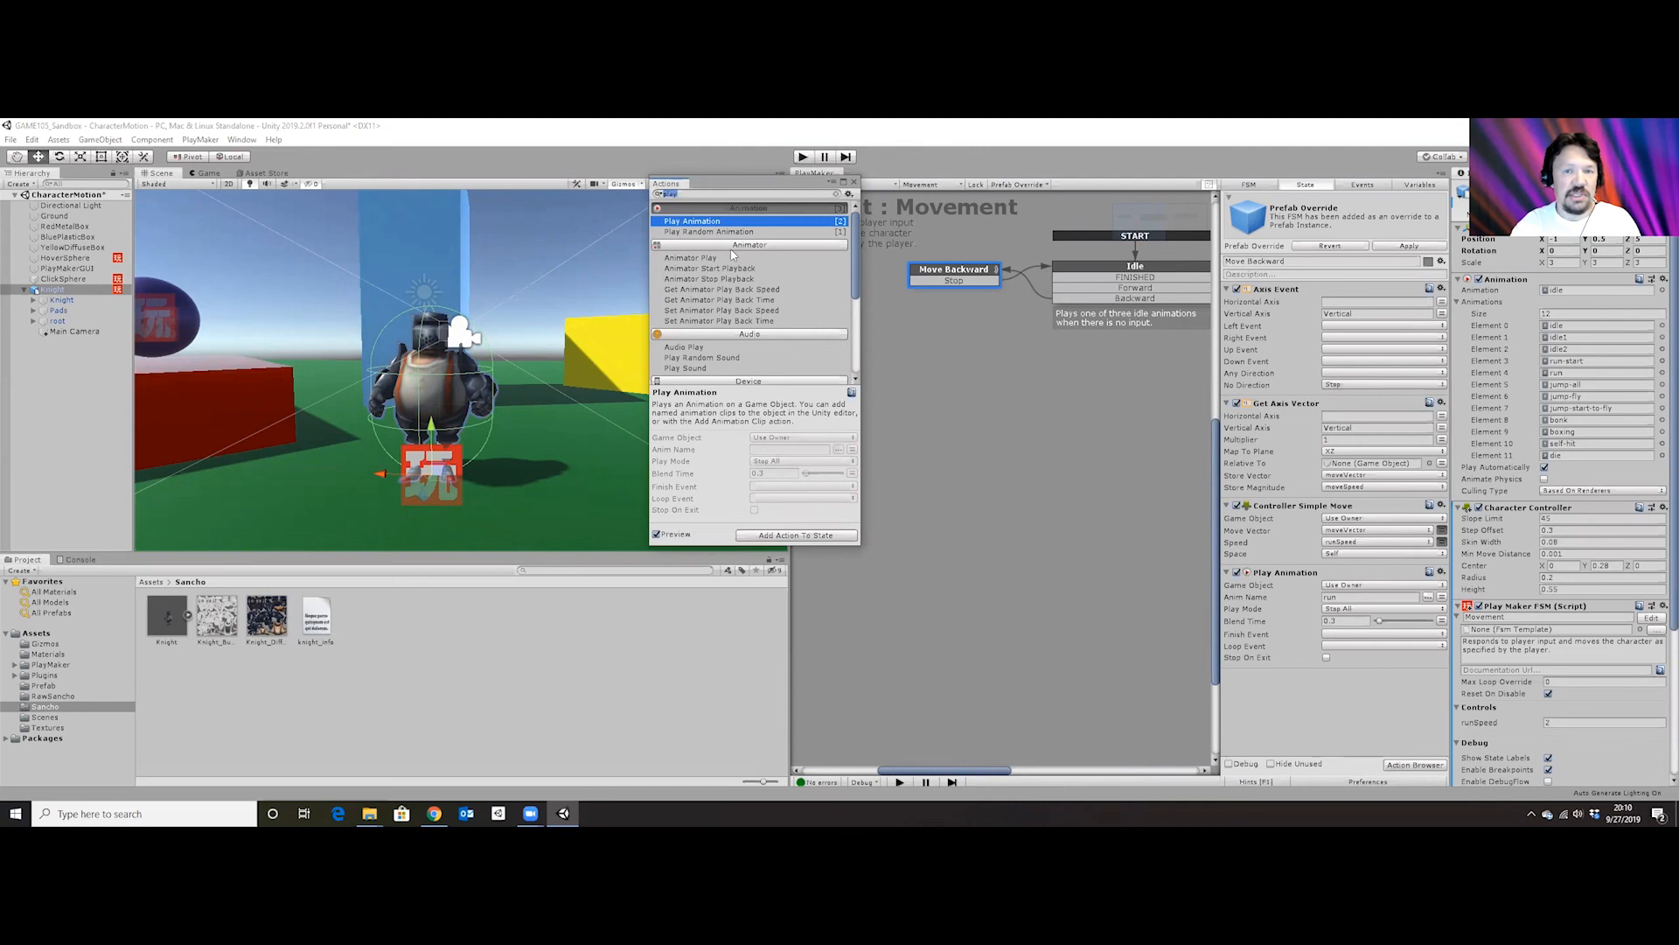
text(set)
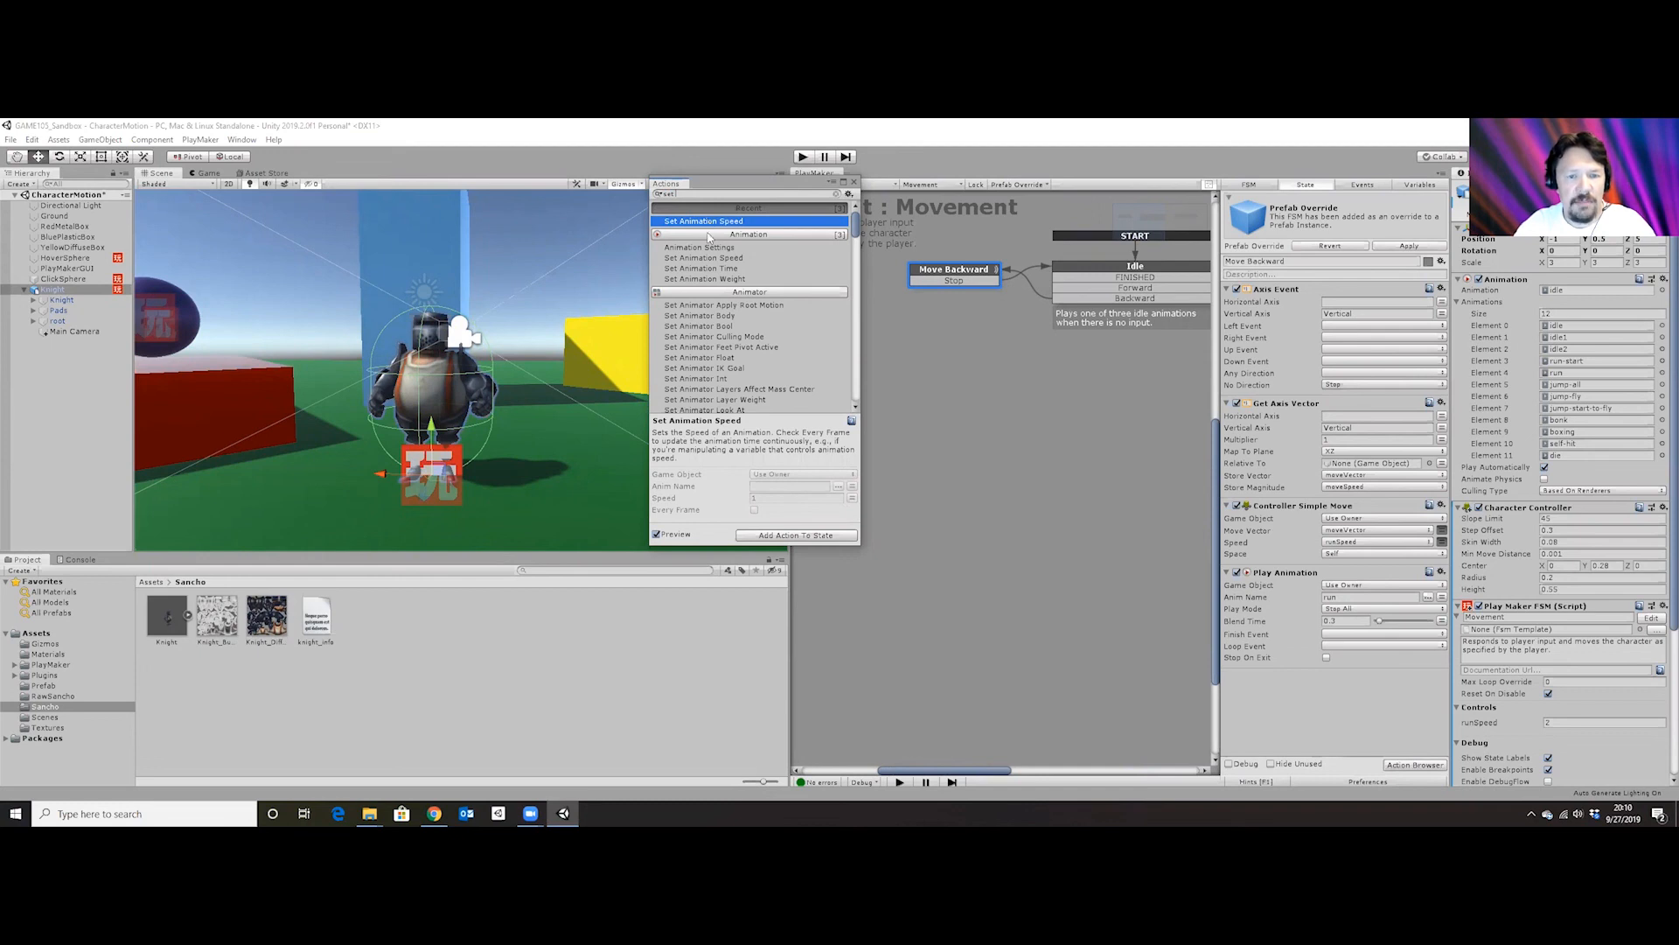
click(717, 258)
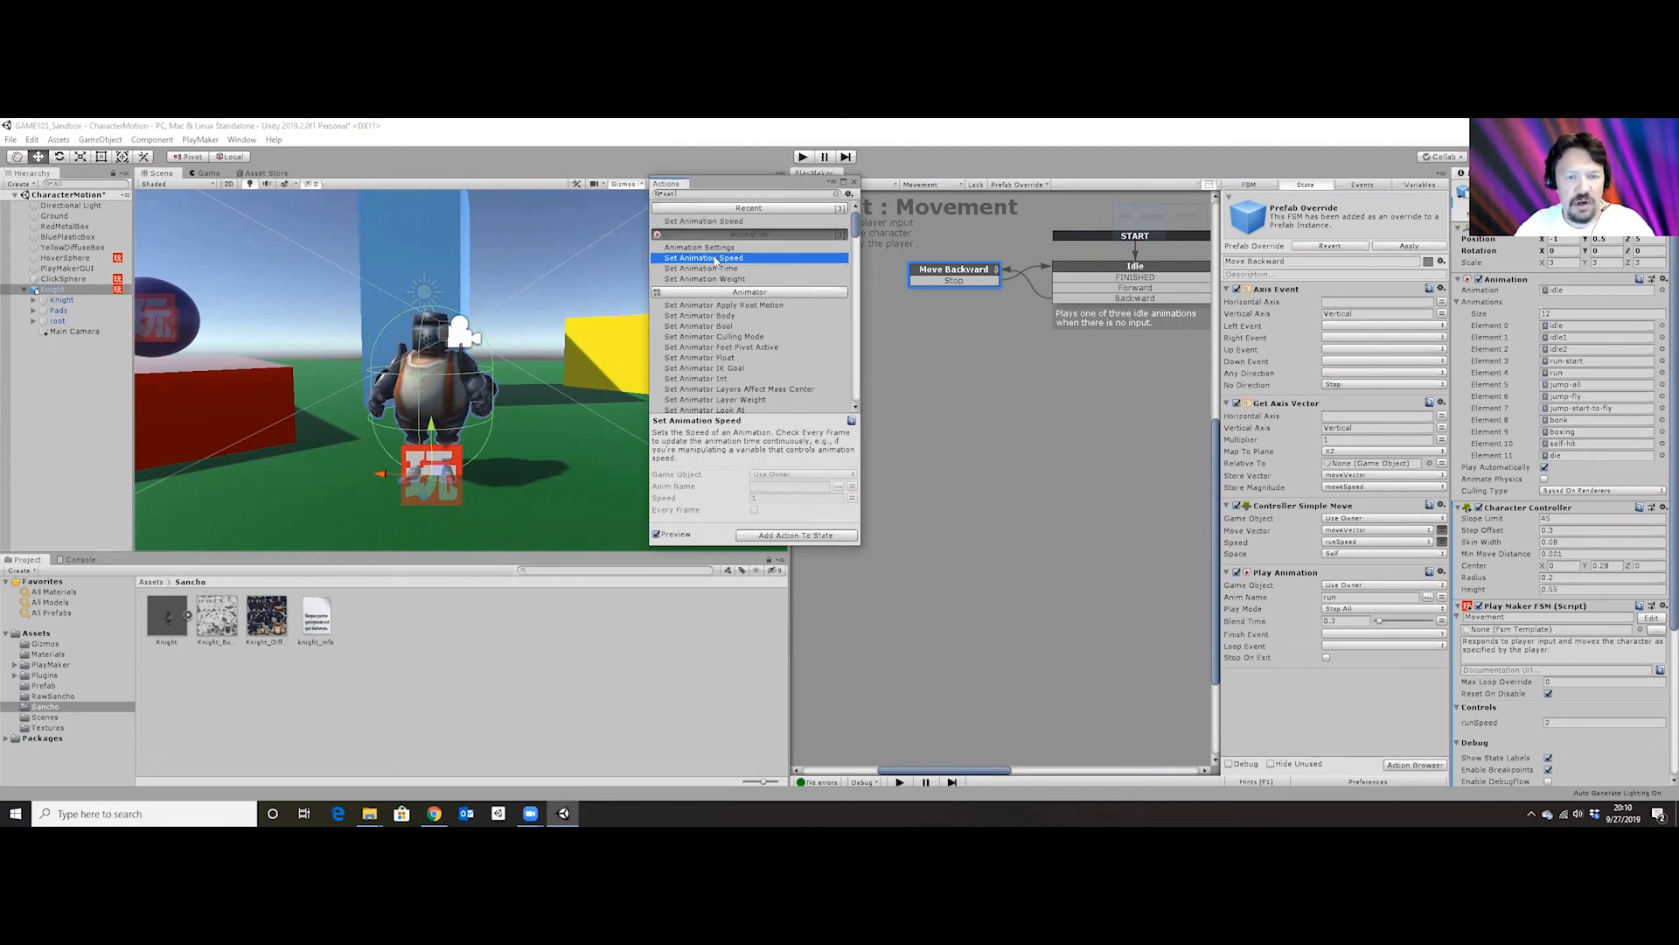
double_click(718, 260)
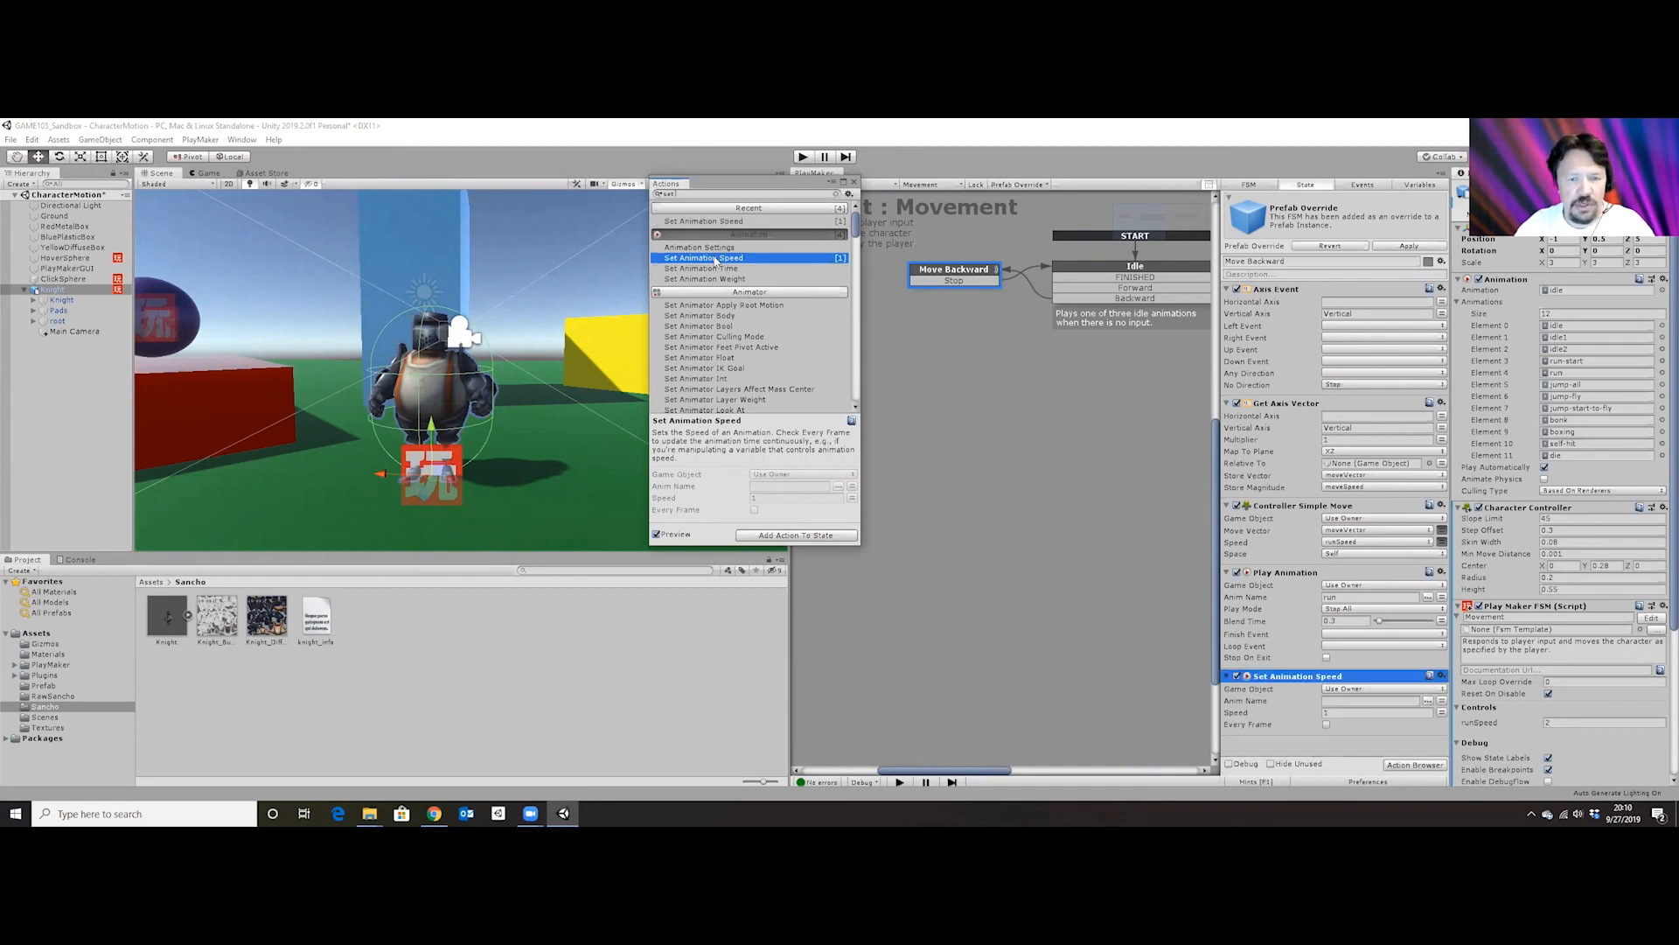
click(854, 181)
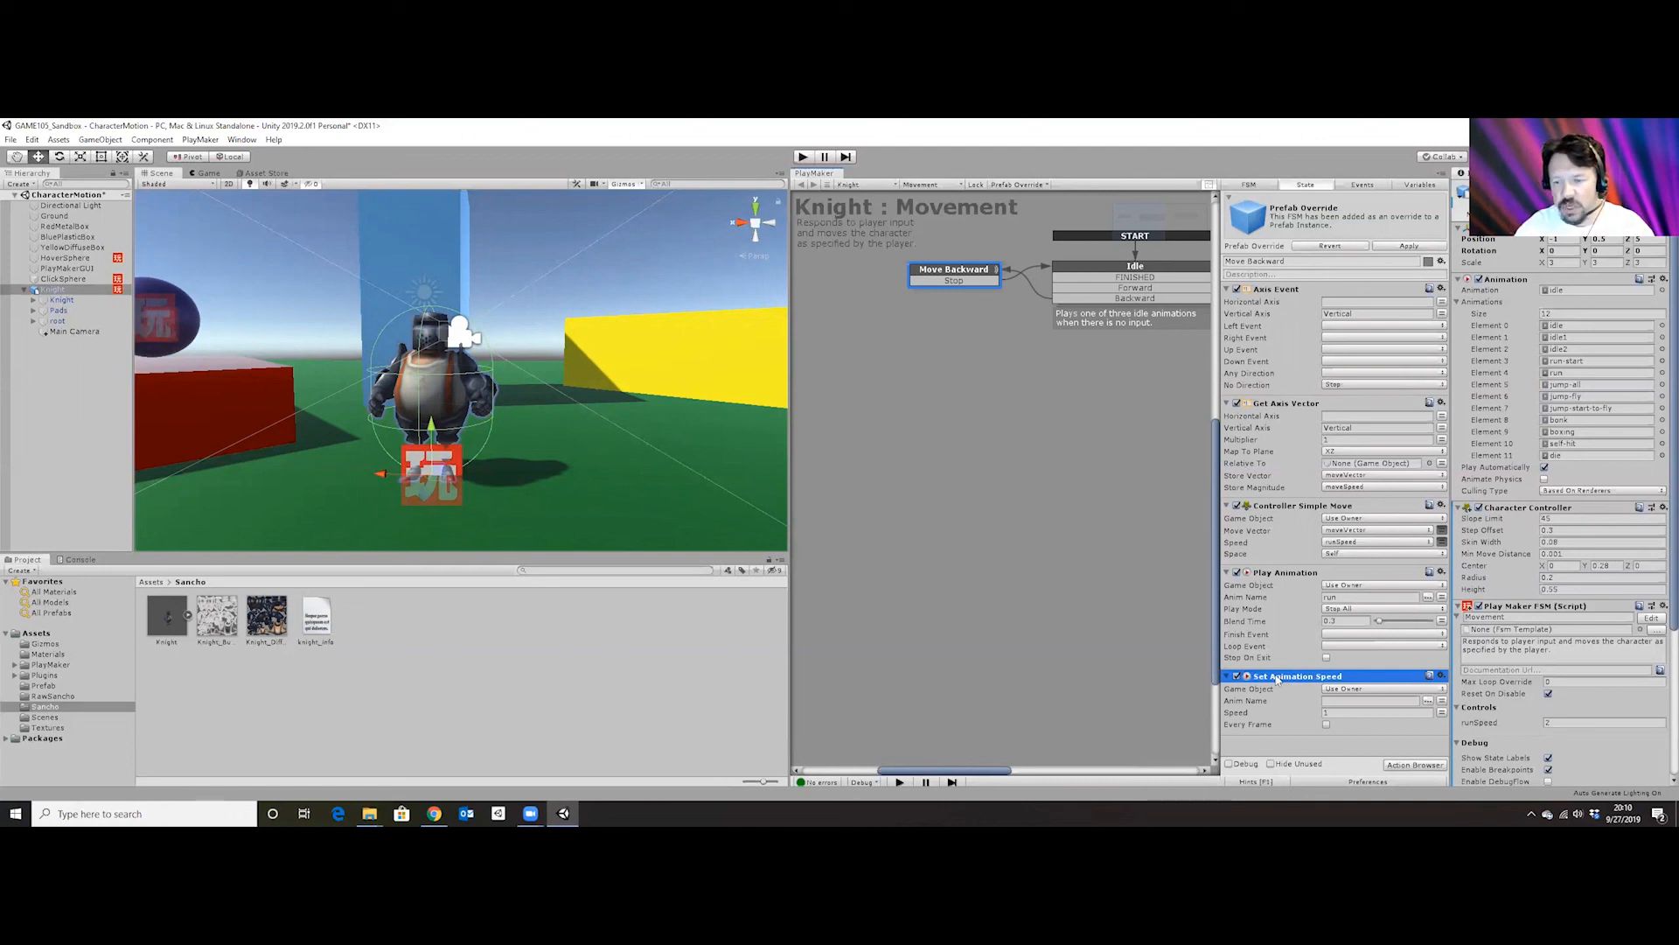
Place Set Animation Speed above Play Animation in Move Backward, with run as its animation name and a speed of -1.
drag(1277, 679, 1267, 642)
drag(1277, 571, 1275, 576)
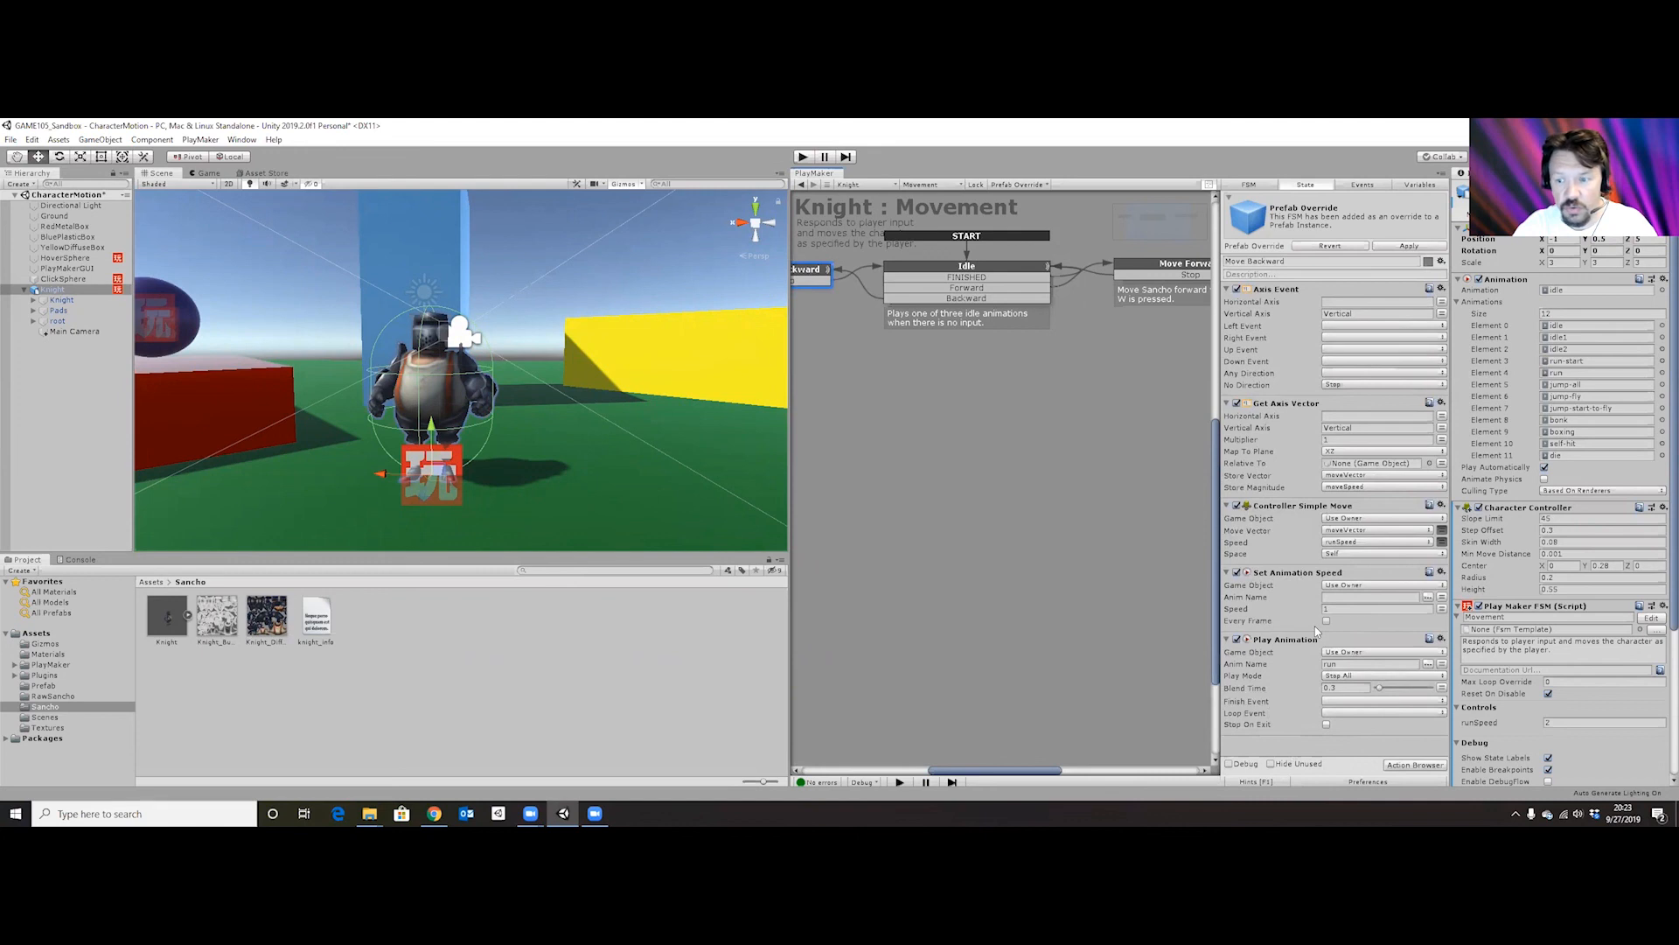
click(1427, 598)
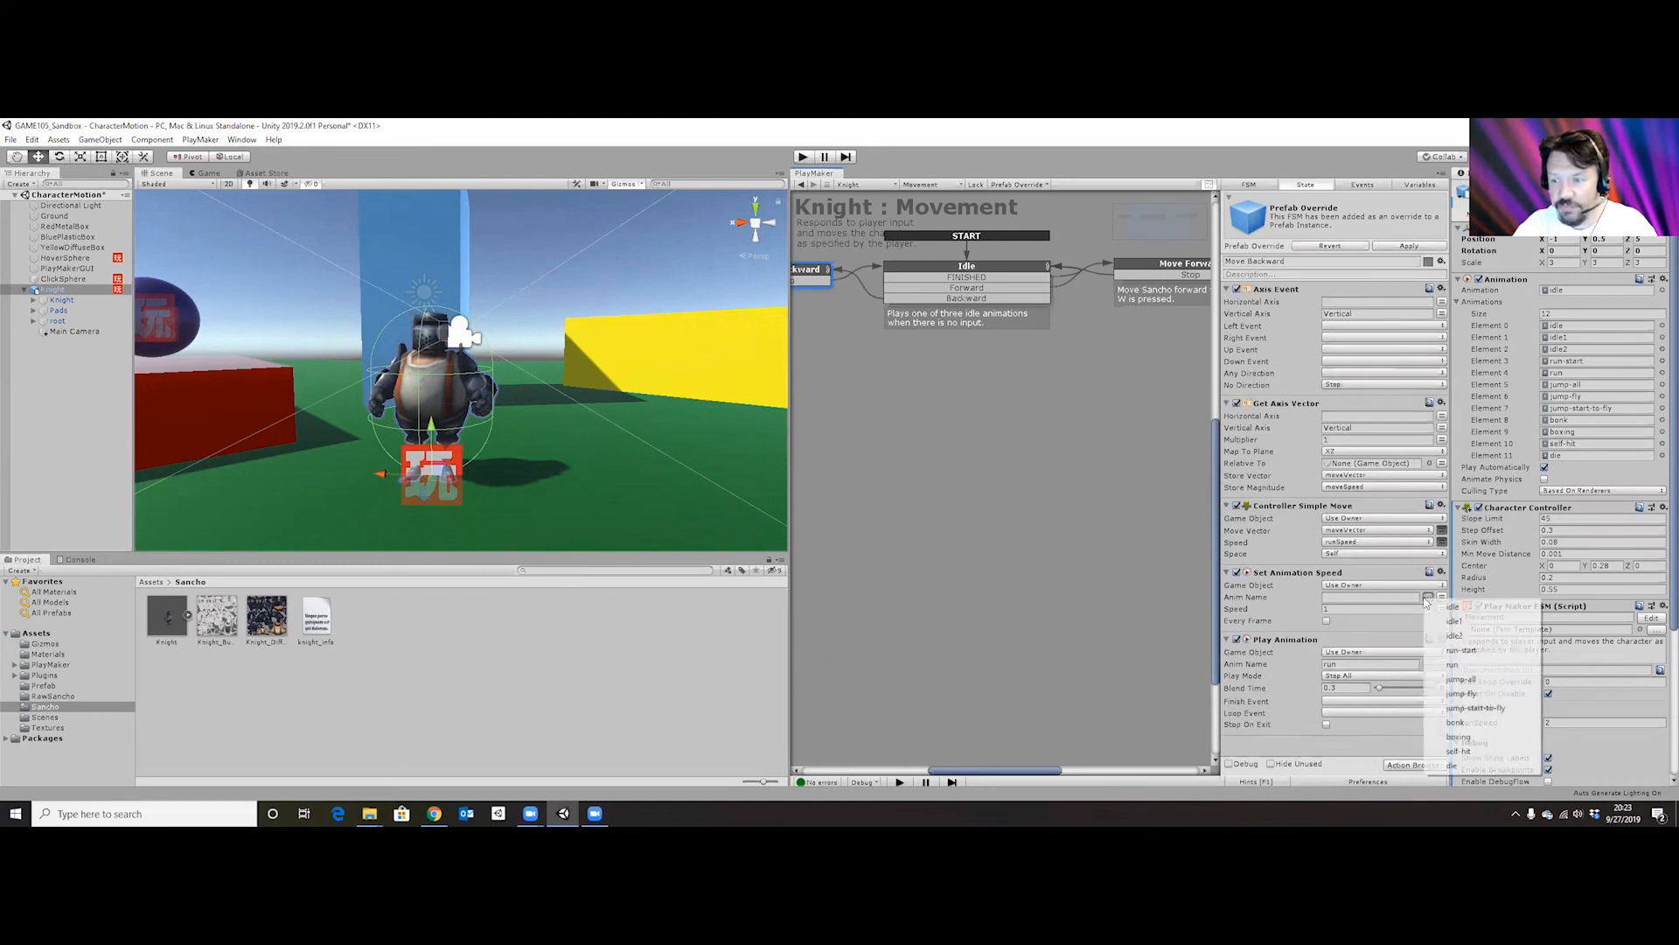
click(1452, 666)
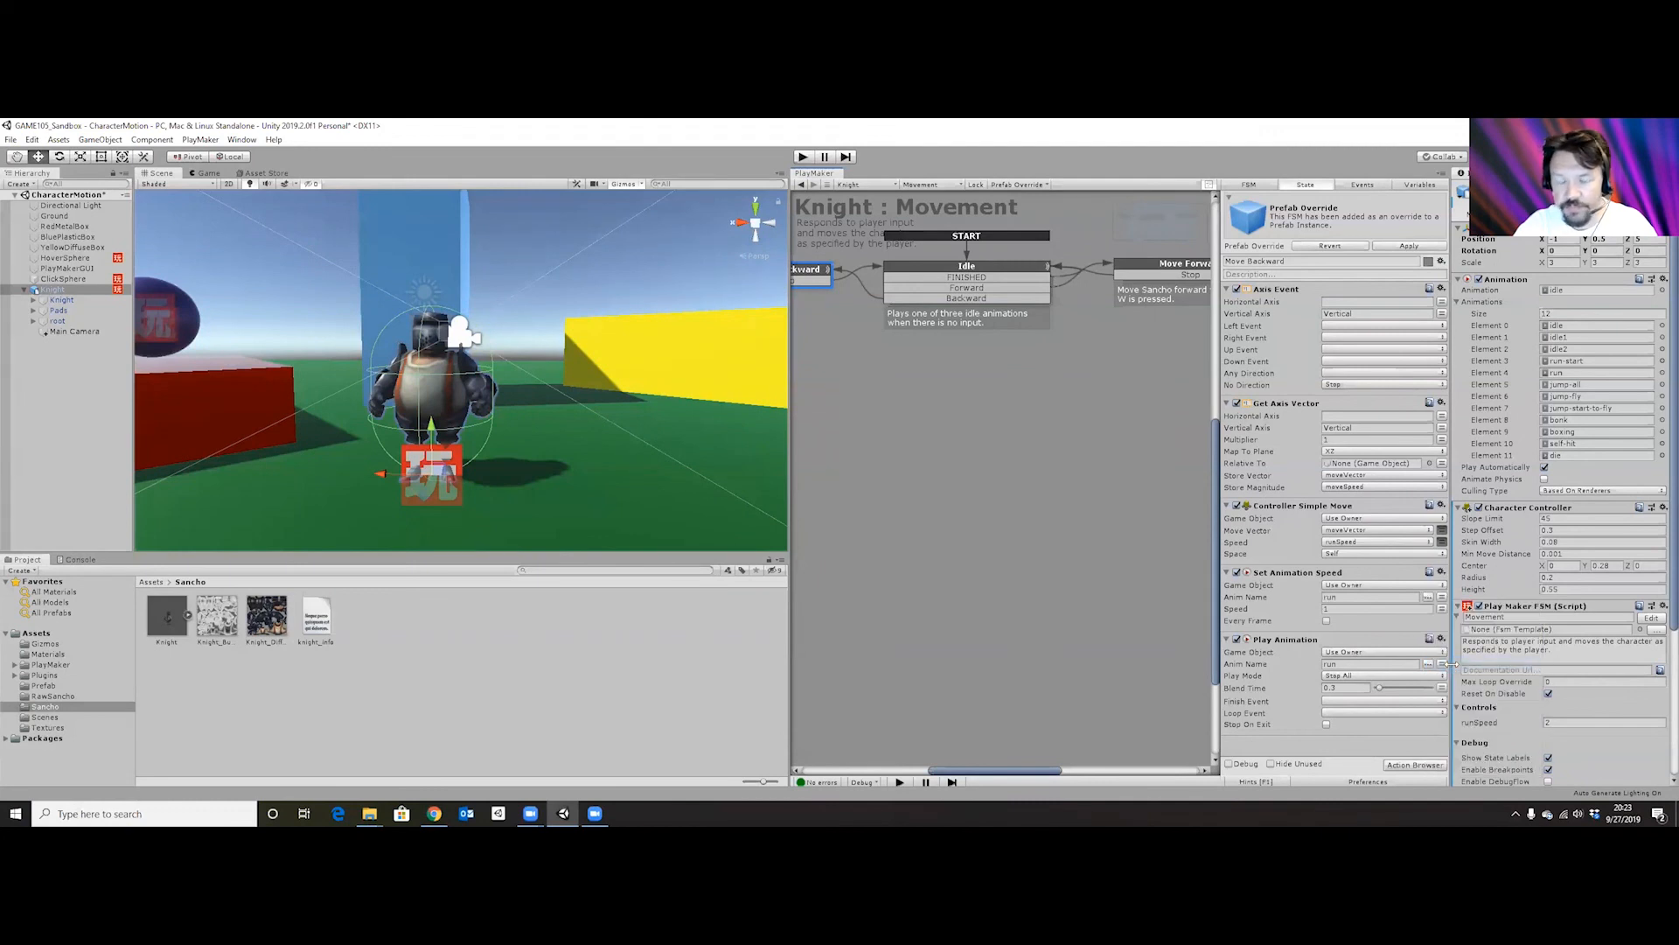
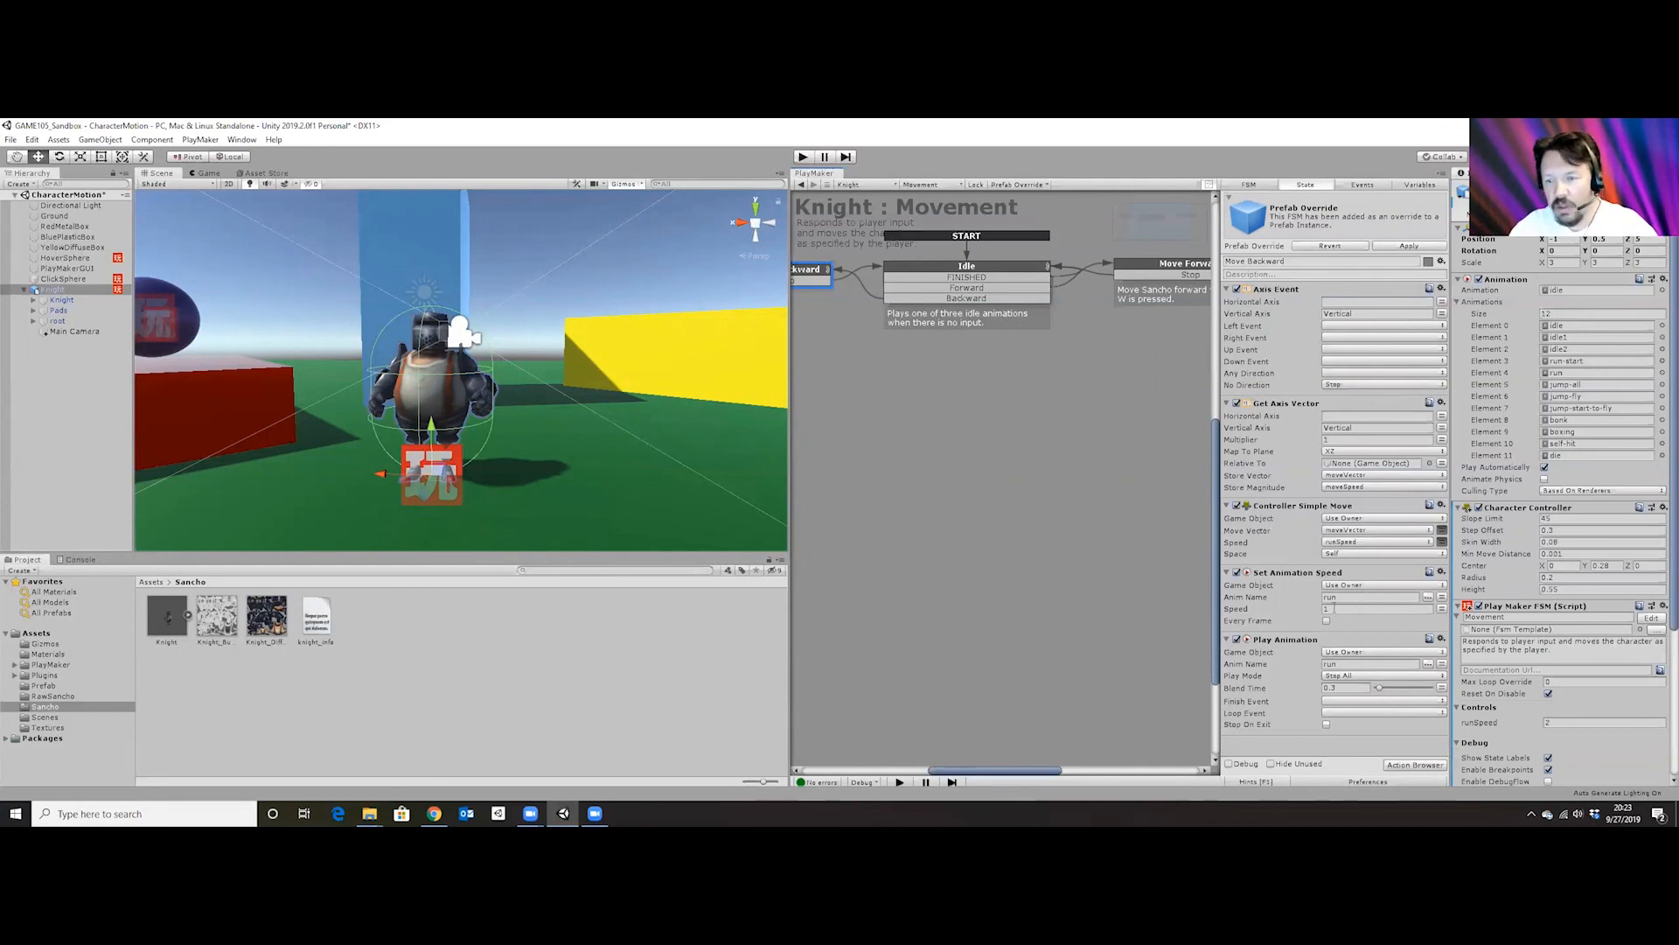
click(1333, 608)
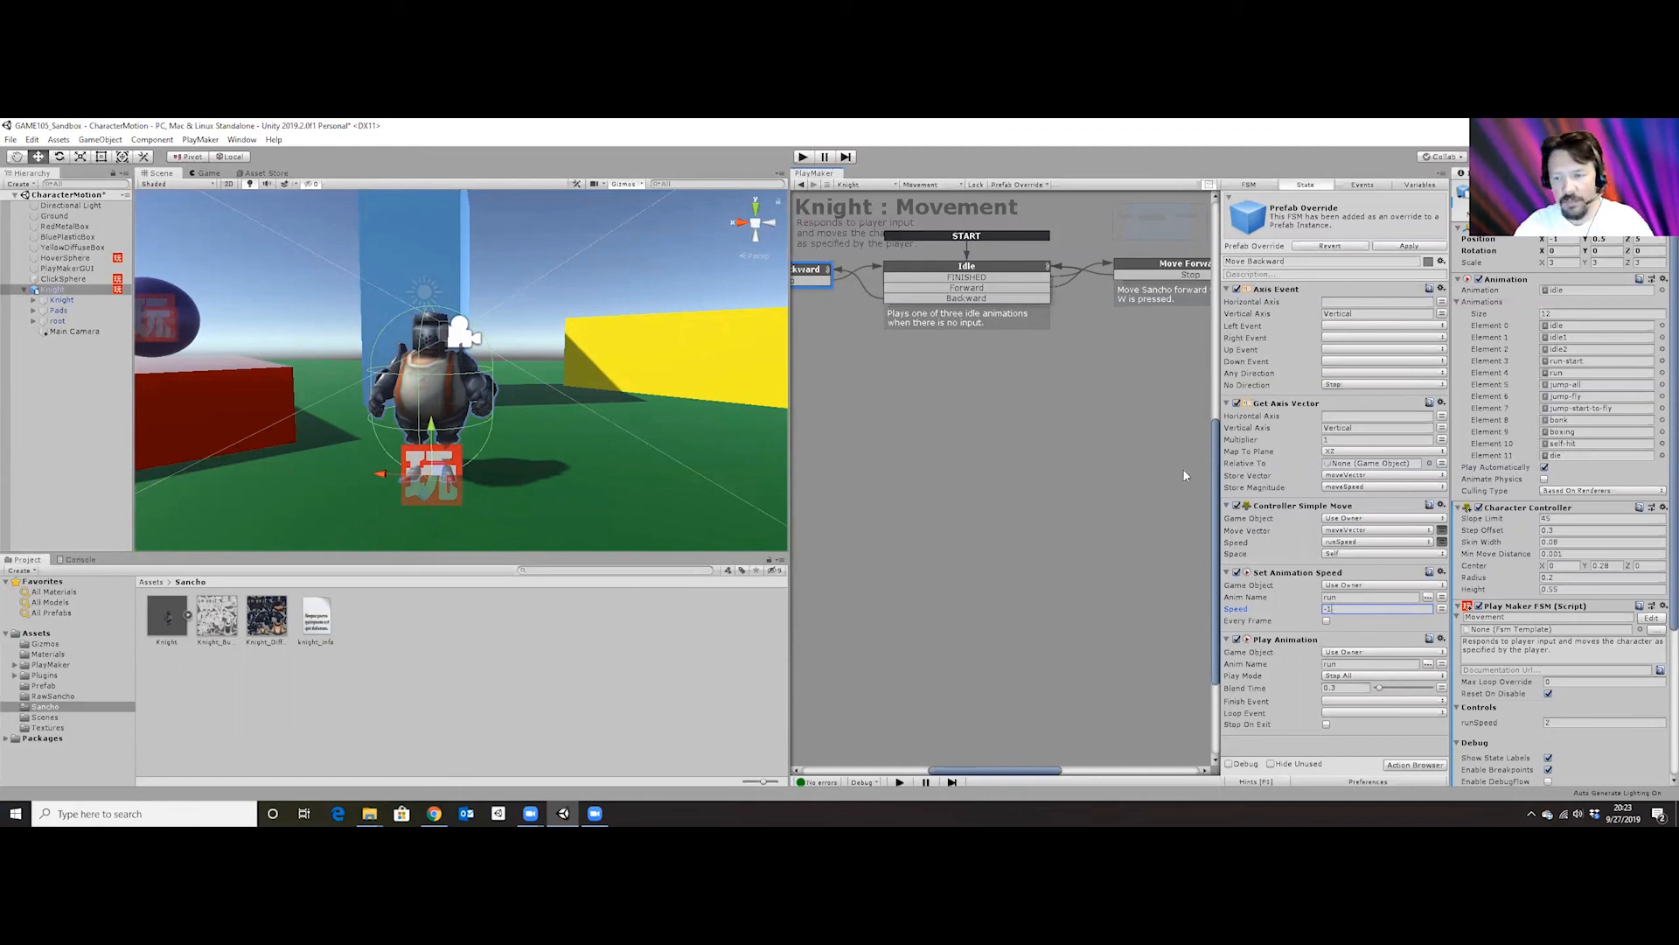
Disable Set Animation Speed in the Move Forward state and run the scene to test forward and backward movement.
click(1127, 272)
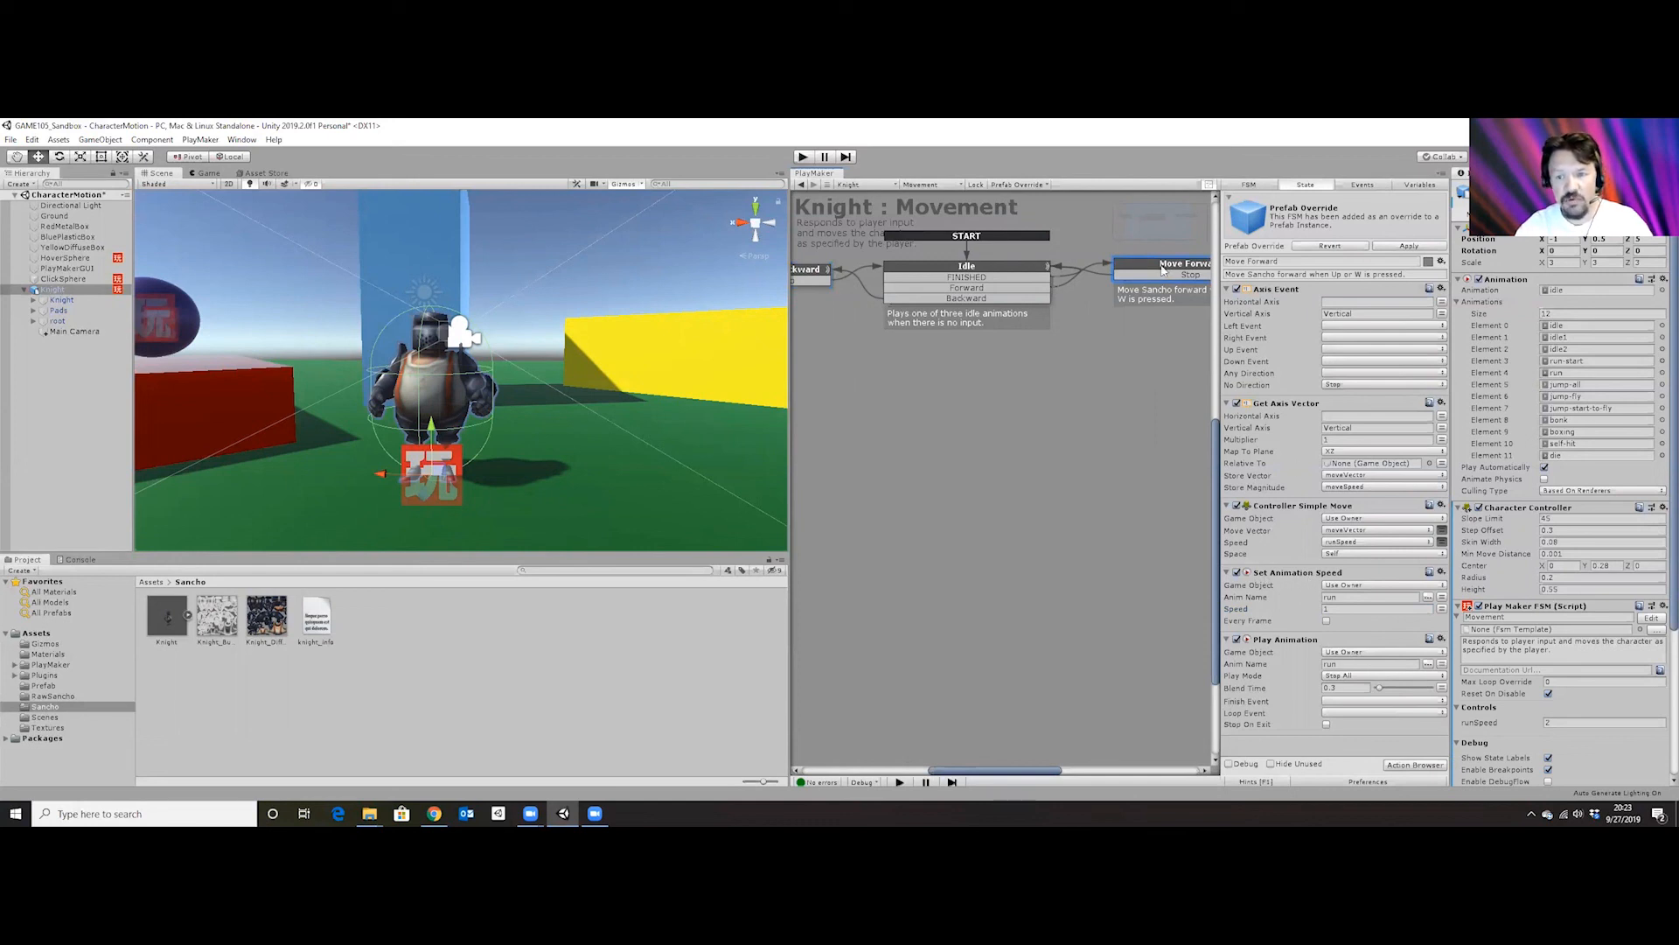
click(1237, 573)
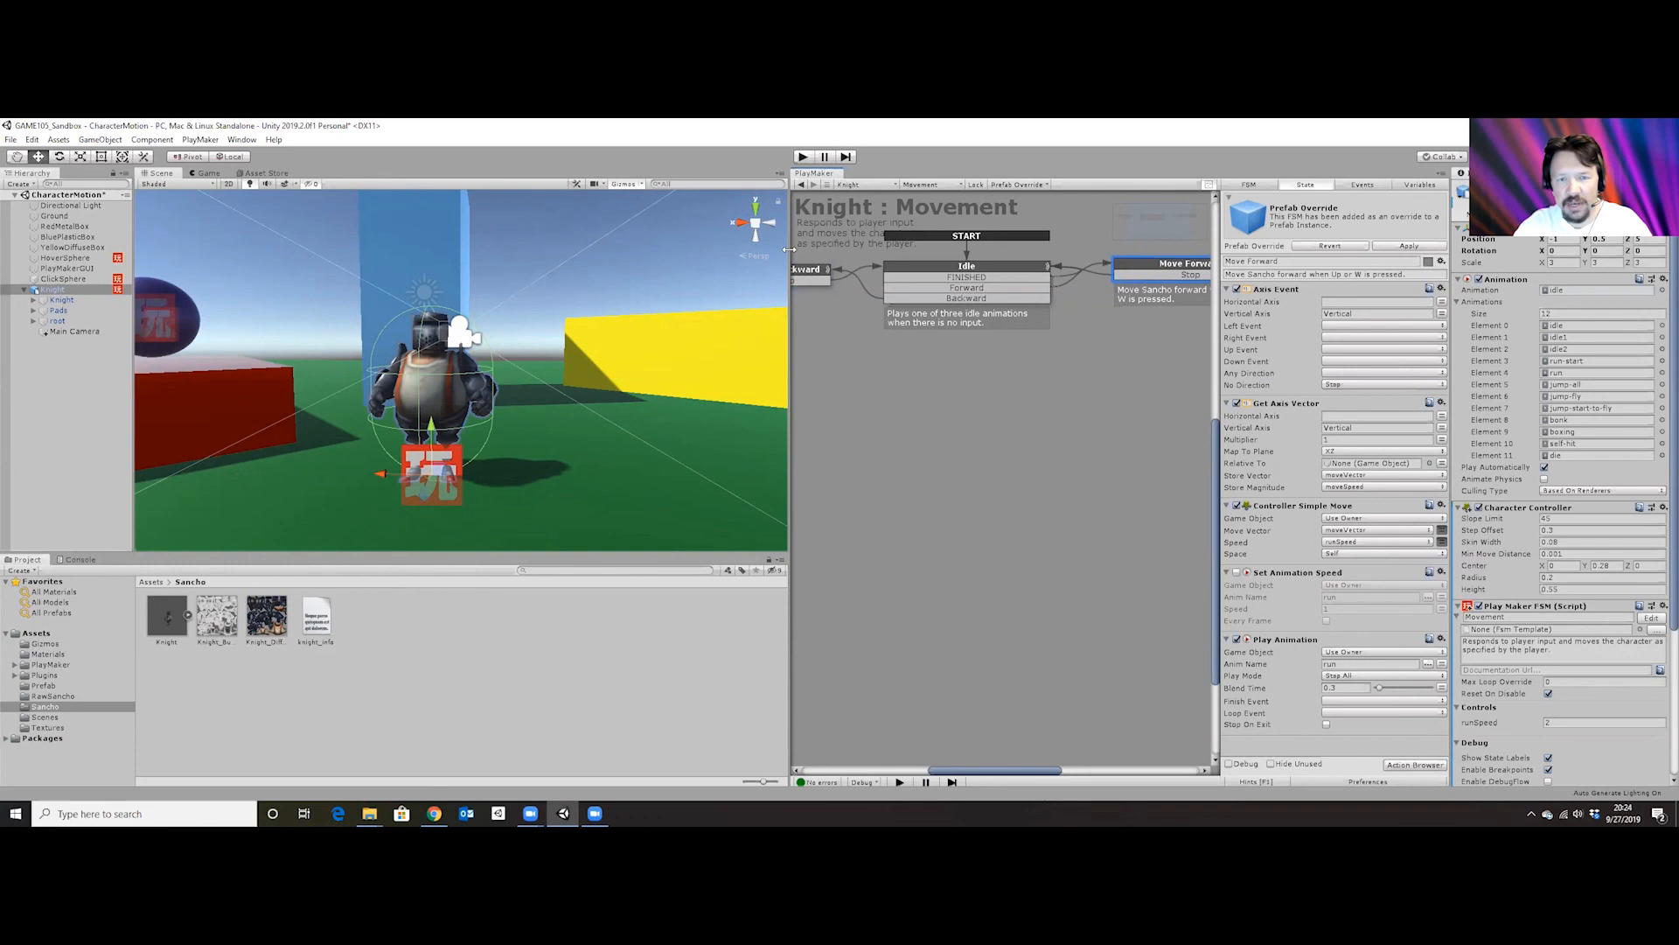
click(803, 158)
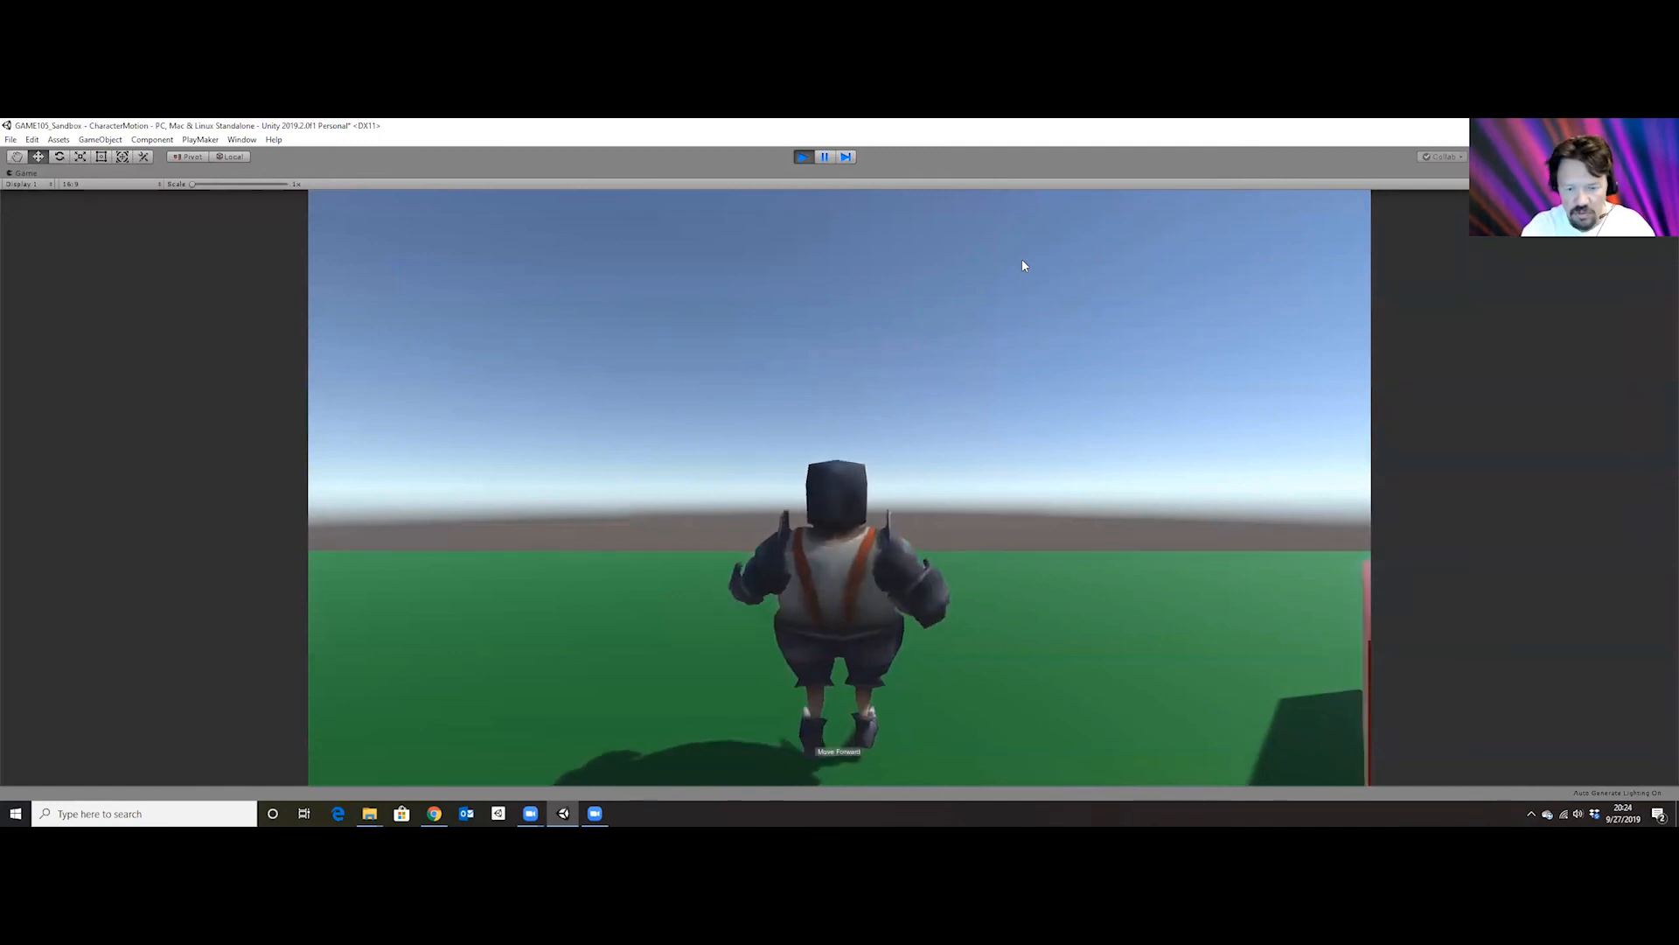
key(s)
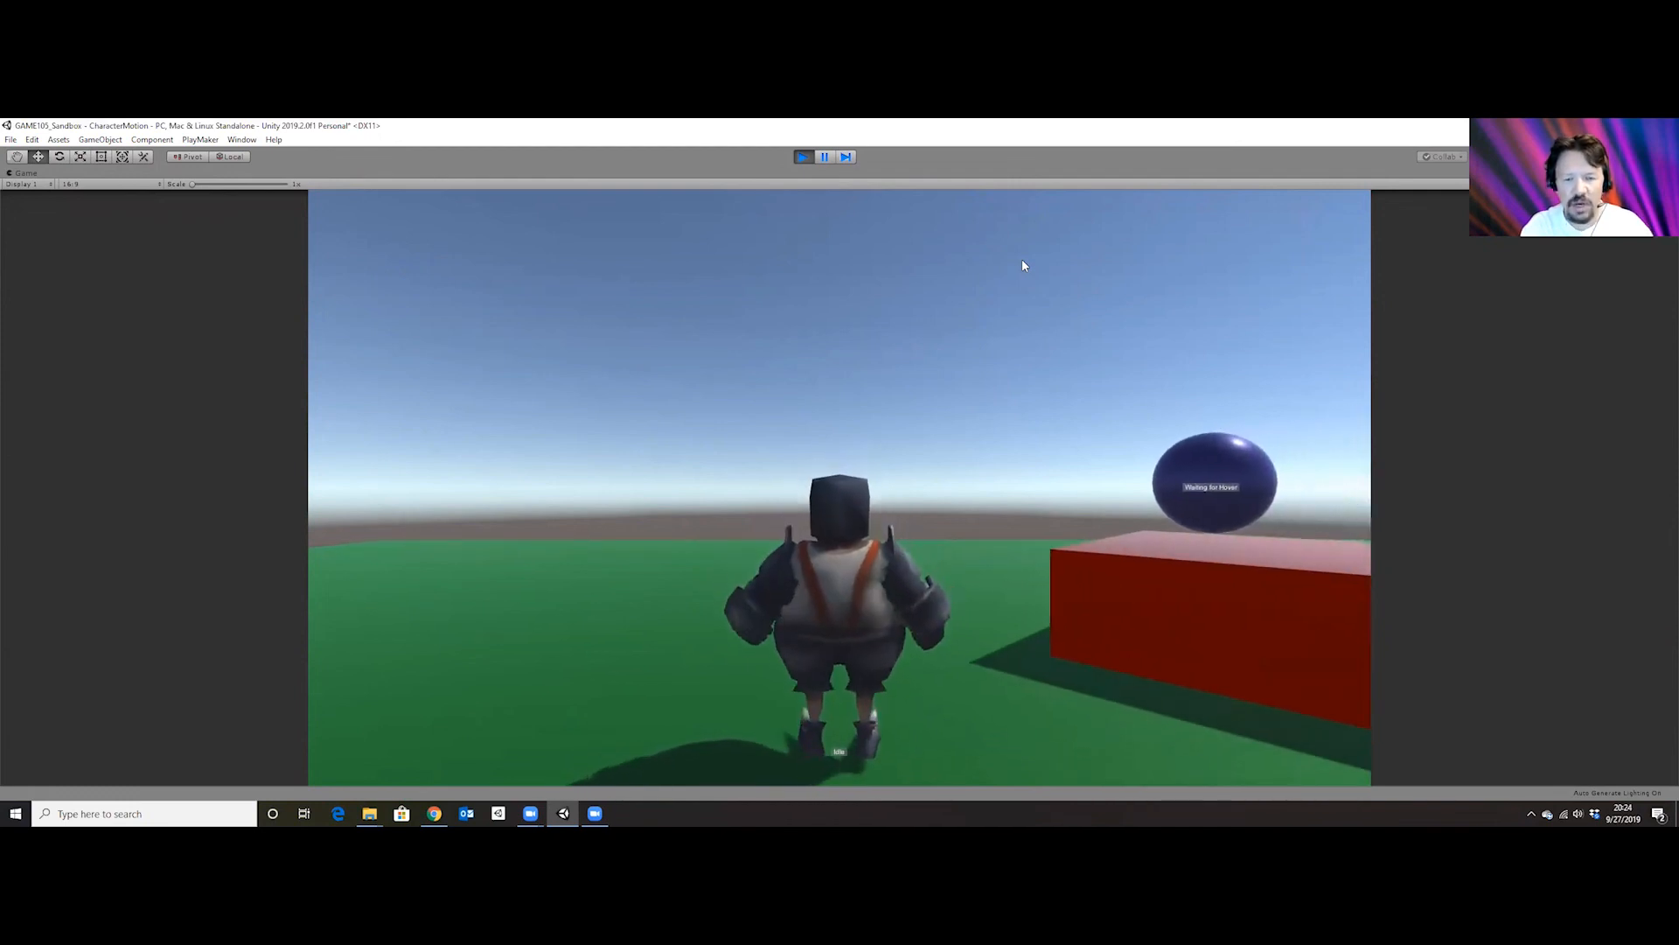
key(w)
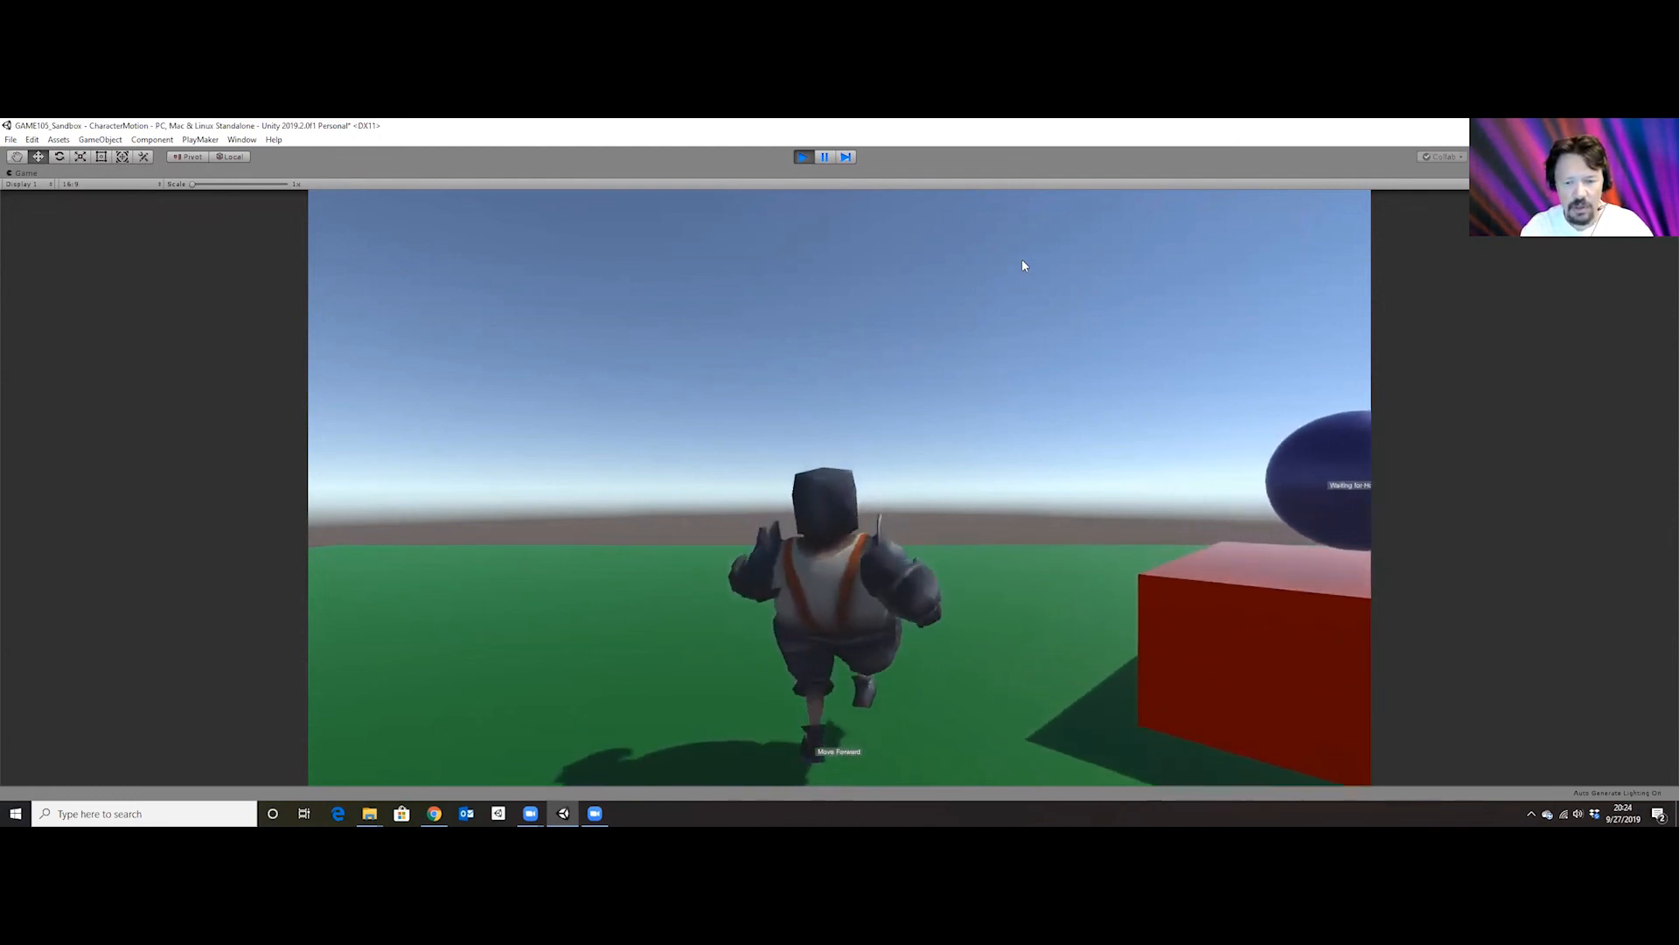
key(s)
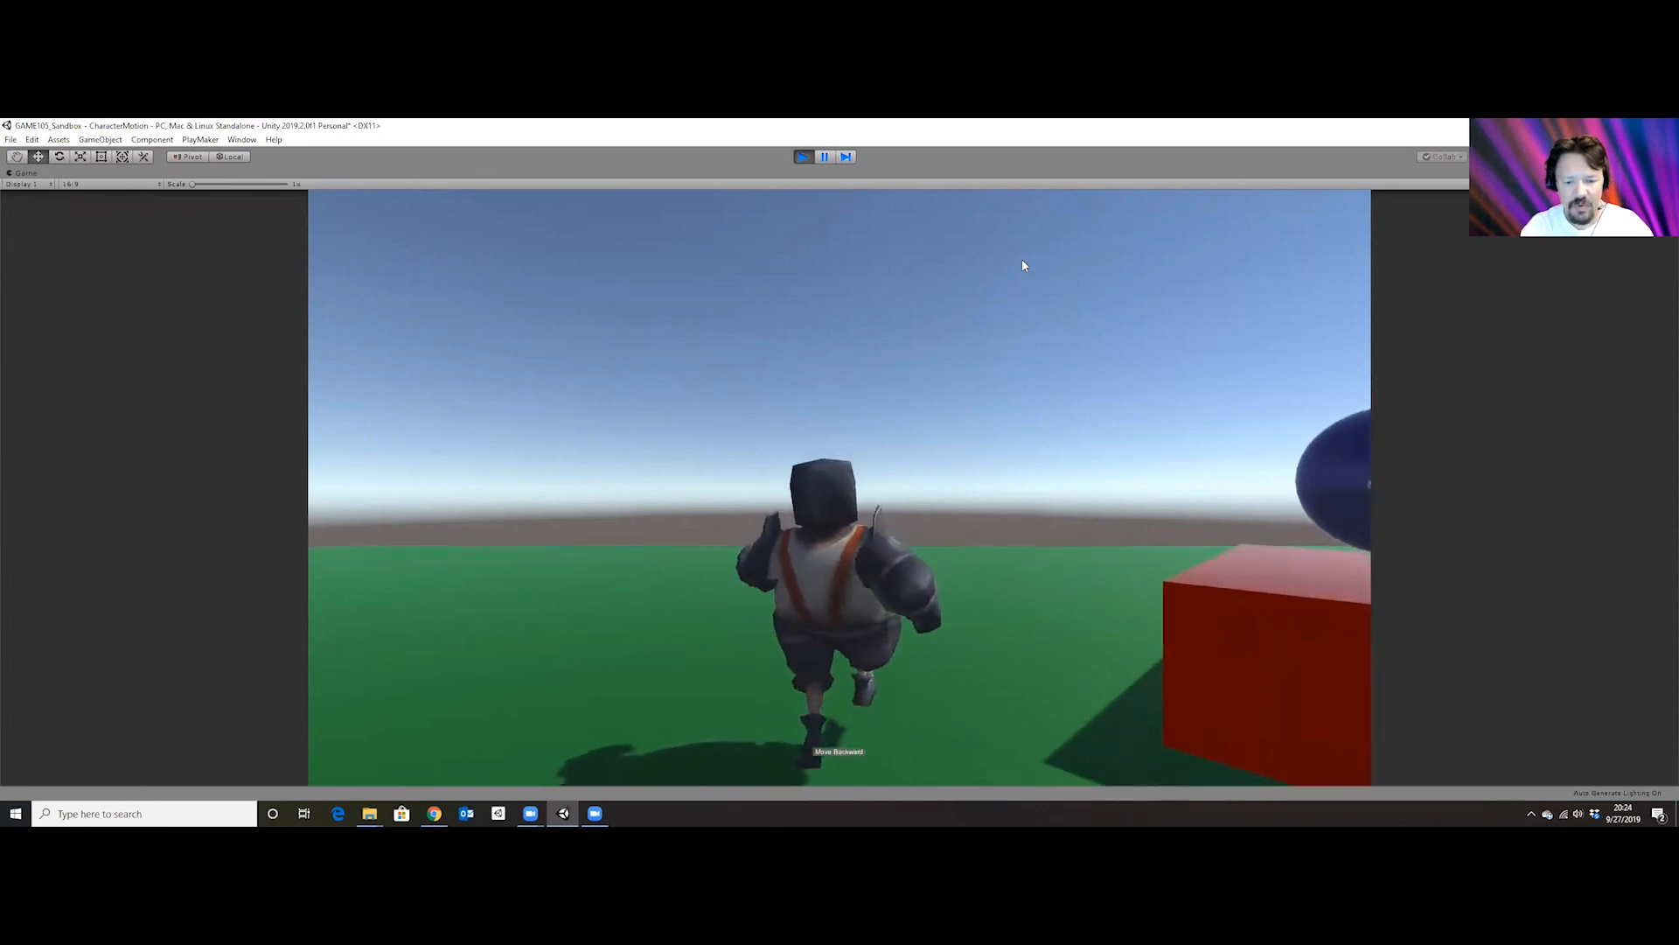
key(w)
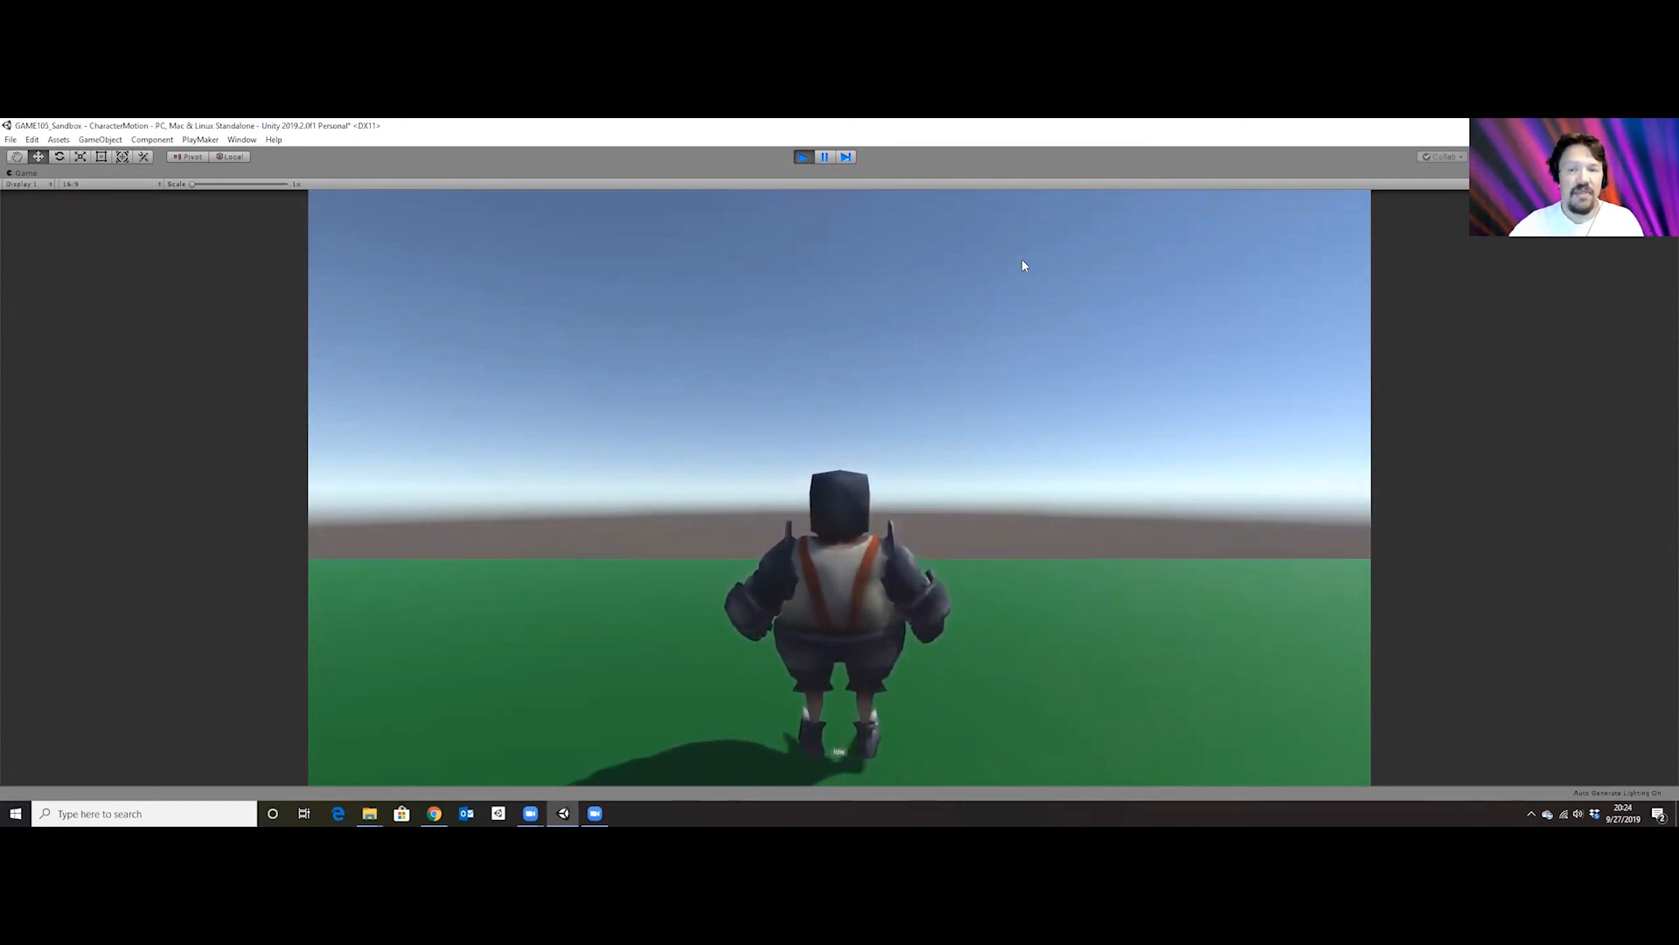
click(803, 157)
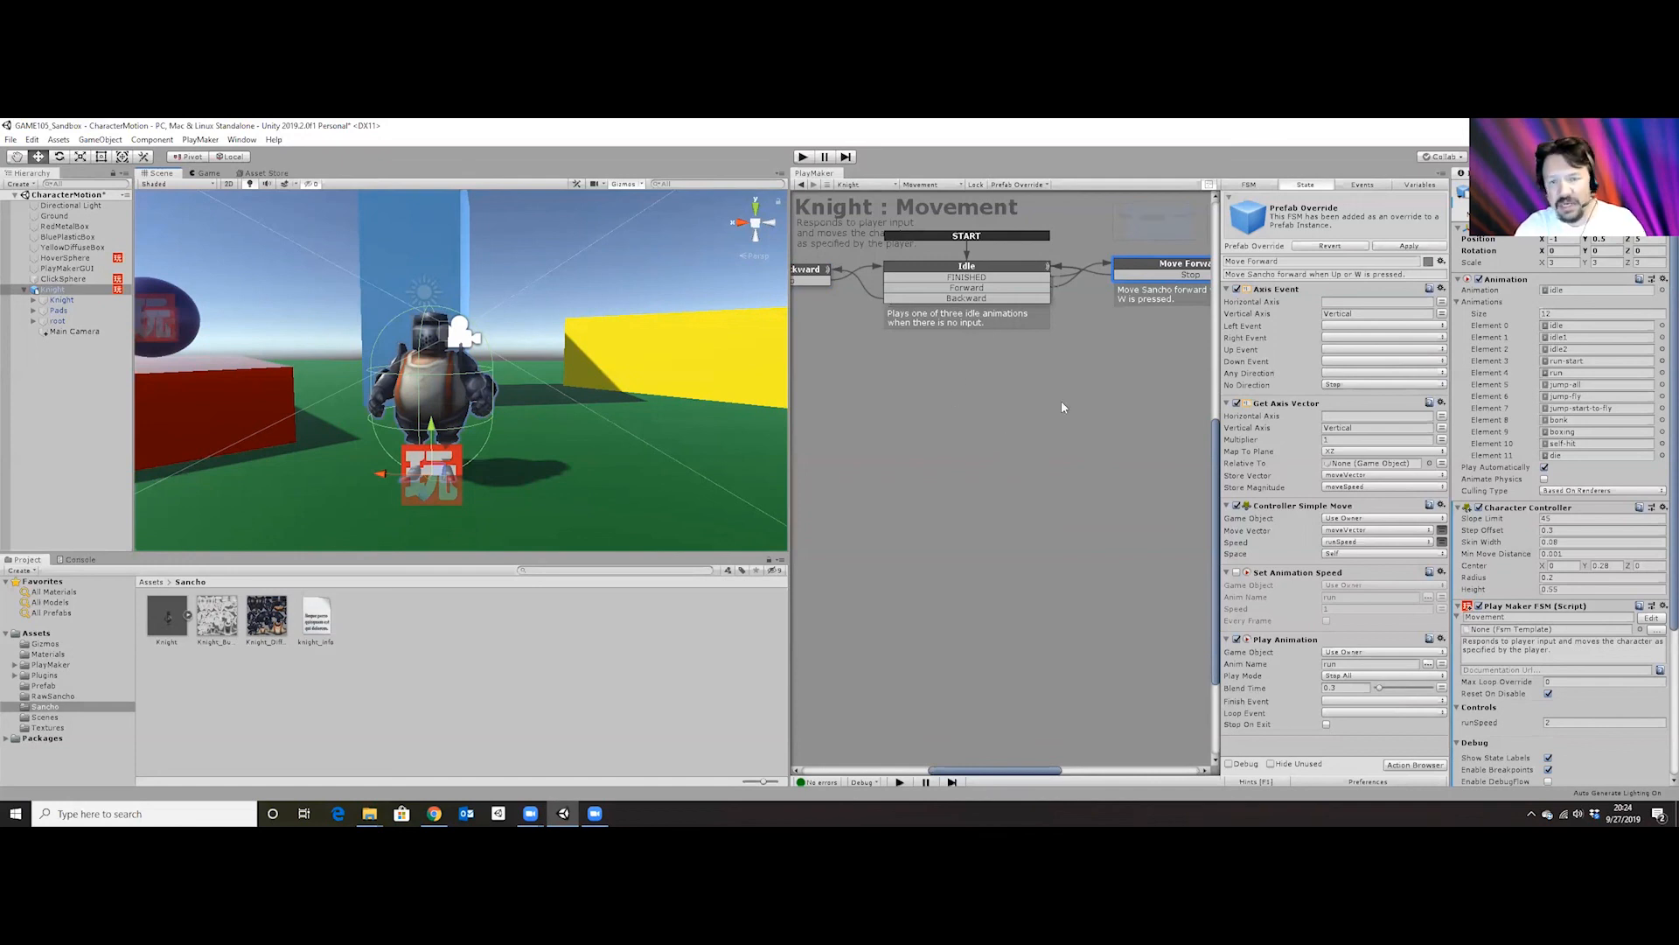
Re-enable Set Animation Speed in the Move Forward state, run the scene to test both directions again, and stop it.
click(1237, 574)
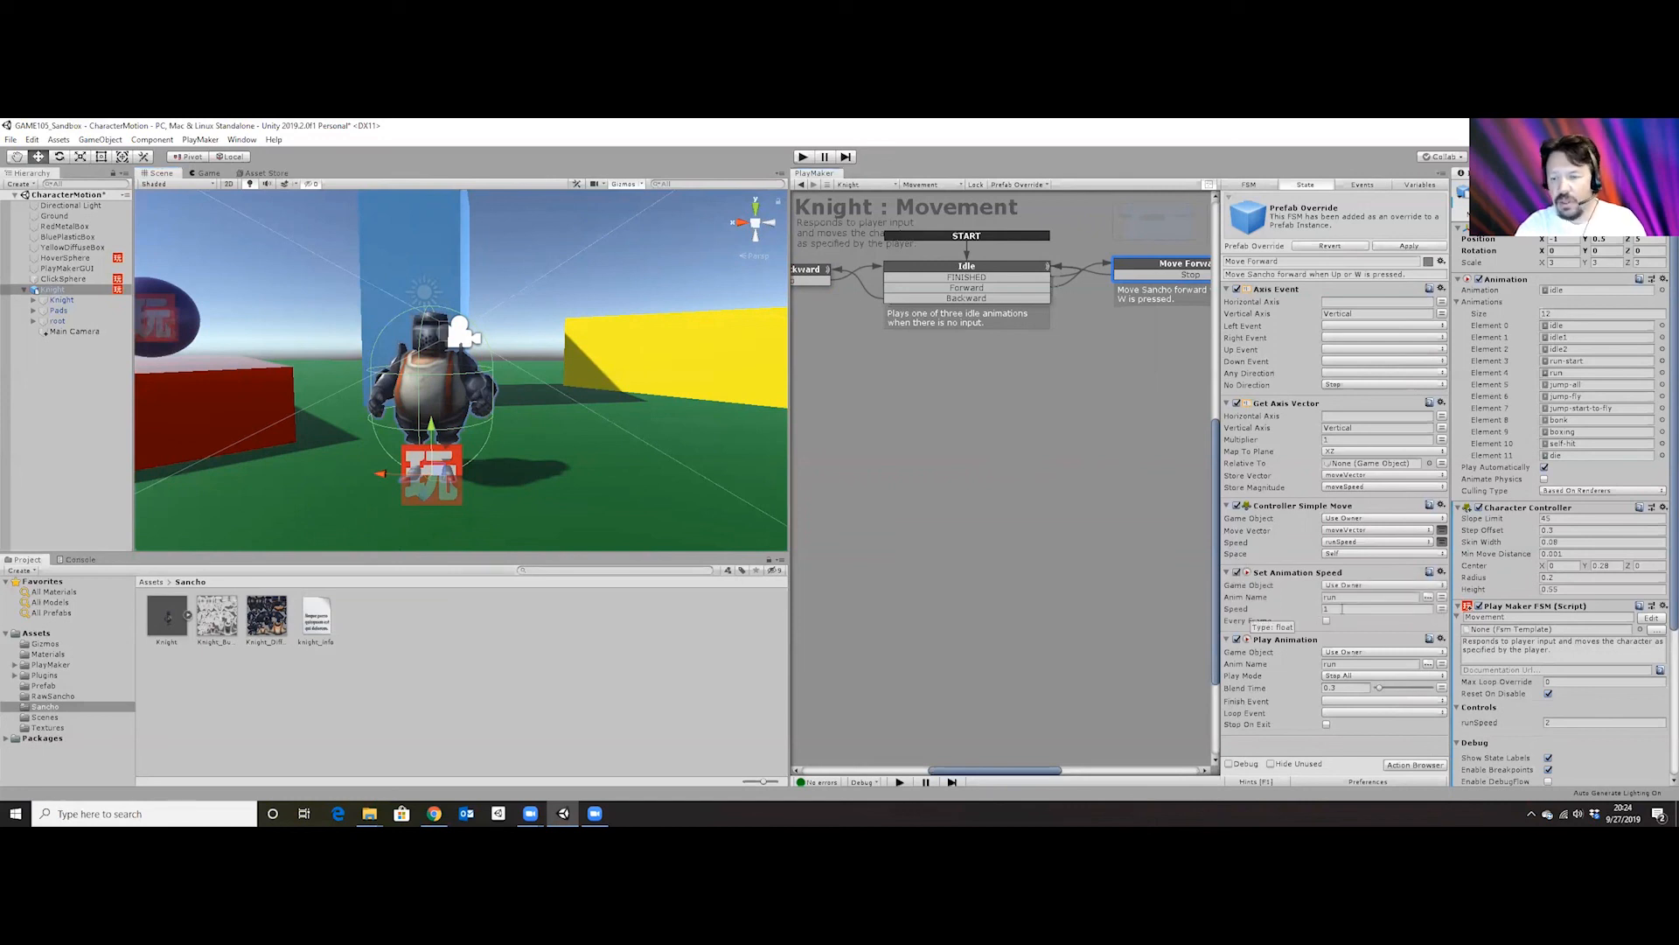
key(ctrl+p)
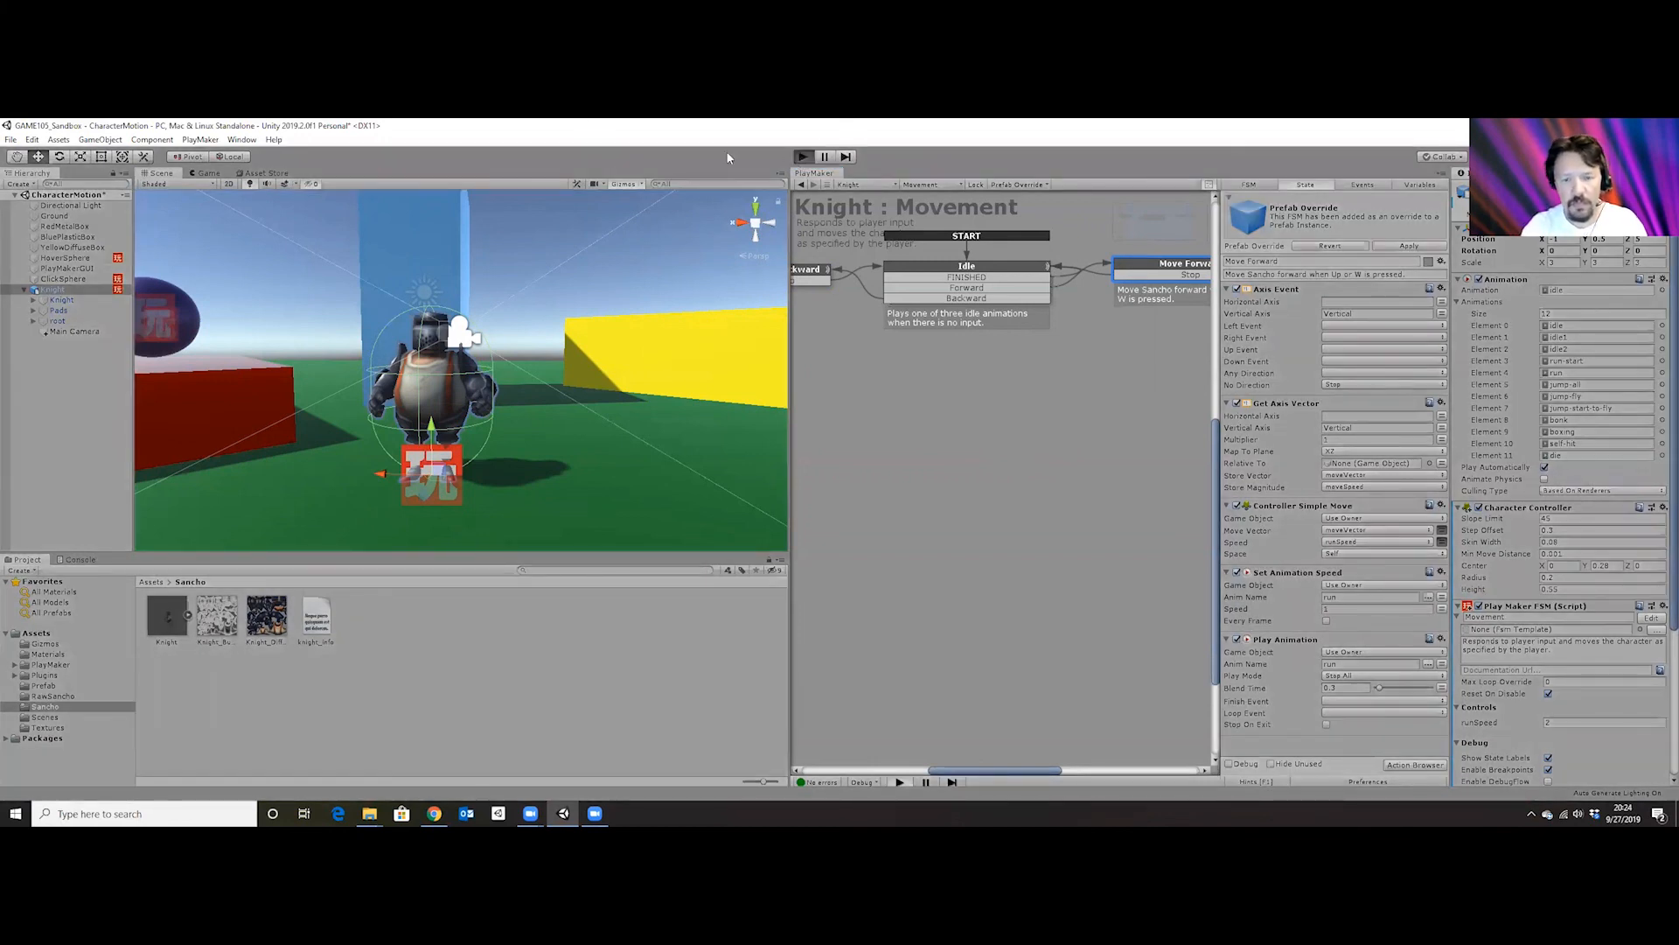
key(w)
key(s)
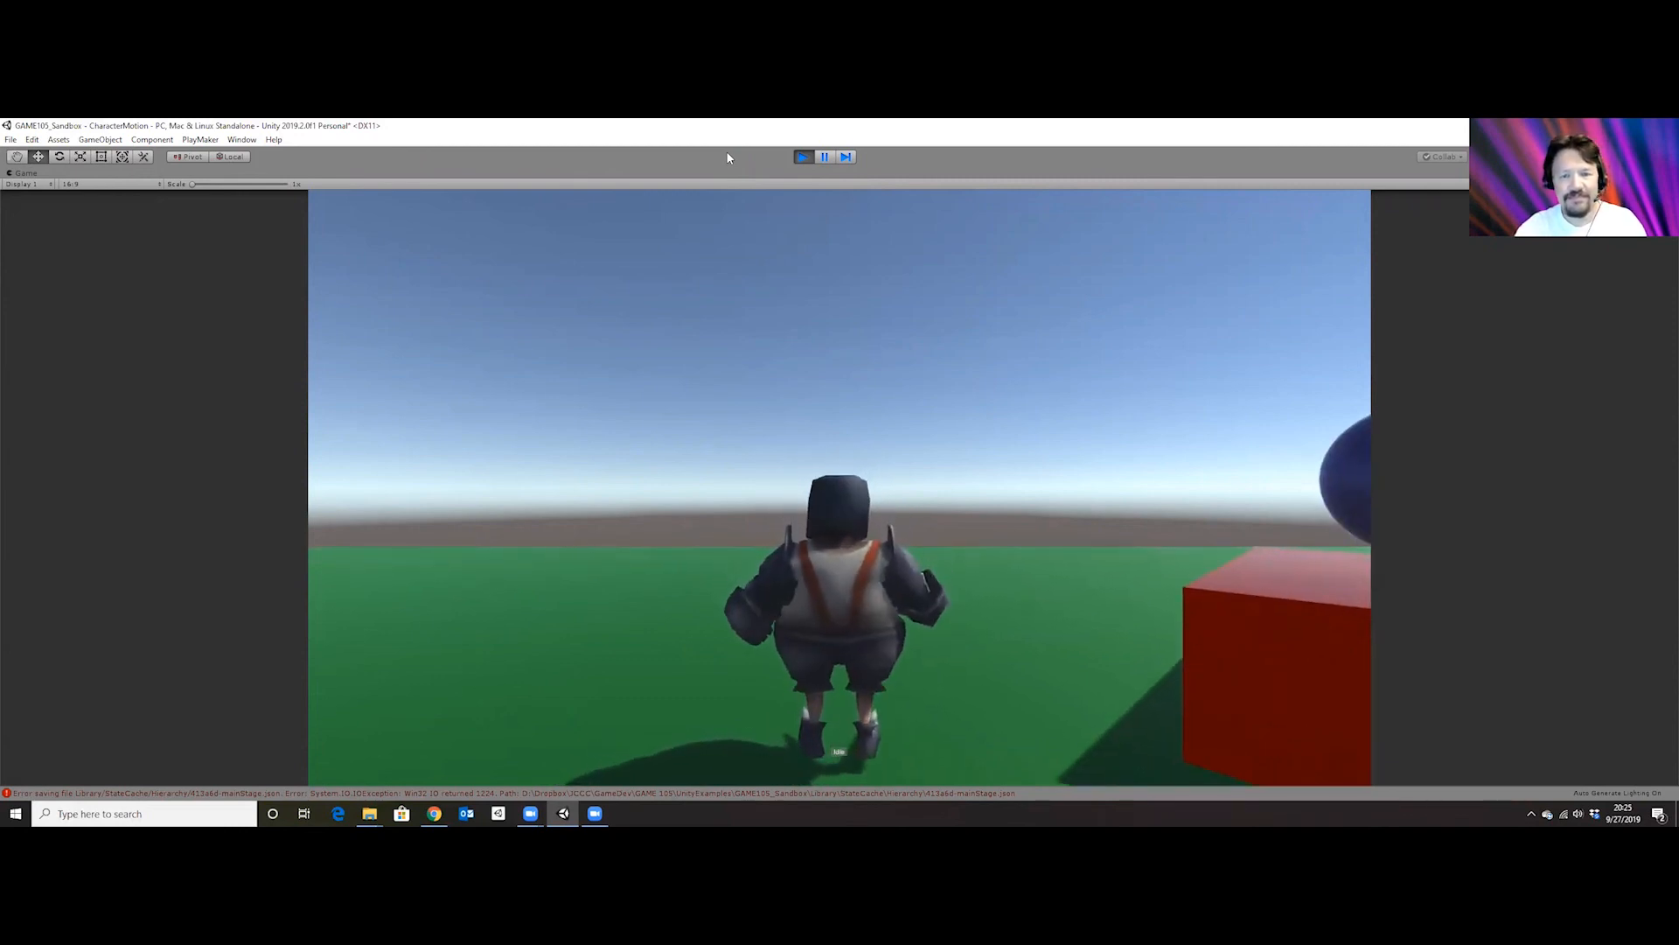
click(802, 156)
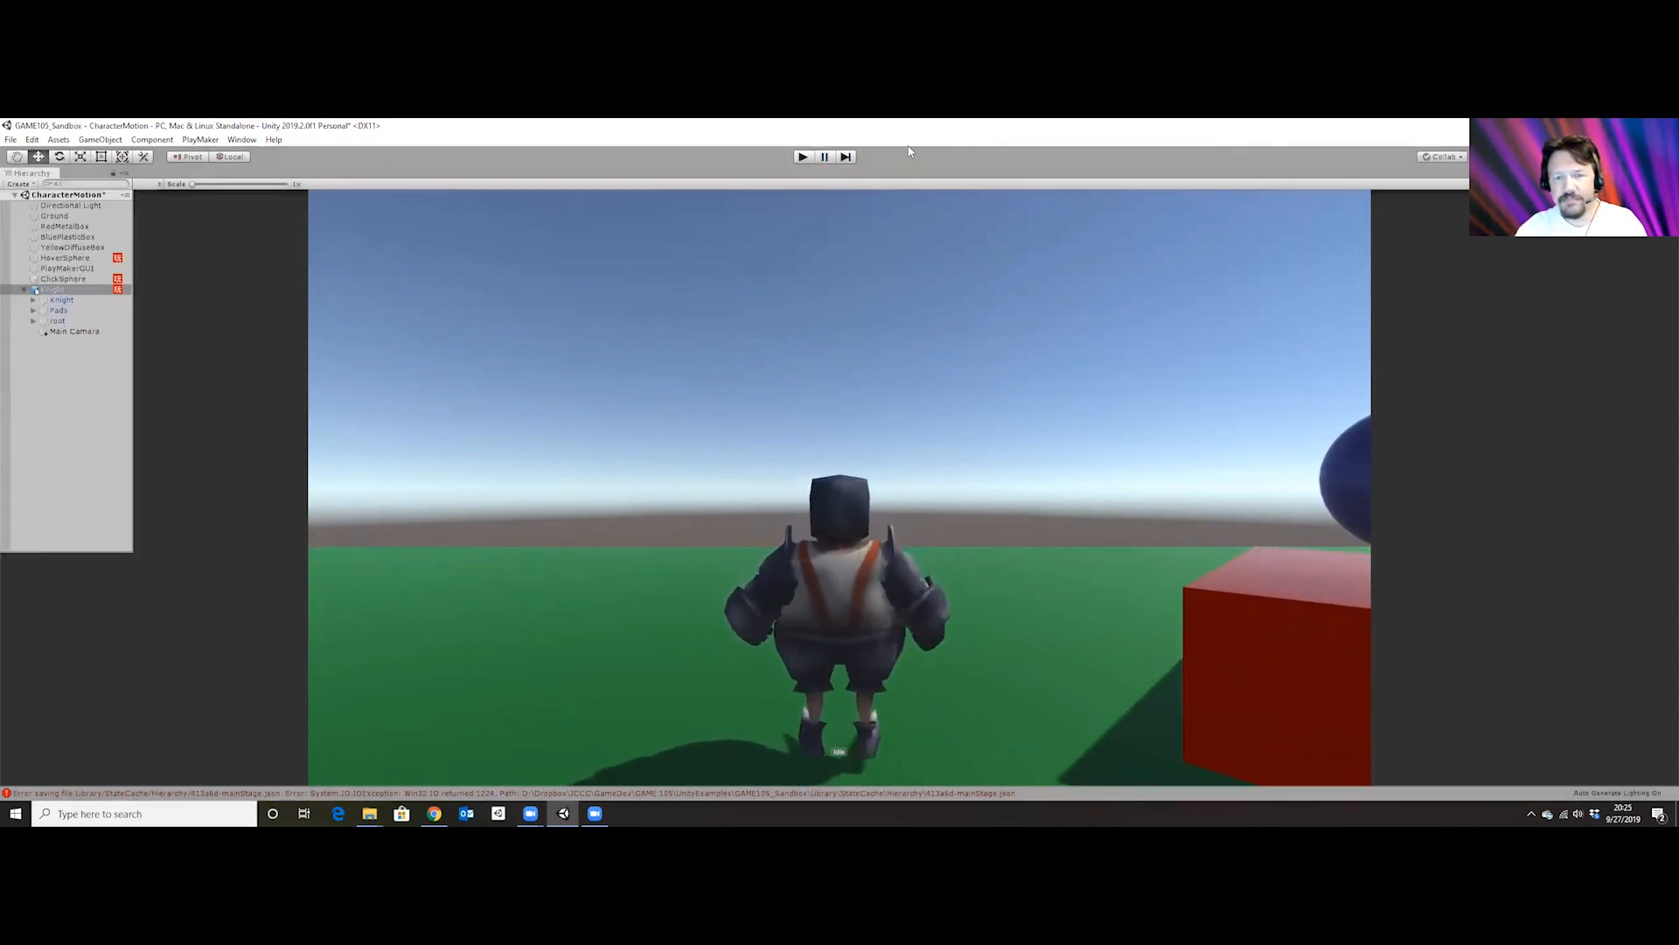